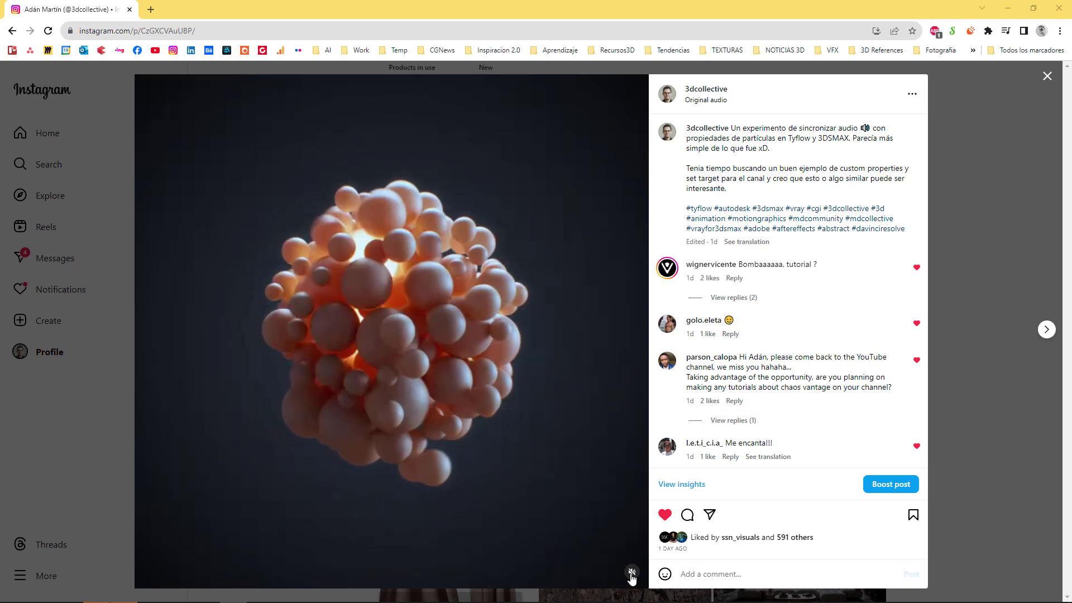
# Unmute and then re-mute the sound on the Instagram audio-synced particle reference post.
pyautogui.click(632, 575)
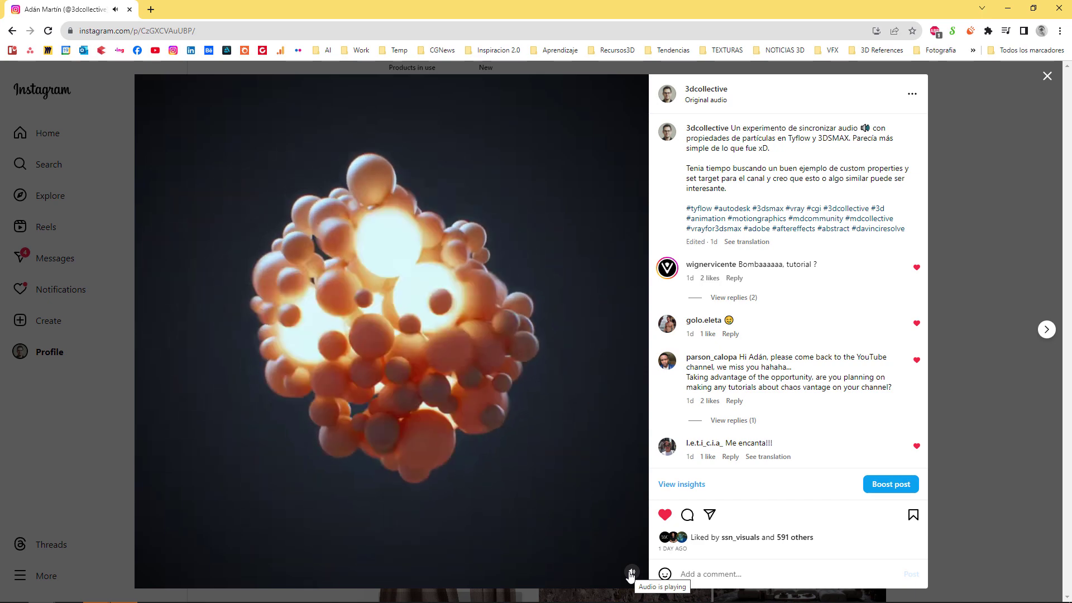
pyautogui.click(631, 573)
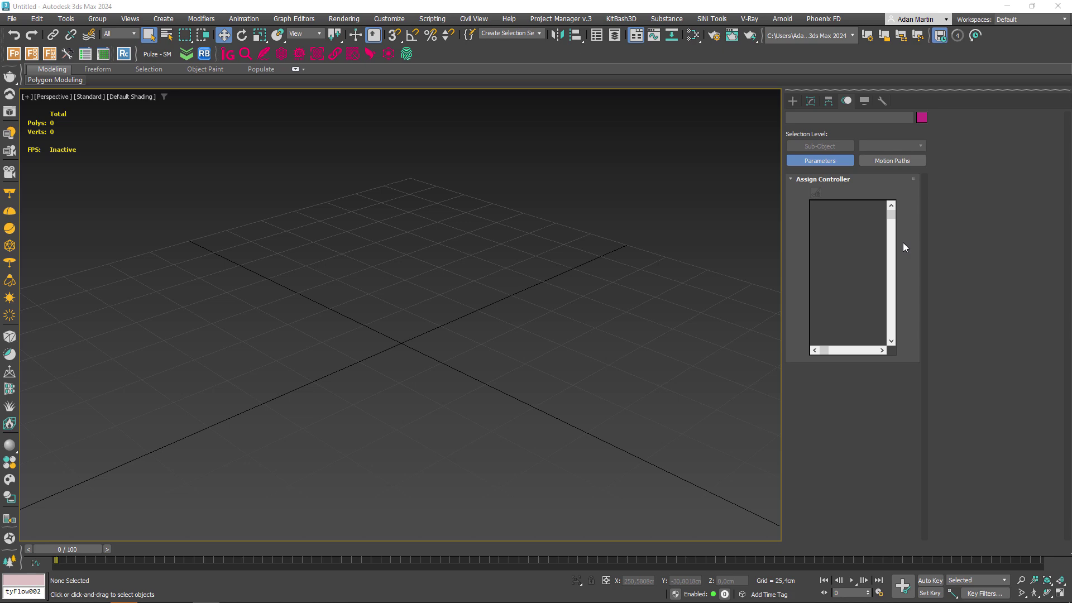
# Draw a 45.49 cm cube Box001 at the grid origin, orbit around it, and show its motion controllers.
pyautogui.click(793, 101)
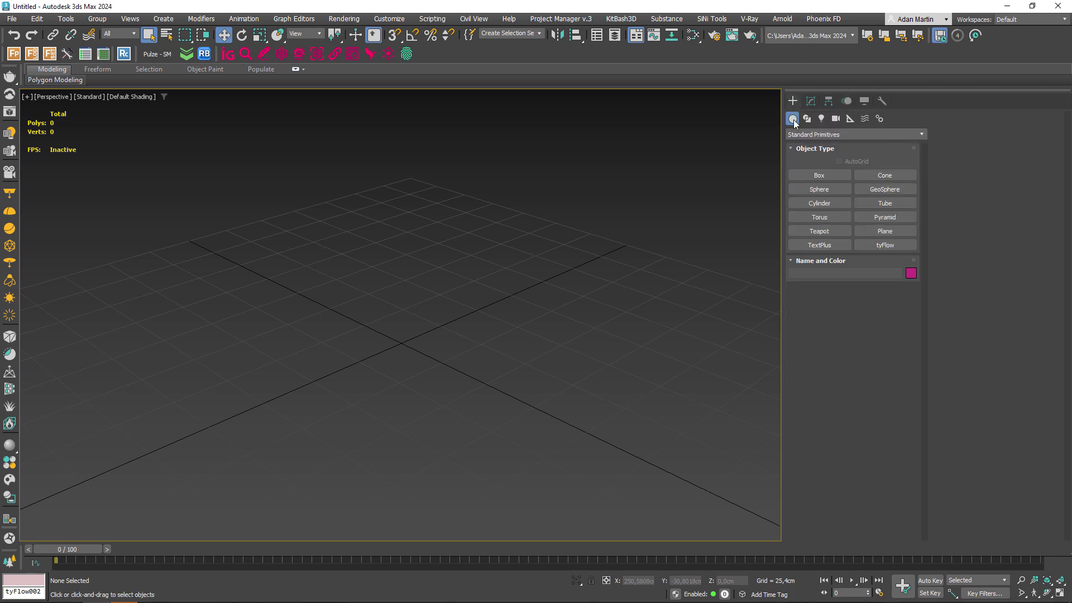
pyautogui.click(819, 175)
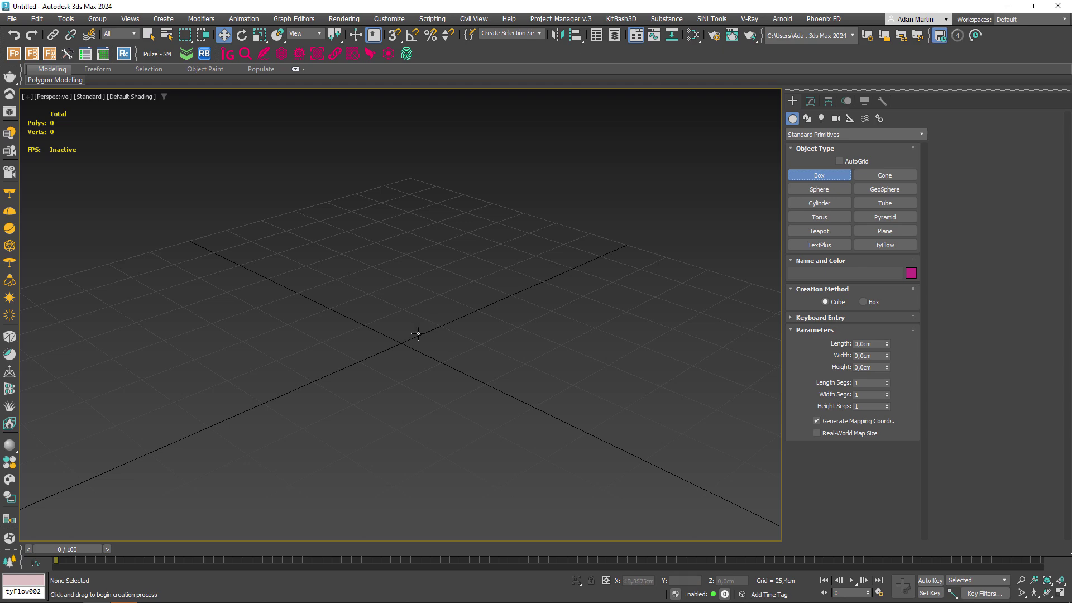
pyautogui.moveTo(402, 339); pyautogui.dragTo(443, 353)
pyautogui.moveTo(443, 354); pyautogui.dragTo(517, 359, button='middle')
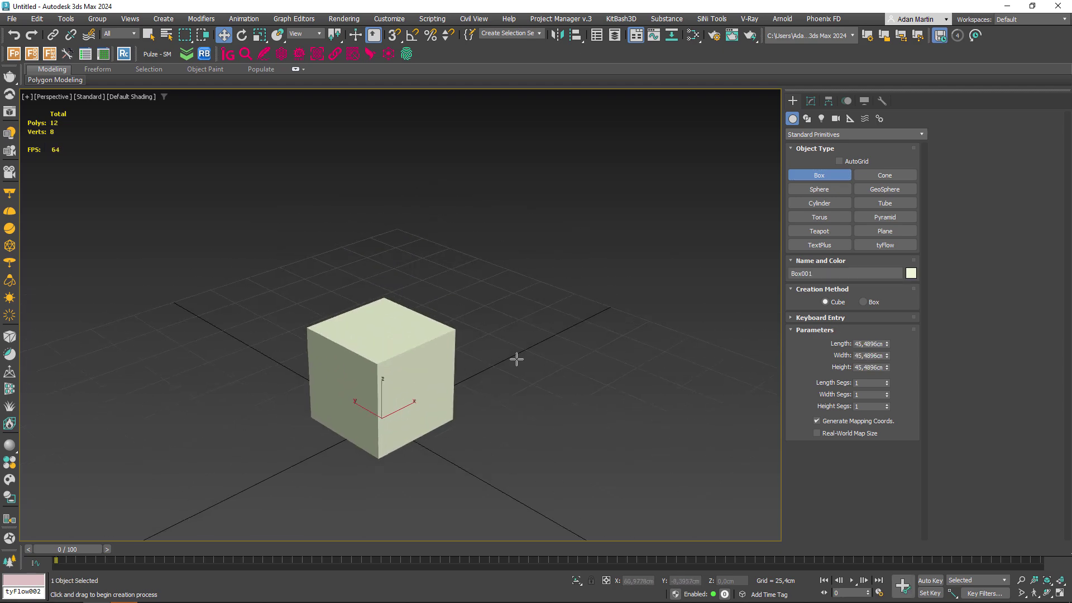
pyautogui.scroll(-2, 457, 332)
pyautogui.moveTo(443, 383)
pyautogui.keyDown('alt'); pyautogui.mouseDown(button='middle')
pyautogui.moveTo(357, 415)
pyautogui.moveTo(346, 405)
pyautogui.mouseUp(button='middle'); pyautogui.keyUp('alt')
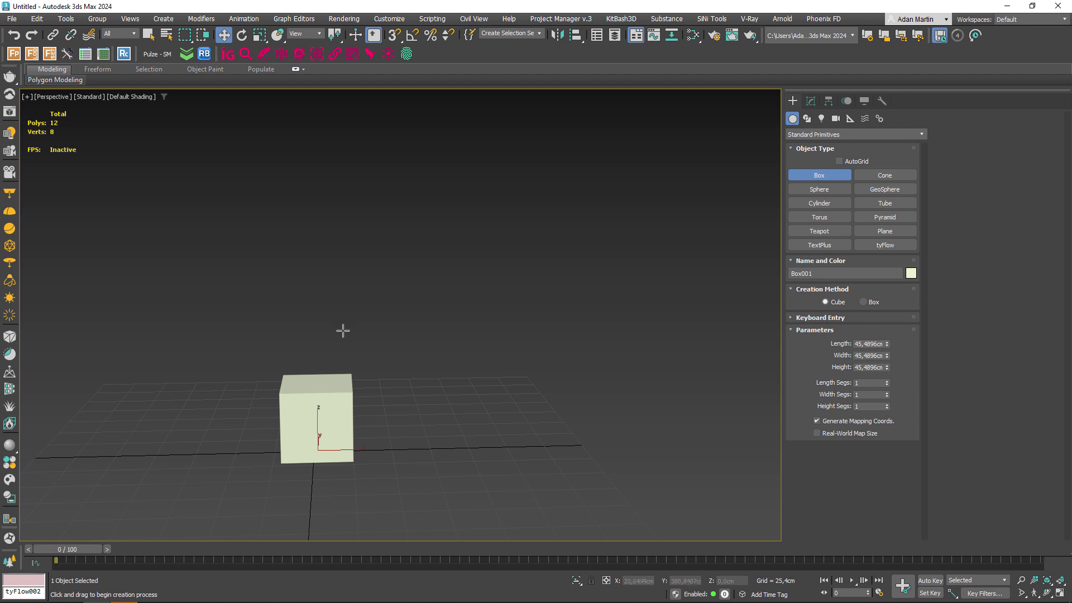
pyautogui.moveTo(331, 377)
pyautogui.keyDown('alt'); pyautogui.mouseDown(button='middle')
pyautogui.moveTo(354, 324)
pyautogui.moveTo(314, 223)
pyautogui.mouseUp(button='middle'); pyautogui.keyUp('alt')
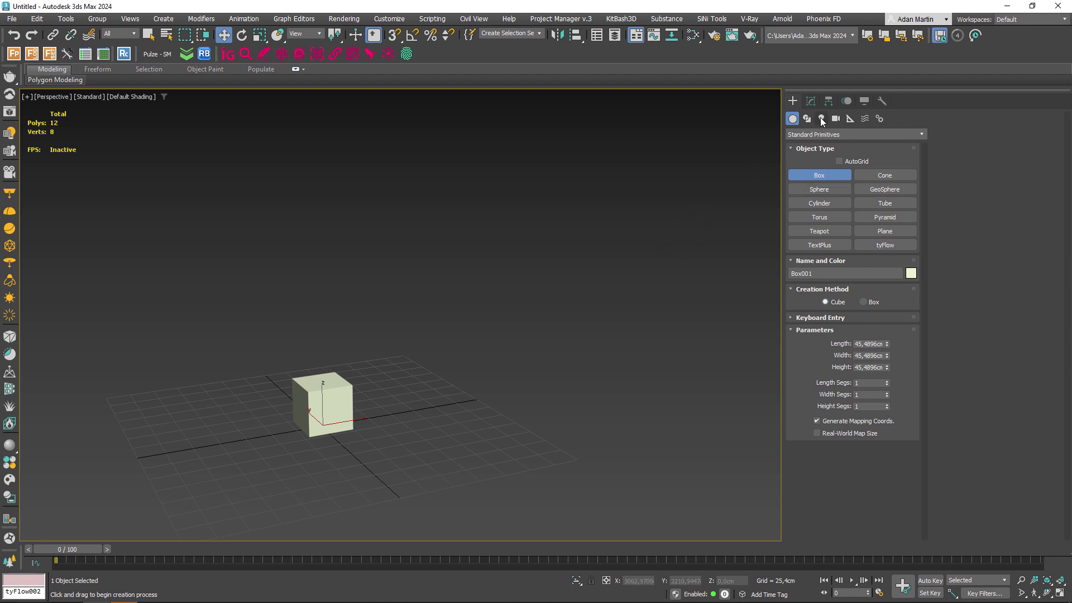
pyautogui.click(847, 101)
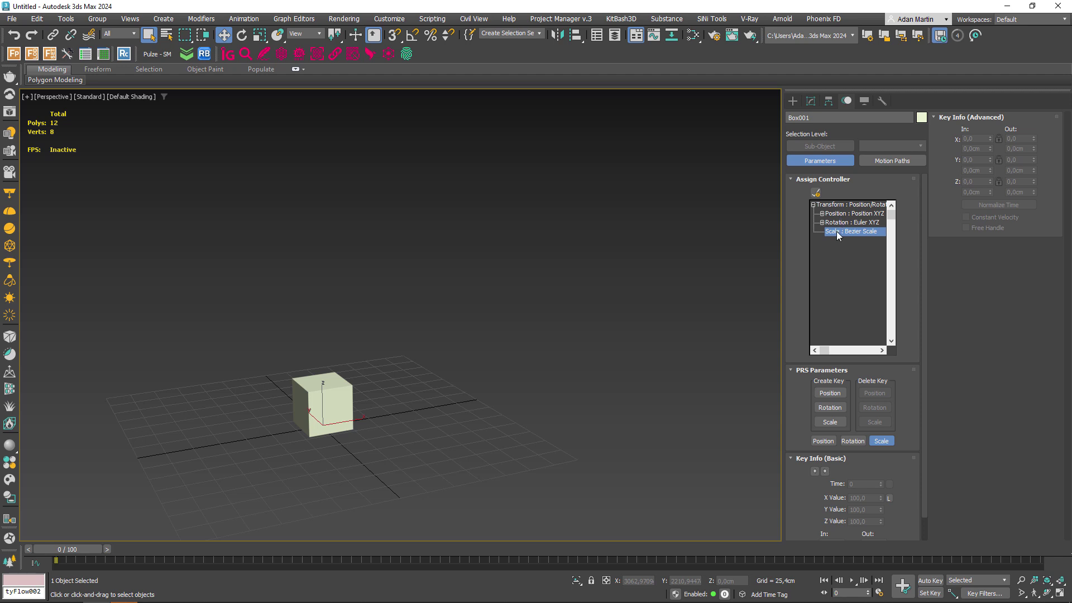
# Assign an AudioScale controller to Box001's Scale track.
pyautogui.click(815, 194)
pyautogui.click(489, 212)
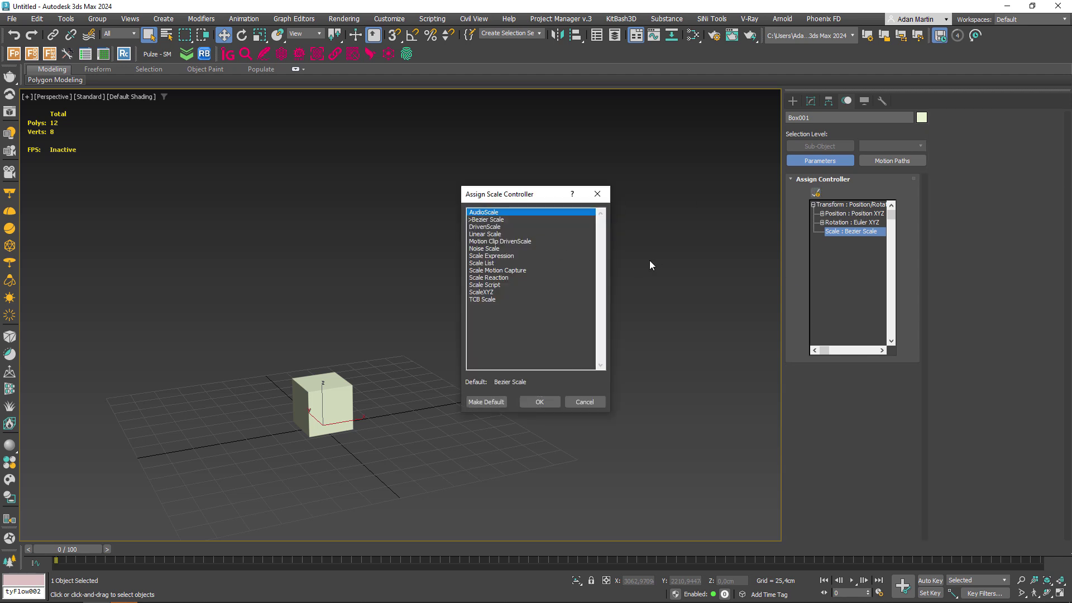
pyautogui.click(530, 404)
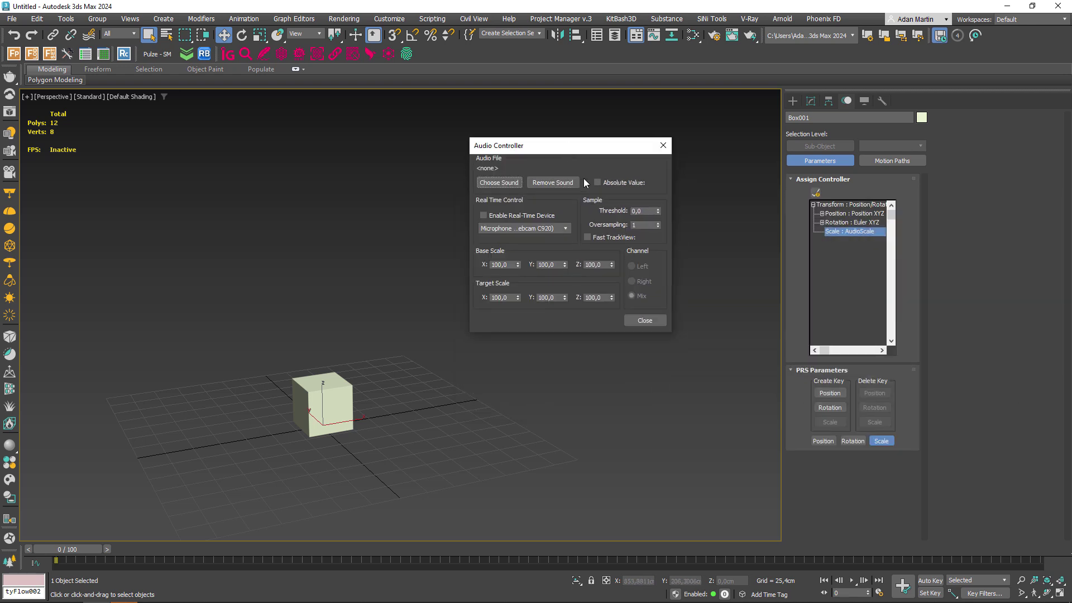
# Load Lawrence - TrackTribe_0-500.wav as the AudioScale controller's sound file.
pyautogui.click(490, 186)
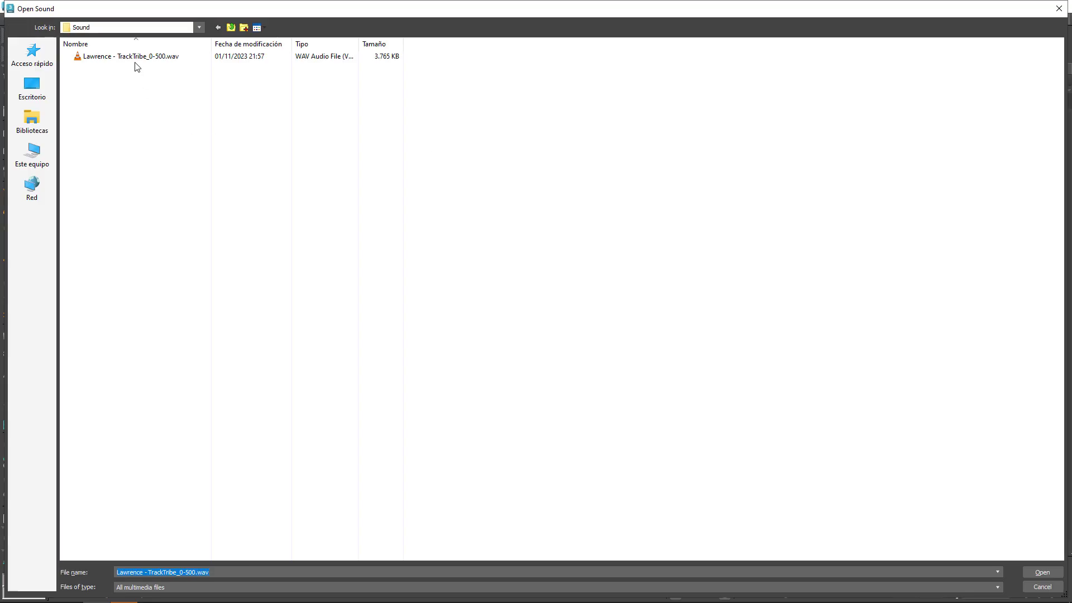
pyautogui.click(139, 58)
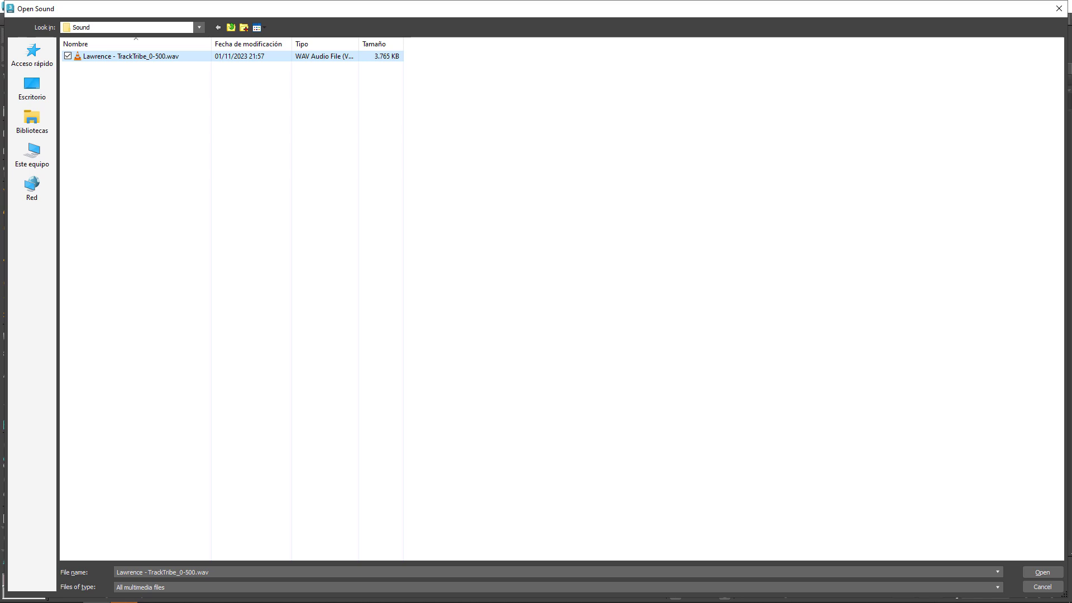
pyautogui.click(1042, 572)
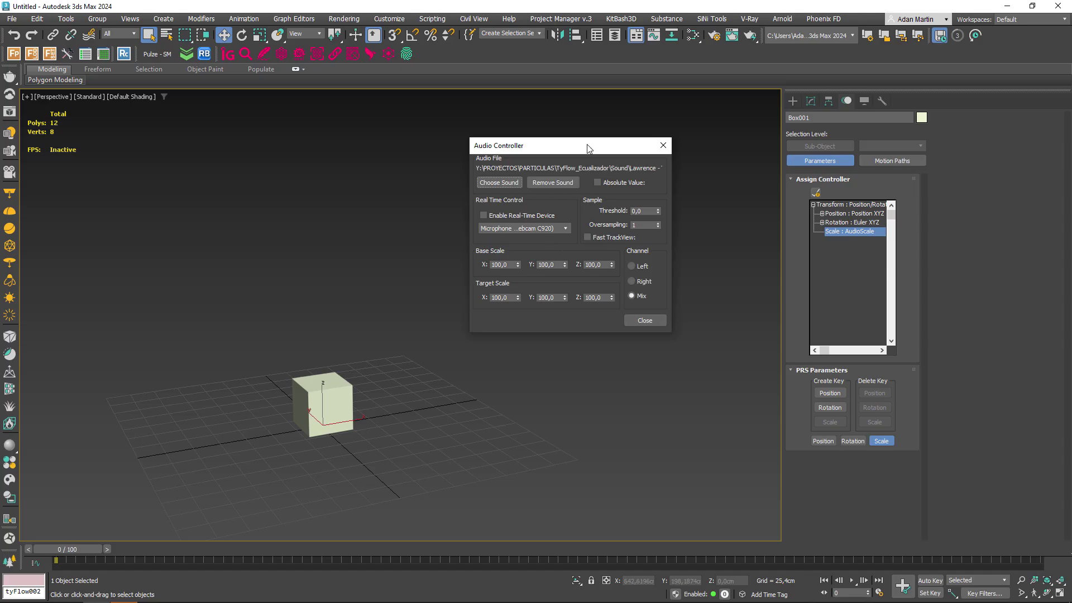
# Set the AudioScale Target Scale Z to 800.
pyautogui.moveTo(587, 147); pyautogui.dragTo(629, 145)
pyautogui.moveTo(62, 552); pyautogui.dragTo(744, 550)
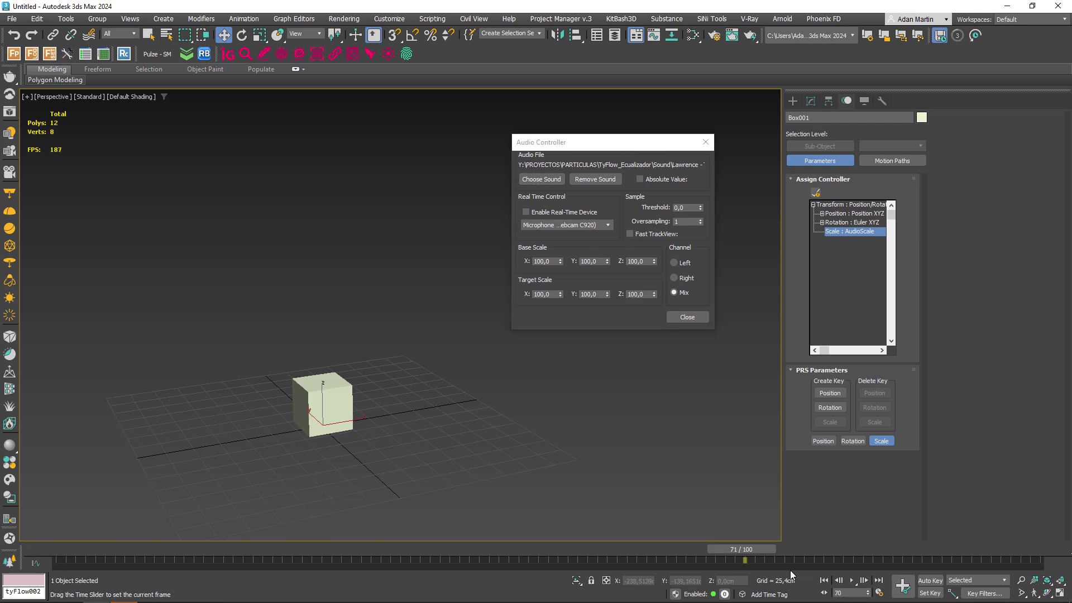
pyautogui.click(647, 297)
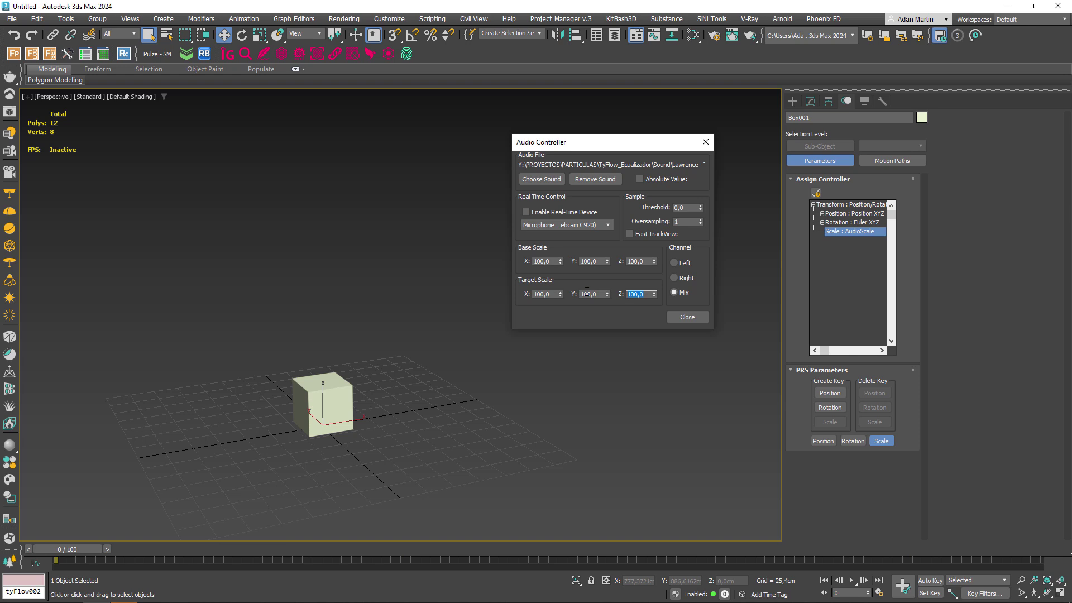
pyautogui.write('800')
pyautogui.press('Return')
# Scrub and play the timeline to preview the cube stretching with the audio.
pyautogui.moveTo(55, 552)
pyautogui.mouseDown()
pyautogui.moveTo(543, 521)
pyautogui.moveTo(62, 546)
pyautogui.mouseUp()
pyautogui.moveTo(257, 368)
pyautogui.mouseDown(button='middle')
pyautogui.moveTo(290, 440)
pyautogui.moveTo(257, 426)
pyautogui.mouseUp(button='middle')
pyautogui.click(851, 580)
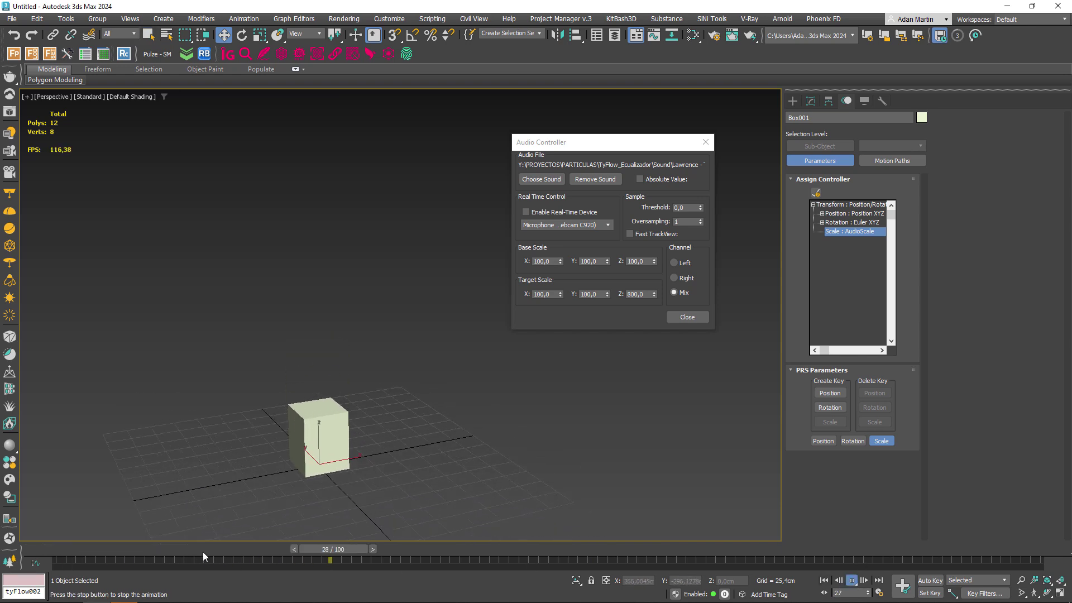
pyautogui.press('Escape')
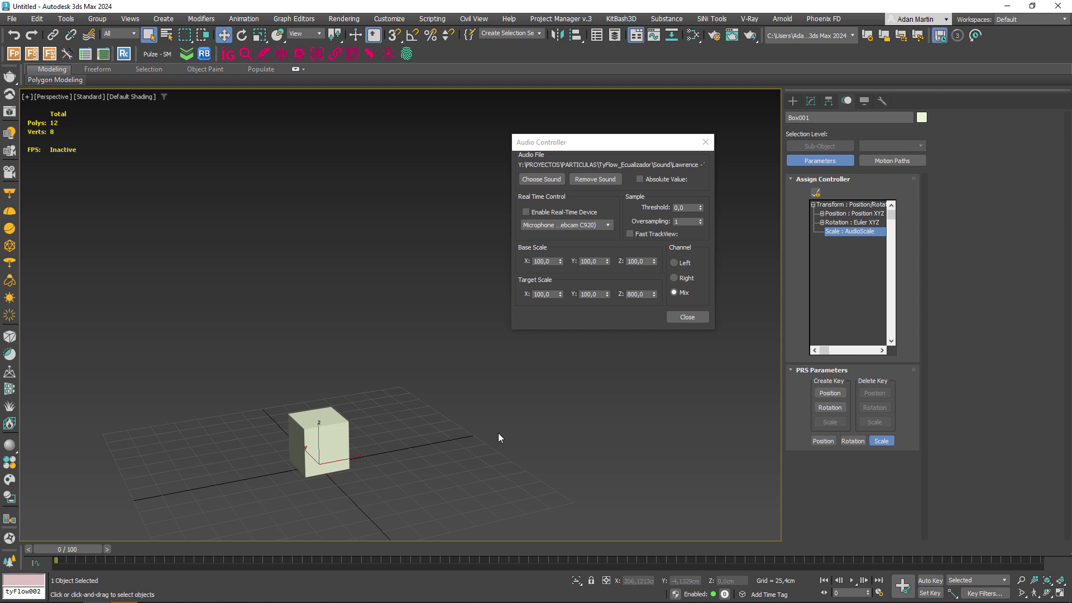
pyautogui.moveTo(283, 444); pyautogui.dragTo(304, 444, button='middle')
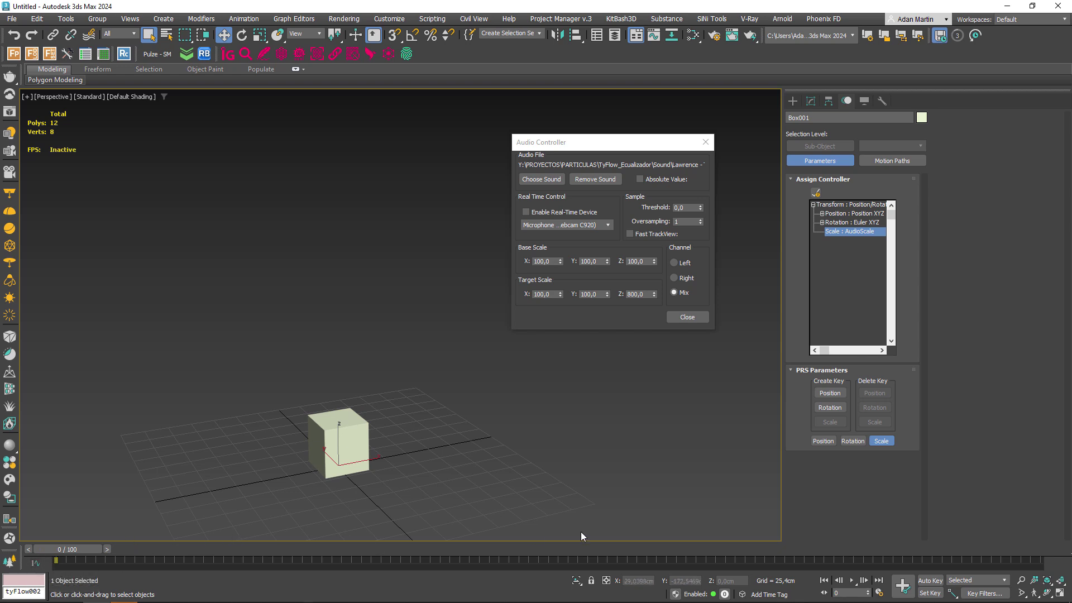
pyautogui.click(35, 565)
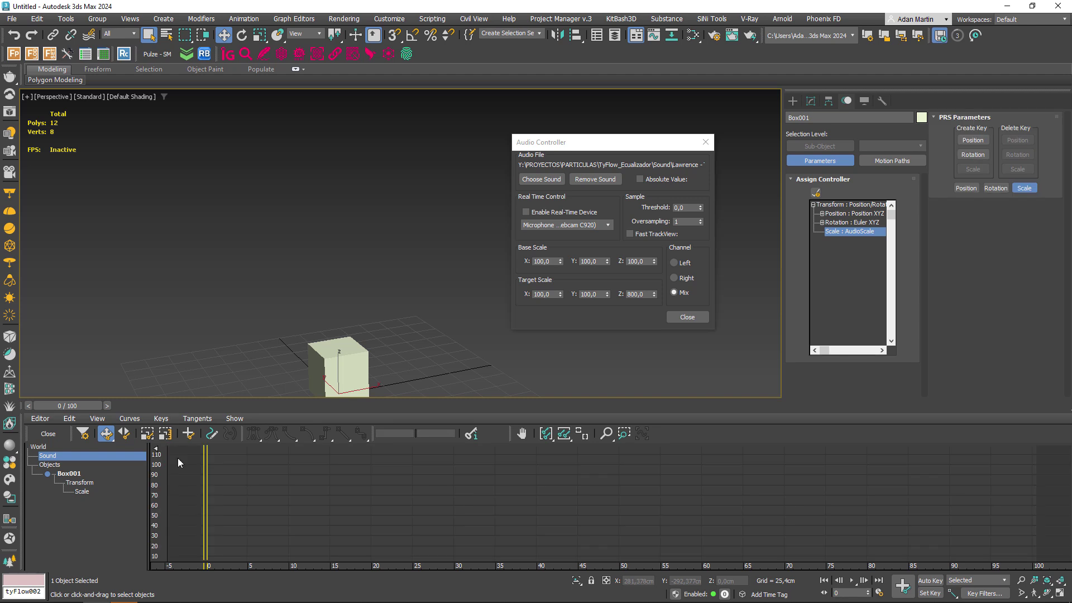
# Add Lawrence - TrackTribe_0-500.wav to the scene Sound track and play it back.
pyautogui.click(49, 465)
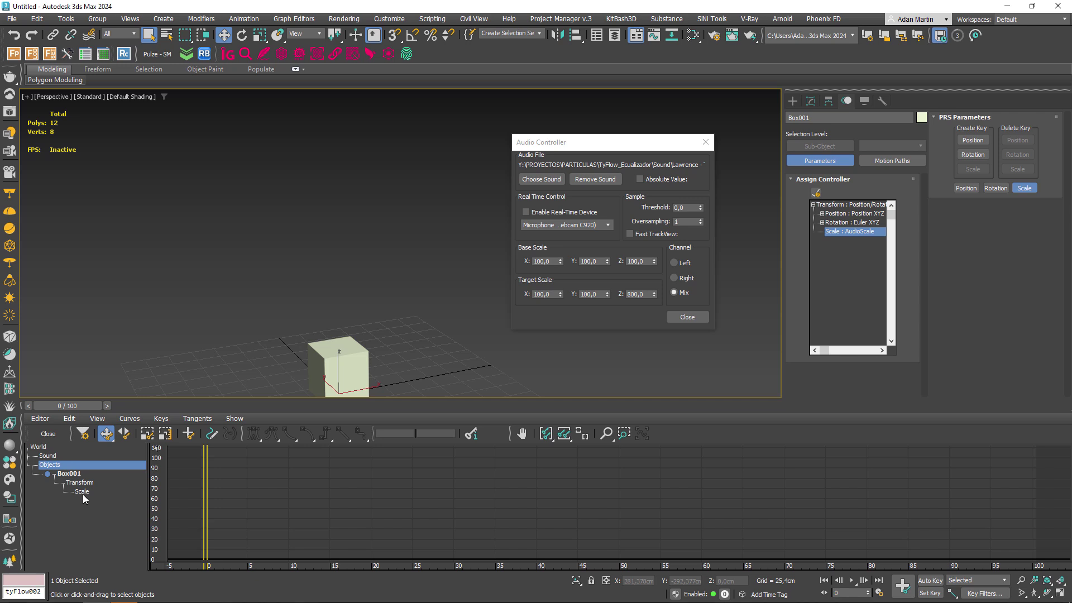
pyautogui.click(48, 456)
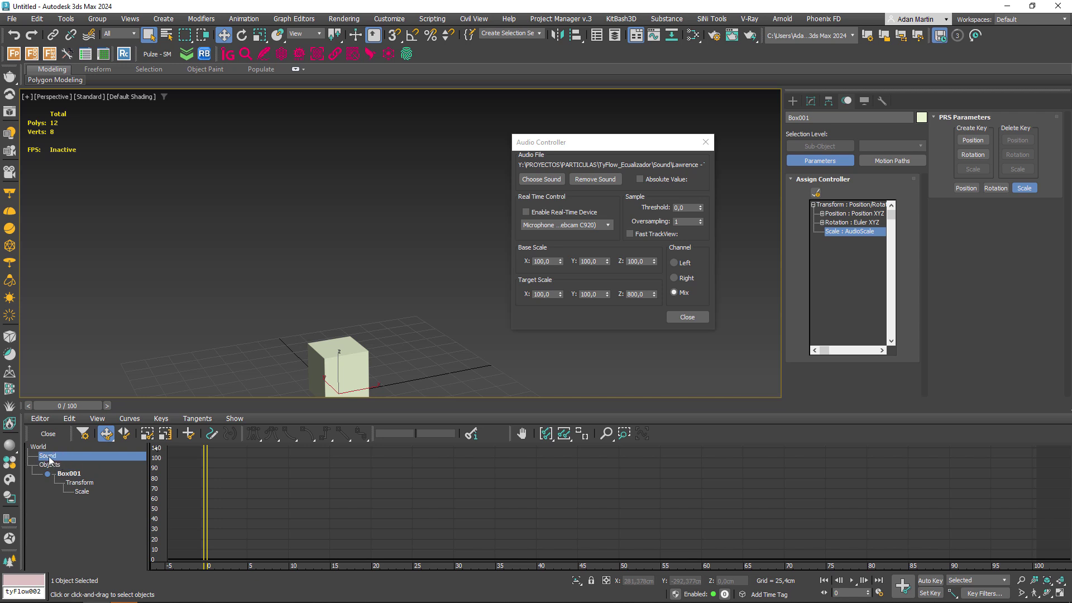
pyautogui.doubleClick(49, 458)
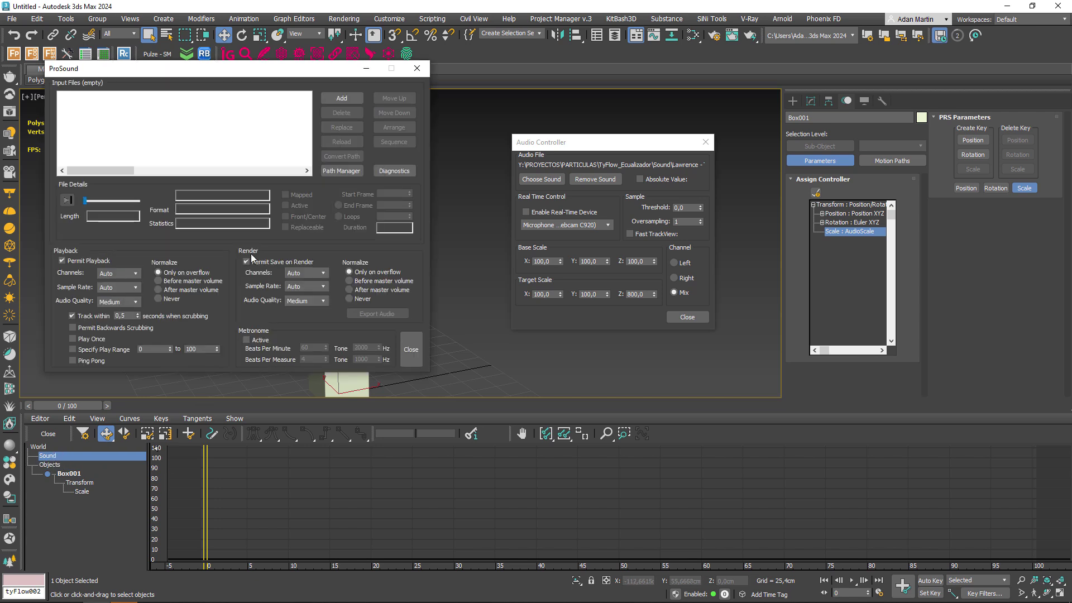
pyautogui.click(342, 101)
pyautogui.click(146, 57)
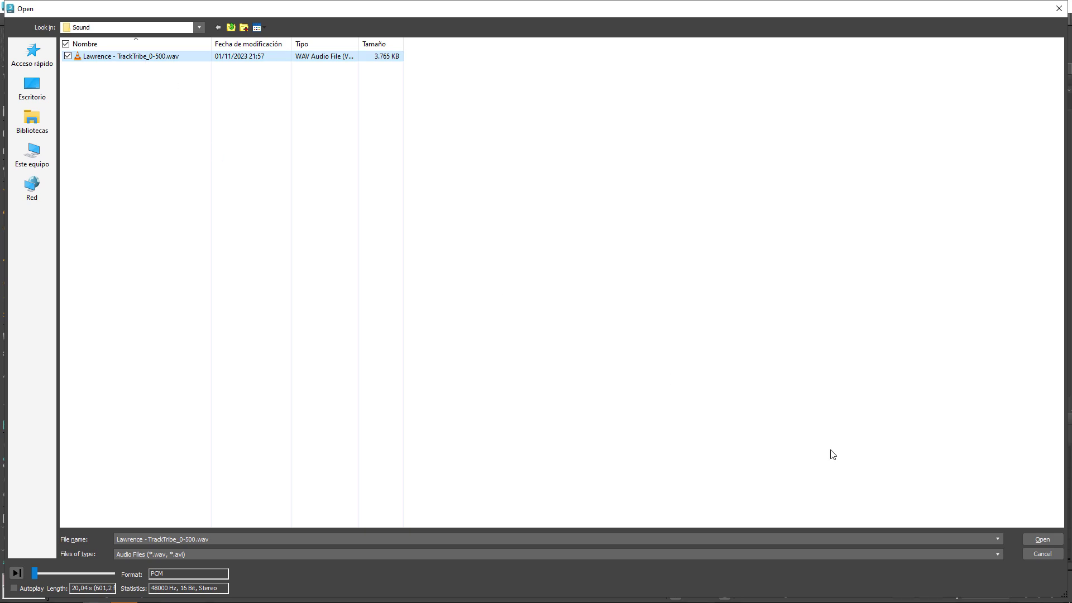
pyautogui.click(1043, 539)
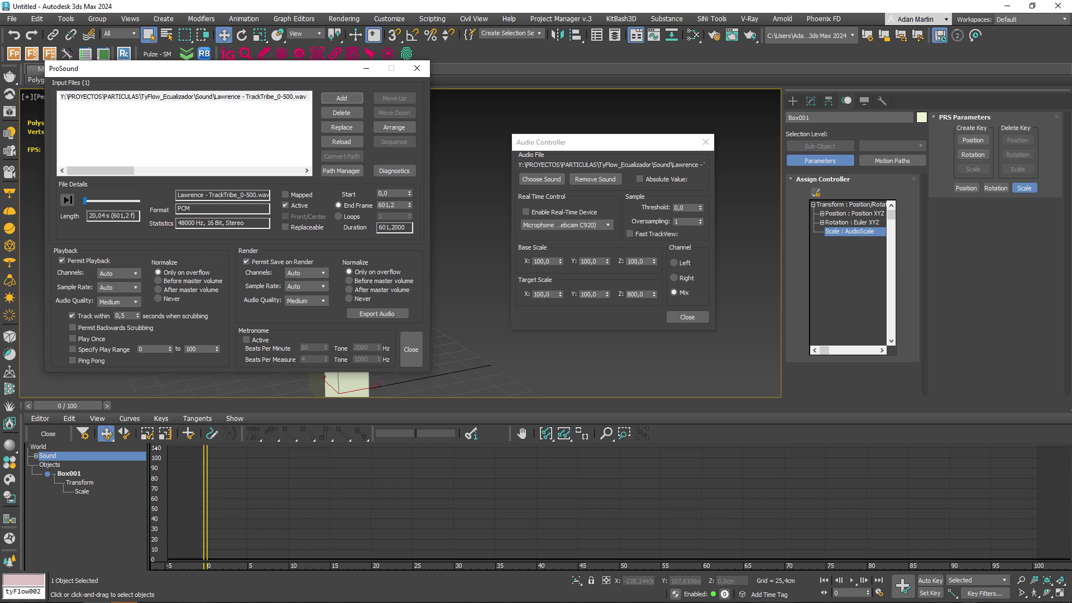
pyautogui.click(851, 581)
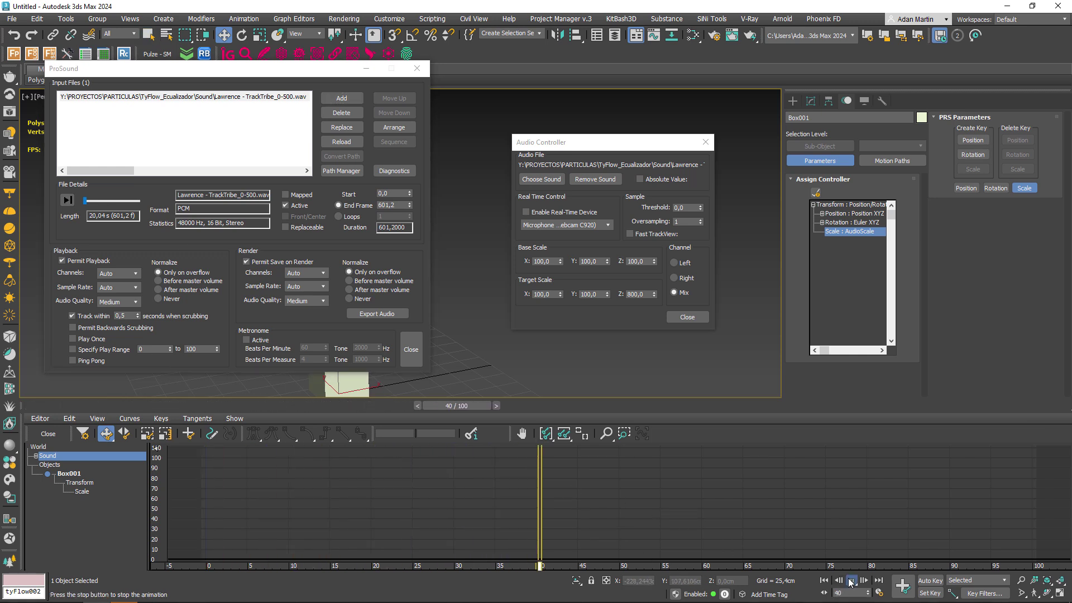
pyautogui.click(411, 349)
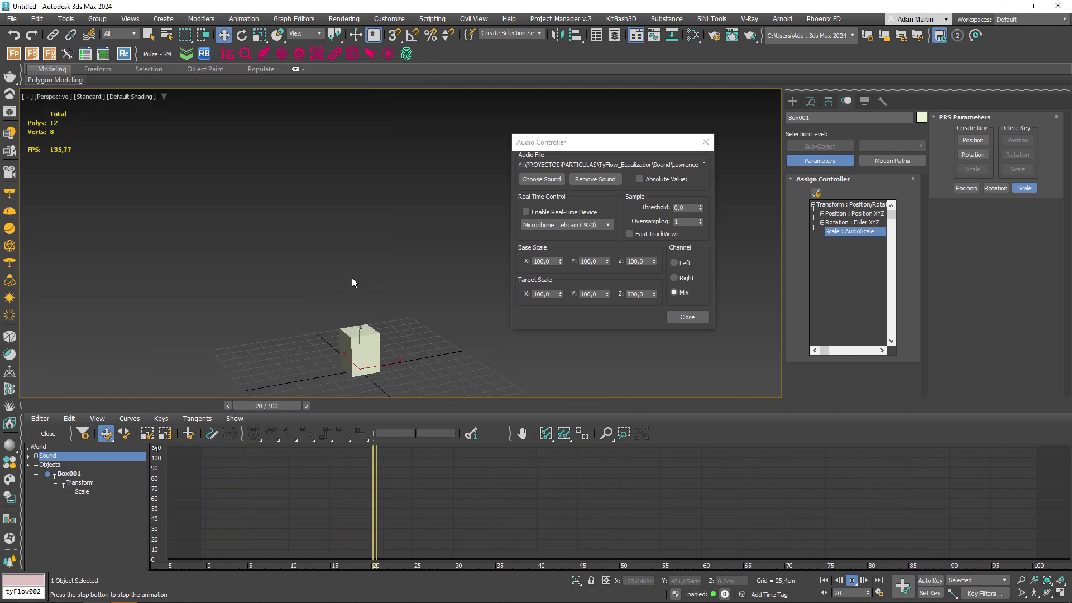
pyautogui.click(237, 408)
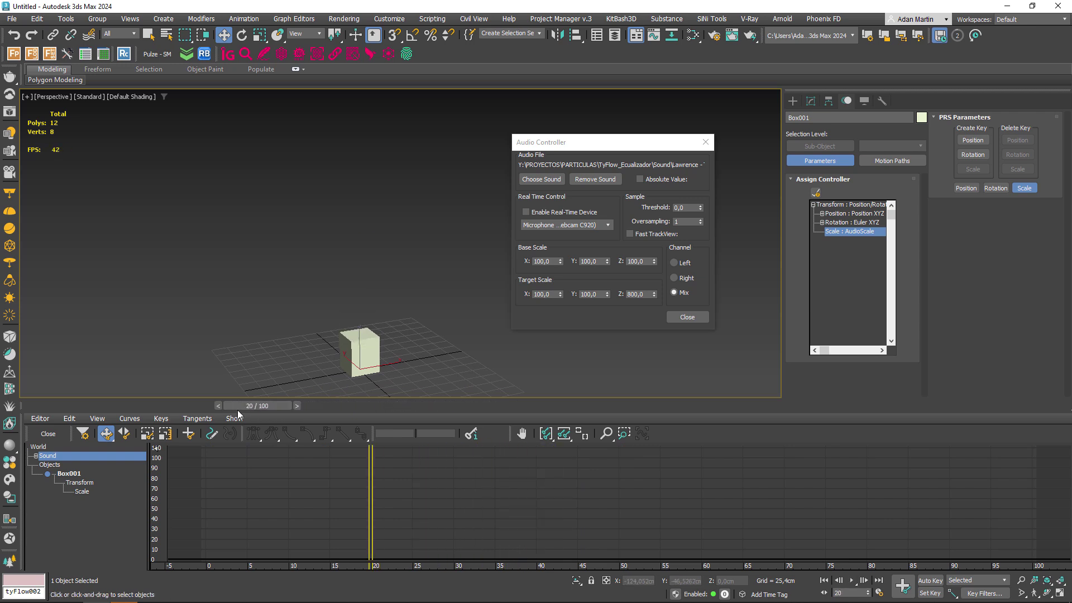
# Deactivate the soundtrack's audio file, replay the animation, and close the curve editor.
pyautogui.doubleClick(49, 456)
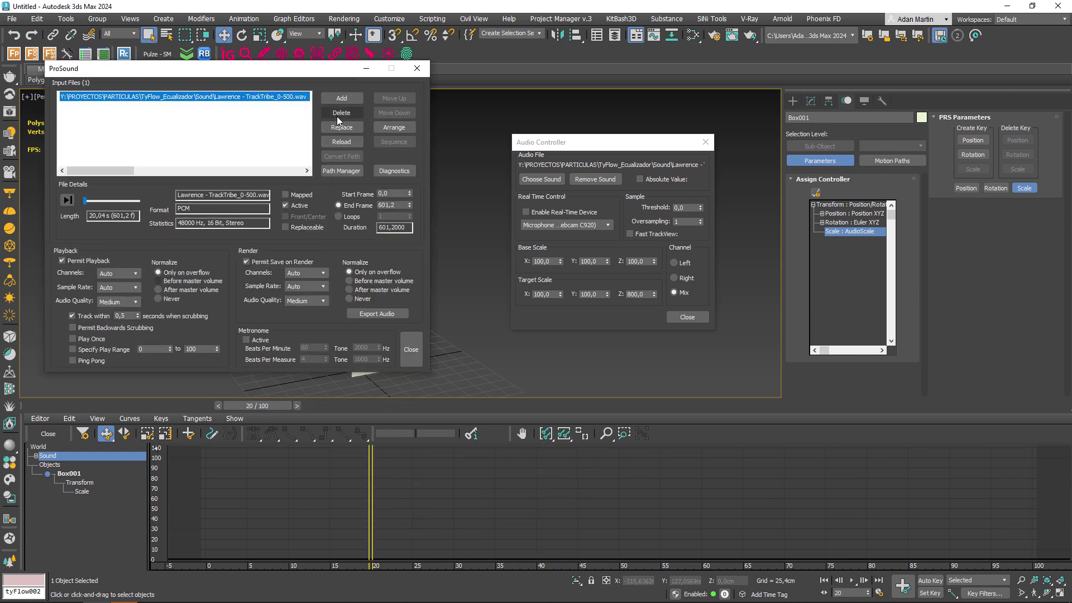
pyautogui.click(294, 207)
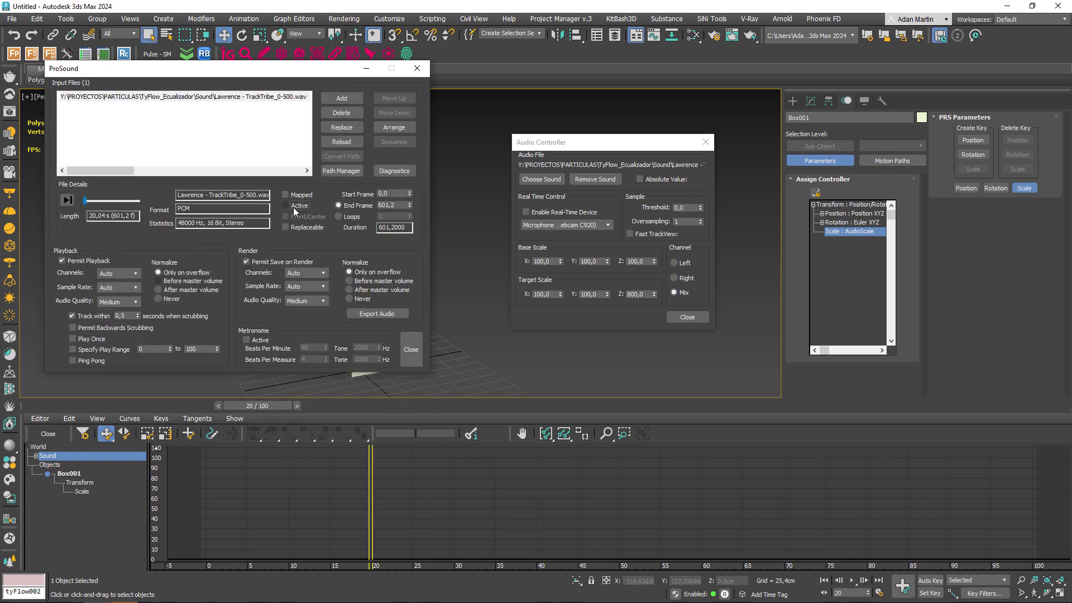
pyautogui.click(854, 581)
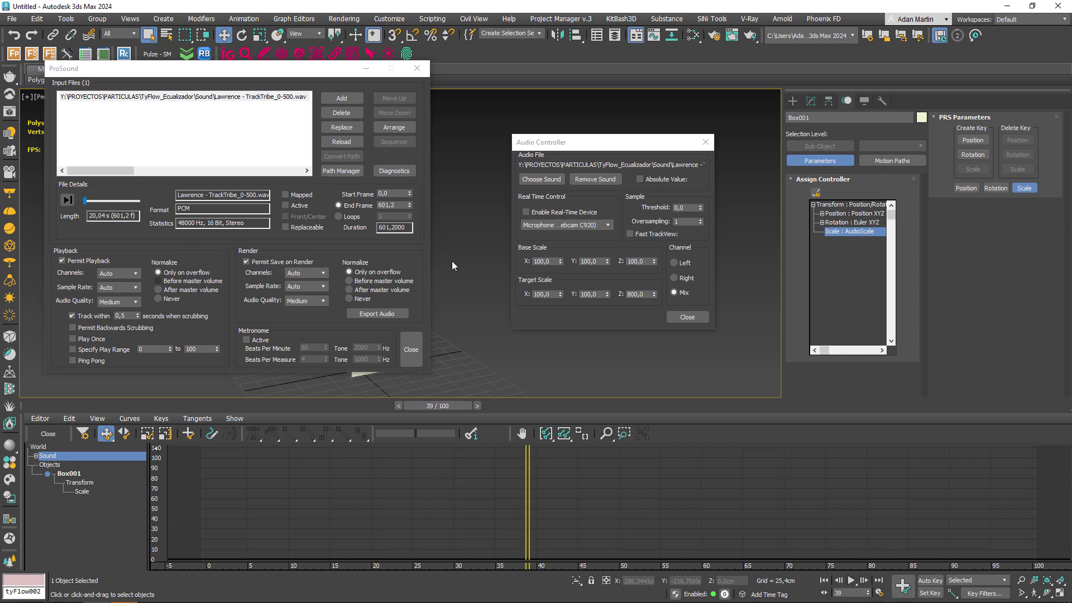
pyautogui.click(412, 350)
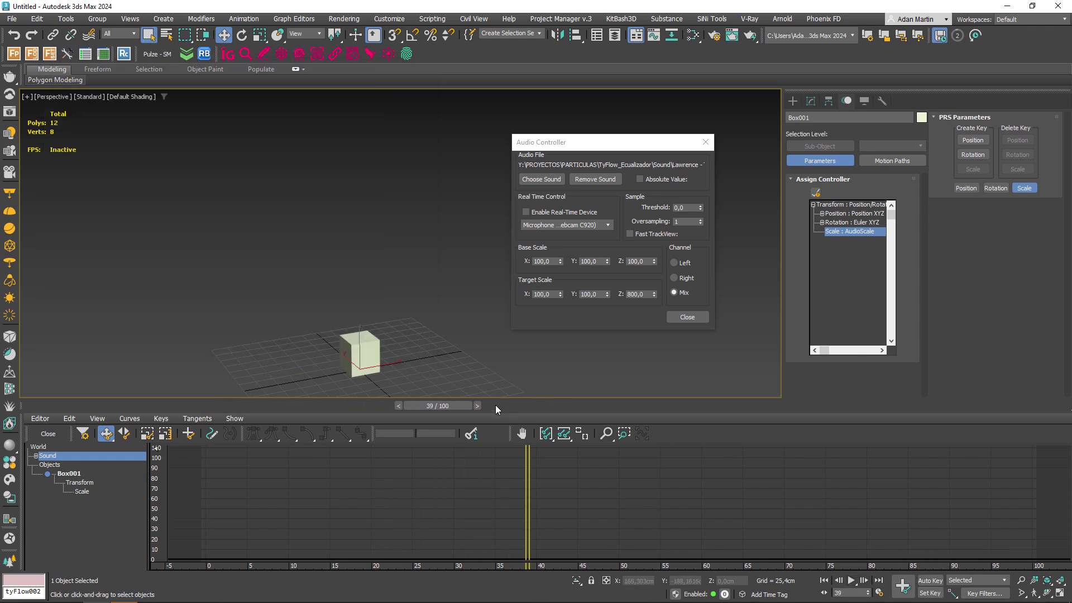
pyautogui.click(48, 433)
# Scrub the timeline to frame 96 and back to frame 0 to check the box stretching.
pyautogui.moveTo(448, 554); pyautogui.dragTo(56, 554)
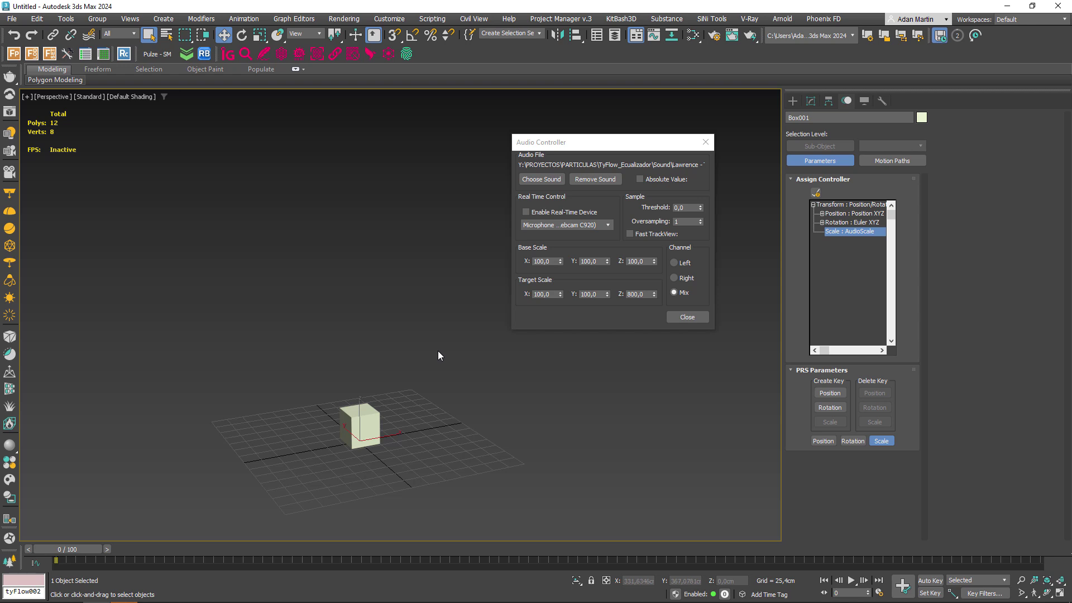
pyautogui.moveTo(438, 355); pyautogui.dragTo(442, 356, button='middle')
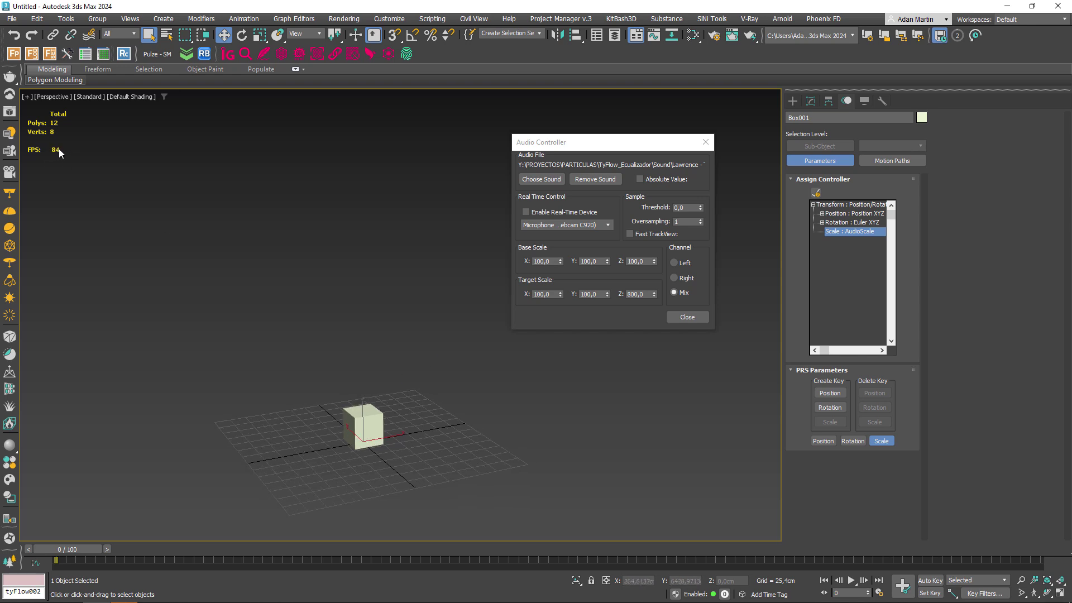
pyautogui.click(66, 19)
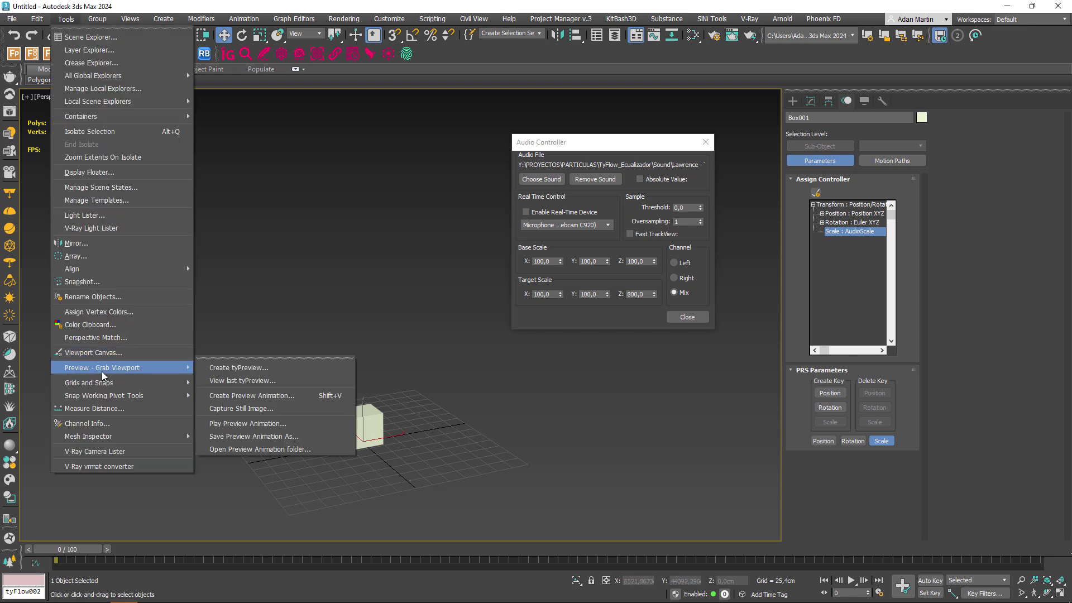
pyautogui.moveTo(102, 368)
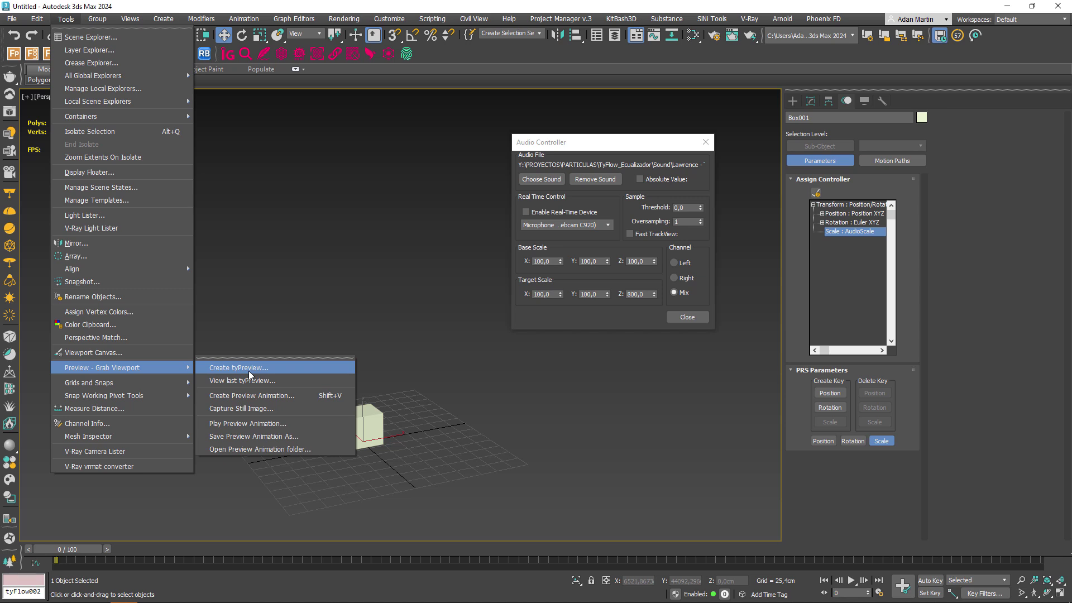
pyautogui.press('Escape')
pyautogui.press('Escape')
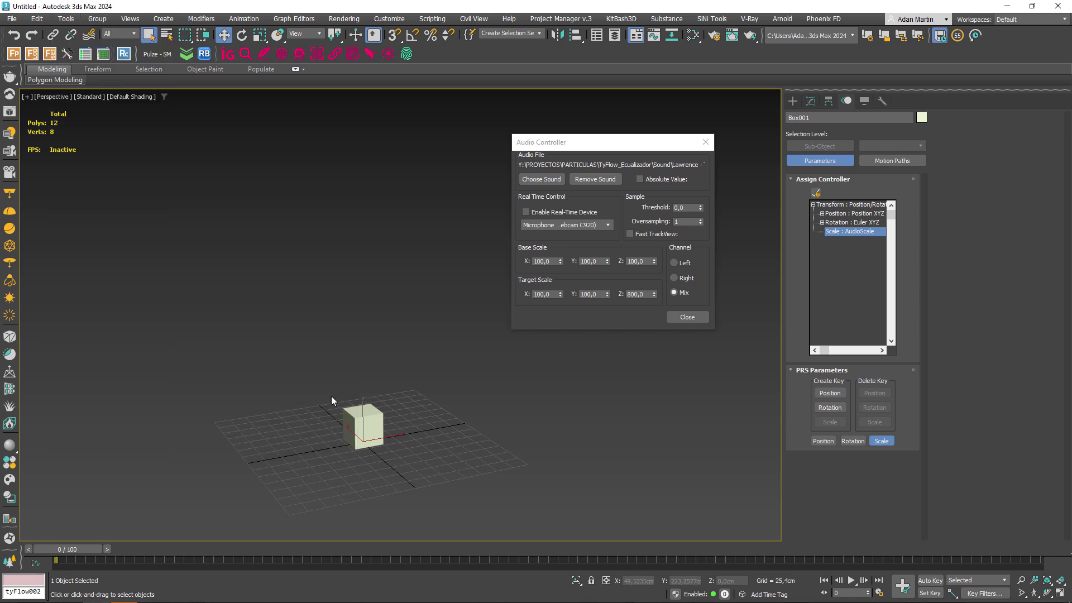
pyautogui.moveTo(84, 550)
pyautogui.mouseDown()
pyautogui.moveTo(941, 538)
pyautogui.moveTo(61, 550)
pyautogui.mouseUp()
pyautogui.keyDown('alt'); pyautogui.moveTo(397, 434); pyautogui.dragTo(329, 435, button='middle'); pyautogui.keyUp('alt')
# Make a test copy Box002 of the box, then delete it.
pyautogui.keyDown('shift'); pyautogui.moveTo(330, 435); pyautogui.dragTo(363, 429); pyautogui.keyUp('shift')
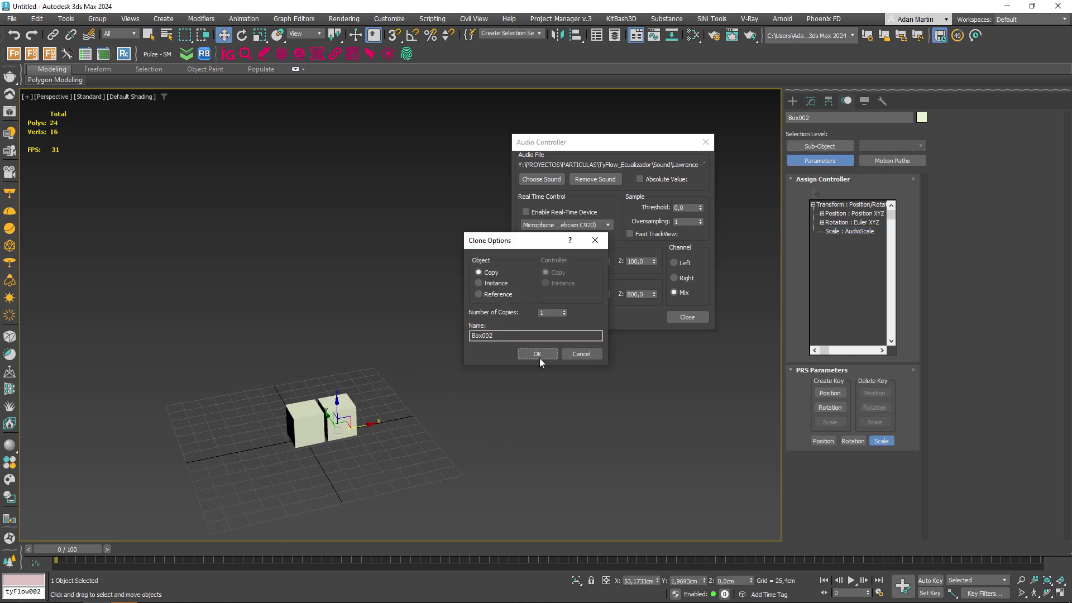
pyautogui.click(540, 359)
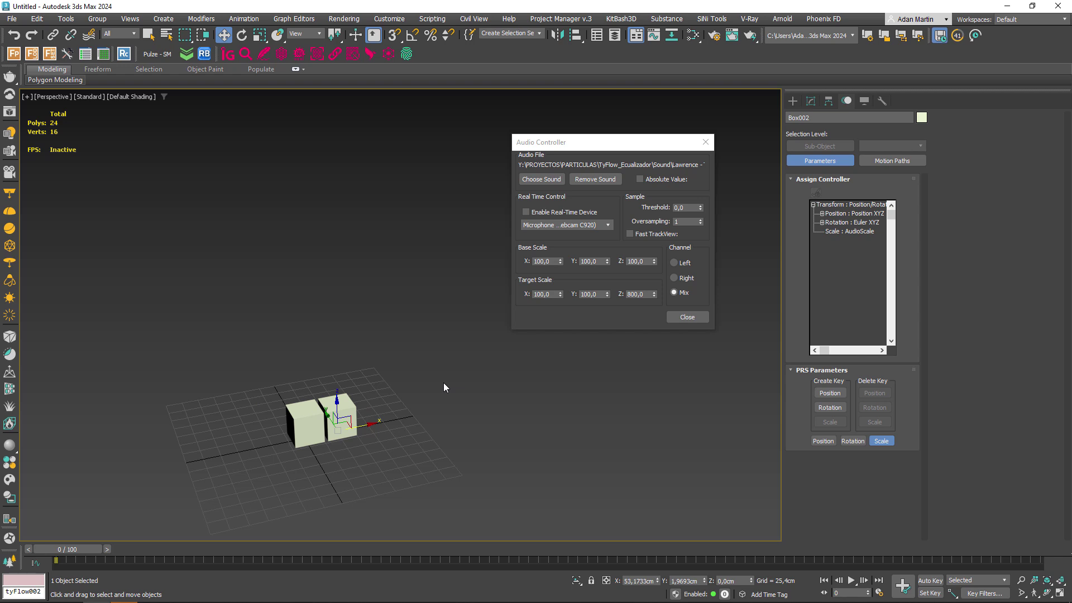
pyautogui.press('Delete')
# Reselect the original Box001 and move the Audio Controller window aside.
pyautogui.click(291, 428)
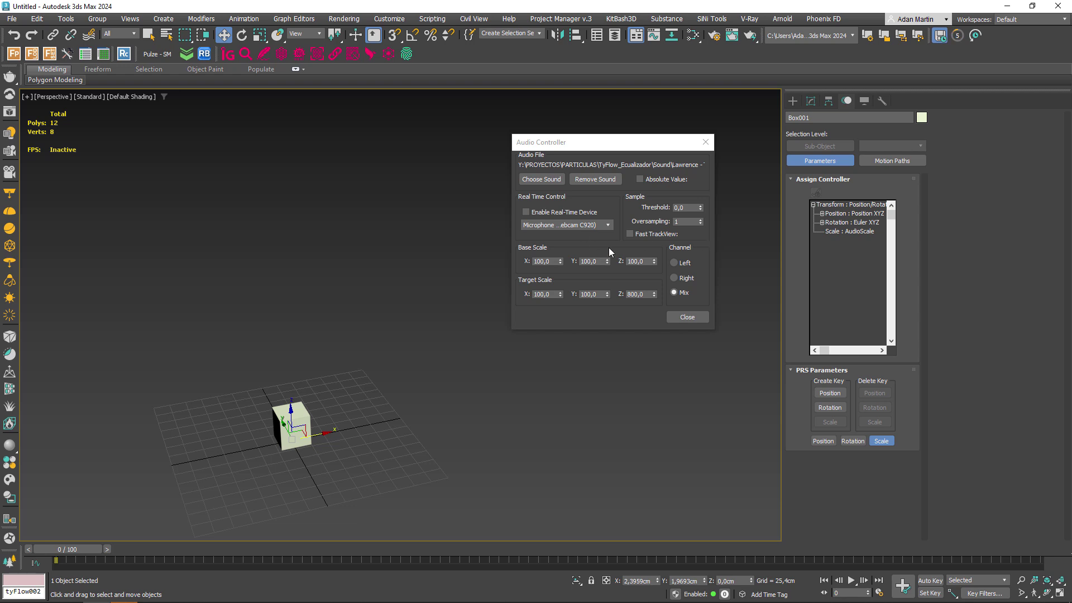
pyautogui.moveTo(610, 146); pyautogui.dragTo(624, 136)
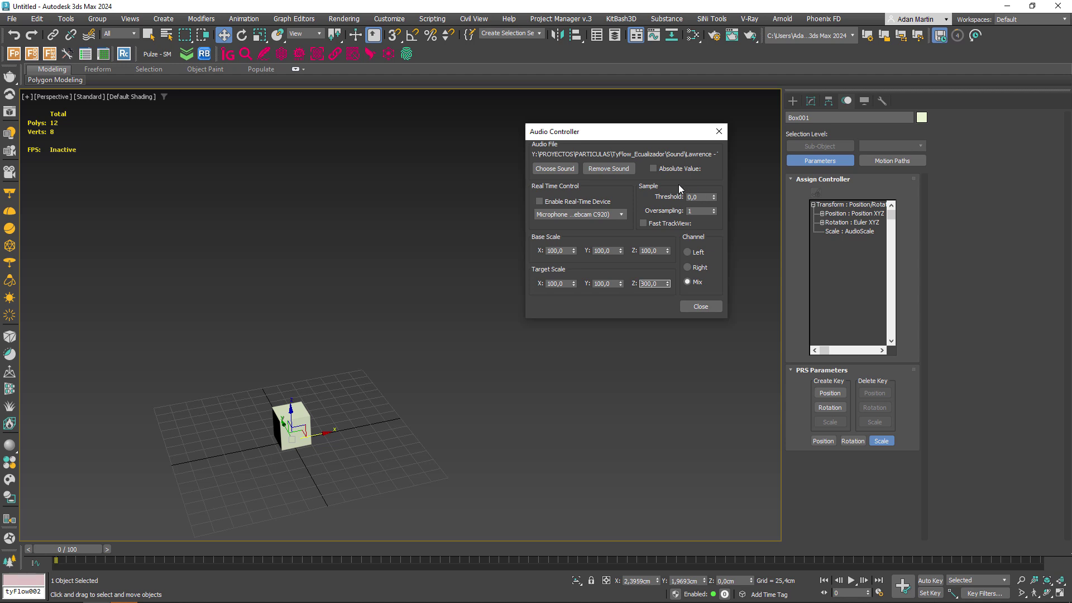
# Display Box001's Scale : AudioScale waveform curve in the Curve Editor.
pyautogui.rightClick(296, 366)
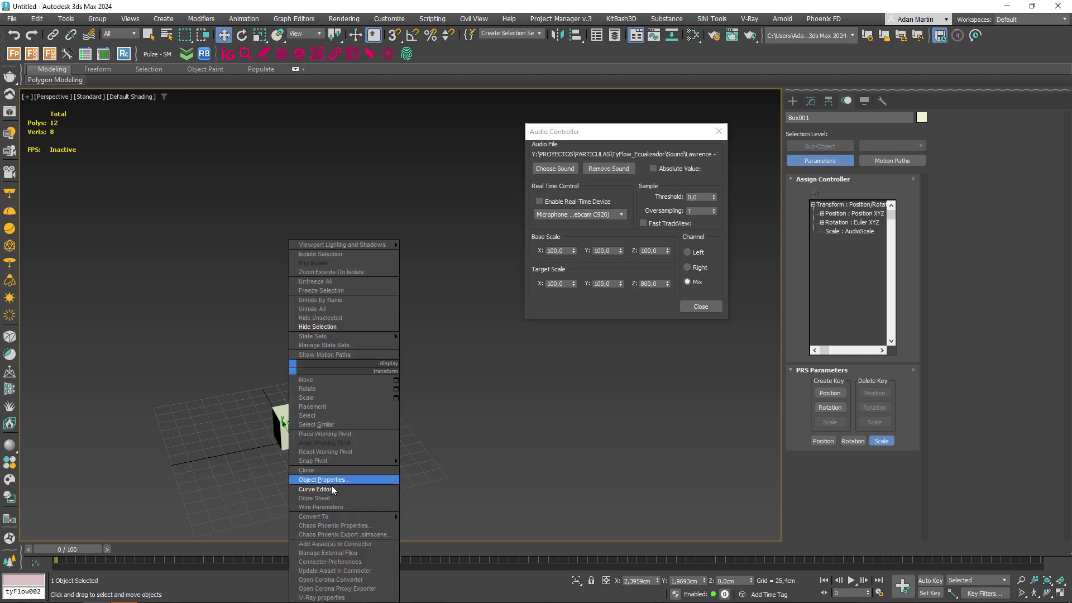
pyautogui.click(331, 489)
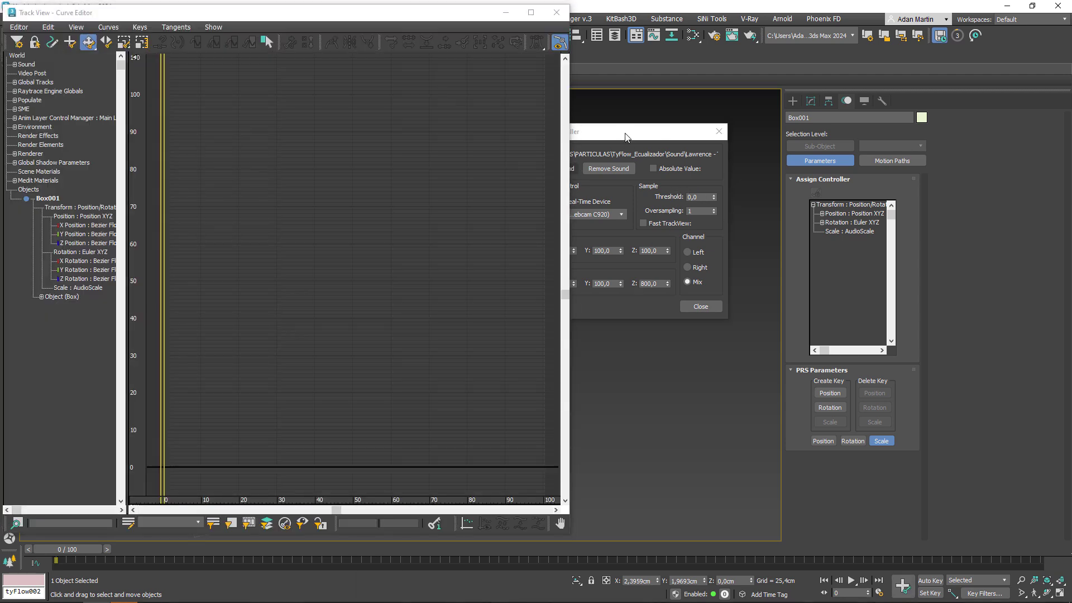
pyautogui.moveTo(628, 134); pyautogui.dragTo(731, 106)
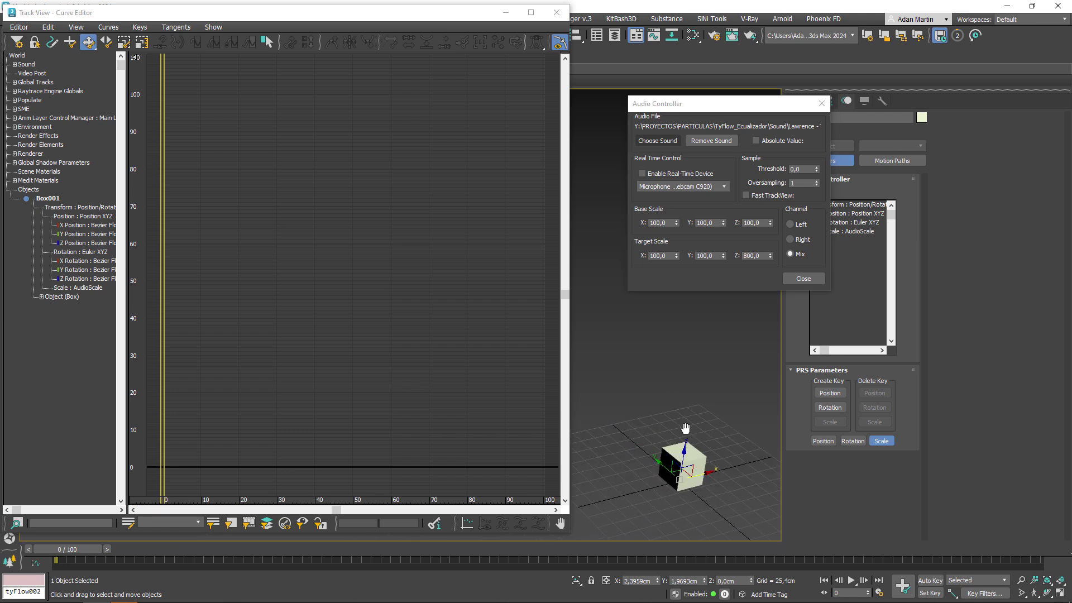
pyautogui.moveTo(783, 392); pyautogui.dragTo(784, 397)
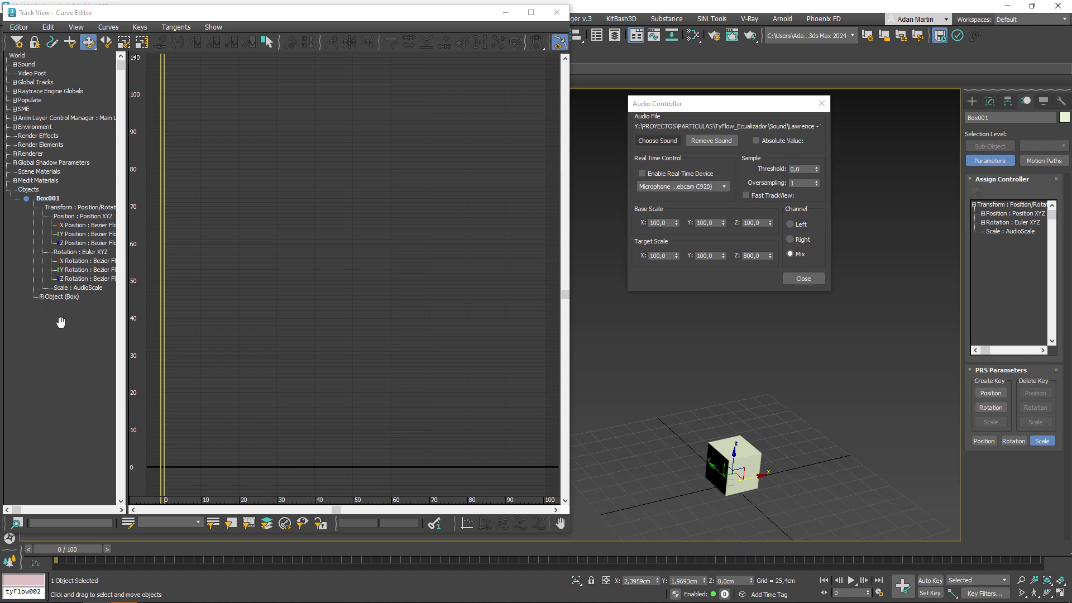
pyautogui.click(81, 287)
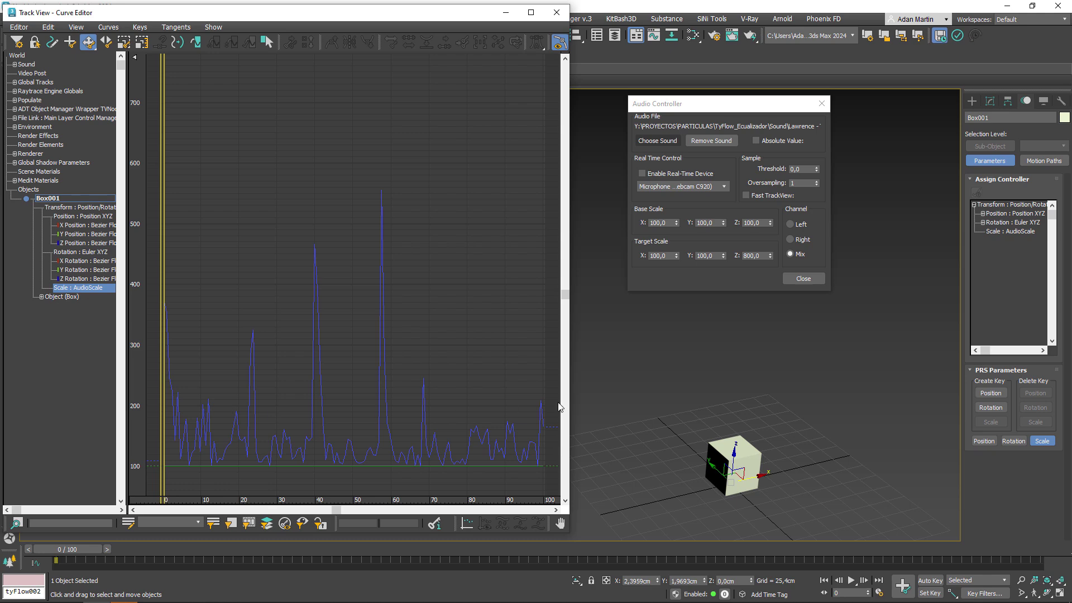
# Recentre the box in the viewport, then close Track View and the Audio Controller.
pyautogui.moveTo(747, 459); pyautogui.dragTo(737, 457, button='middle')
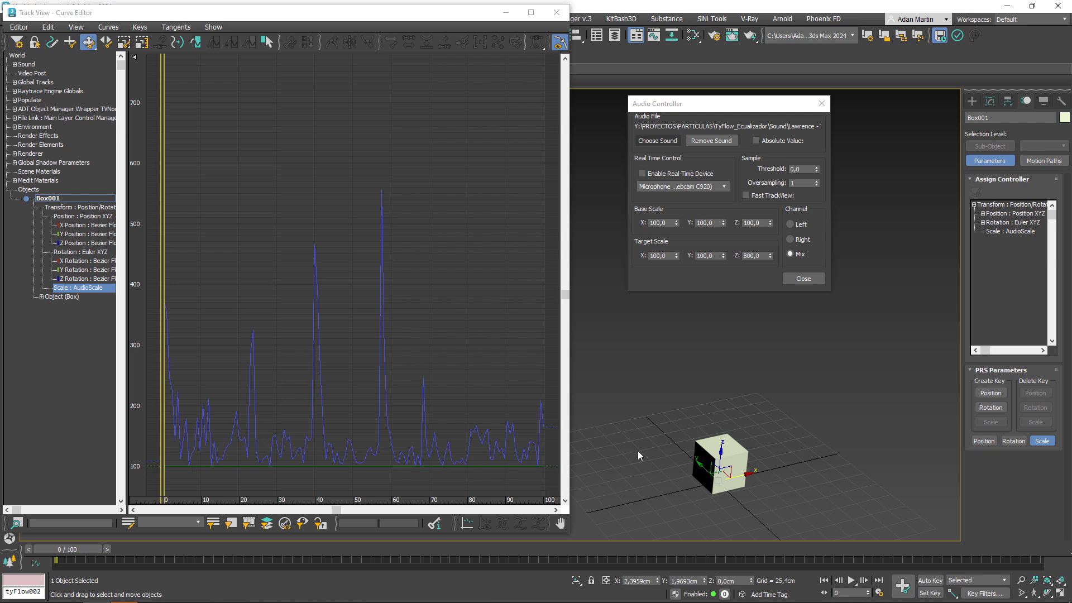
pyautogui.moveTo(738, 469); pyautogui.dragTo(672, 495, button='middle')
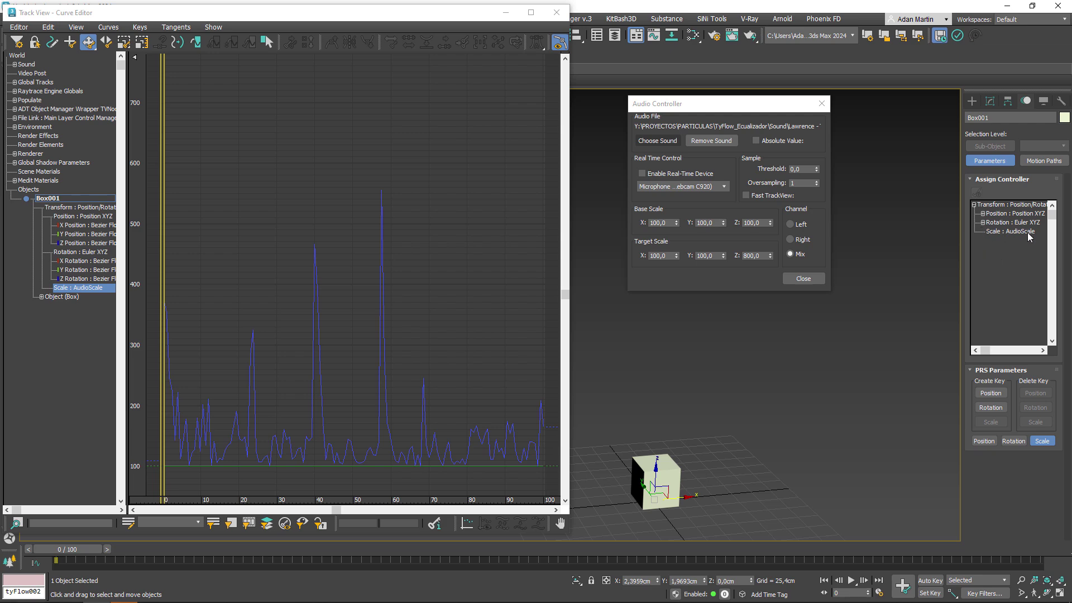
pyautogui.click(556, 12)
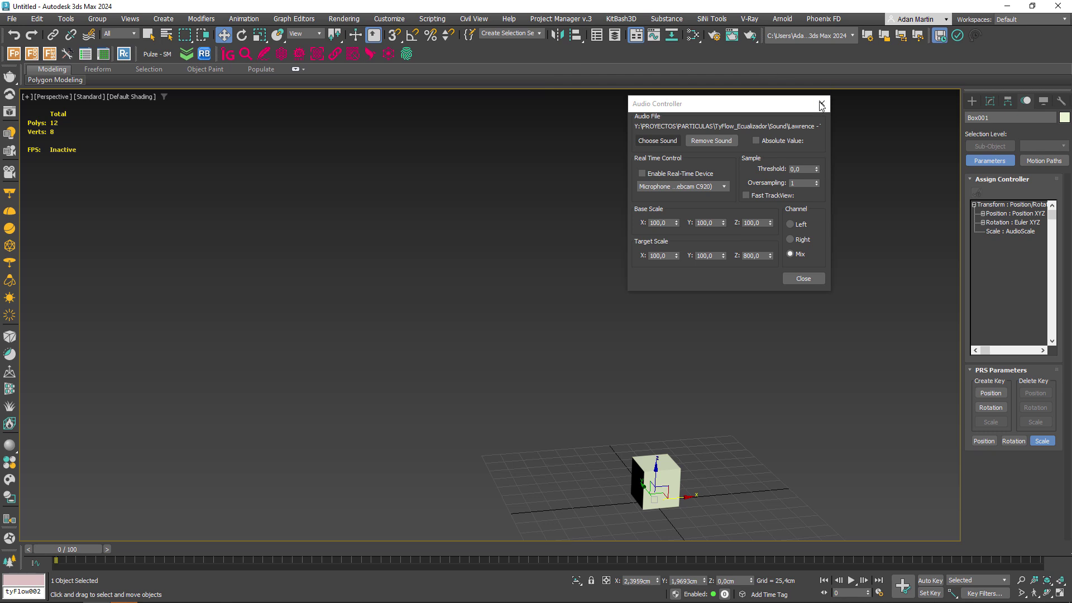
pyautogui.click(804, 278)
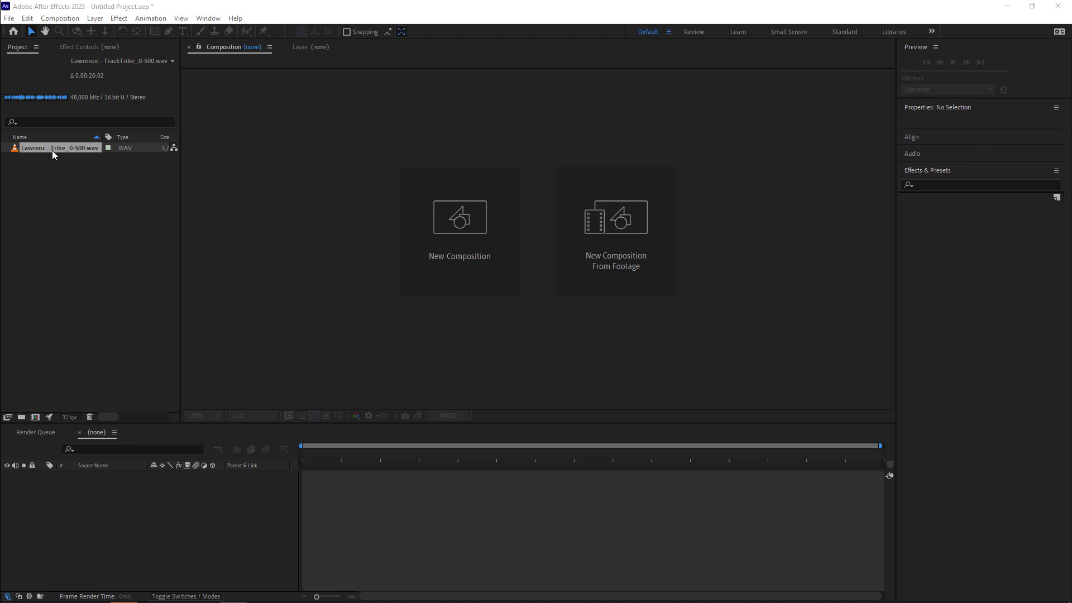
# Create Comp 1 at 1080×1080 with a 25 fps frame rate.
pyautogui.click(35, 416)
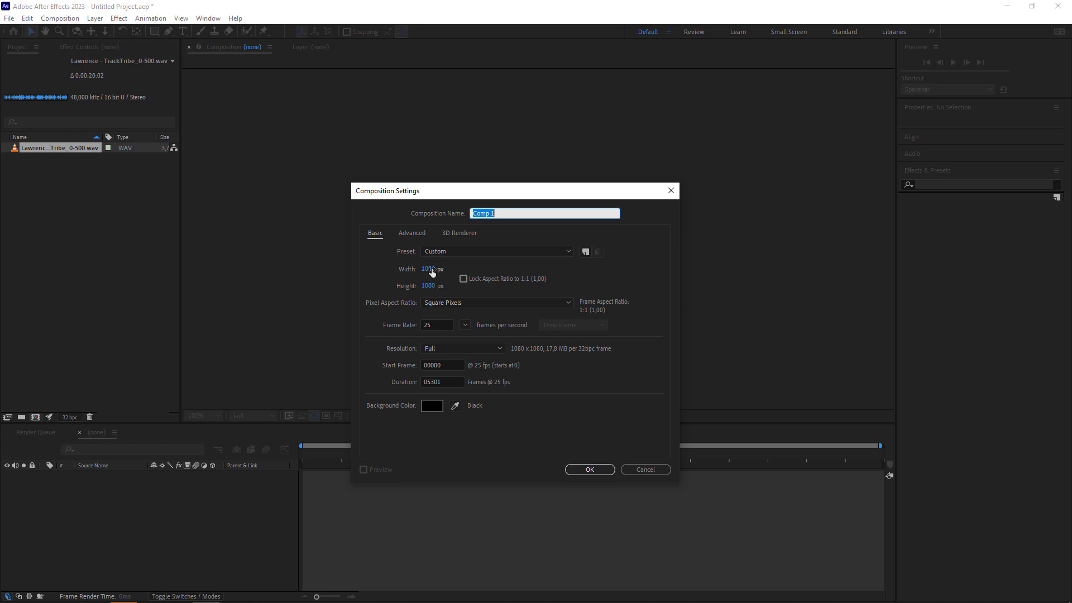
pyautogui.doubleClick(428, 324)
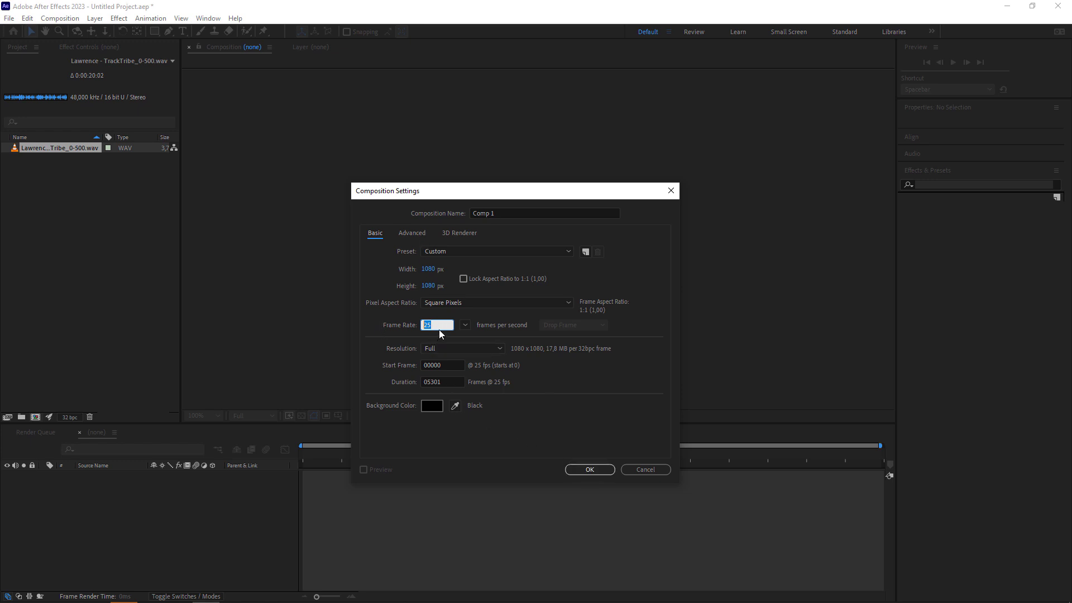
pyautogui.click(588, 471)
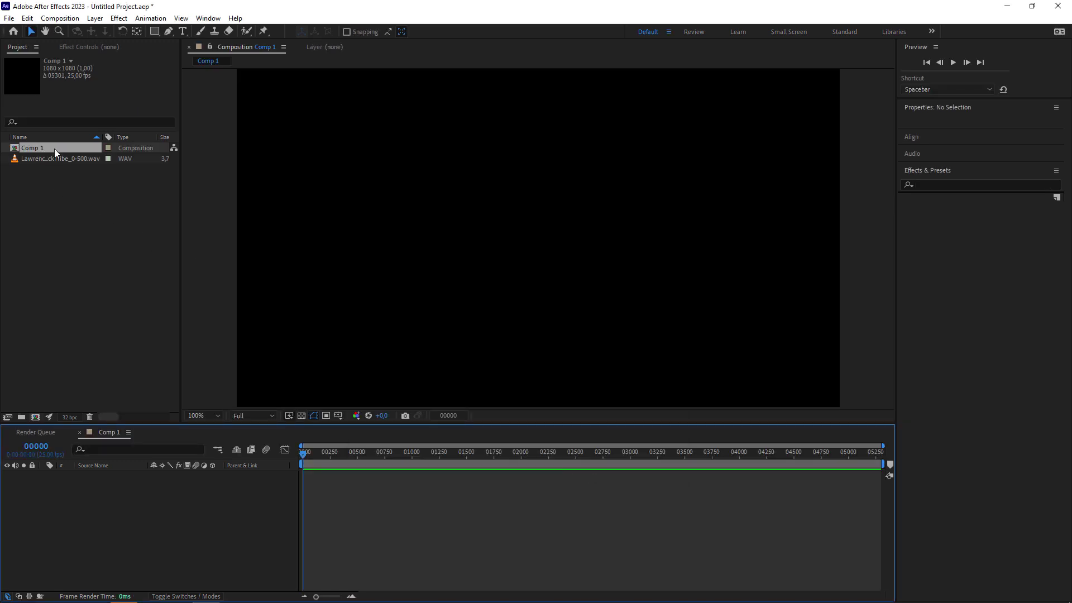
# Add the WAV track and two black solids, Black Solid 1 and 2, to Comp 1.
pyautogui.moveTo(38, 156); pyautogui.dragTo(113, 485)
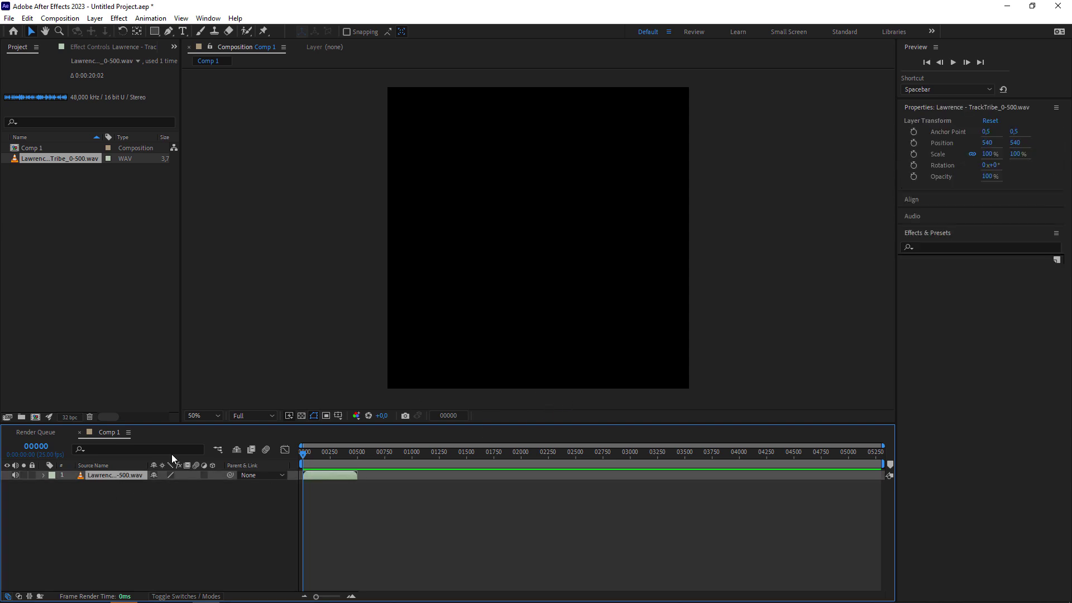
pyautogui.click(96, 19)
pyautogui.moveTo(109, 31)
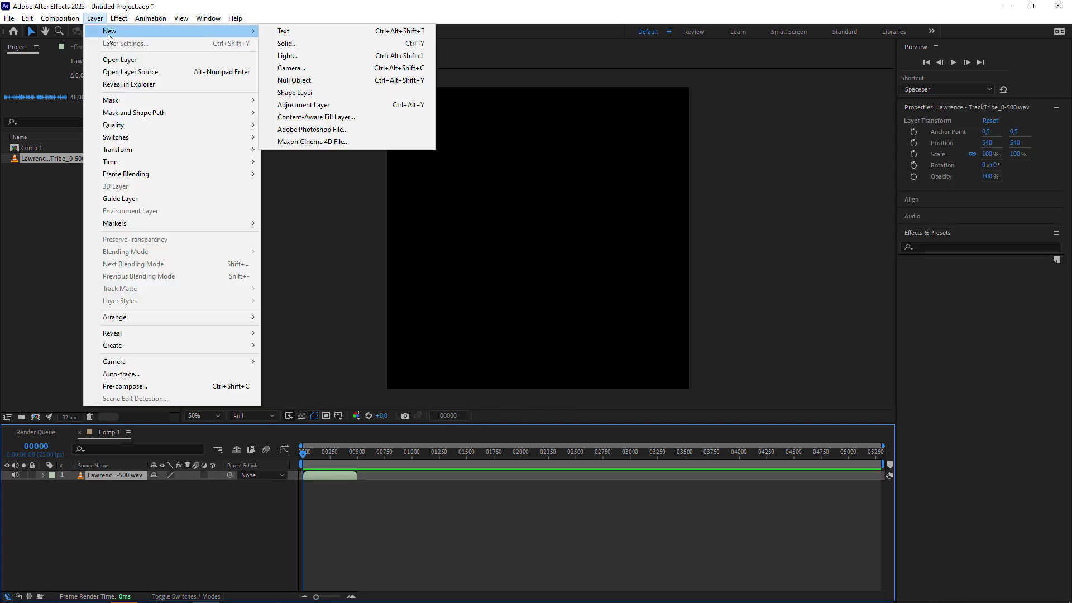
pyautogui.click(311, 43)
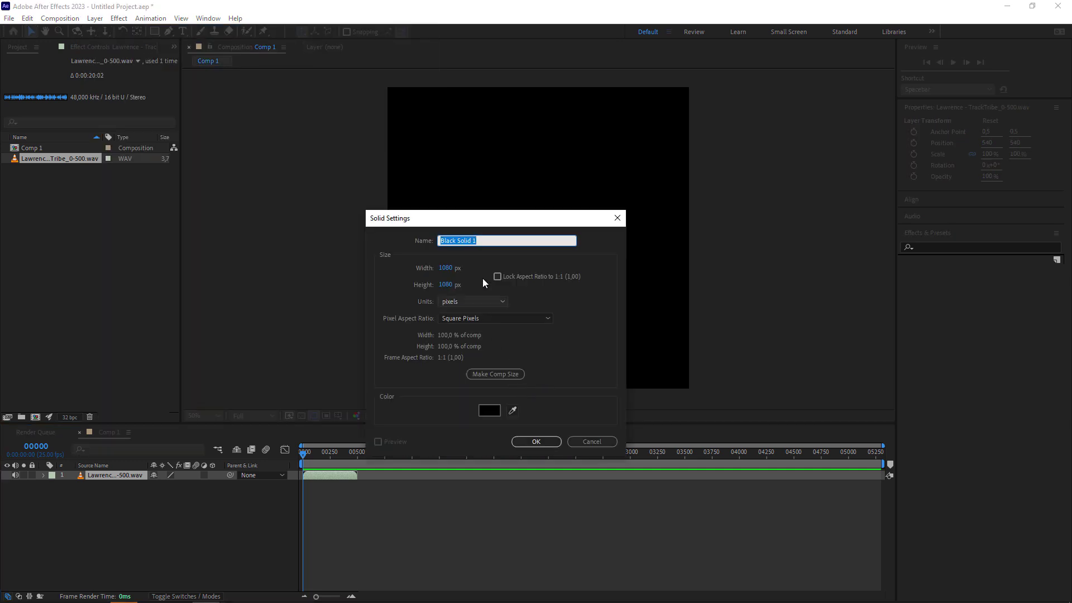
pyautogui.click(536, 442)
pyautogui.hotkey('ctrl', 'y')
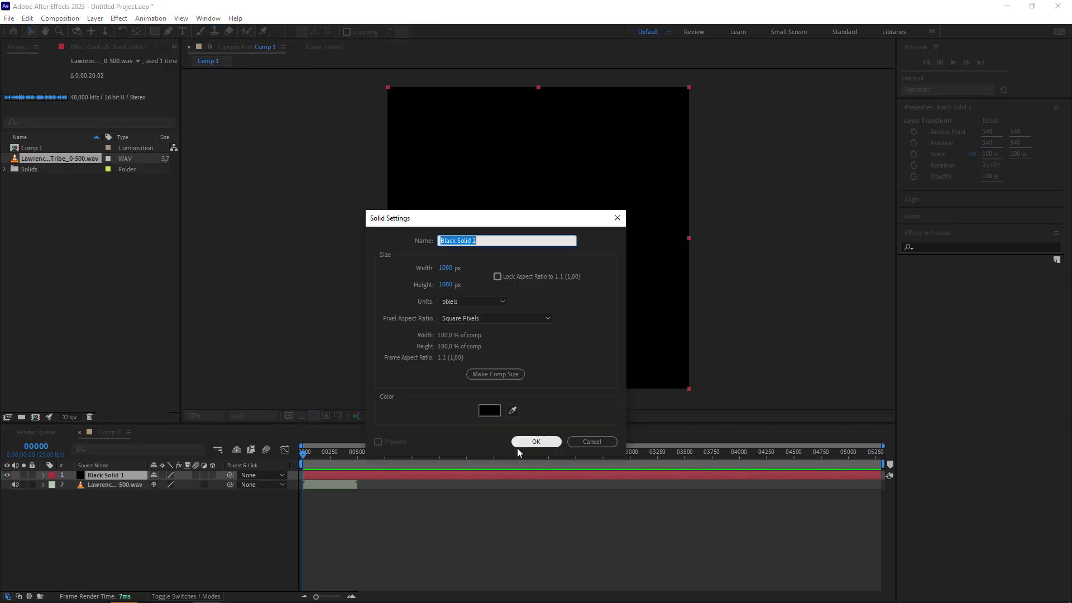
pyautogui.click(534, 442)
# End the work area near frame 500 and preview it.
pyautogui.click(104, 484)
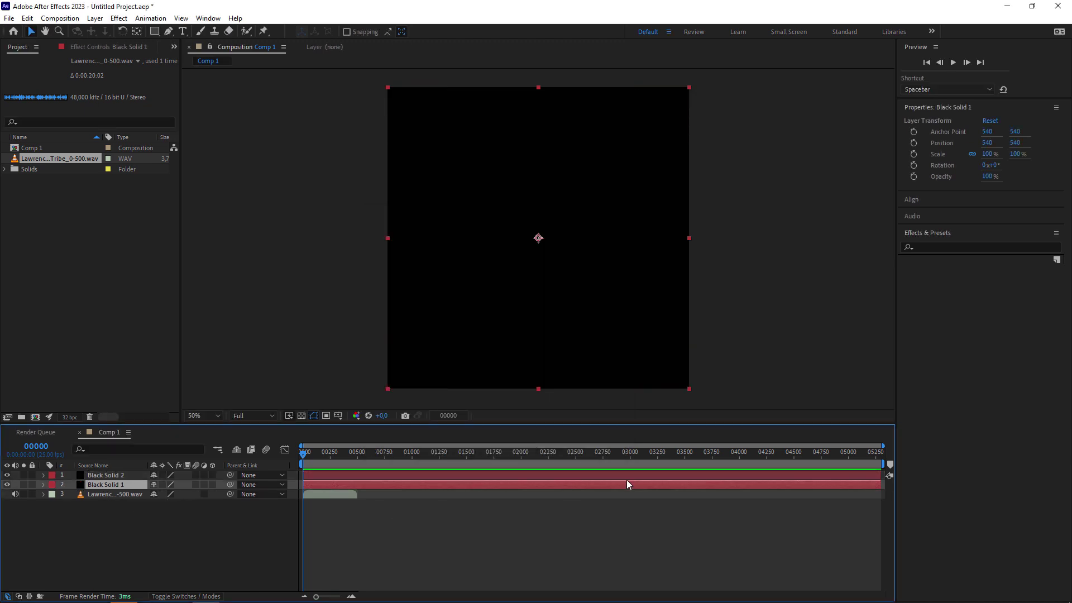
pyautogui.click(363, 475)
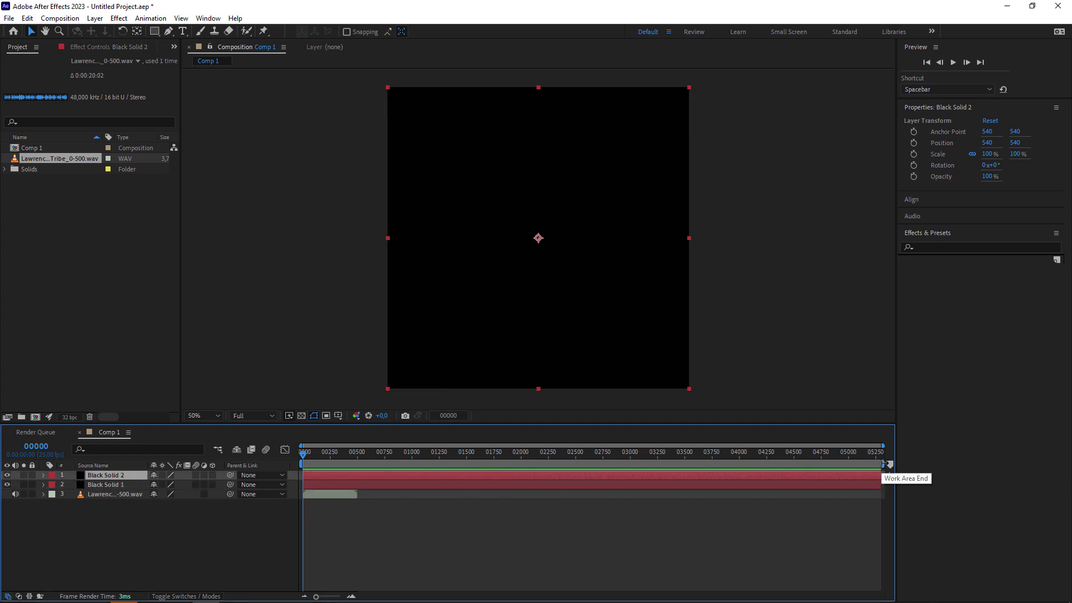
pyautogui.moveTo(883, 464); pyautogui.dragTo(359, 475)
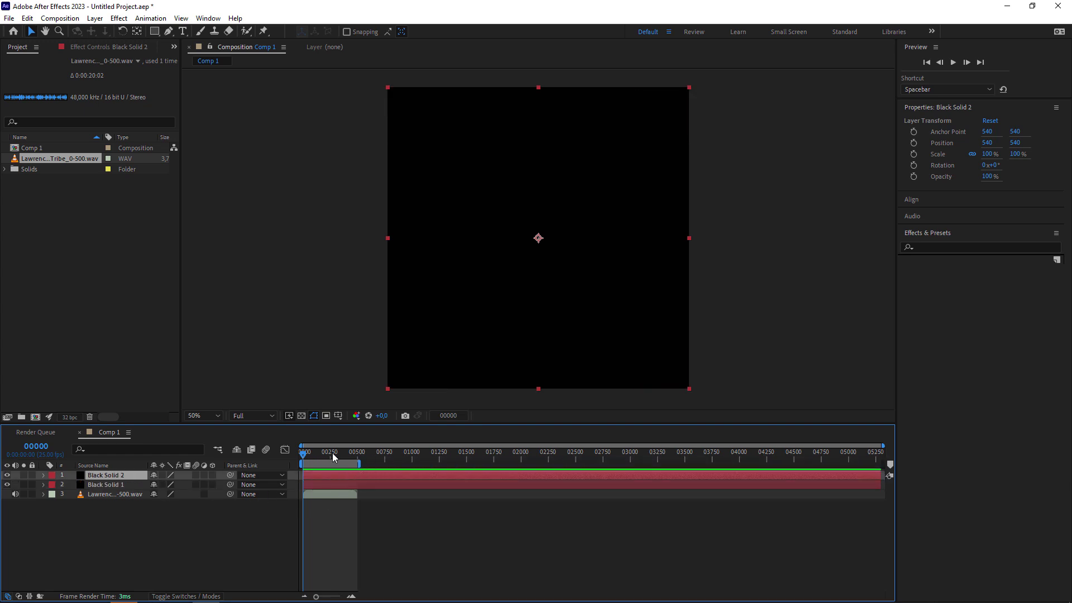
pyautogui.press('space')
pyautogui.press('space')
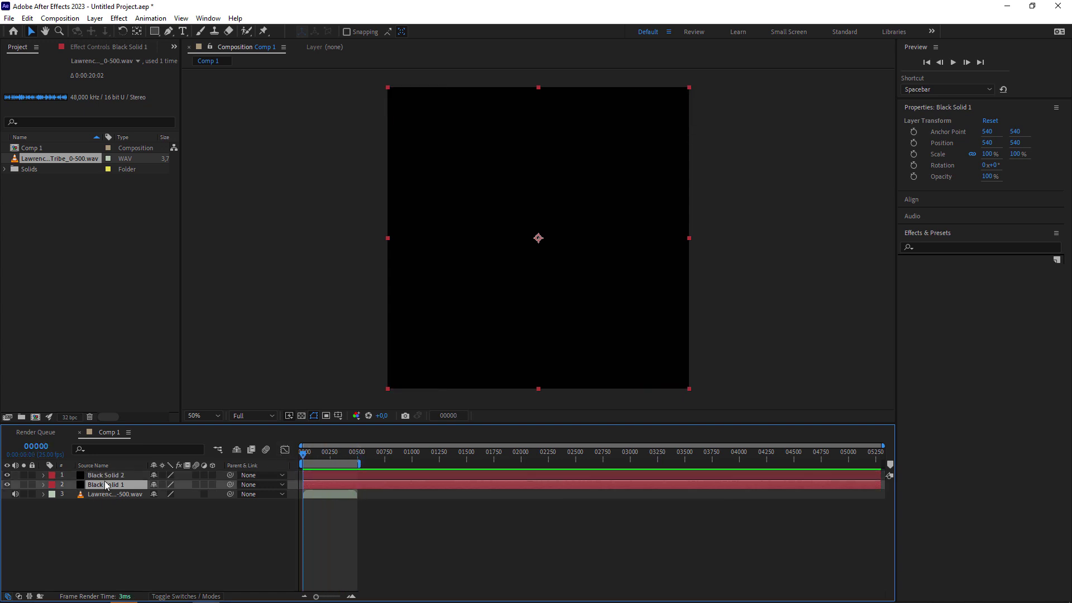
# Apply Audio Spectrum to Black Solid 2 and set its Audio Layer to the wav music layer.
pyautogui.click(935, 246)
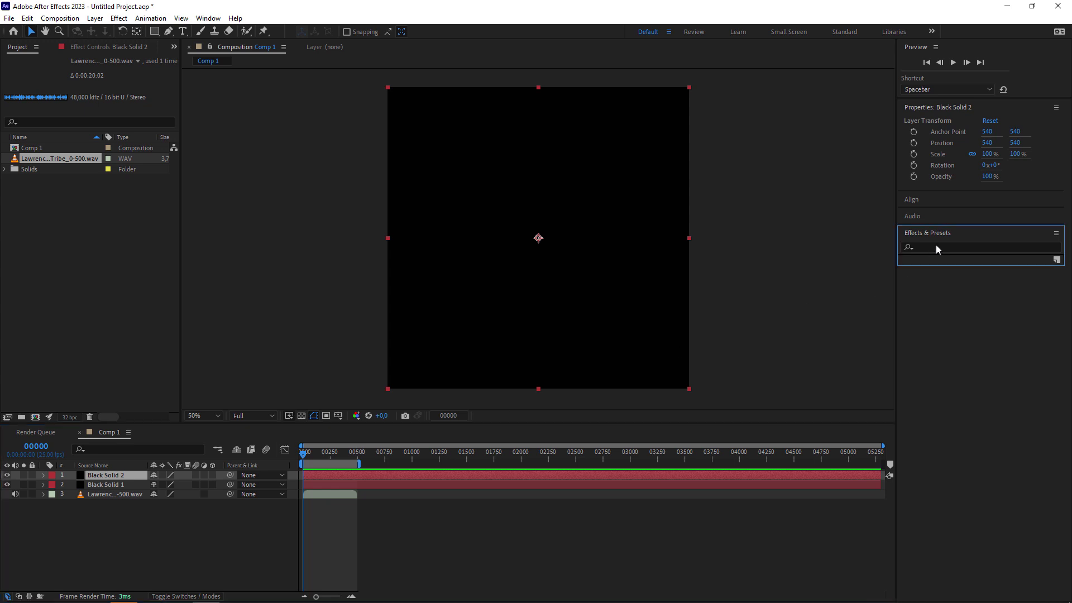
pyautogui.write('audio')
pyautogui.moveTo(949, 268); pyautogui.dragTo(567, 266)
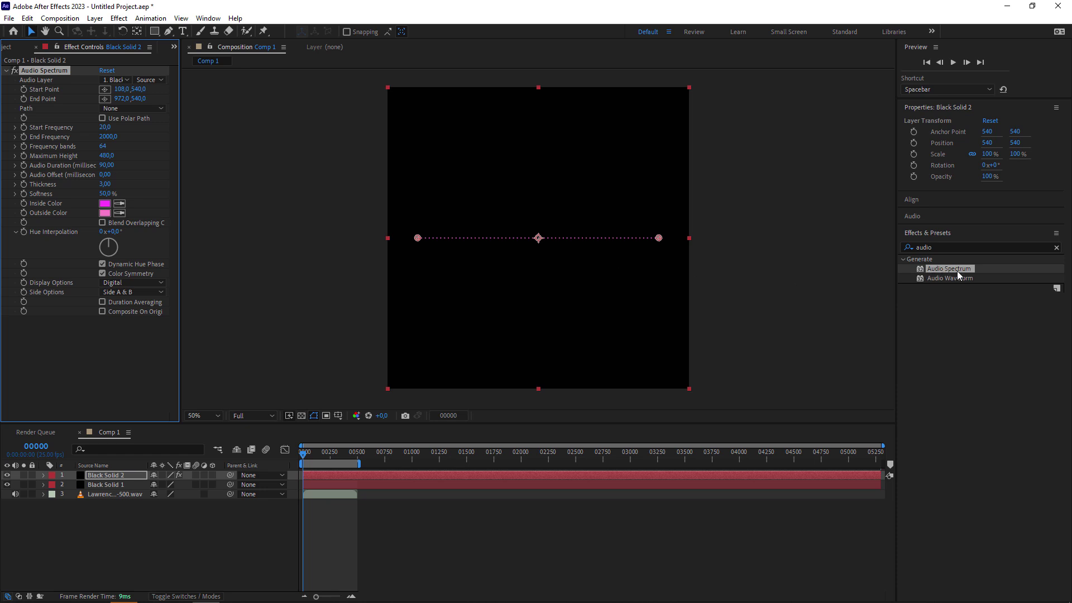
pyautogui.click(316, 455)
pyautogui.moveTo(319, 457); pyautogui.dragTo(330, 456)
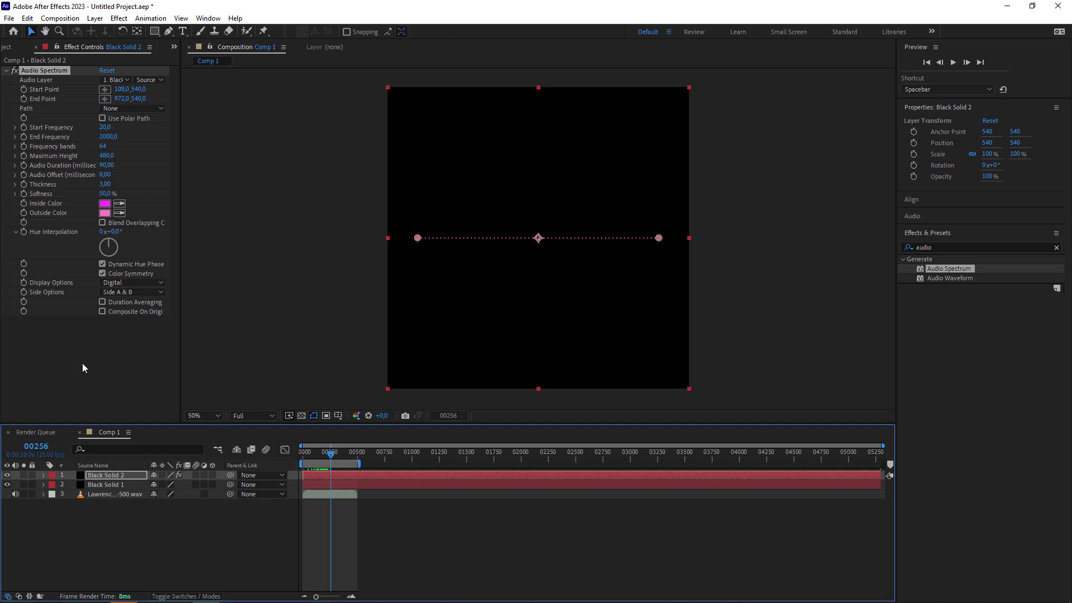
pyautogui.click(115, 80)
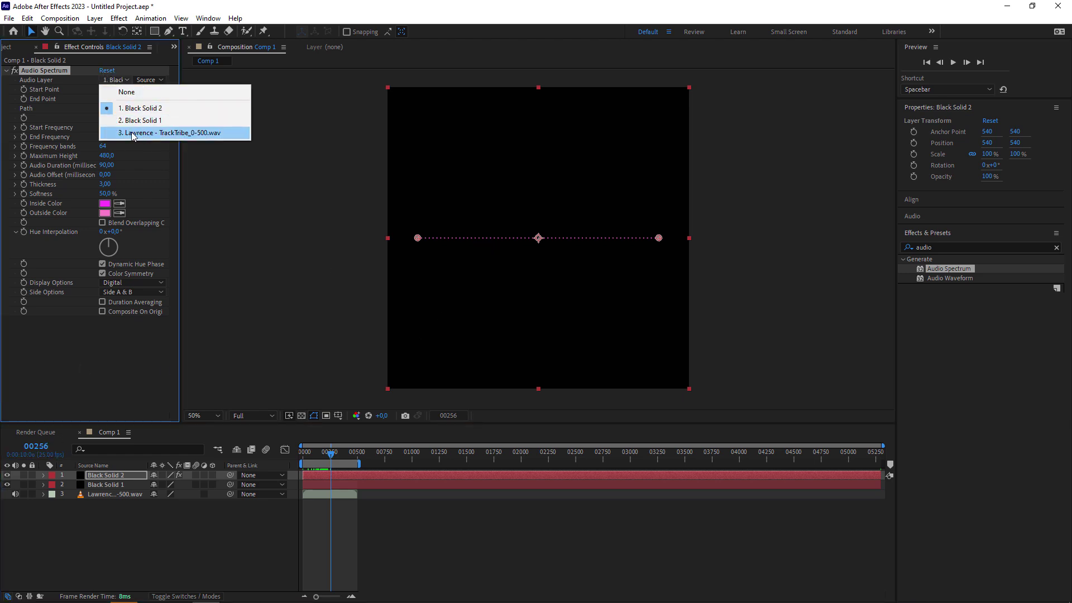
pyautogui.click(158, 134)
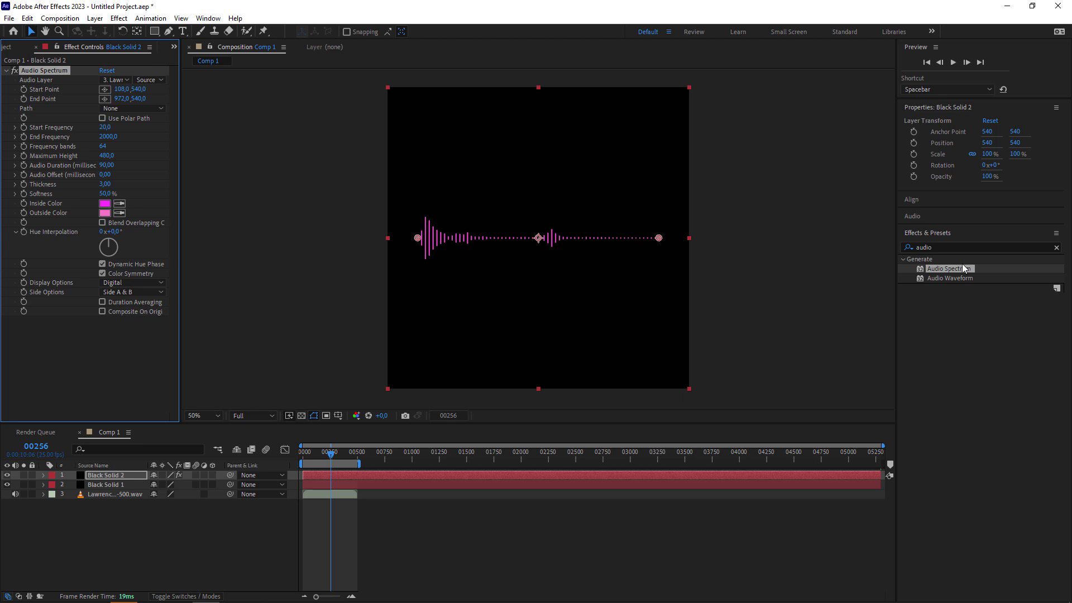
# Test Audio Waveform fed from the wav layer, then delete it so only Audio Spectrum remains.
pyautogui.moveTo(949, 277); pyautogui.dragTo(537, 332)
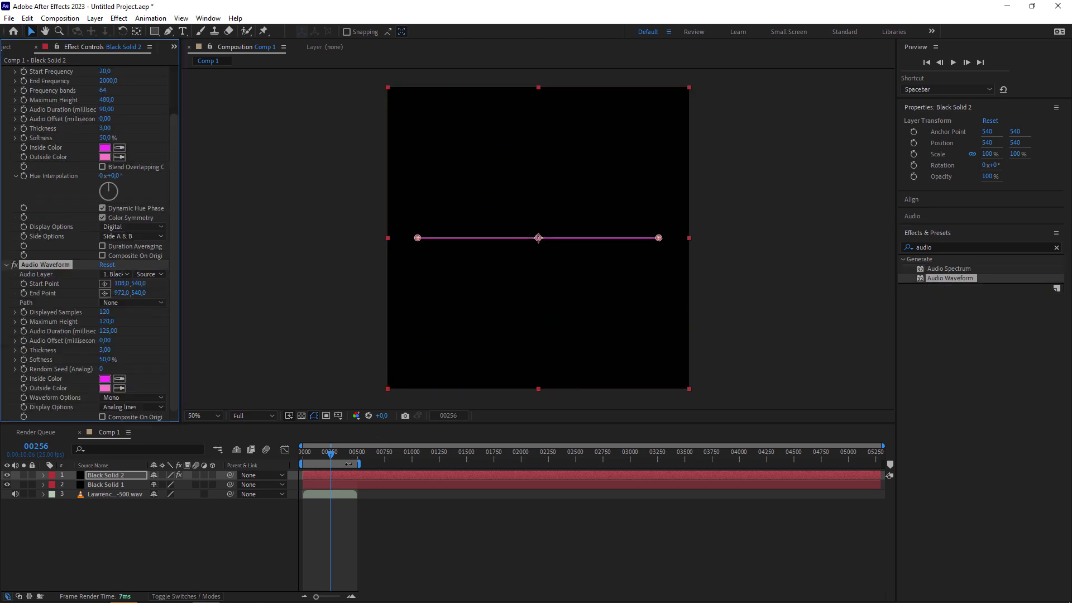
pyautogui.moveTo(332, 453); pyautogui.dragTo(290, 464)
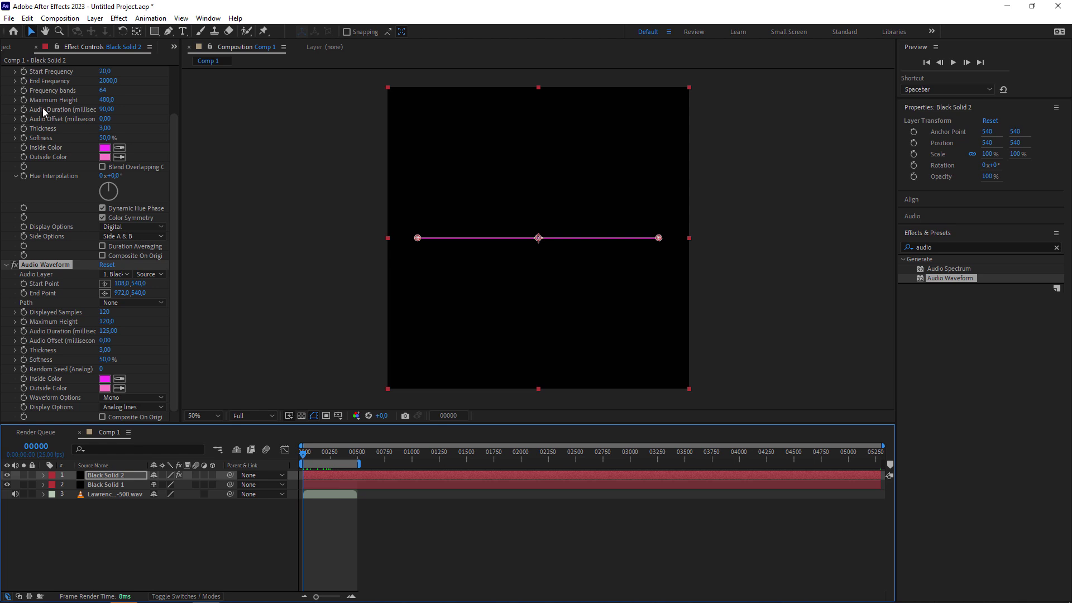
pyautogui.scroll(3, 39, 100)
pyautogui.click(6, 71)
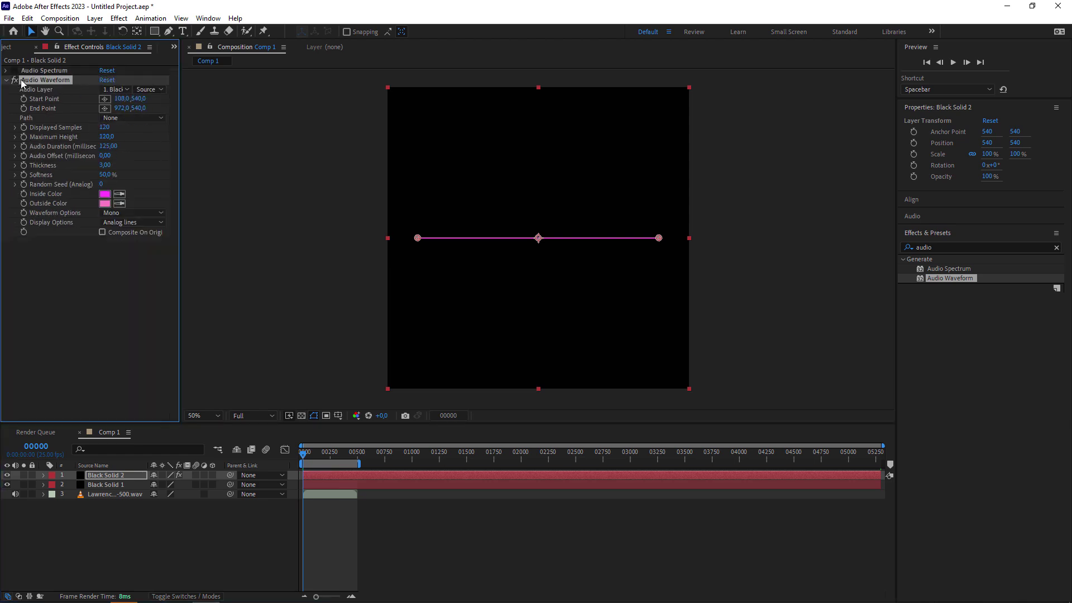
pyautogui.click(116, 89)
pyautogui.click(139, 142)
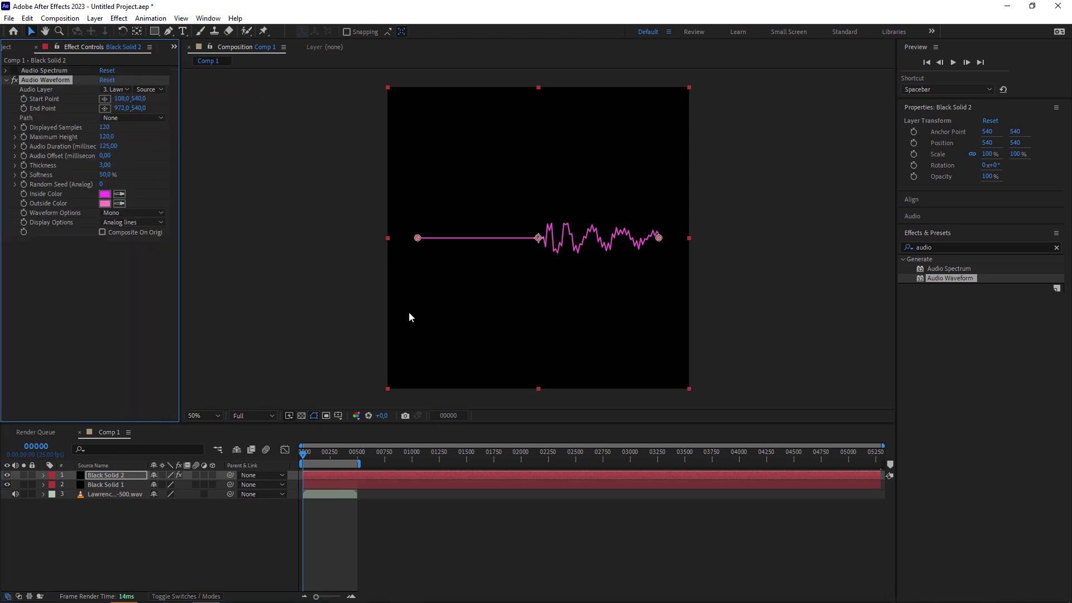
pyautogui.moveTo(313, 454)
pyautogui.mouseDown()
pyautogui.moveTo(339, 455)
pyautogui.moveTo(253, 448)
pyautogui.mouseUp()
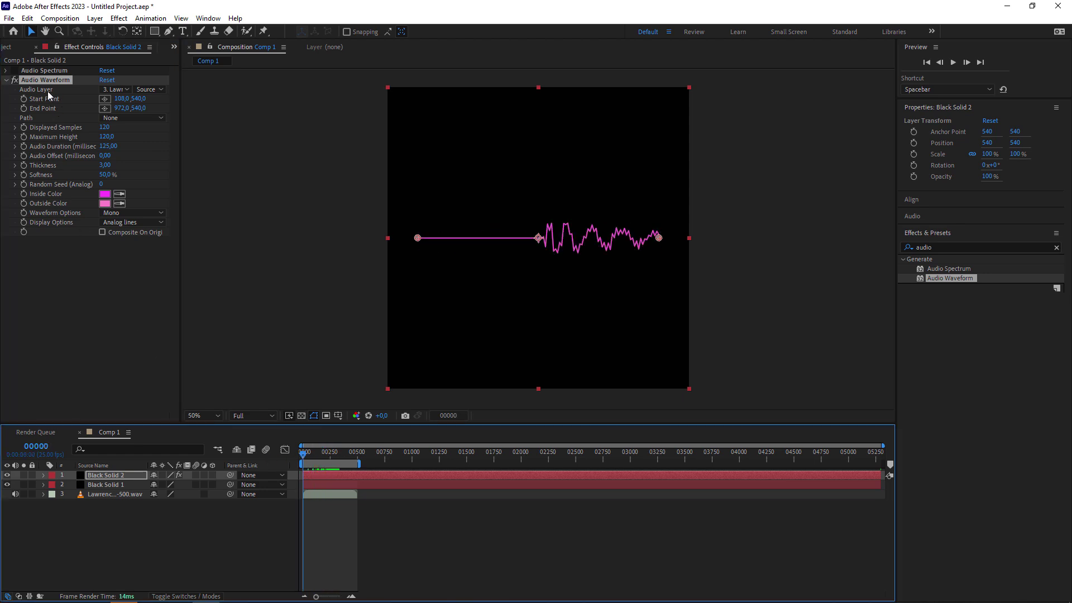
pyautogui.press('Delete')
pyautogui.click(39, 69)
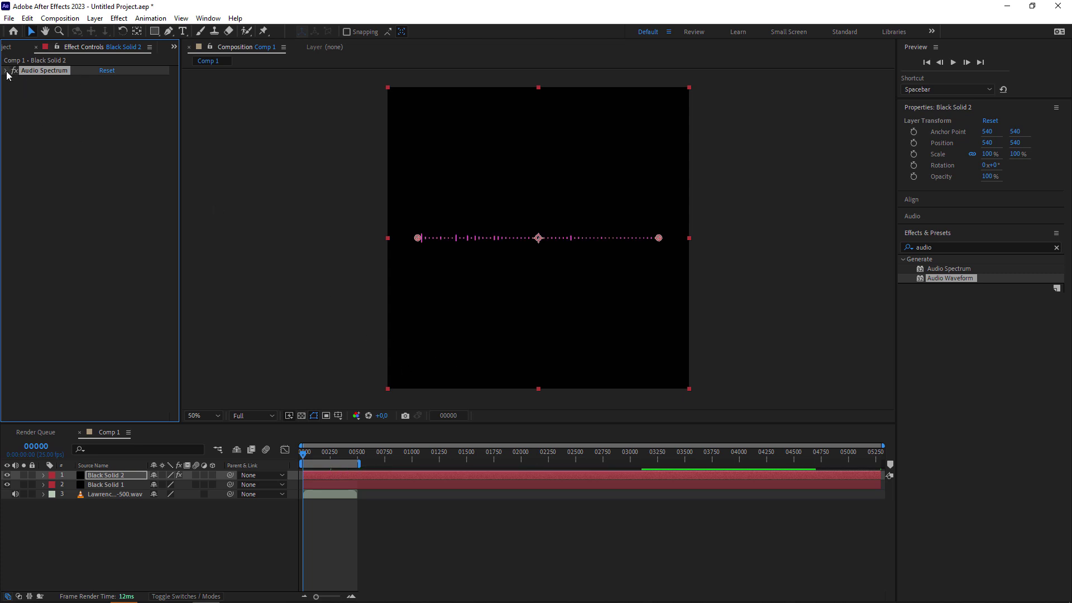
# Set the spectrum's Start Point X to 10 and End Point X to 1070.
pyautogui.click(5, 71)
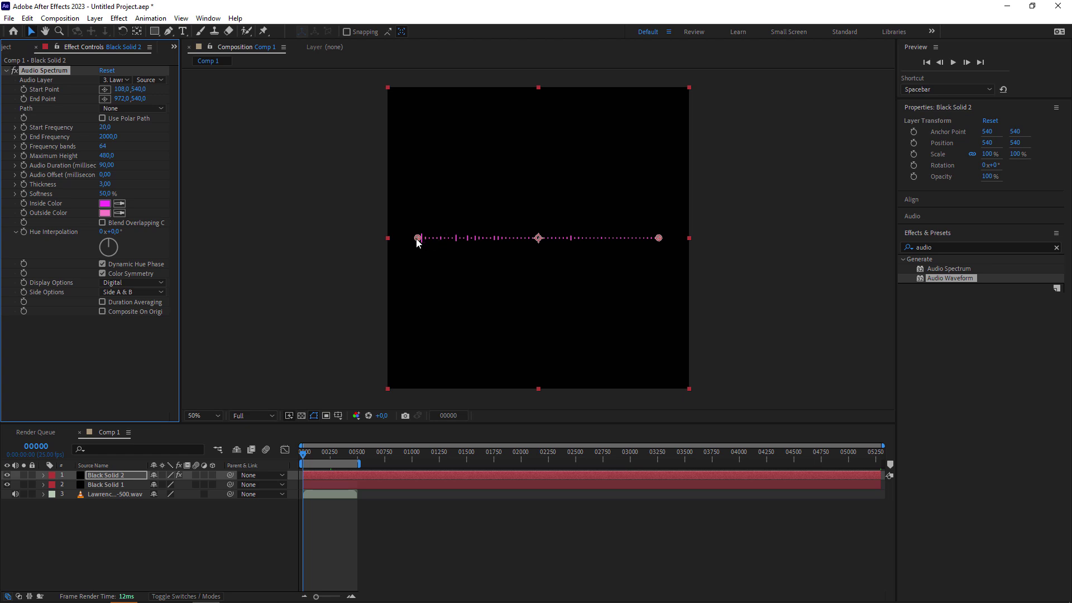
pyautogui.press('/')
pyautogui.moveTo(359, 242); pyautogui.dragTo(477, 255, button='middle')
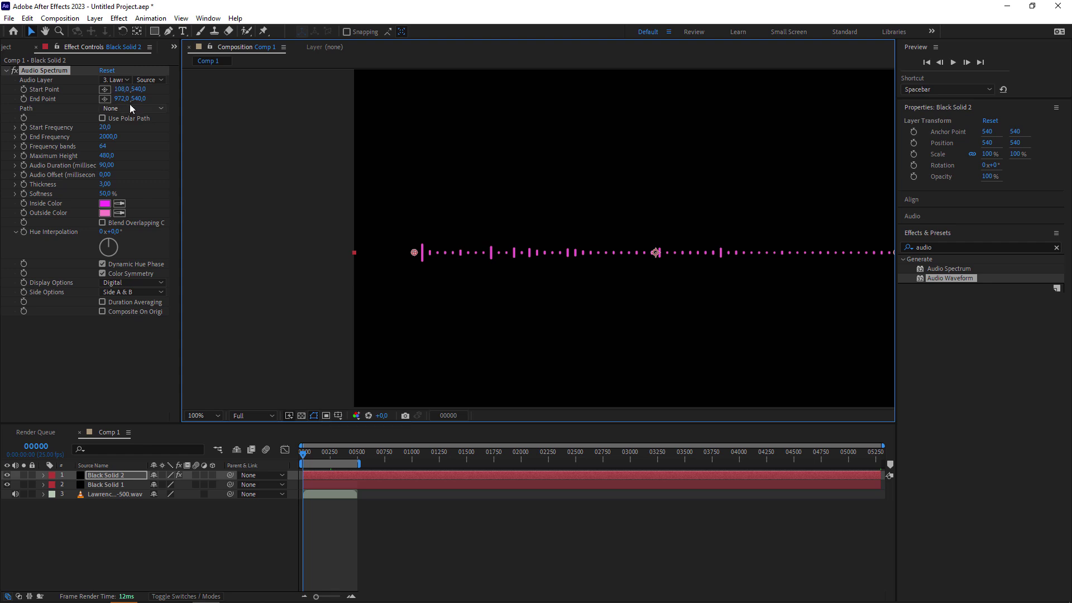
pyautogui.click(122, 89)
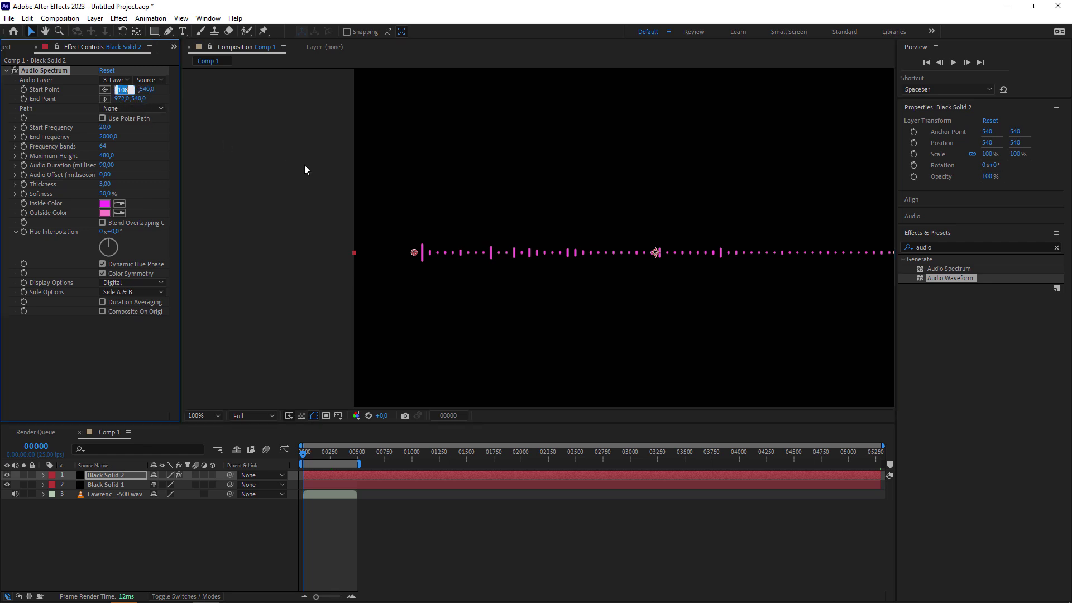
pyautogui.write('10')
pyautogui.press('Return')
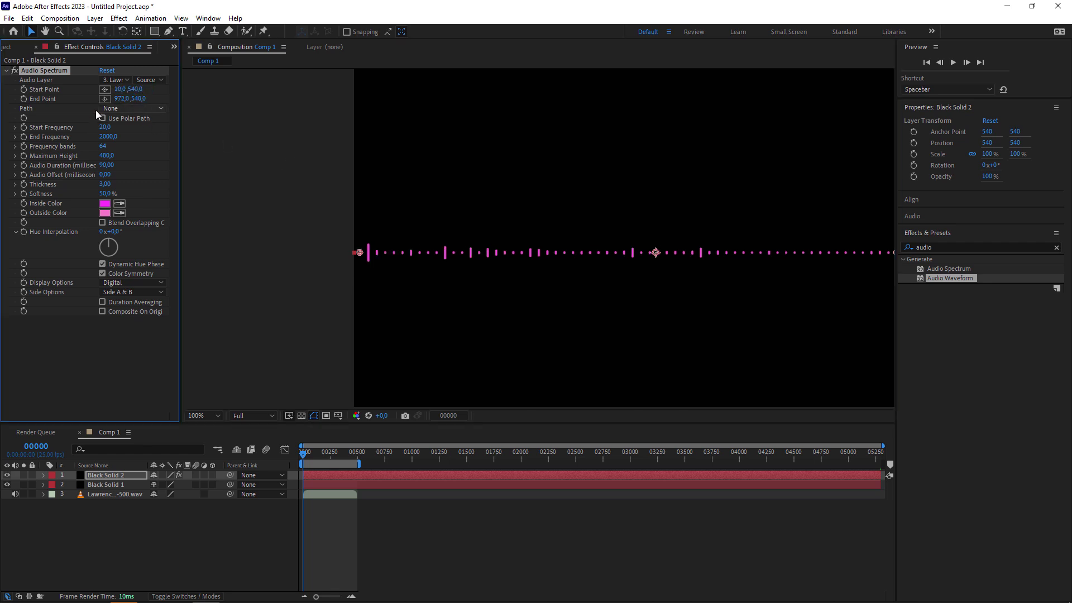
pyautogui.click(120, 98)
pyautogui.write('10')
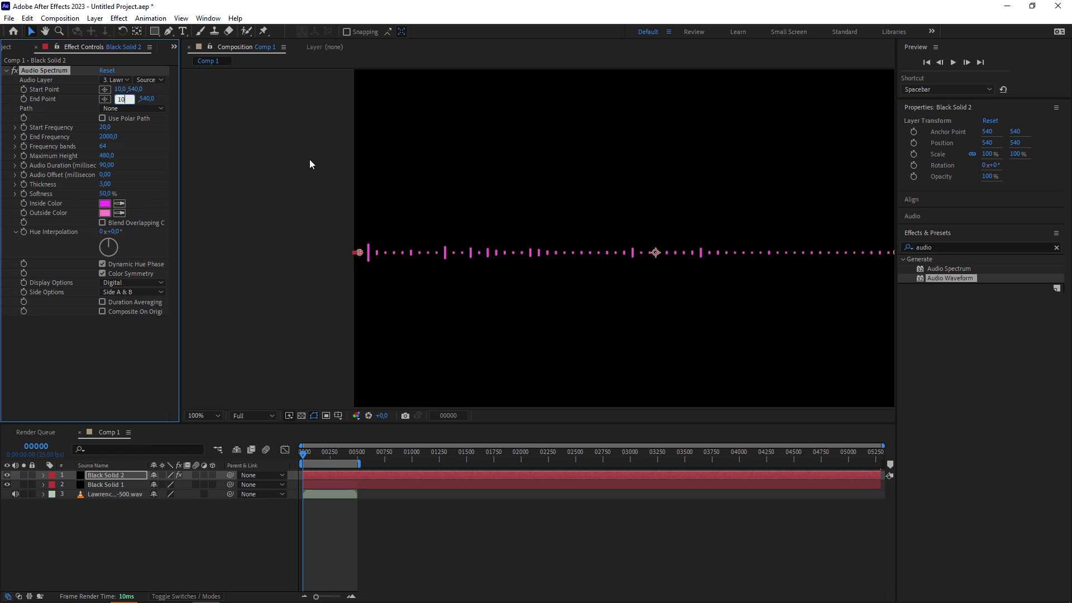
pyautogui.write('70')
pyautogui.press('Return')
pyautogui.press(',')
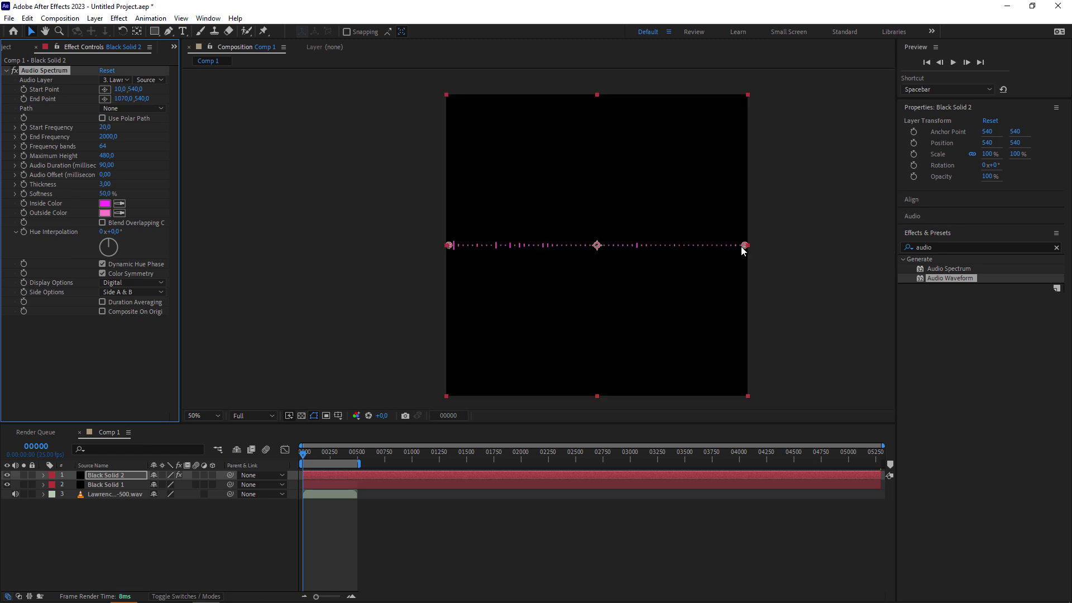
# Set the spectrum's Inside Color to white and Outside Color to black (000000).
pyautogui.click(105, 204)
pyautogui.moveTo(459, 289); pyautogui.dragTo(275, 206)
pyautogui.click(644, 272)
pyautogui.click(105, 212)
pyautogui.write('000000')
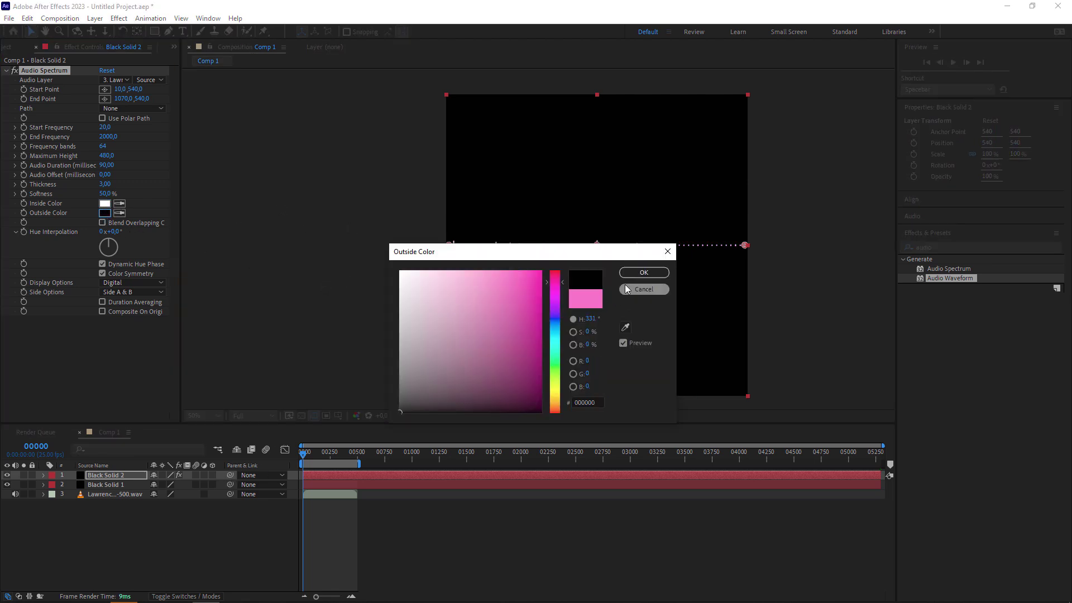
pyautogui.click(643, 273)
pyautogui.scroll(2, 575, 254)
pyautogui.scroll(2, 559, 260)
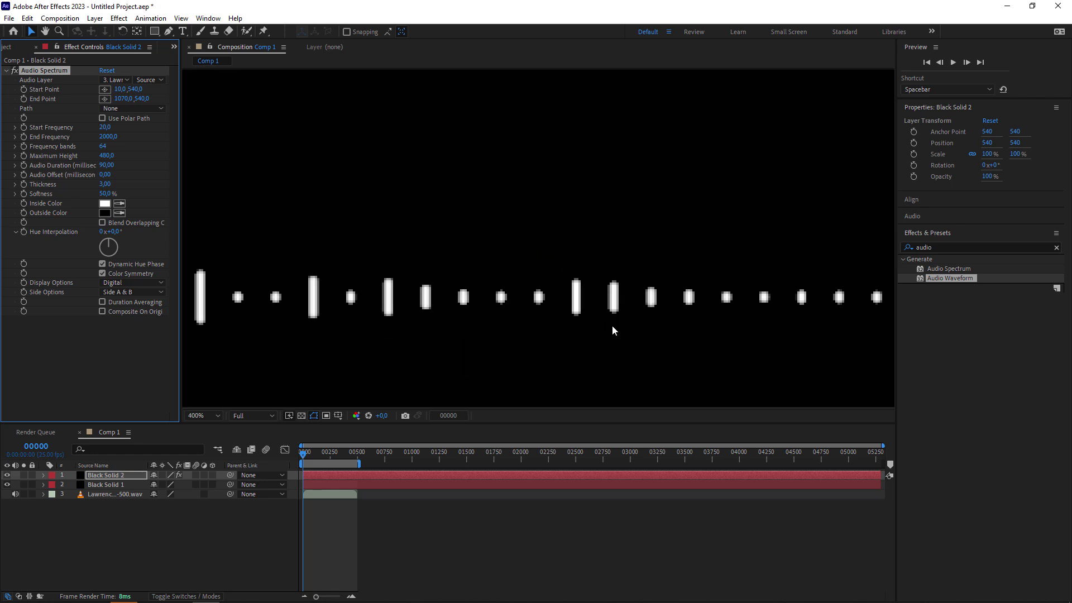
pyautogui.scroll(-2, 373, 265)
pyautogui.scroll(-2, 373, 265)
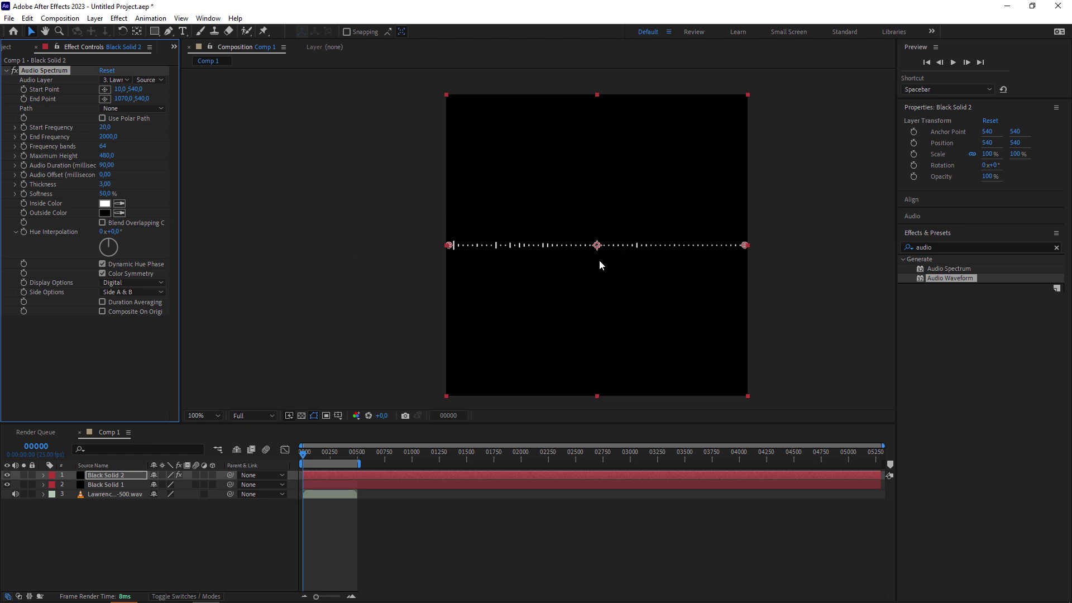
pyautogui.scroll(2, 598, 260)
pyautogui.scroll(-1, 410, 260)
pyautogui.scroll(-1, 437, 254)
pyautogui.moveTo(437, 254); pyautogui.dragTo(446, 254)
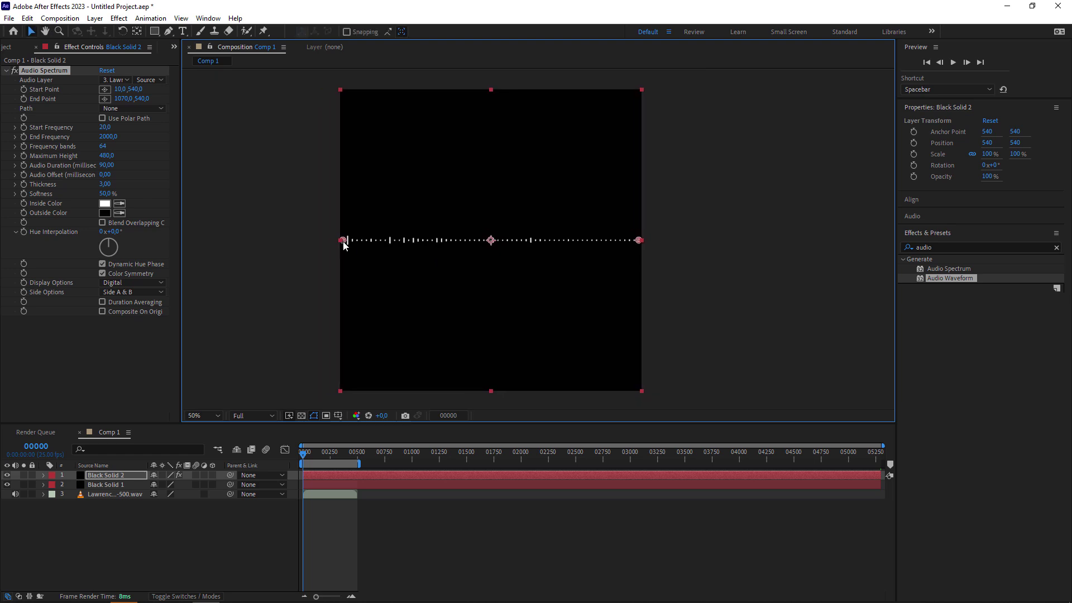
pyautogui.click(105, 147)
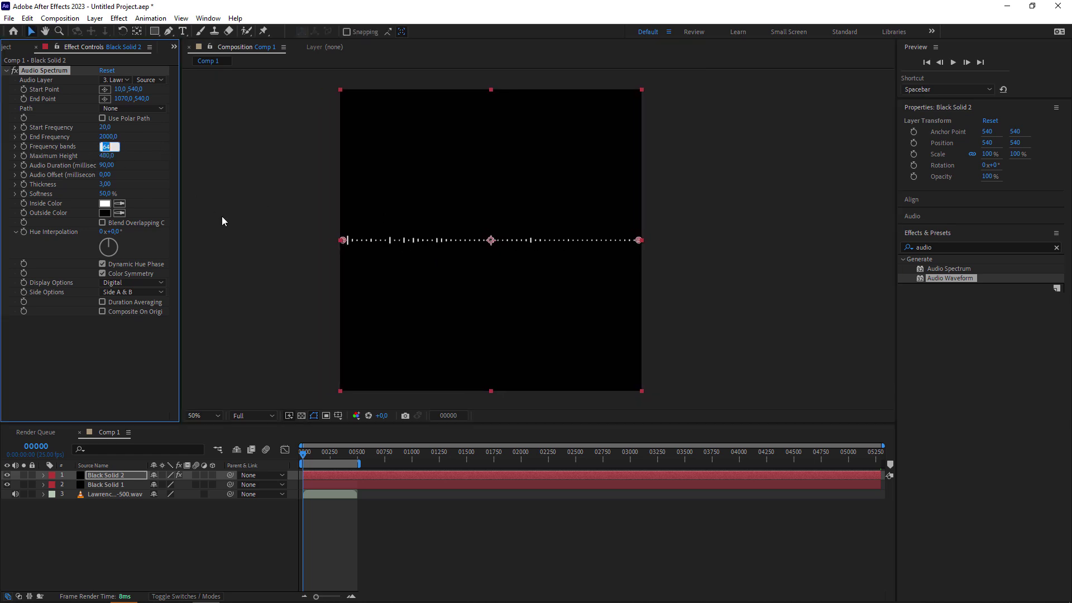
pyautogui.write('200')
pyautogui.press('Return')
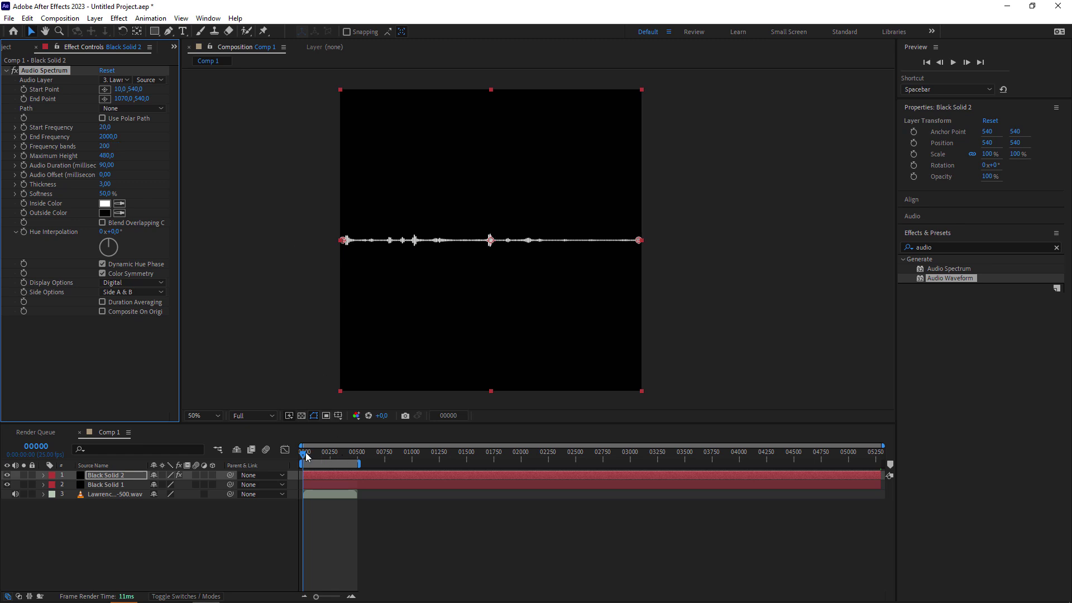
pyautogui.moveTo(306, 456); pyautogui.dragTo(337, 461)
pyautogui.click(108, 146)
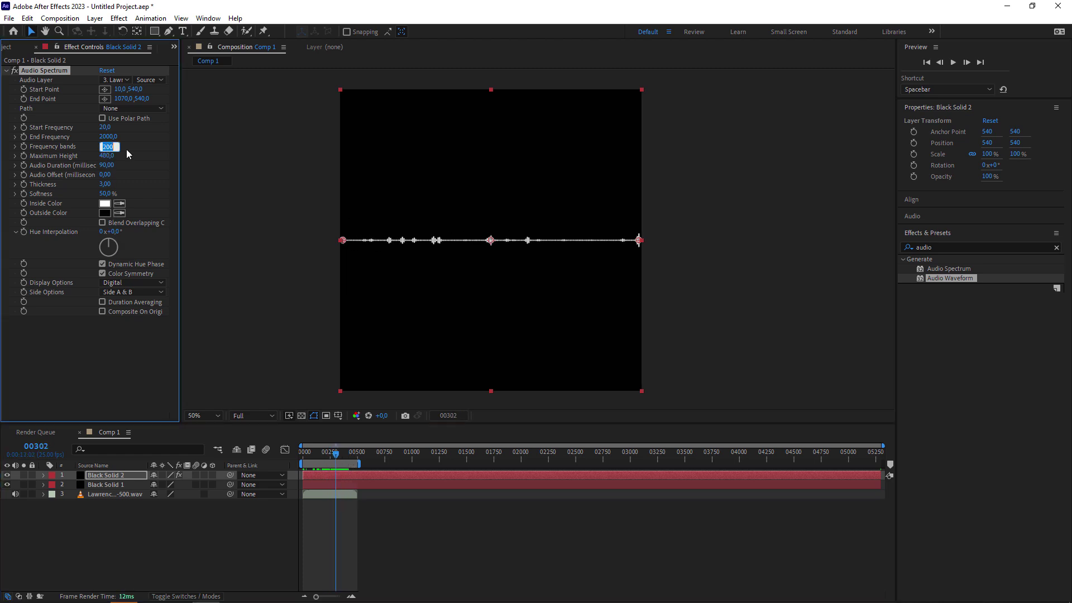
pyautogui.write('64')
pyautogui.press('Return')
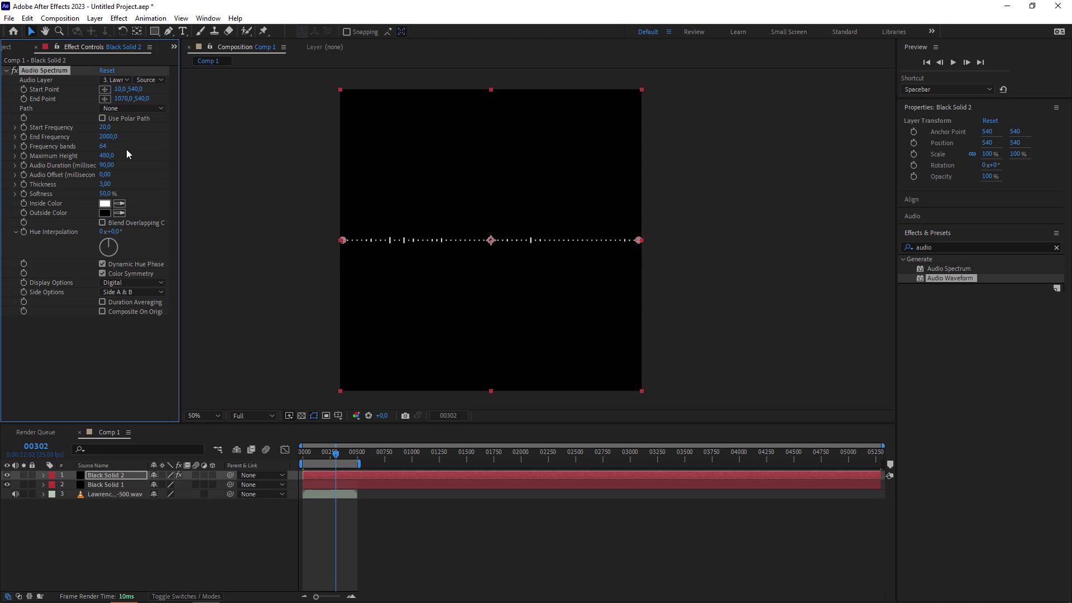
pyautogui.moveTo(331, 459); pyautogui.dragTo(314, 459)
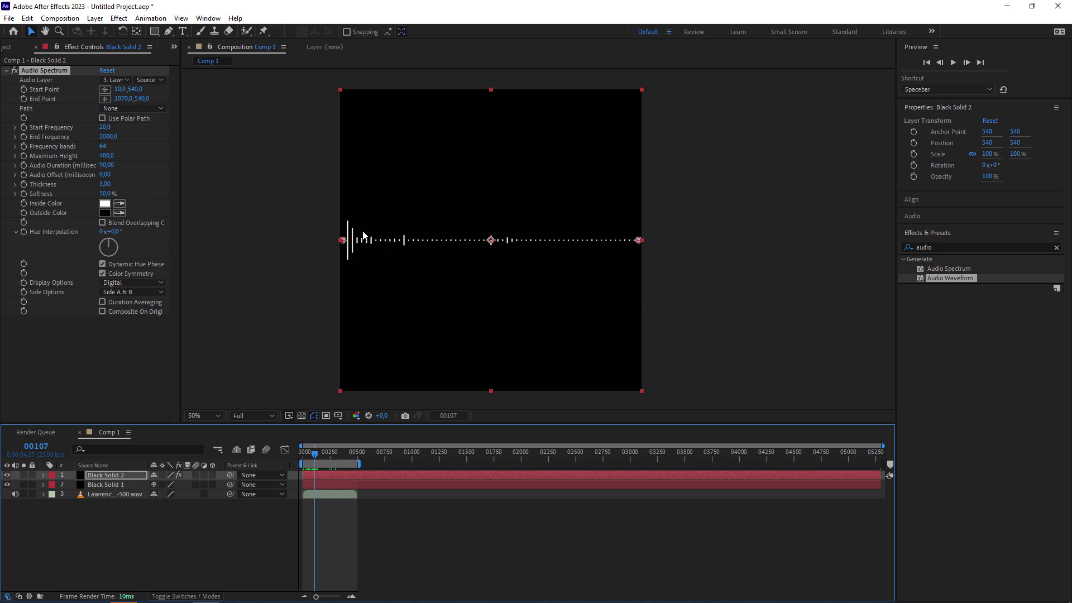
# Zoom and pan across the spectrum, scrubbing forward to watch it react.
pyautogui.scroll(2, 346, 241)
pyautogui.scroll(2, 347, 242)
pyautogui.moveTo(274, 249); pyautogui.dragTo(447, 250)
pyautogui.press('v')
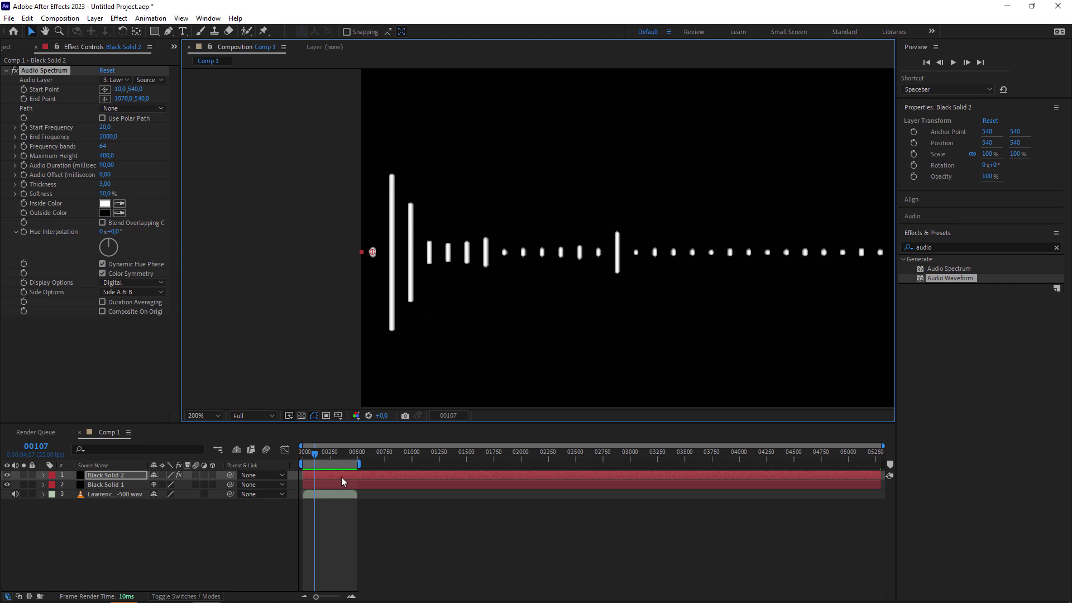
pyautogui.moveTo(317, 455); pyautogui.dragTo(327, 458)
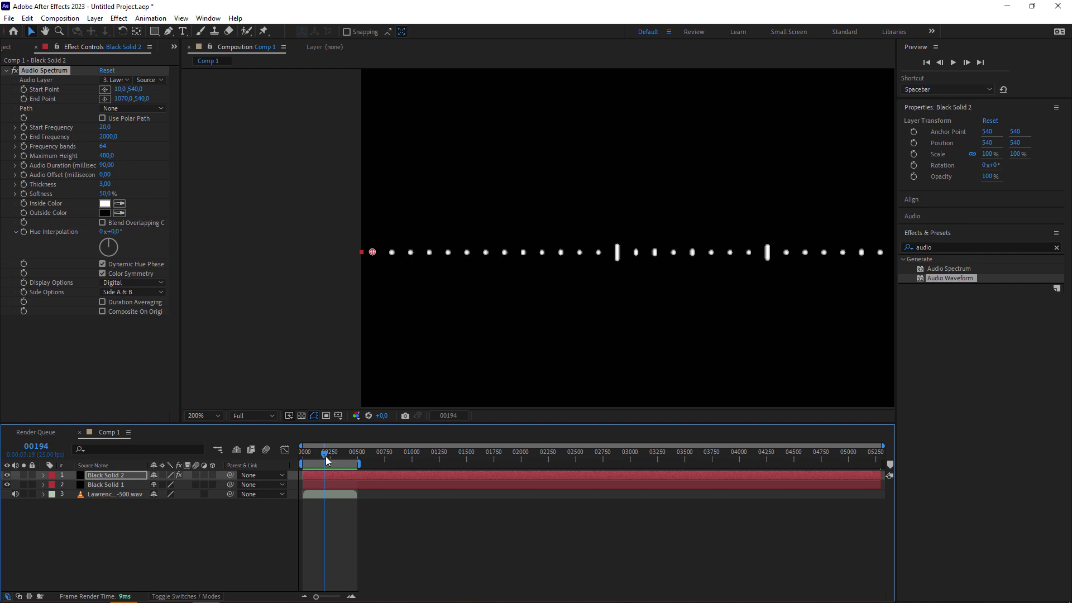
pyautogui.scroll(-4, 508, 297)
pyautogui.scroll(4, 658, 239)
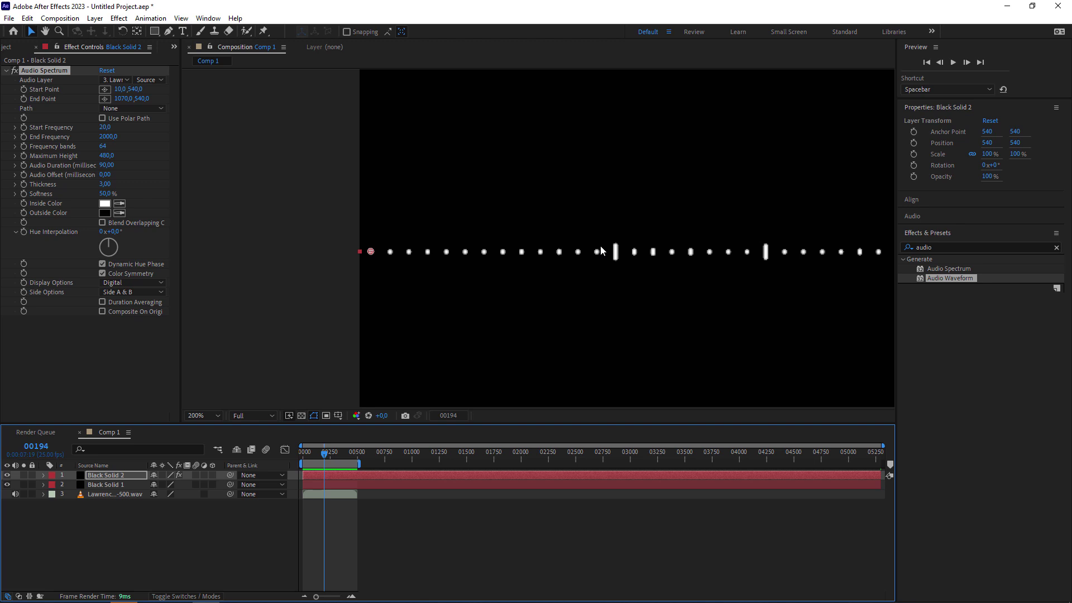
# Set Audio Spectrum Softness to 0% and Thickness to 8.
pyautogui.click(109, 194)
pyautogui.write('0')
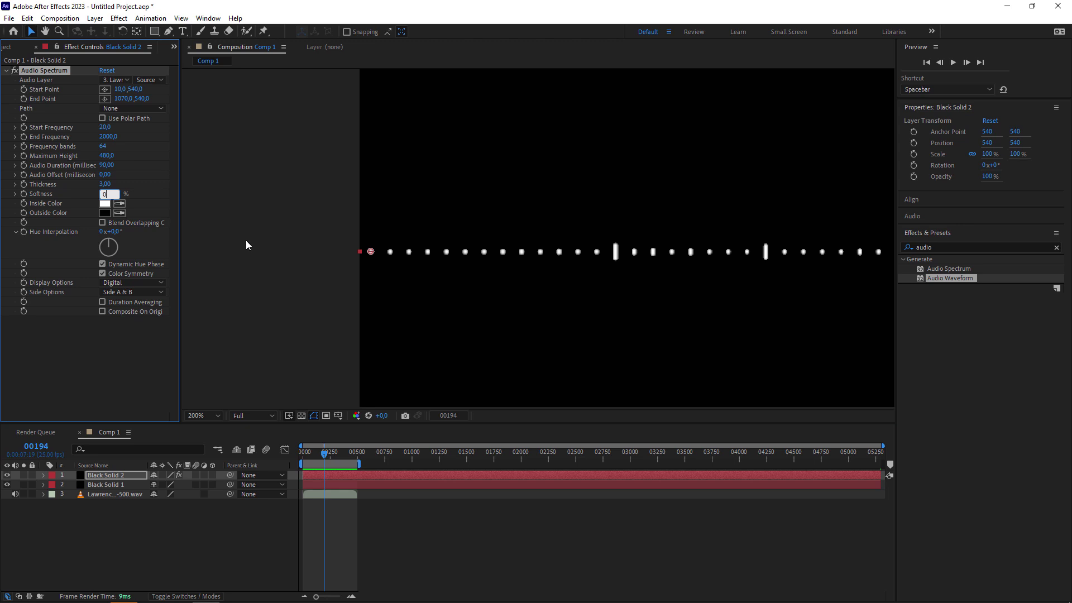
pyautogui.press('Return')
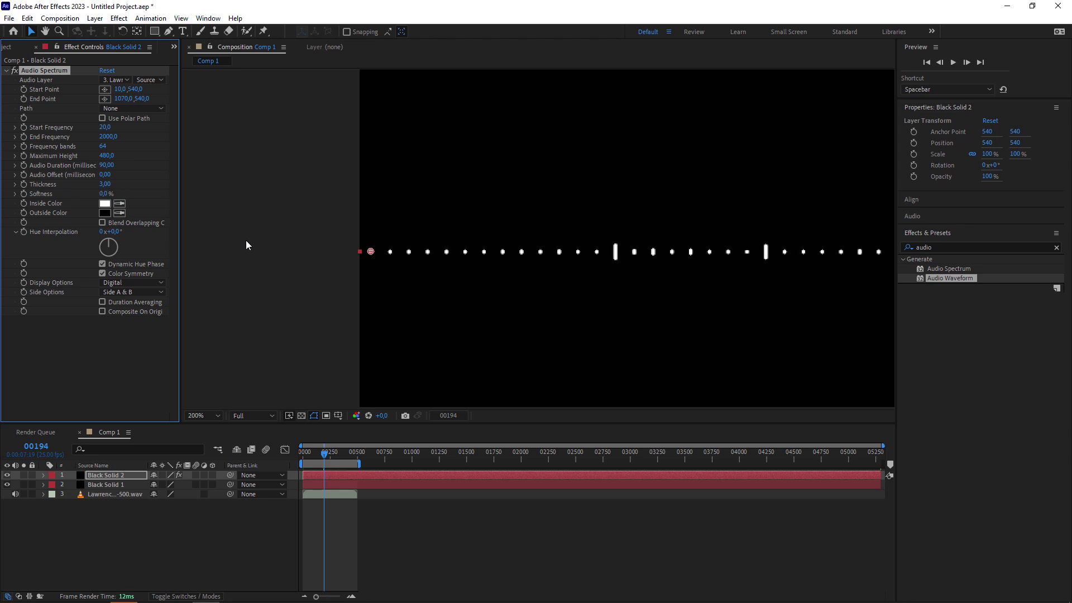
pyautogui.click(105, 185)
pyautogui.write('8')
pyautogui.press('Return')
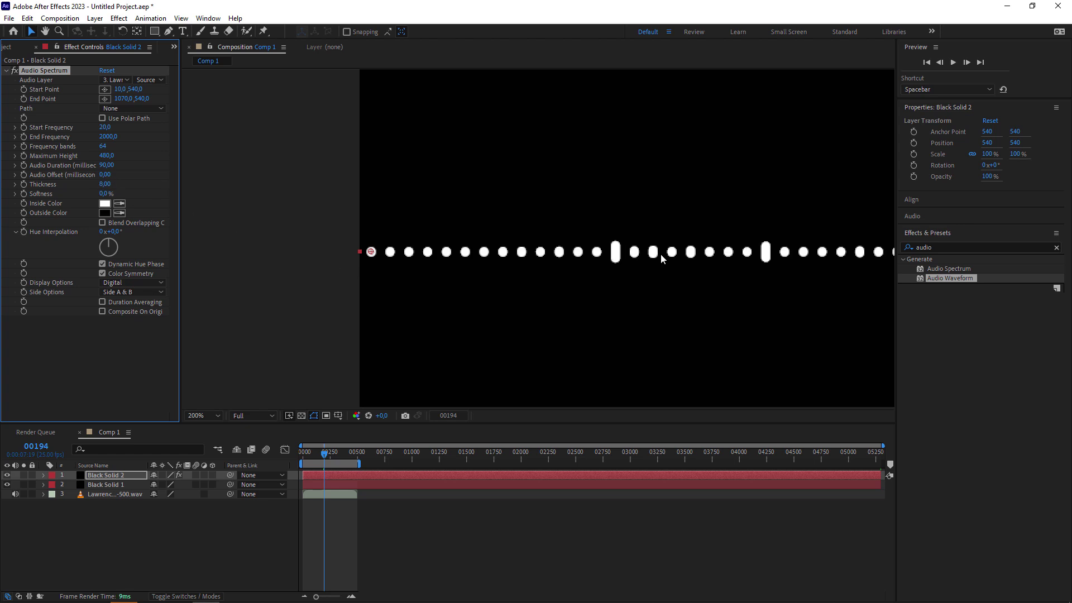
pyautogui.scroll(4, 621, 248)
pyautogui.moveTo(654, 283); pyautogui.dragTo(496, 291)
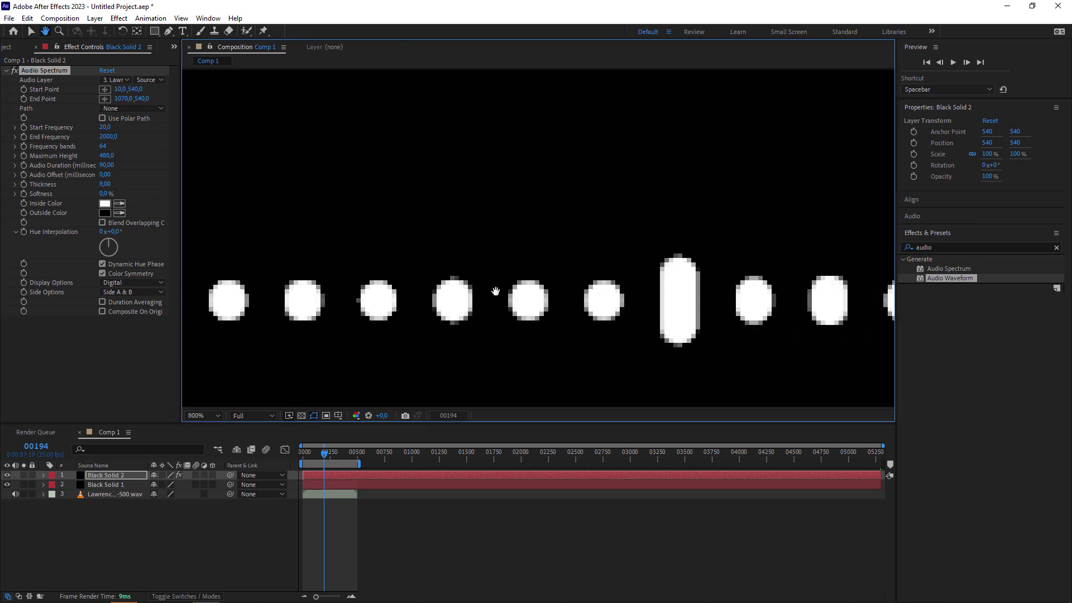
pyautogui.moveTo(326, 451); pyautogui.dragTo(336, 455)
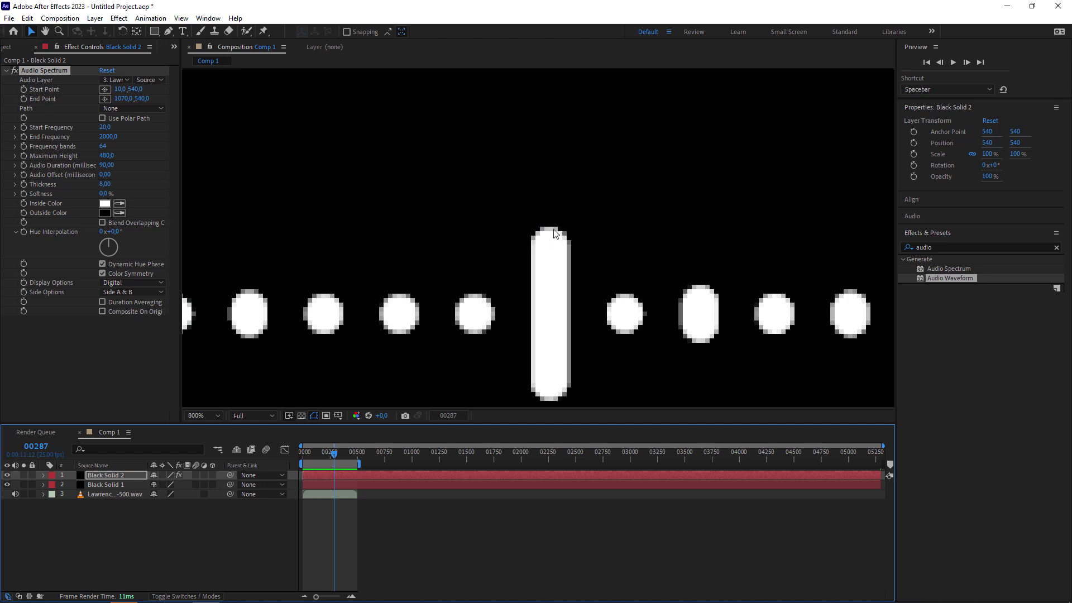
pyautogui.click(950, 247)
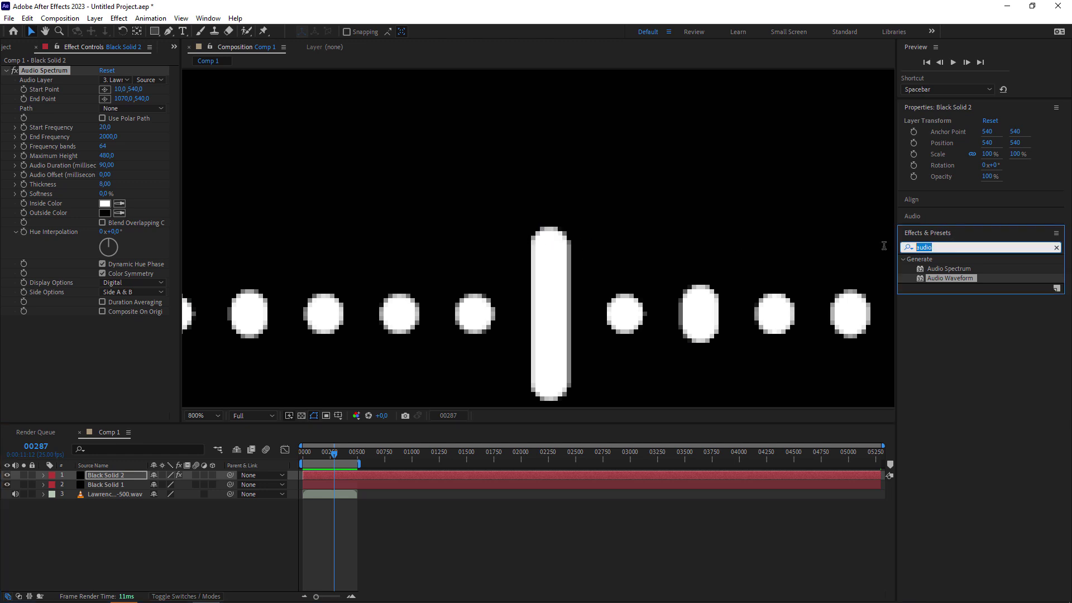
# Apply Minimax to Black Solid 2, keeping the Maximum operation, with Radius 4.
pyautogui.write('max')
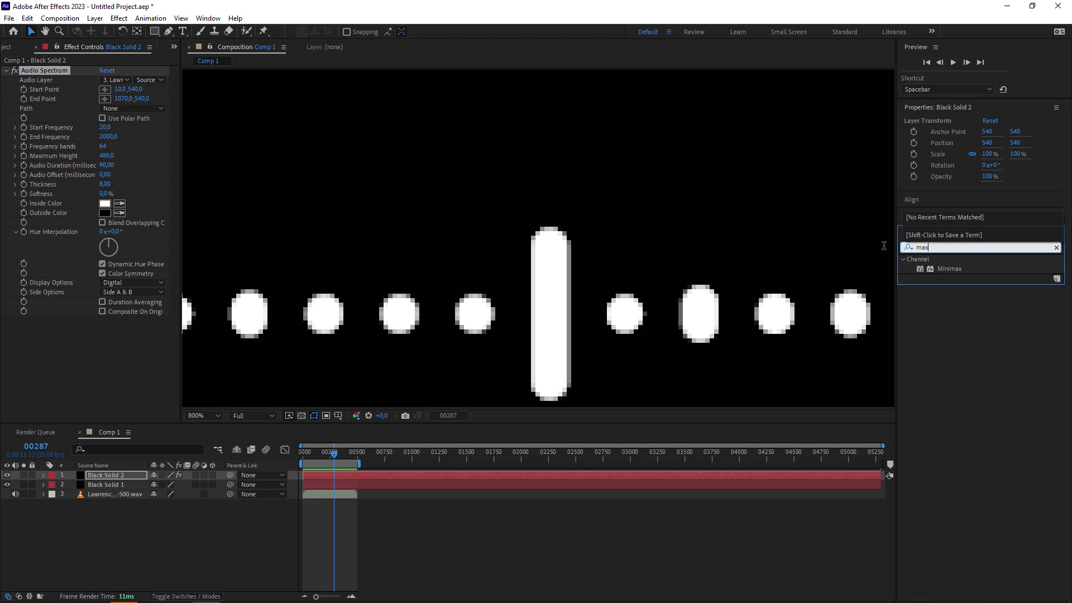
pyautogui.moveTo(949, 268); pyautogui.dragTo(71, 363)
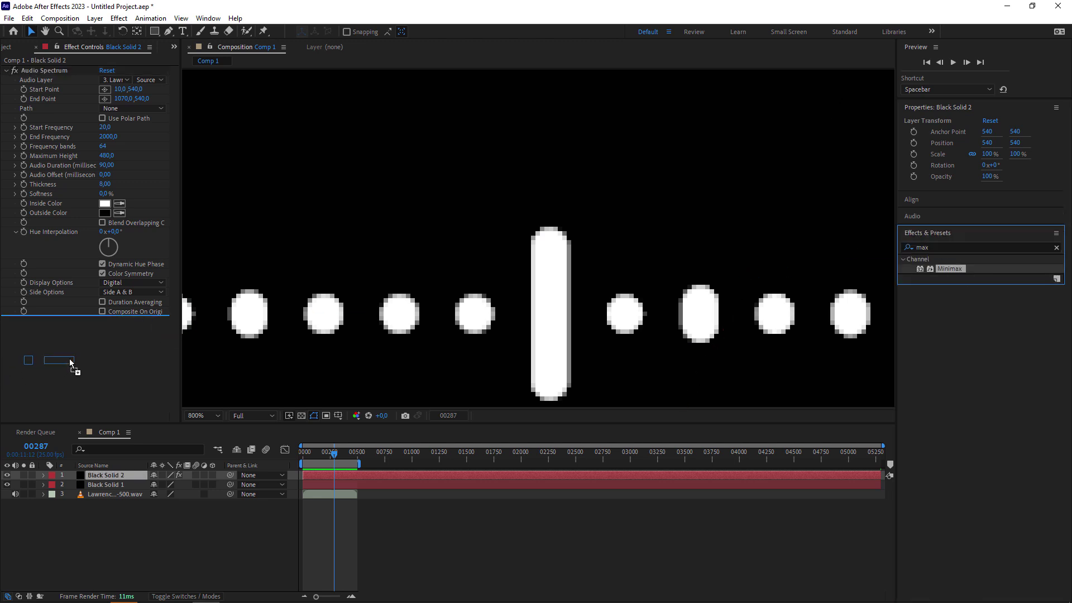
pyautogui.click(104, 330)
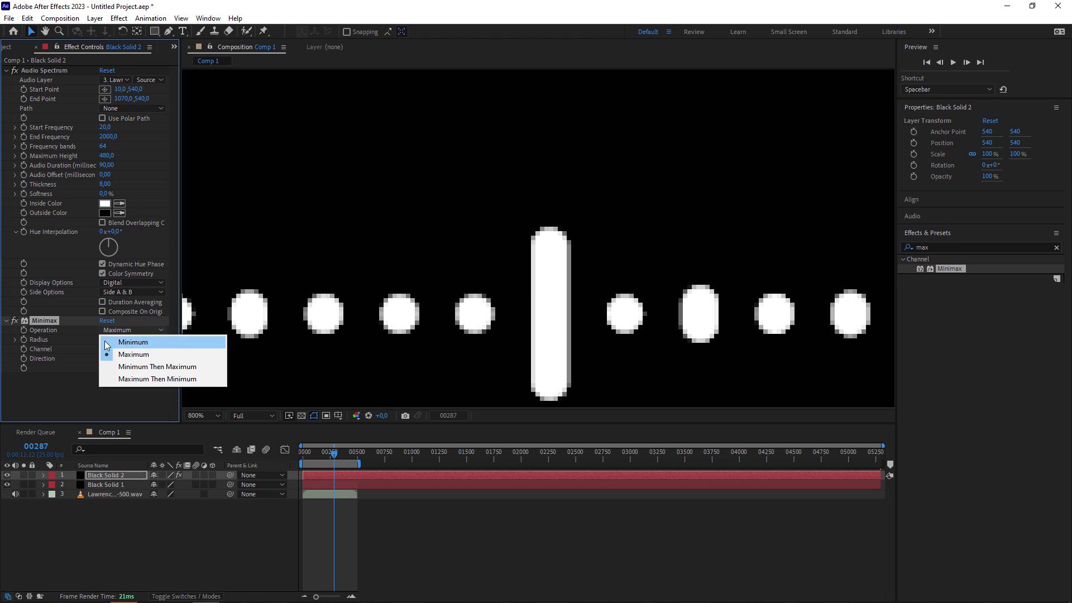
pyautogui.click(104, 341)
pyautogui.write('4')
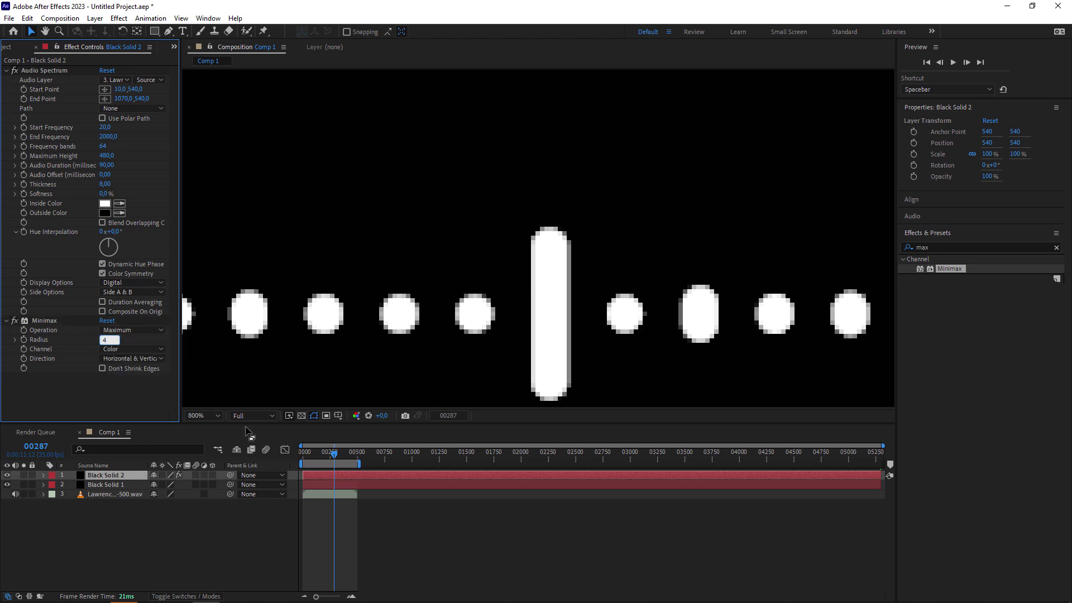
pyautogui.press('Return')
# Set the Minimax Channel to Alpha and Color.
pyautogui.click(125, 350)
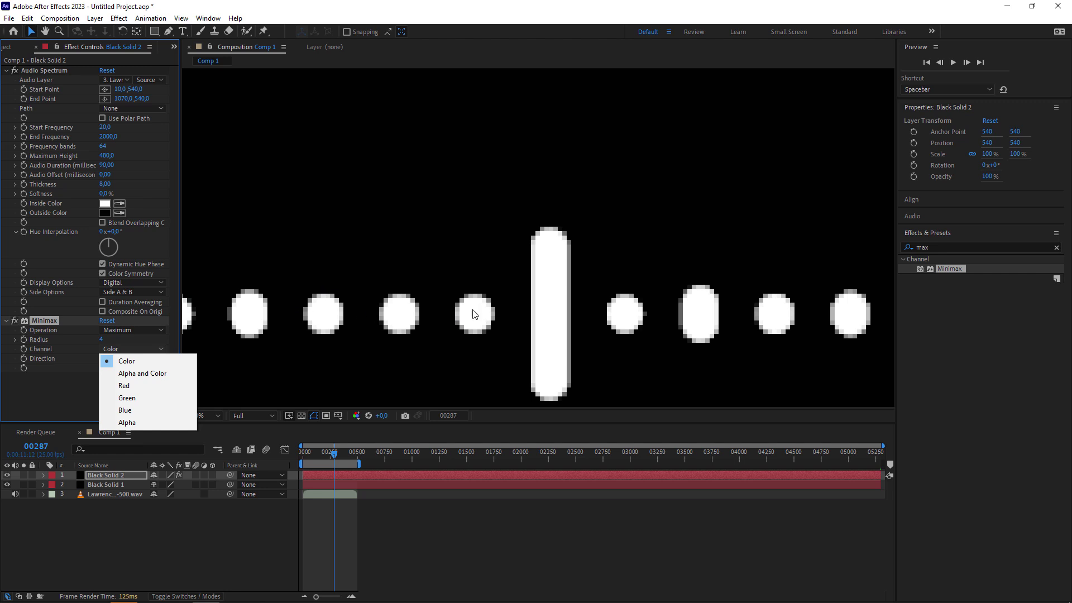
pyautogui.click(45, 367)
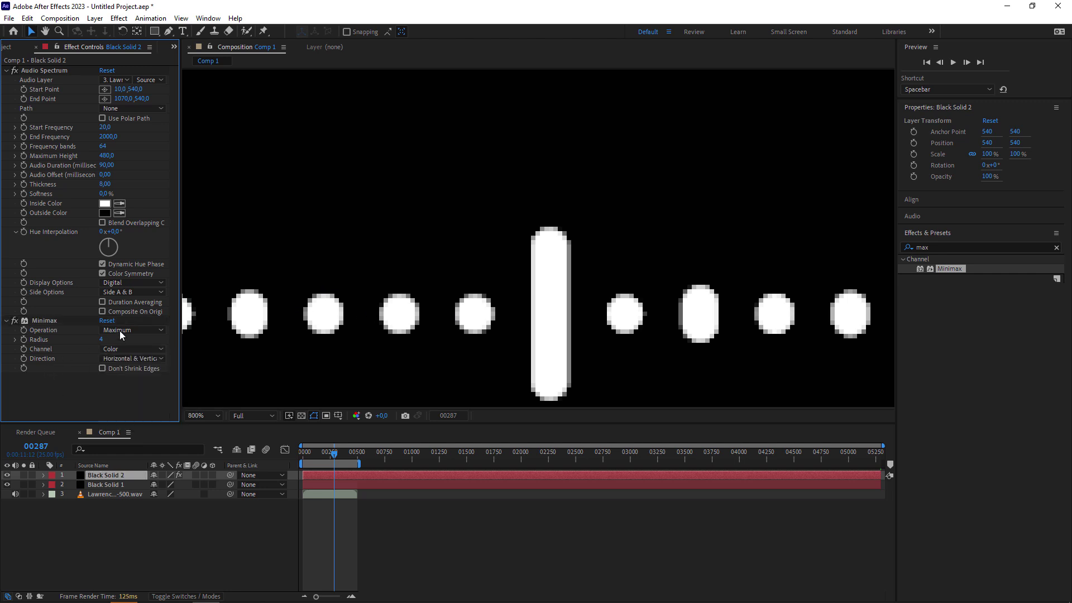
pyautogui.click(121, 349)
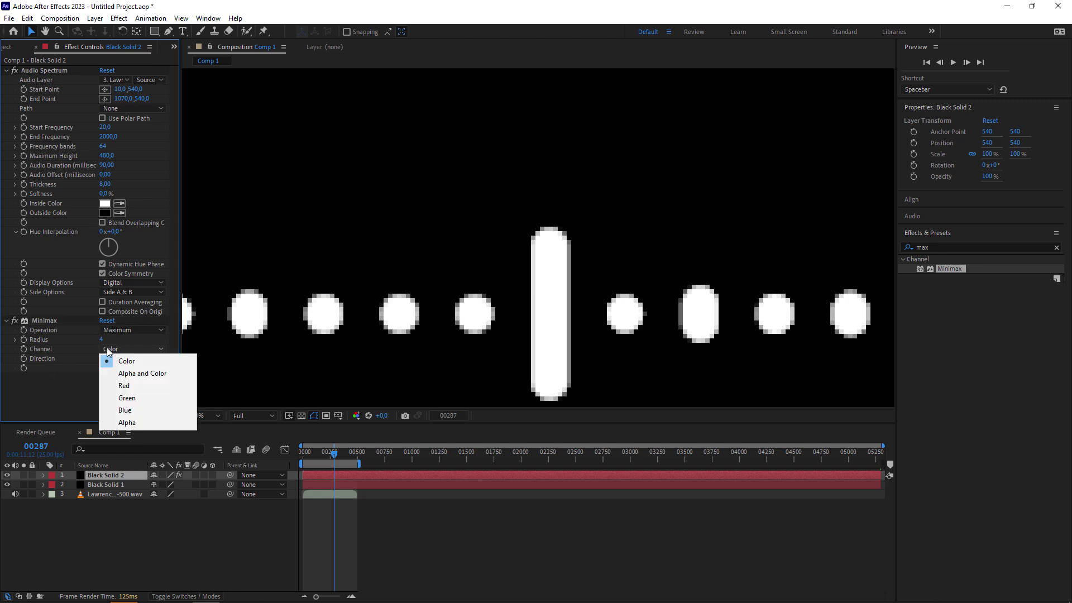
pyautogui.click(142, 373)
pyautogui.scroll(-2, 545, 304)
pyautogui.scroll(-1, 423, 303)
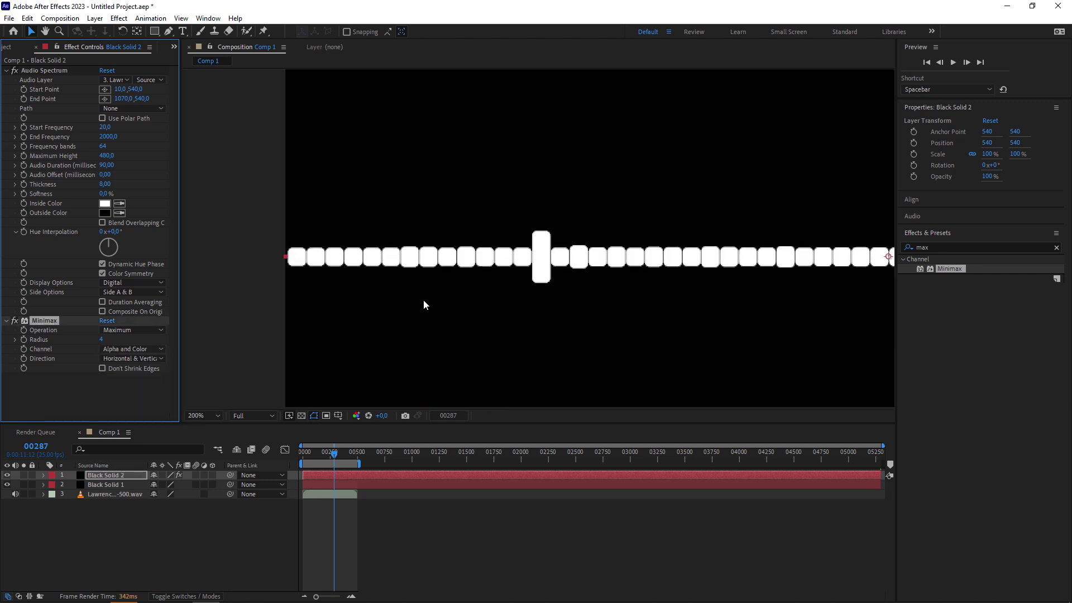
pyautogui.scroll(1, 491, 292)
pyautogui.scroll(1, 491, 291)
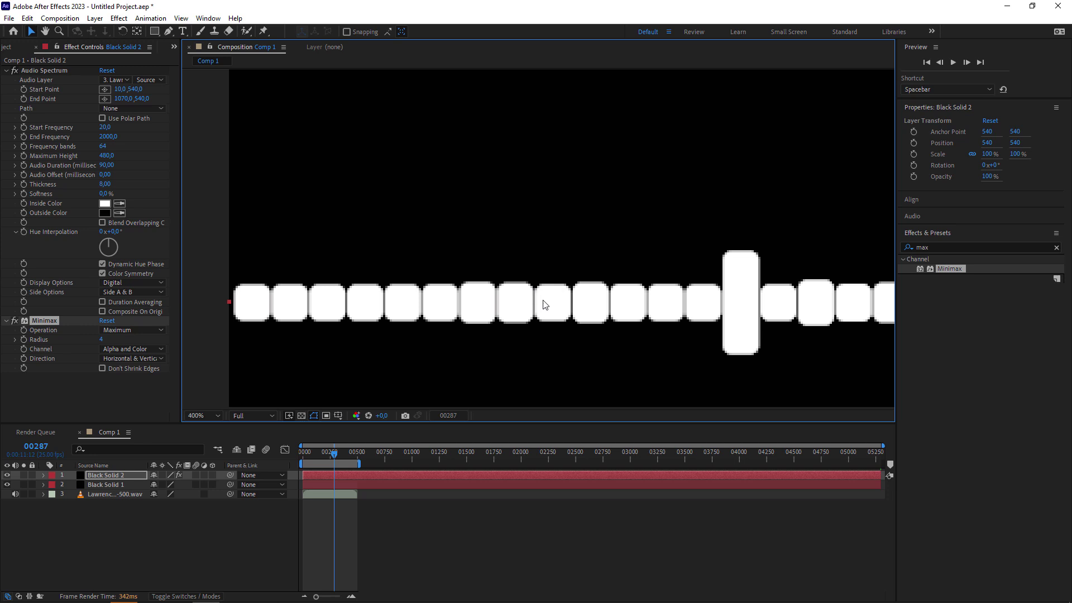
# Try spectrum Thickness 4 with Minimax Radius 8.
pyautogui.click(105, 184)
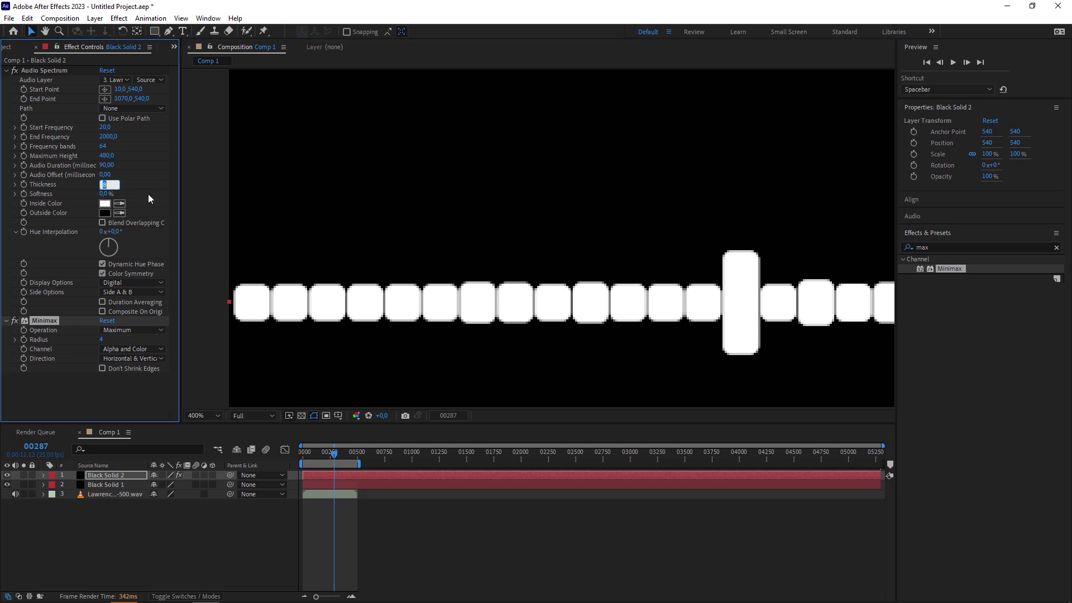
pyautogui.write('4')
pyautogui.press('Return')
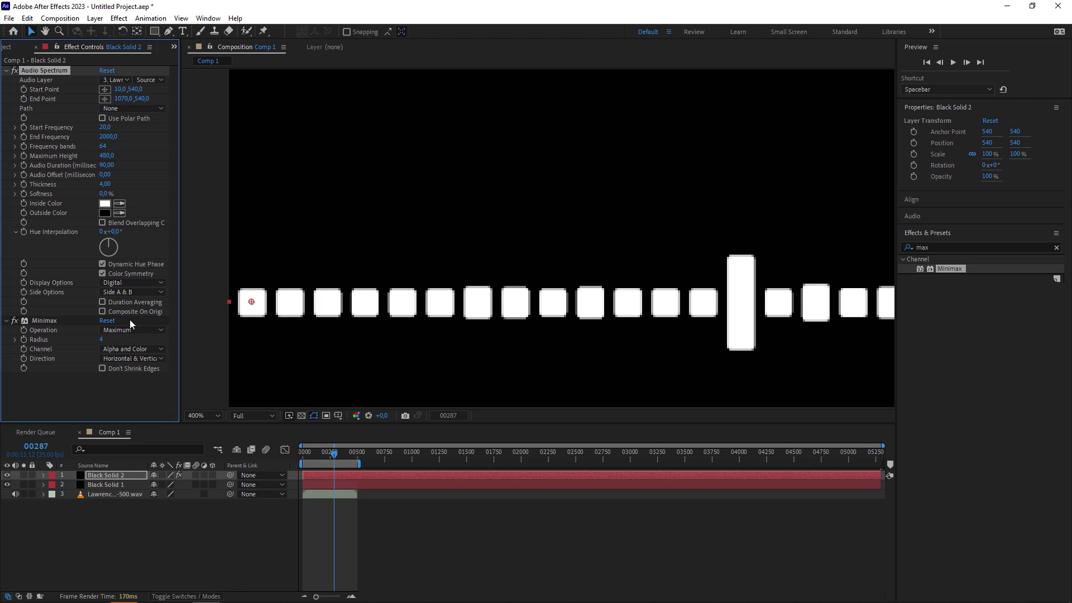
pyautogui.click(103, 340)
pyautogui.write('8')
pyautogui.press('Return')
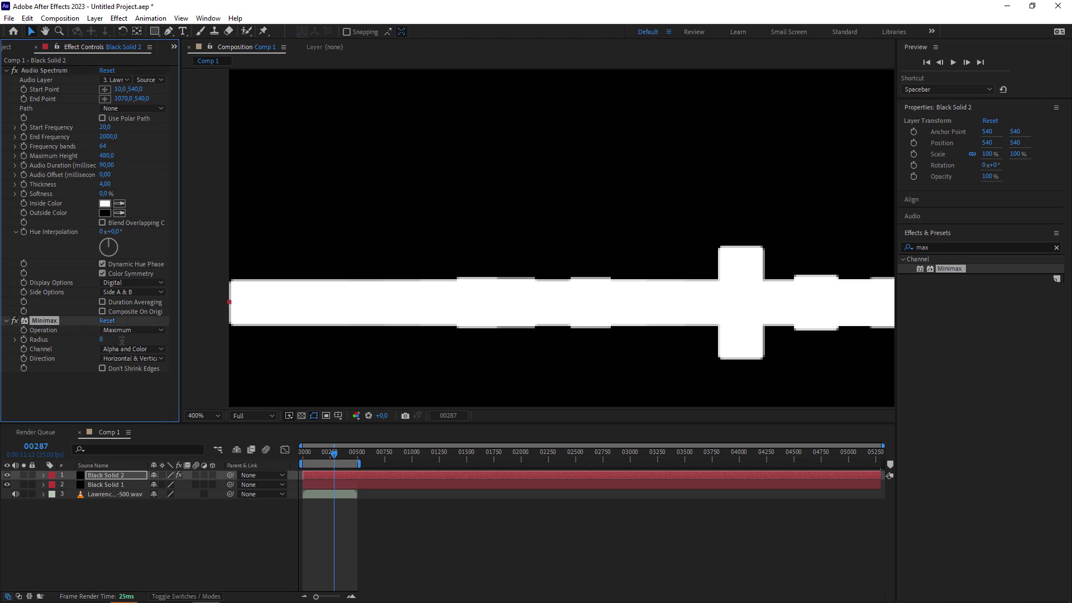
# Reduce spectrum Thickness, trying 1 before settling on 2.
pyautogui.moveTo(335, 454); pyautogui.dragTo(315, 454)
pyautogui.scroll(-2, 468, 275)
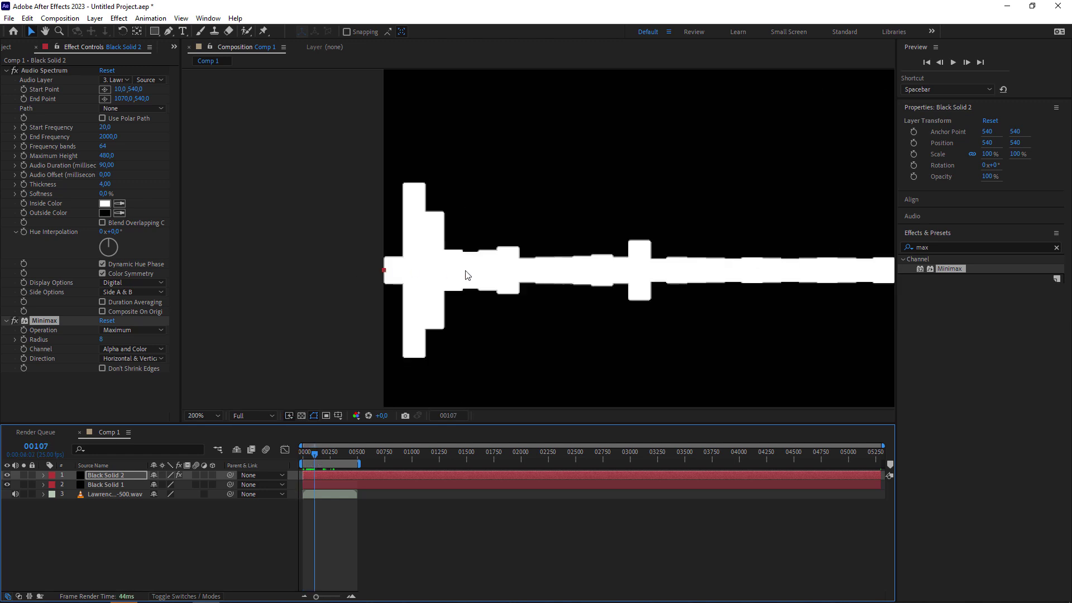
pyautogui.scroll(2, 551, 232)
pyautogui.scroll(-1, 534, 233)
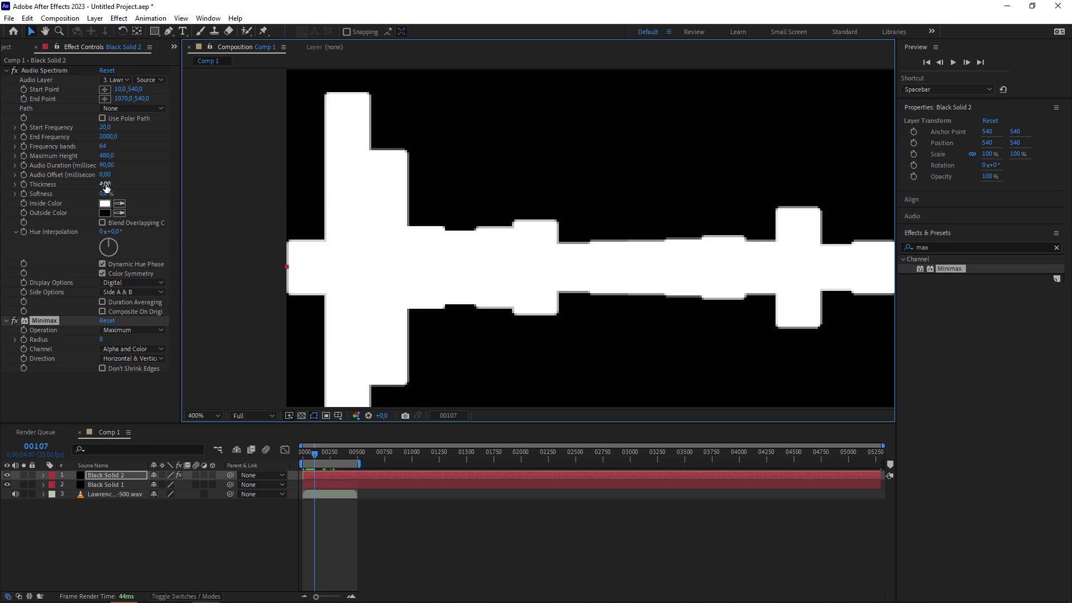
pyautogui.moveTo(105, 184); pyautogui.dragTo(96, 184)
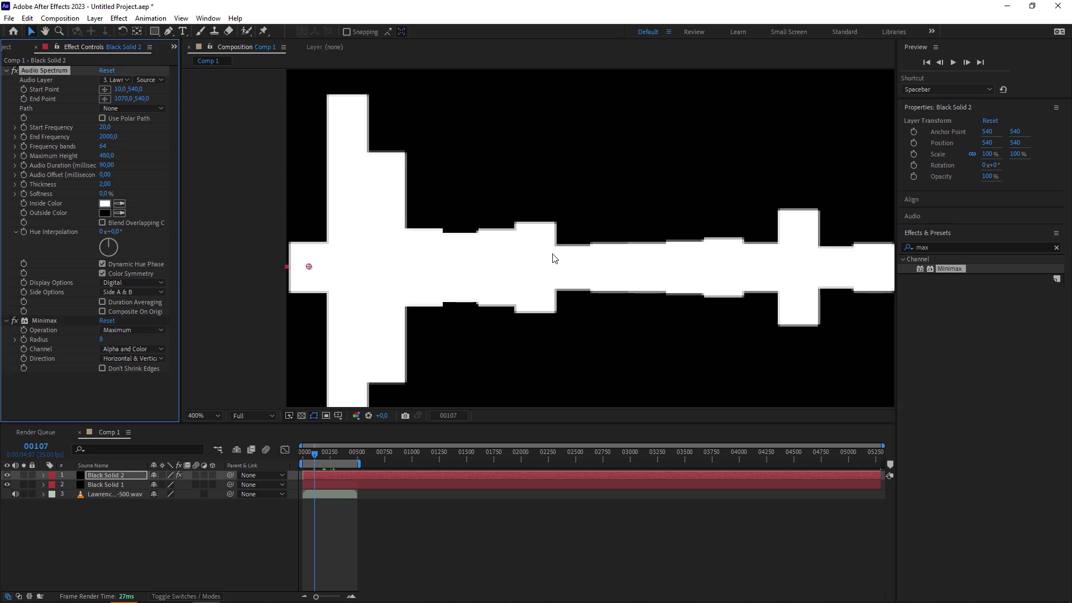
pyautogui.click(105, 184)
pyautogui.write('1')
pyautogui.press('Return')
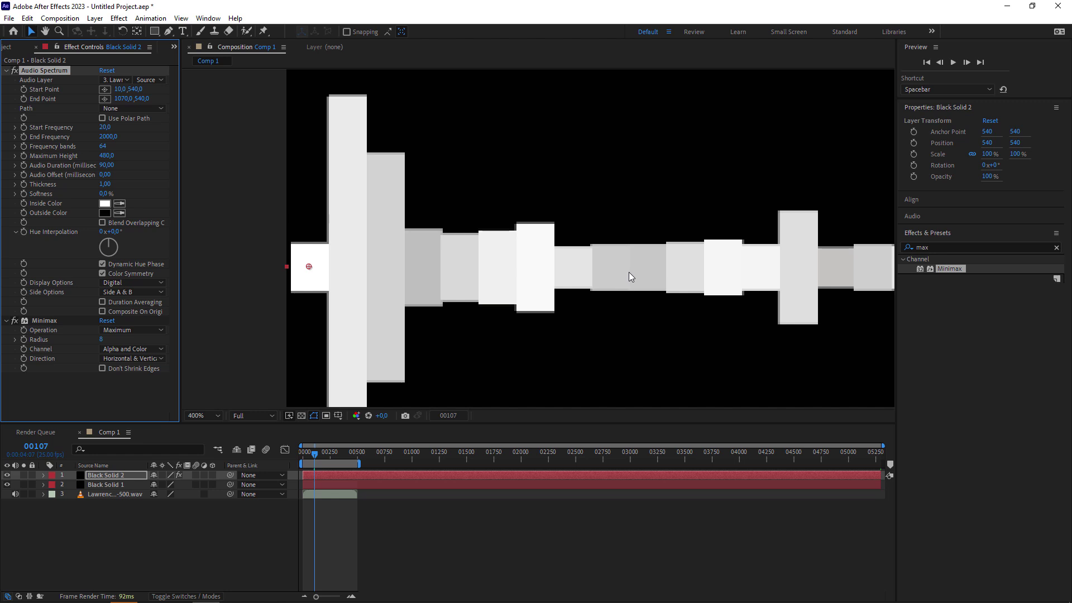
pyautogui.click(105, 184)
pyautogui.write('2')
pyautogui.press('Return')
# Toggle Minimax off and on to compare, then set its Radius to 8 after trying 7.
pyautogui.click(15, 321)
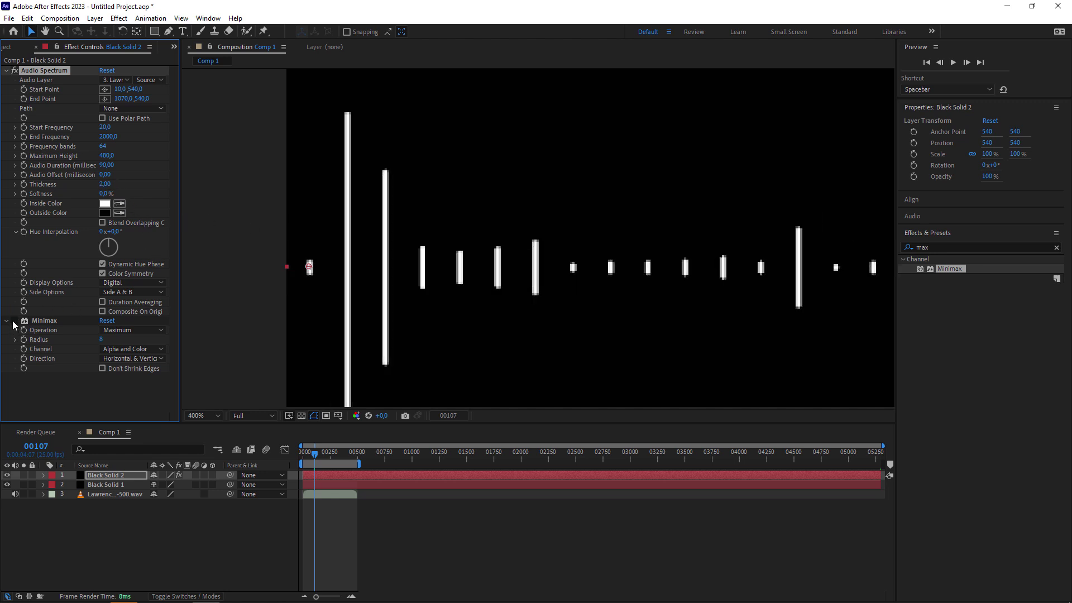
pyautogui.click(15, 322)
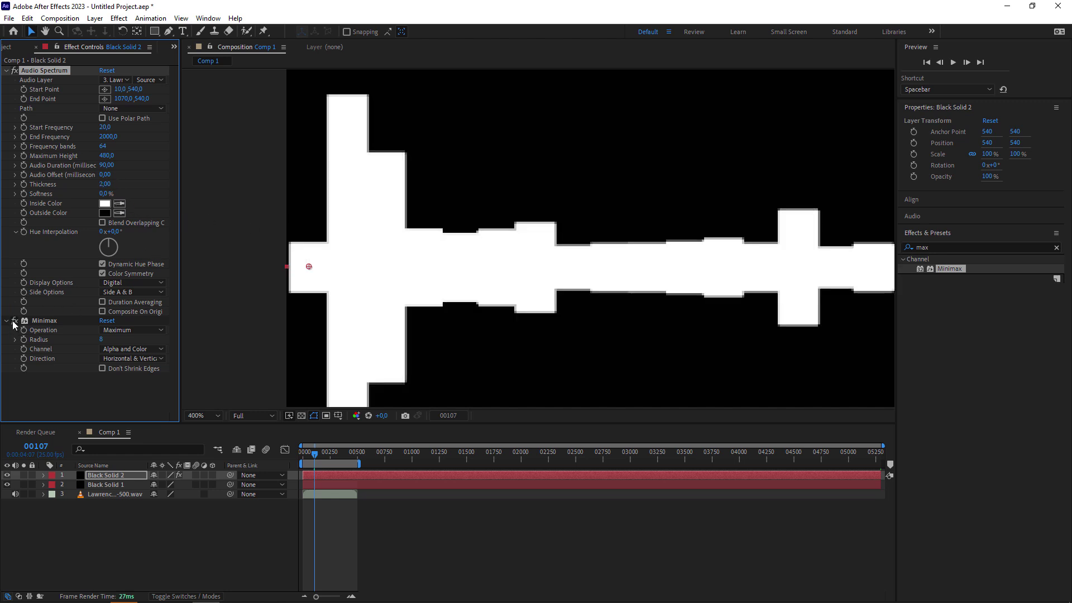
pyautogui.click(105, 338)
pyautogui.write('7')
pyautogui.press('Return')
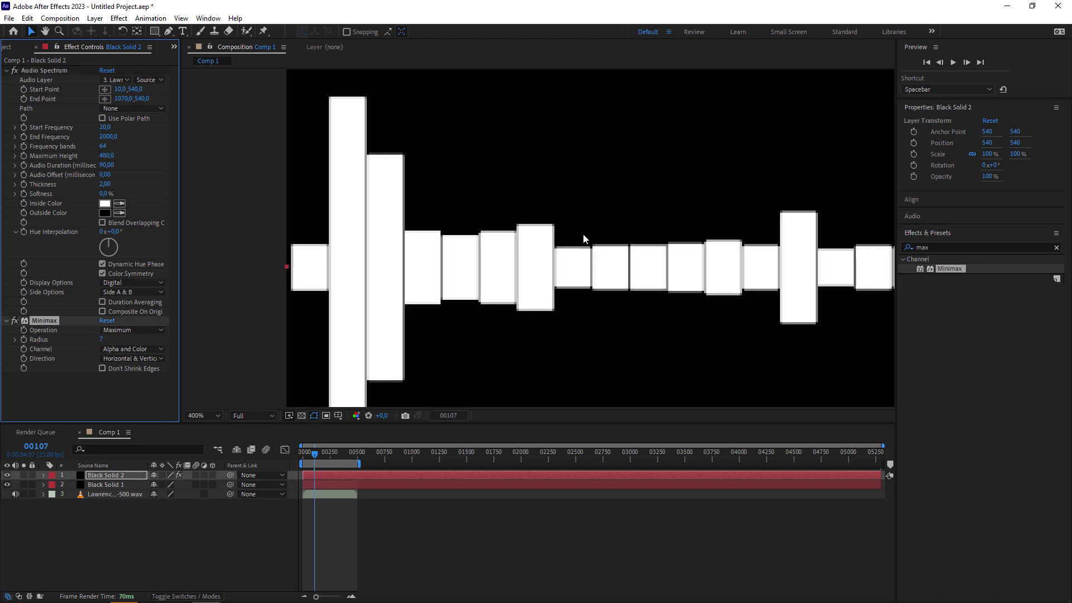
pyautogui.press(',')
pyautogui.scroll(1, 554, 254)
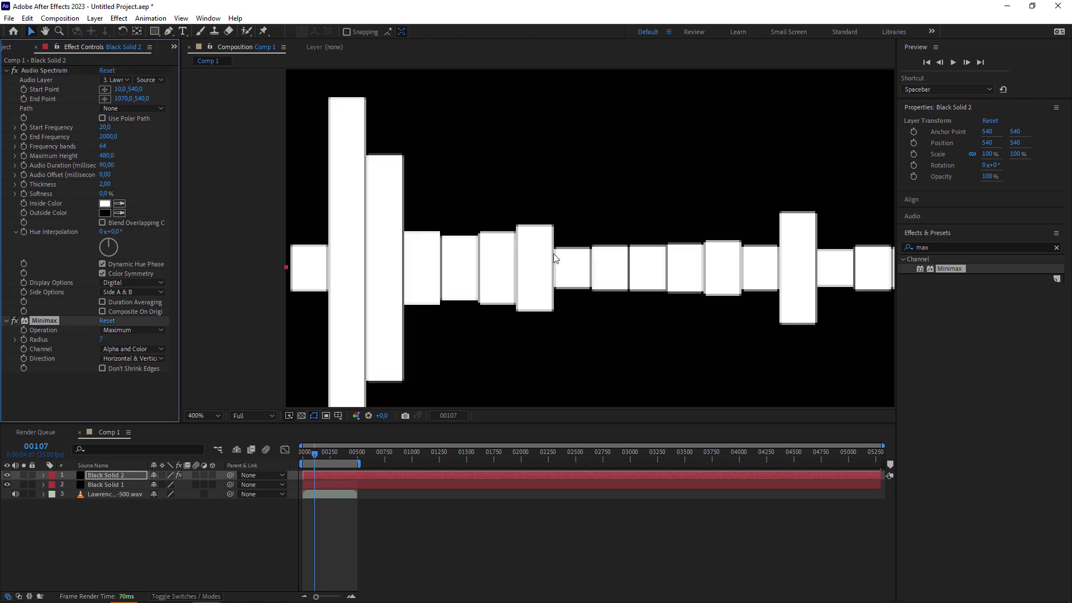
pyautogui.scroll(2, 554, 254)
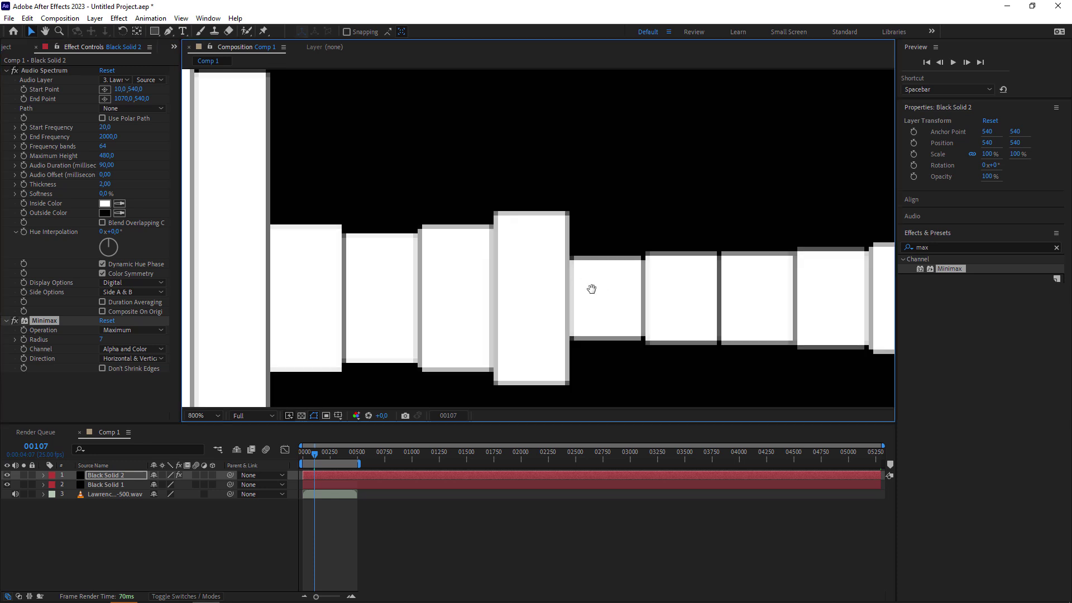
pyautogui.click(101, 339)
pyautogui.write('8')
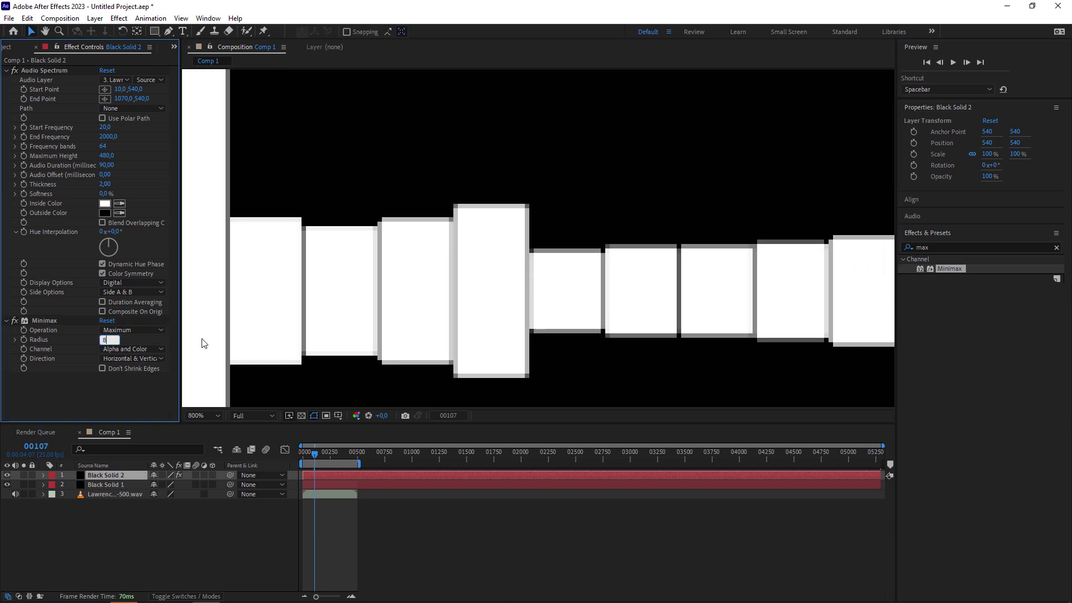
pyautogui.press('Return')
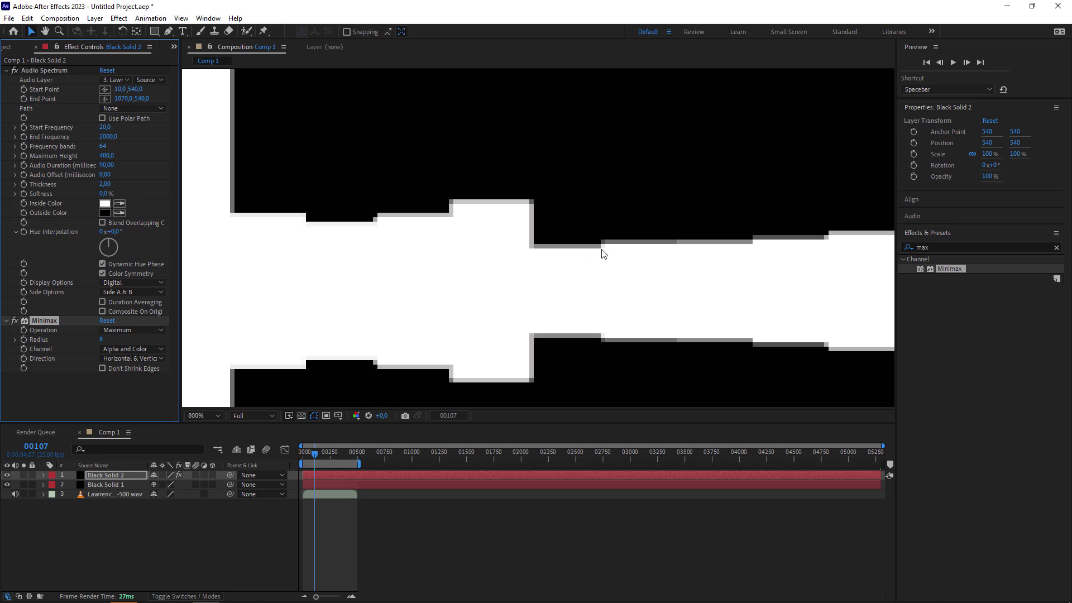
# Zoom in on the band's left end and begin editing the spectrum's Start Point X.
pyautogui.scroll(-4, 605, 276)
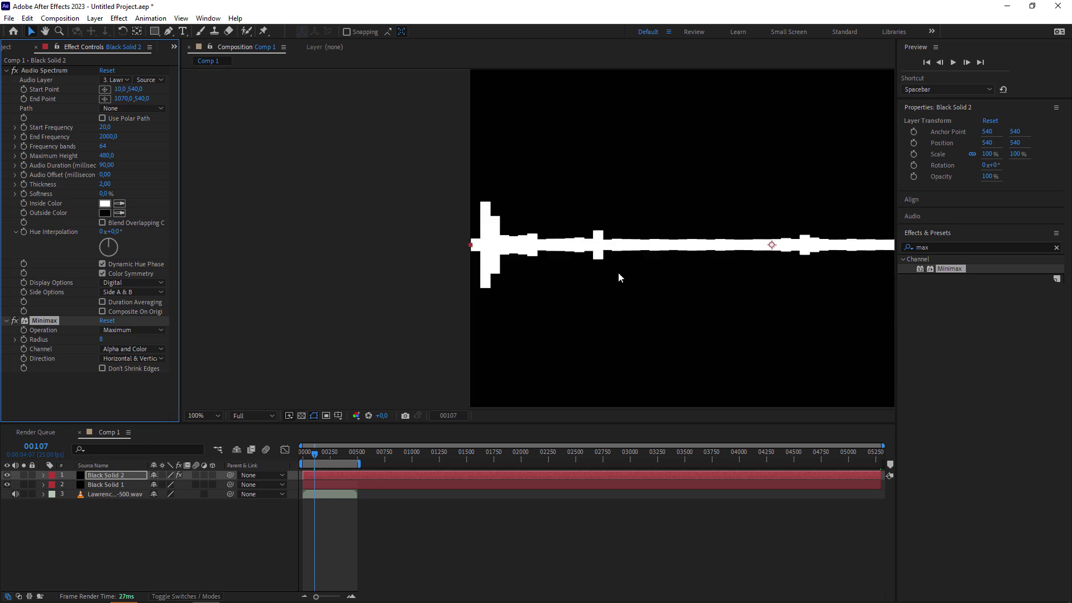
pyautogui.moveTo(601, 269); pyautogui.dragTo(343, 266)
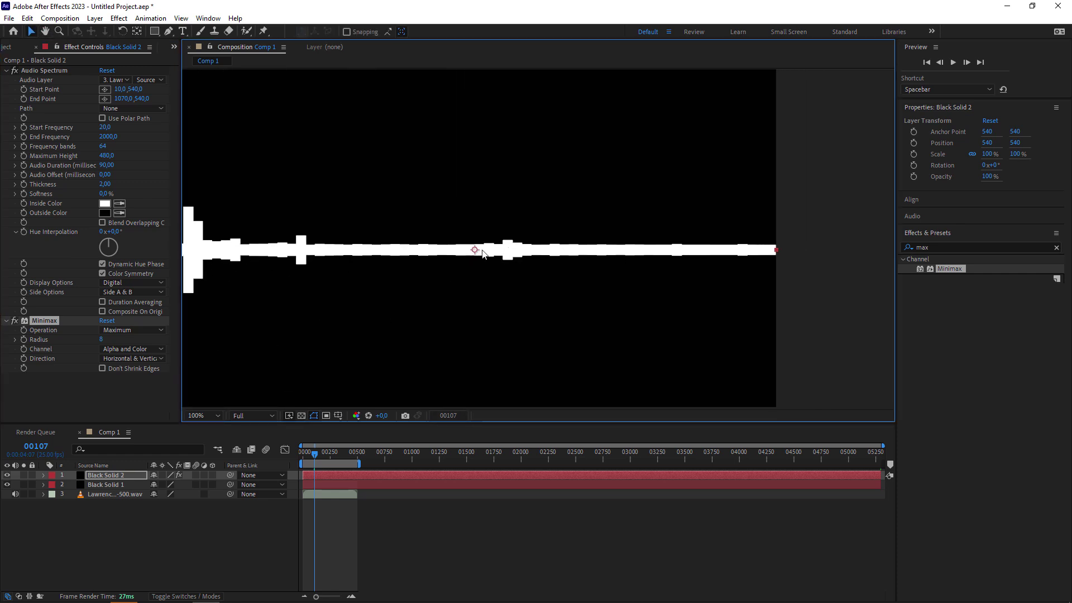
pyautogui.scroll(1, 482, 254)
pyautogui.scroll(2, 411, 259)
pyautogui.scroll(1, 299, 266)
pyautogui.scroll(1, 379, 276)
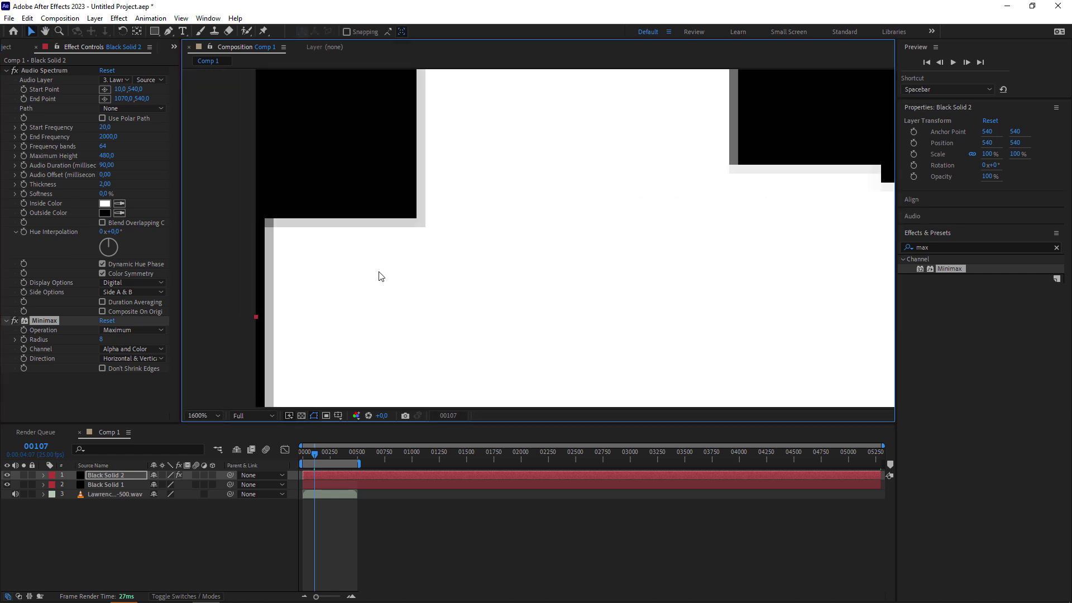
pyautogui.moveTo(380, 275); pyautogui.dragTo(551, 247)
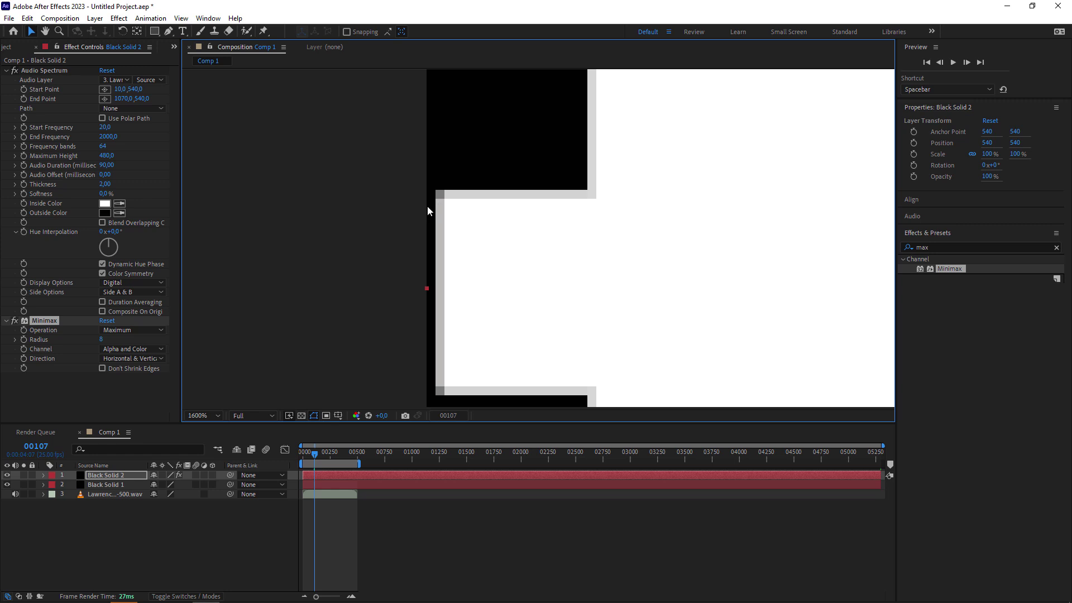
pyautogui.click(41, 70)
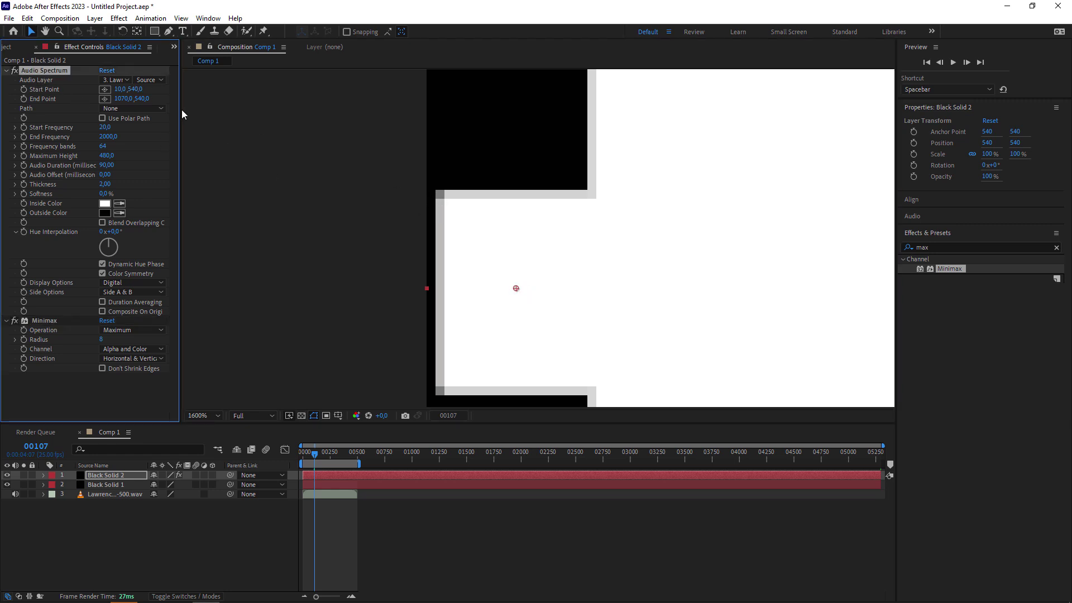
pyautogui.click(120, 90)
pyautogui.write('8')
pyautogui.press('Return')
pyautogui.press(',')
pyautogui.press(',')
pyautogui.press(',')
pyautogui.scroll(3, 529, 223)
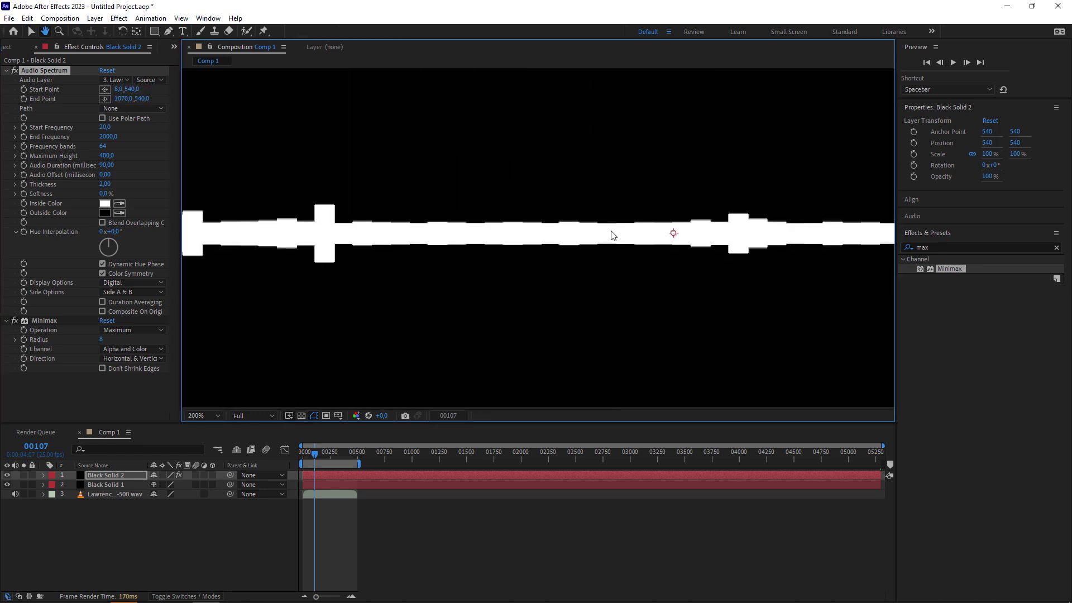
pyautogui.moveTo(626, 232); pyautogui.dragTo(469, 236)
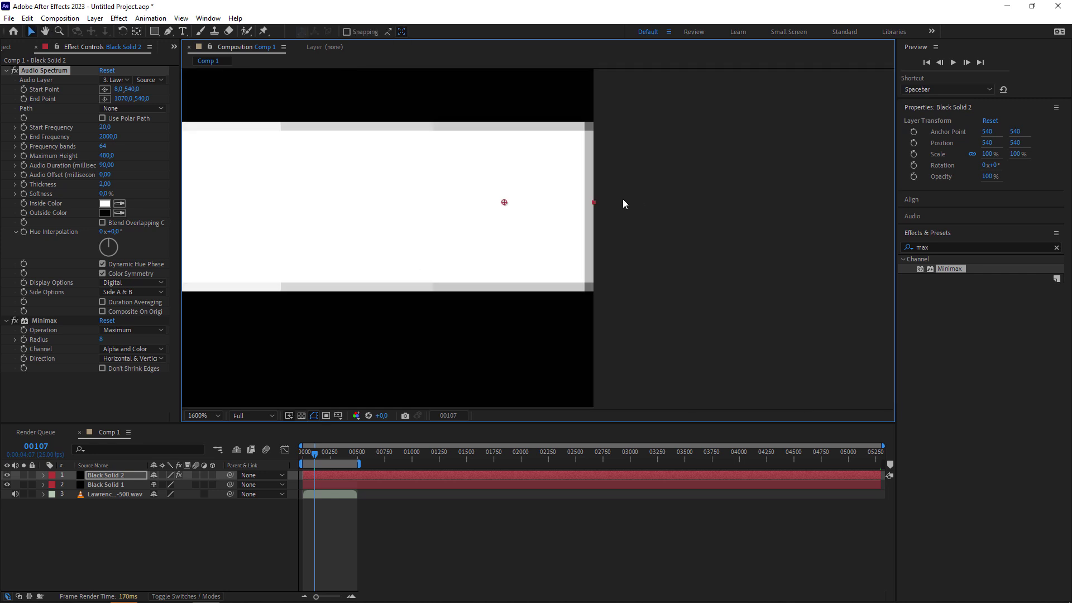
pyautogui.click(124, 99)
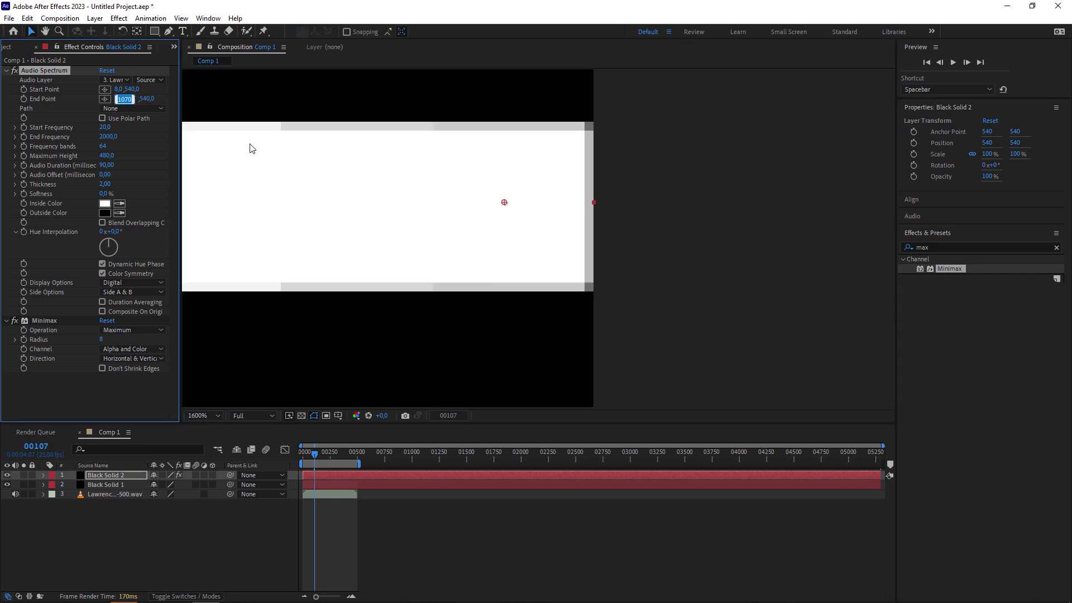
pyautogui.write('1072')
pyautogui.press('Return')
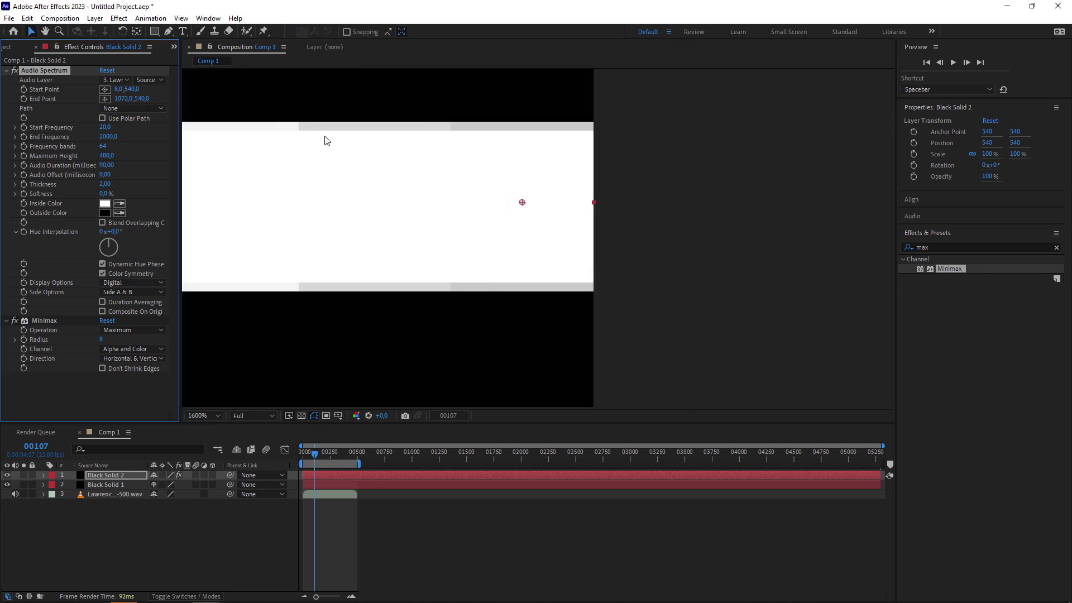
pyautogui.scroll(-4, 498, 213)
pyautogui.scroll(-5, 559, 246)
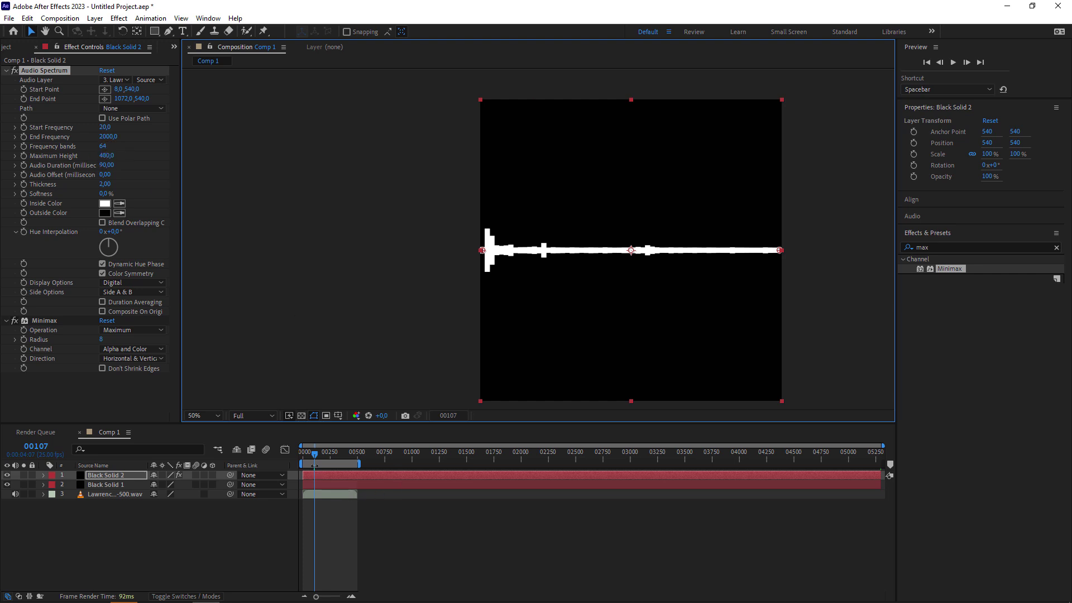
pyautogui.moveTo(316, 454); pyautogui.dragTo(339, 454)
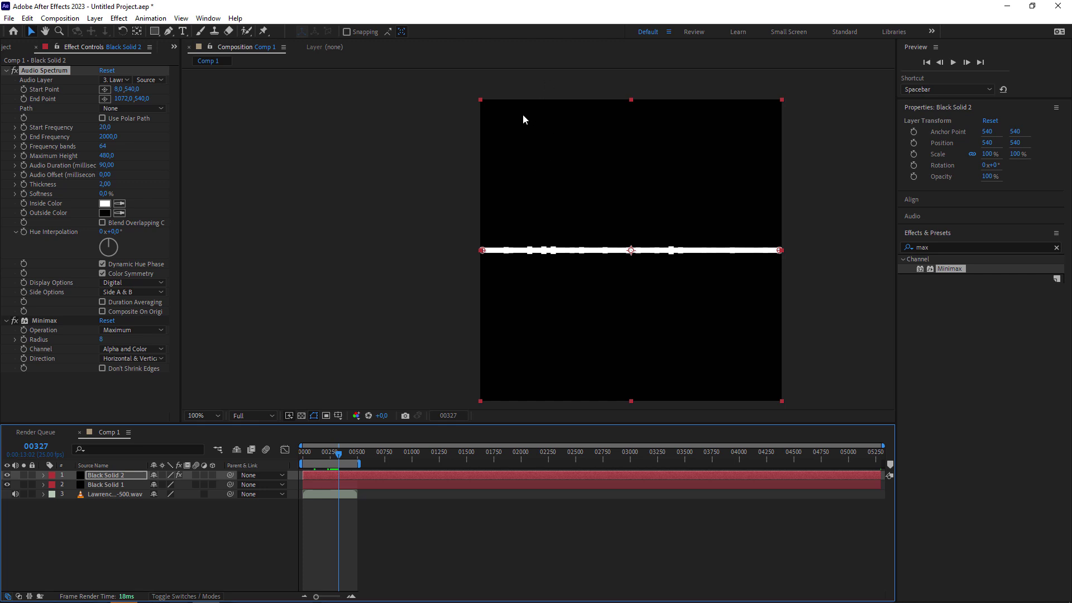
pyautogui.scroll(2, 523, 115)
pyautogui.keyDown('ctrl'); pyautogui.scroll(3, 467, 137); pyautogui.keyUp('ctrl')
pyautogui.keyDown('ctrl'); pyautogui.scroll(3, 477, 185); pyautogui.keyUp('ctrl')
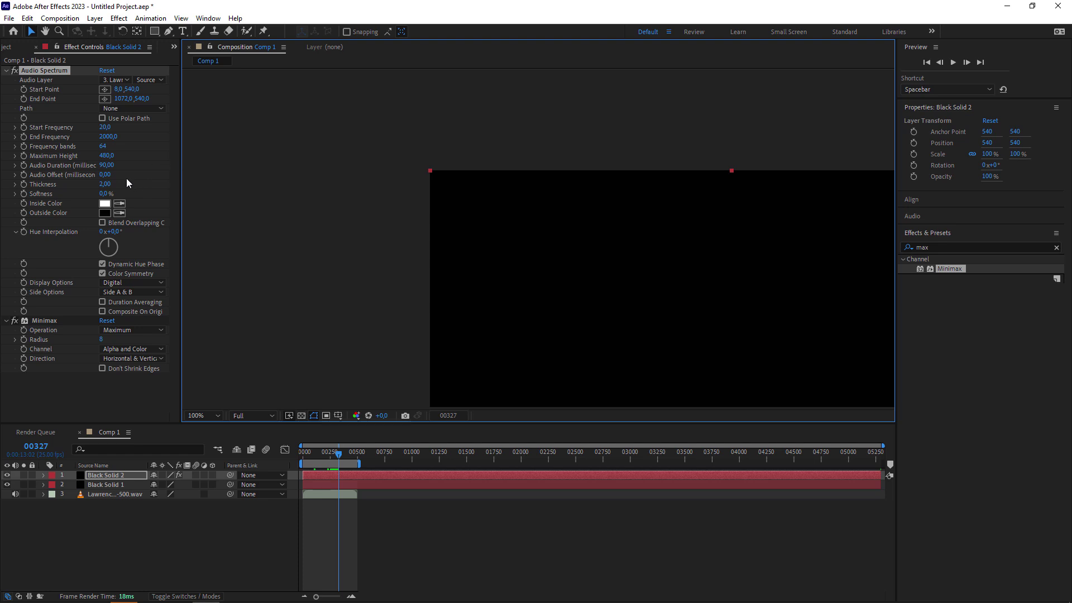
# Raise the spectrum's Maximum Height to 3000 and preview the spikes in playback.
pyautogui.moveTo(104, 156); pyautogui.dragTo(272, 167)
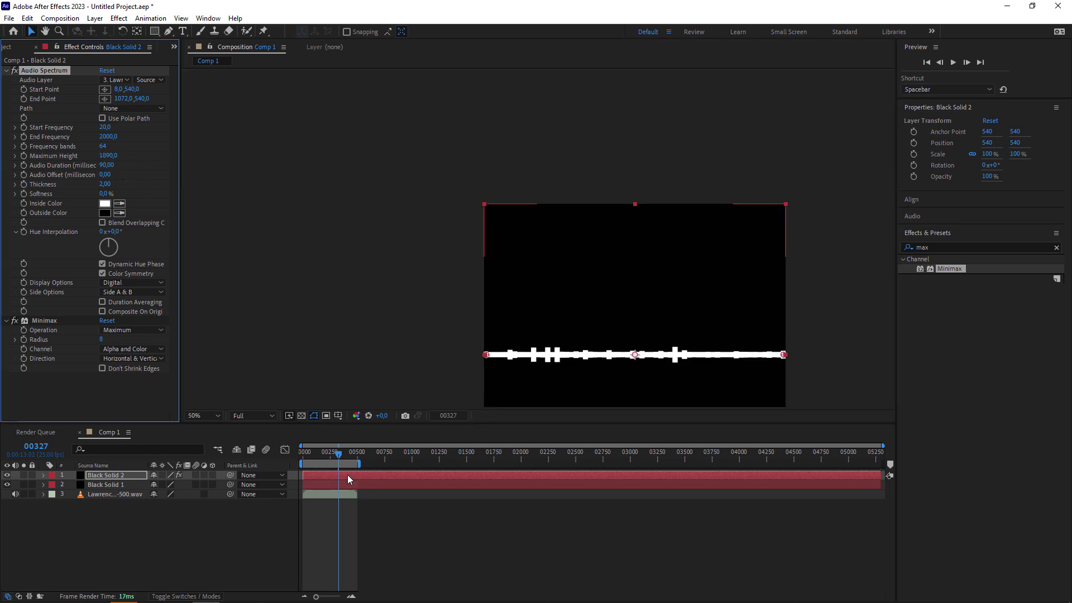
pyautogui.click(291, 464)
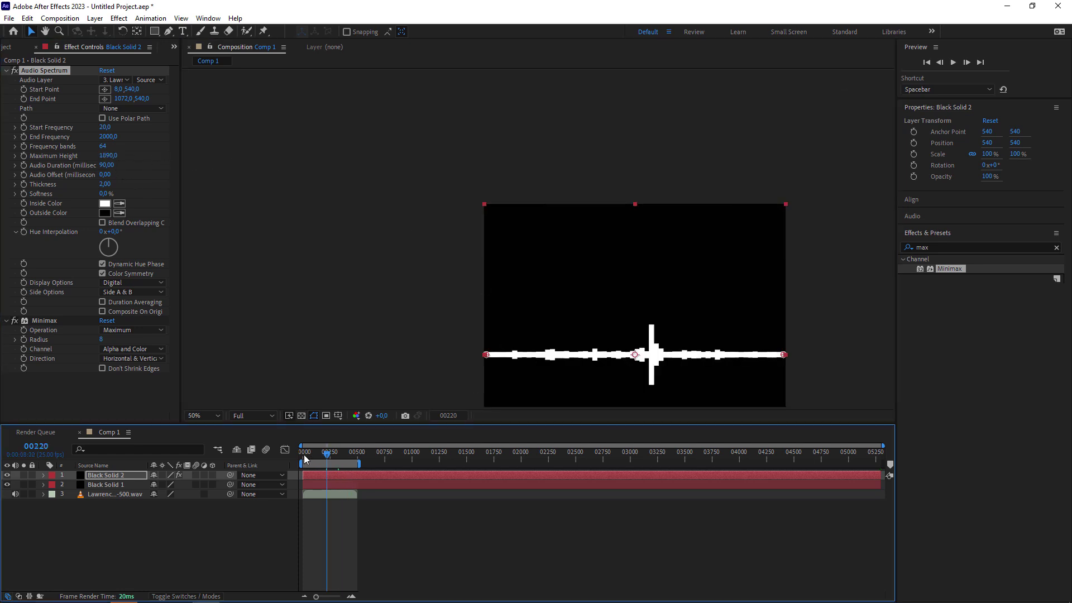
pyautogui.moveTo(304, 453); pyautogui.dragTo(327, 453)
pyautogui.click(110, 157)
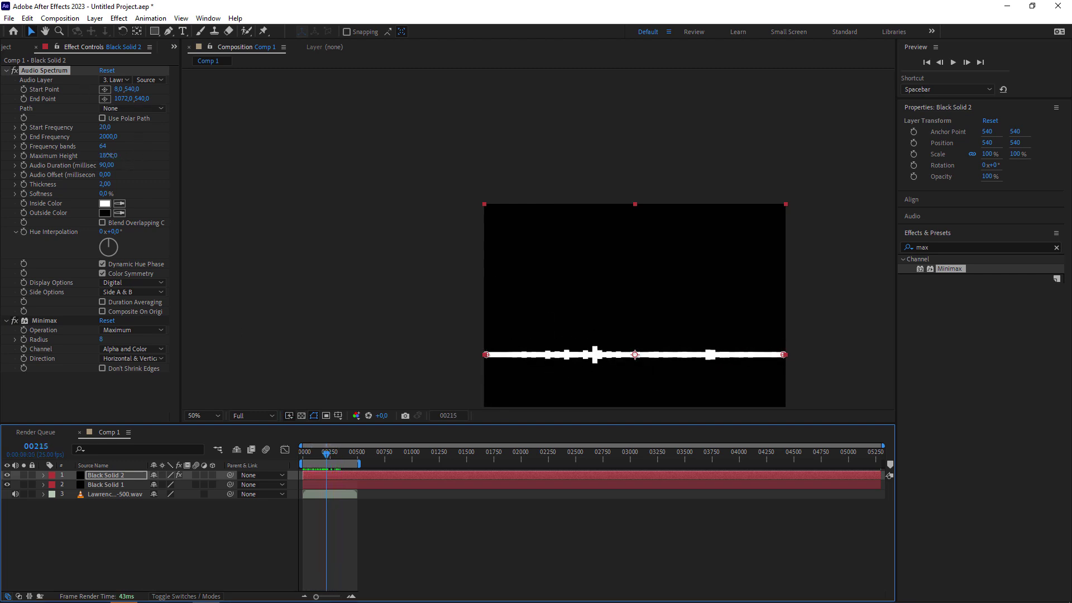
pyautogui.write('3000')
pyautogui.press('Return')
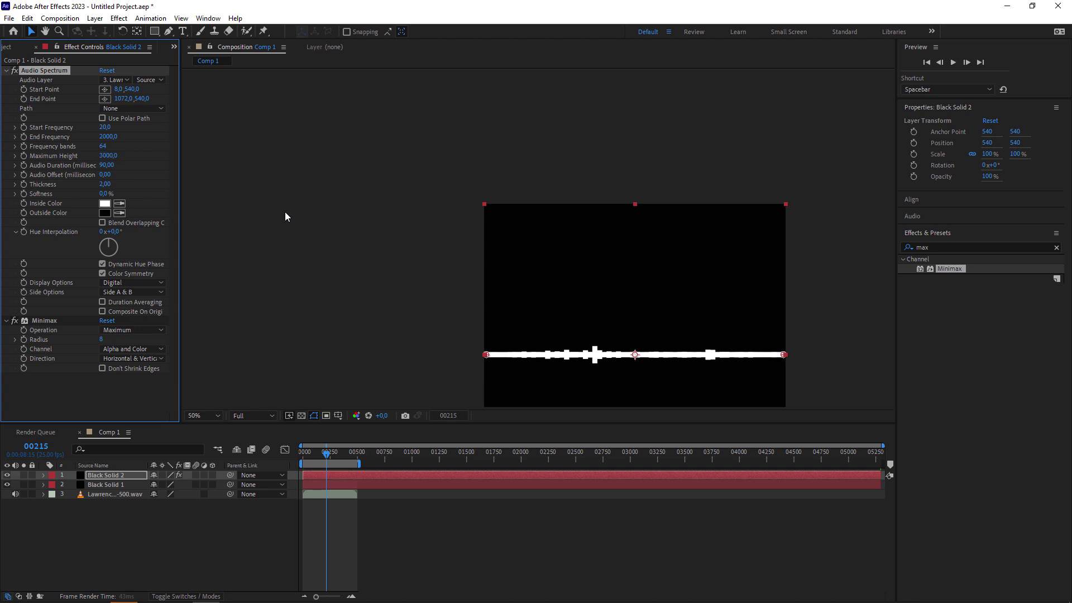
pyautogui.click(291, 464)
pyautogui.press('Home')
pyautogui.press('space')
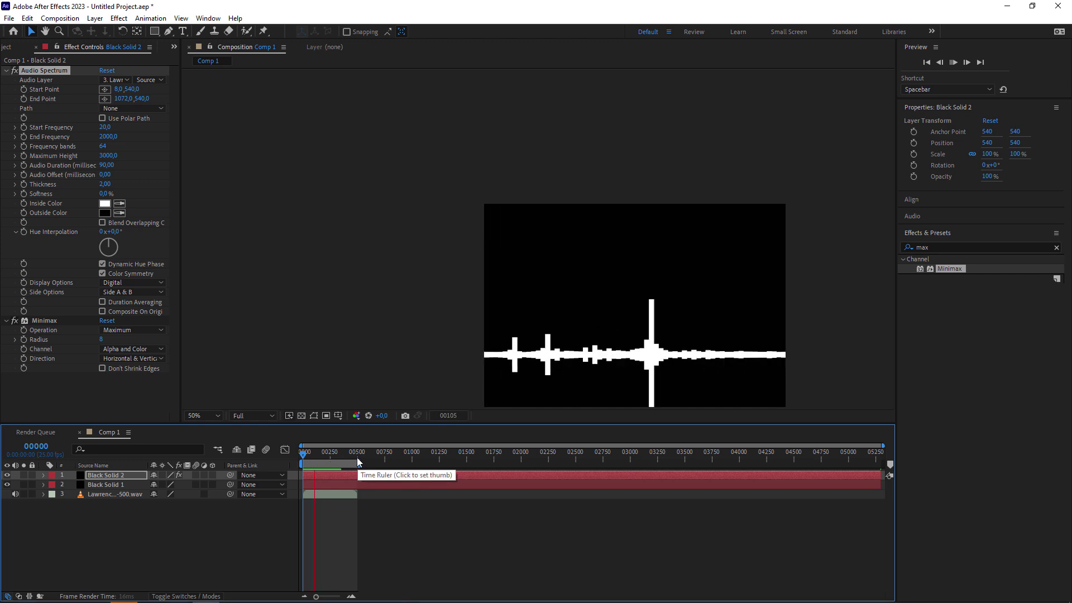
pyautogui.moveTo(311, 454); pyautogui.dragTo(315, 455)
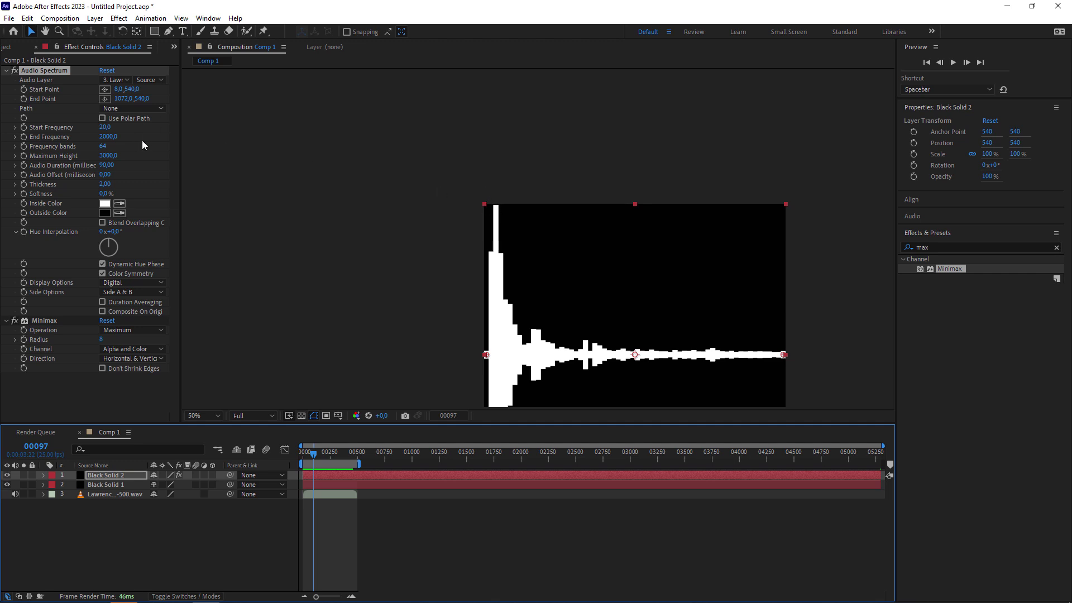
# Lower Maximum Height to 2770 and return to frame 00000, recentring the view.
pyautogui.moveTo(109, 156); pyautogui.dragTo(98, 155)
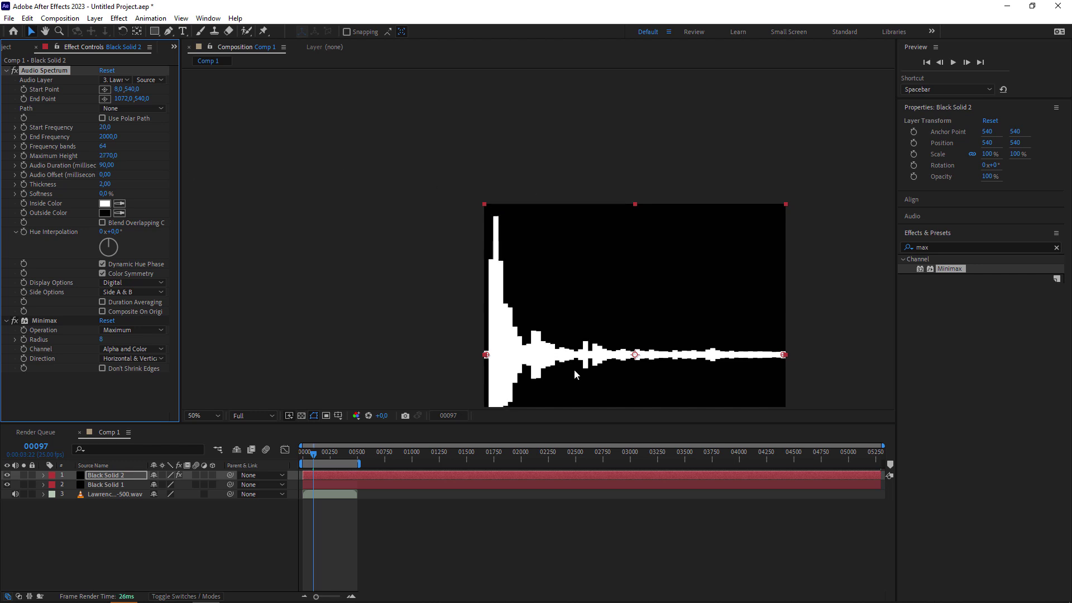
pyautogui.click(304, 453)
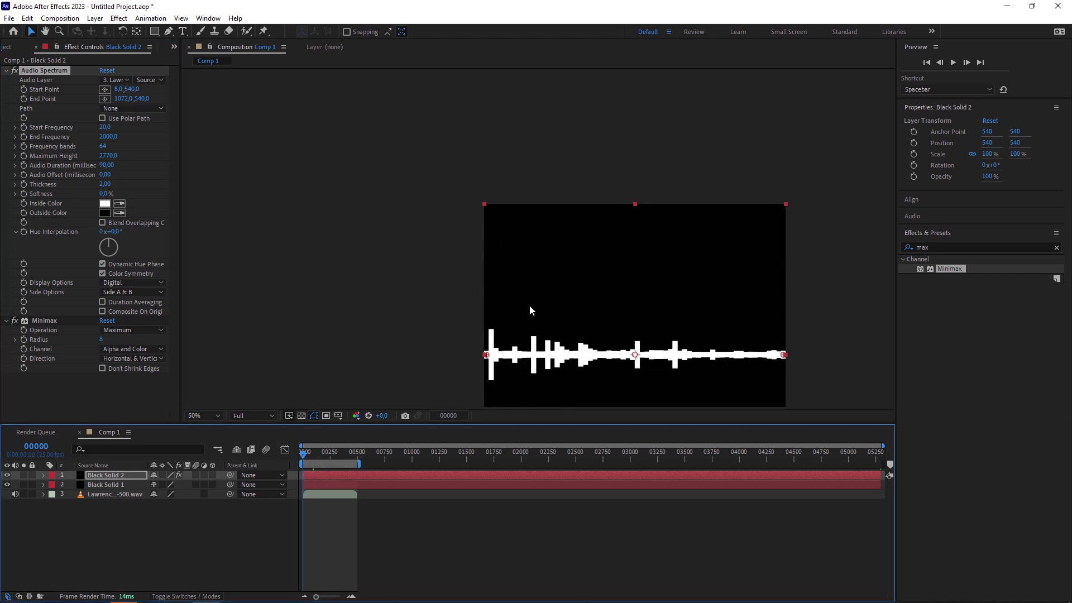
pyautogui.press('h')
pyautogui.moveTo(568, 325); pyautogui.dragTo(439, 254)
pyautogui.scroll(-1, 439, 254)
pyautogui.press('v')
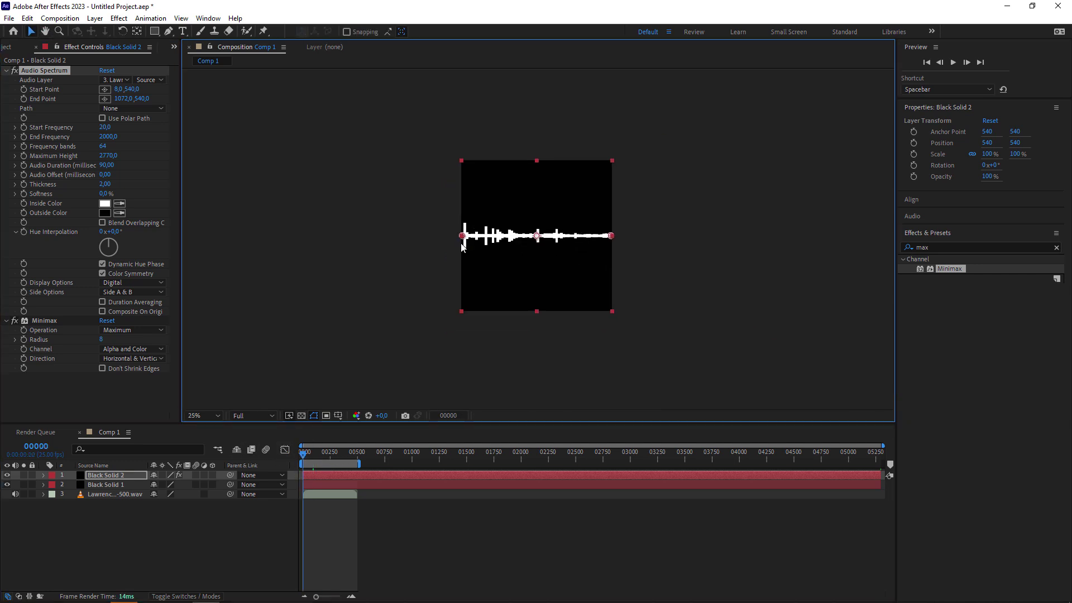
pyautogui.scroll(1, 438, 254)
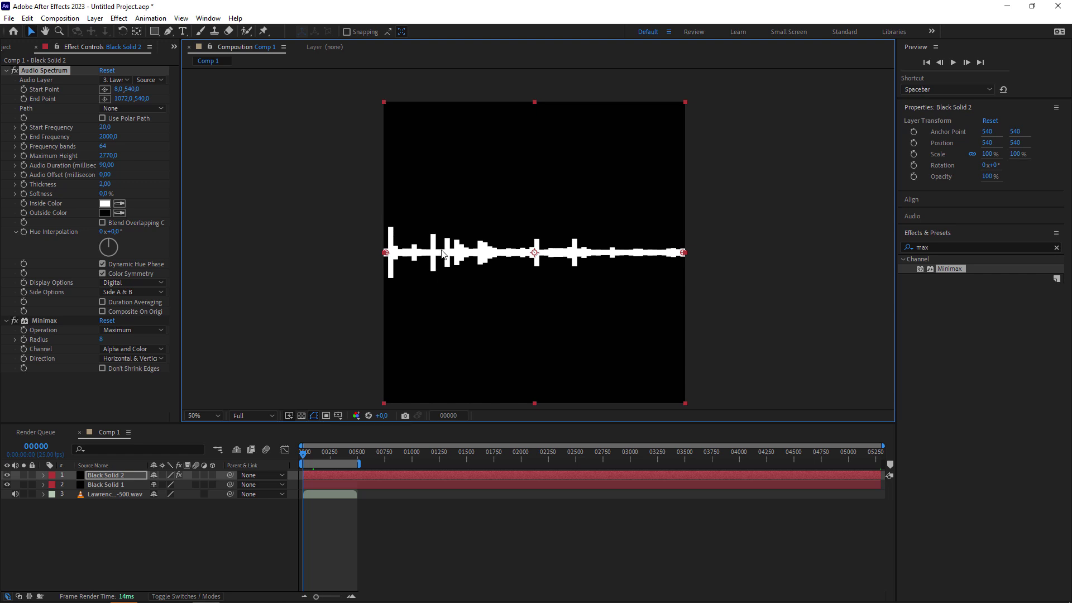
# Add Adjustment Layer 1 on top with Ctrl+Alt+Y and apply Directional Blur found by searching 'blur'.
pyautogui.moveTo(469, 251); pyautogui.dragTo(433, 259)
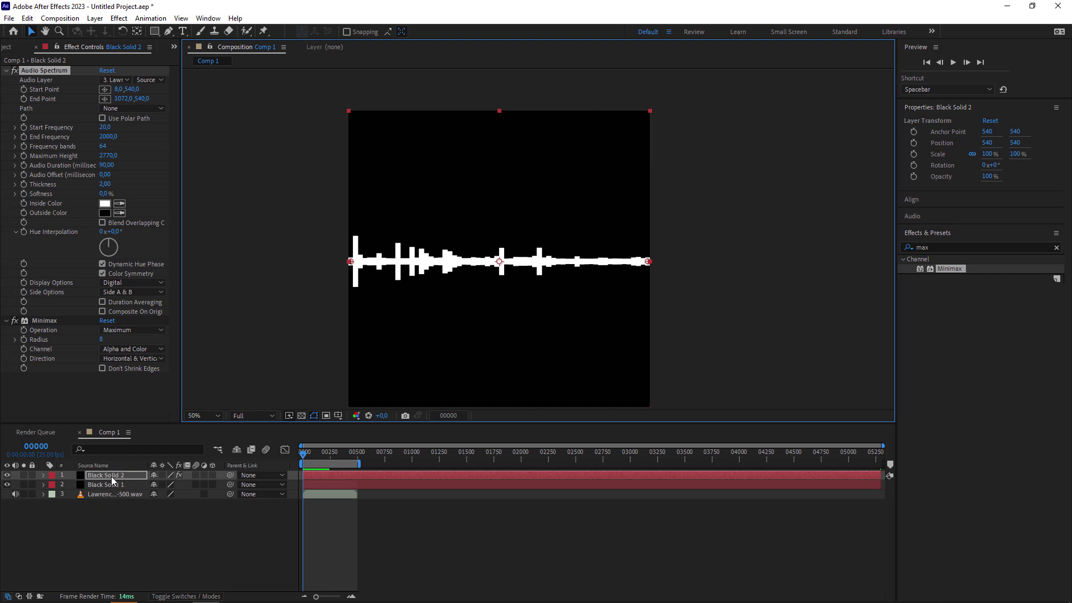
pyautogui.hotkey('ctrl', 'alt', 'y')
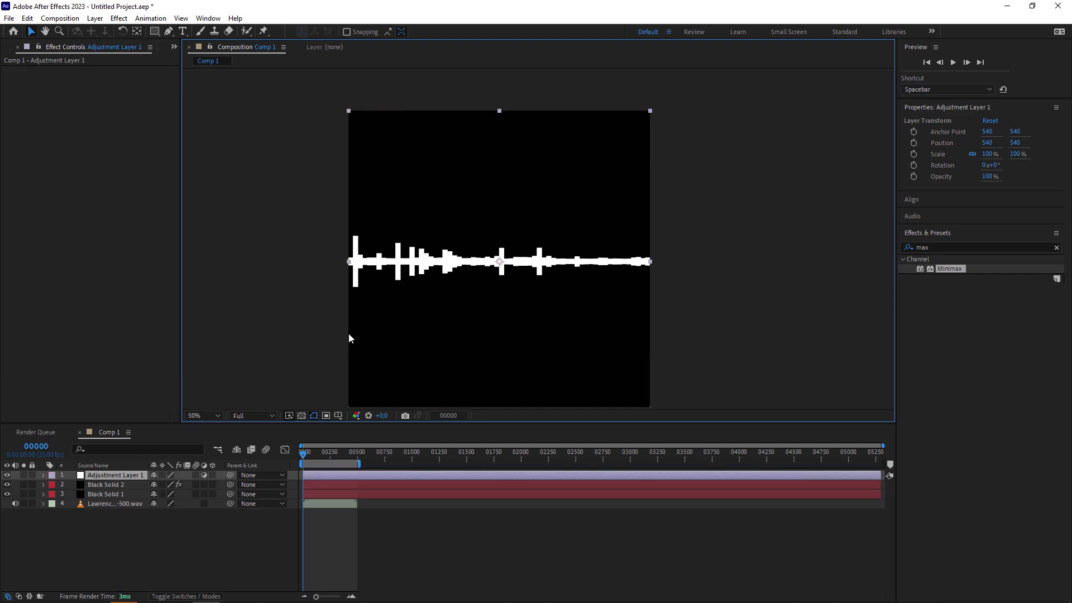
pyautogui.click(938, 247)
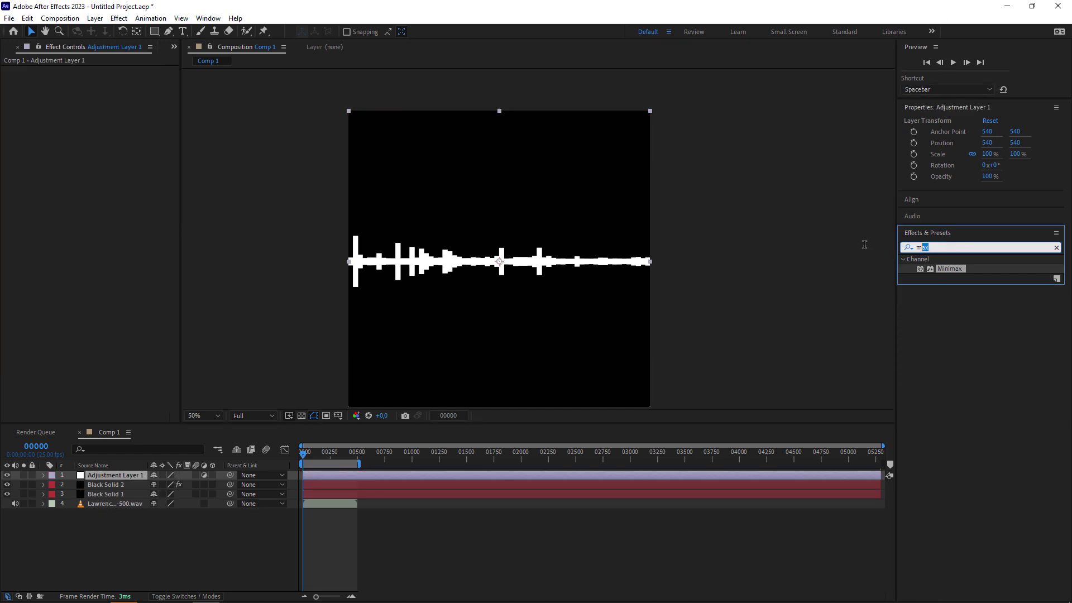
pyautogui.moveTo(865, 245); pyautogui.dragTo(849, 248)
pyautogui.write('b')
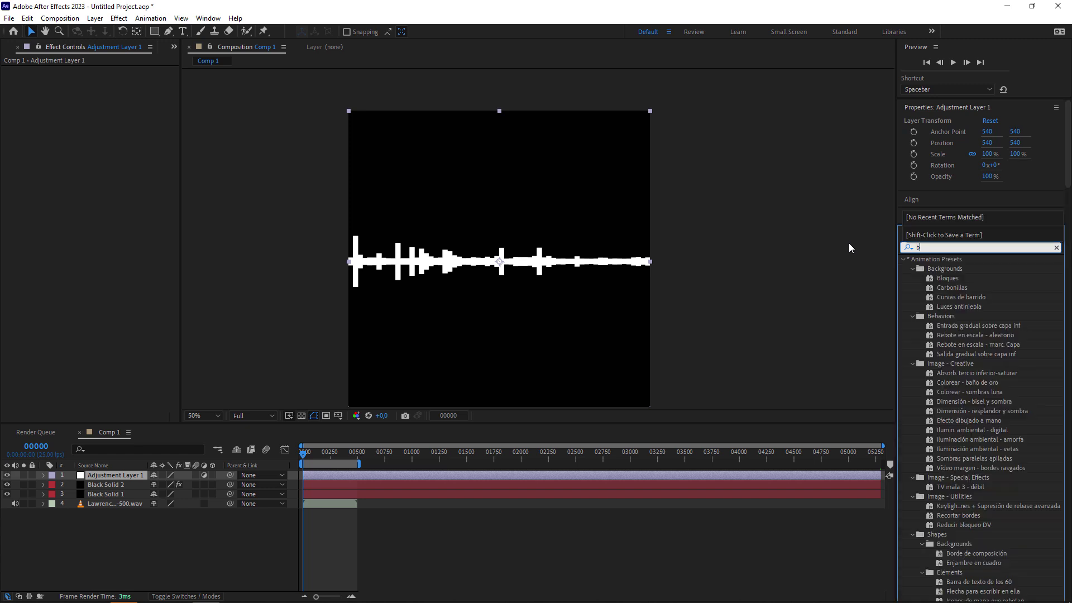
pyautogui.write('lur')
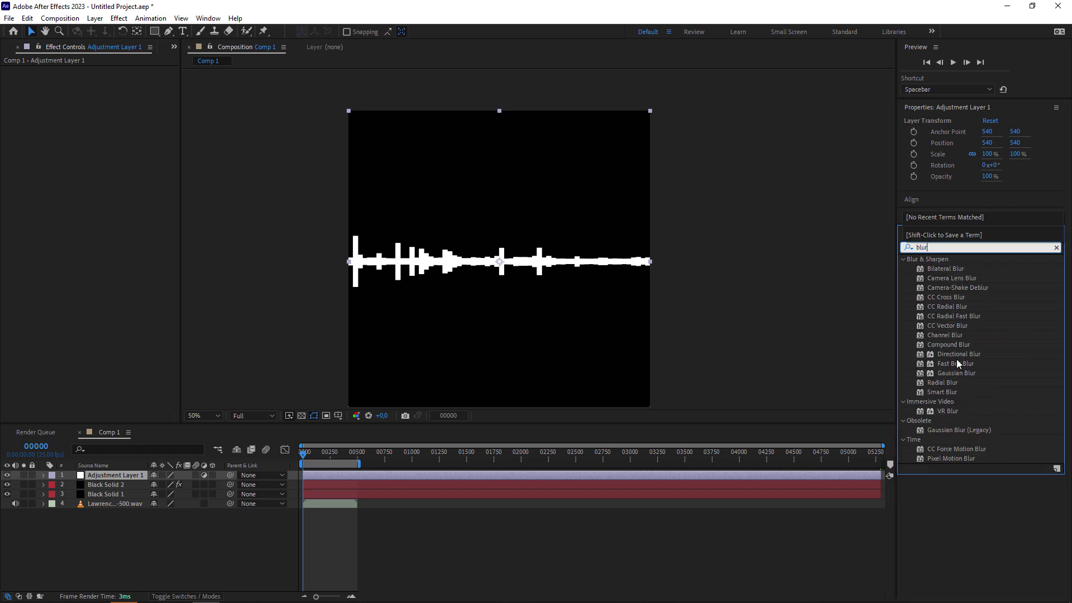
pyautogui.doubleClick(957, 354)
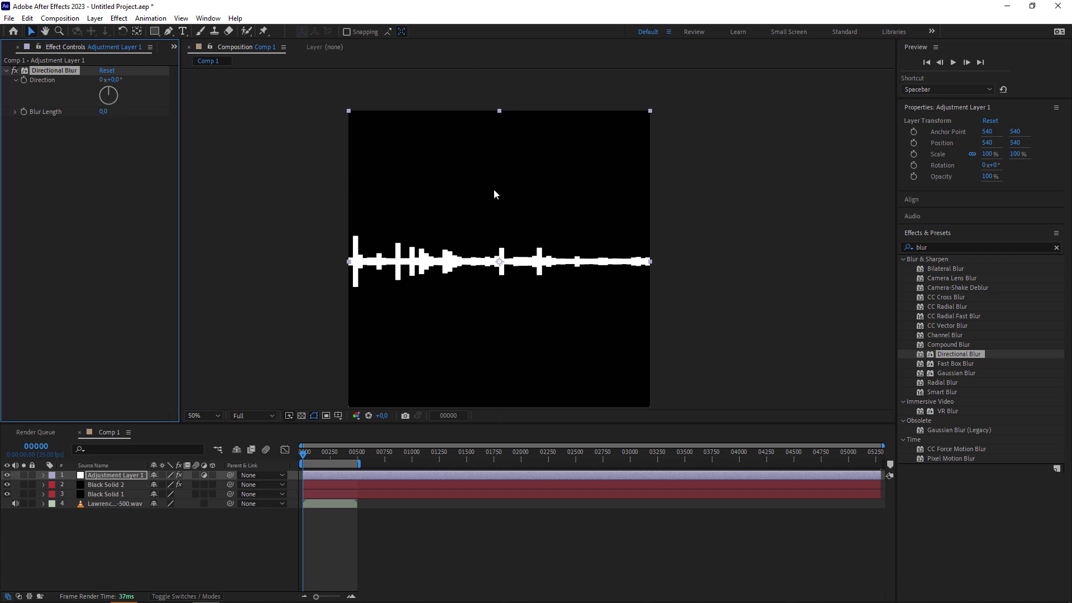
# Set Directional Blur's Blur Length to 1000.
pyautogui.click(103, 112)
pyautogui.write('2')
pyautogui.write('000')
pyautogui.press('Return')
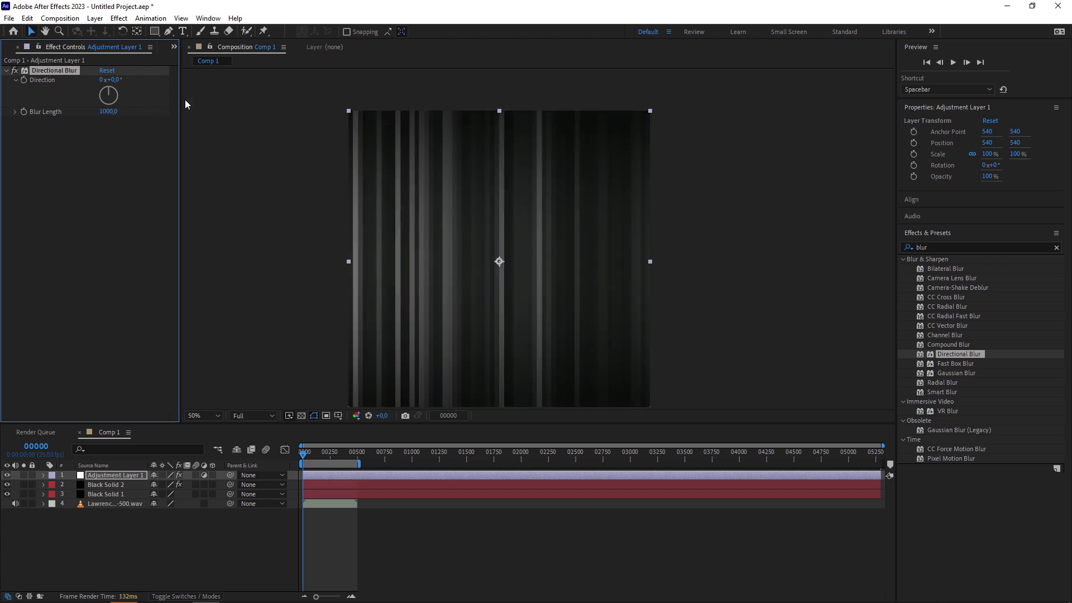
pyautogui.moveTo(111, 113); pyautogui.dragTo(97, 115)
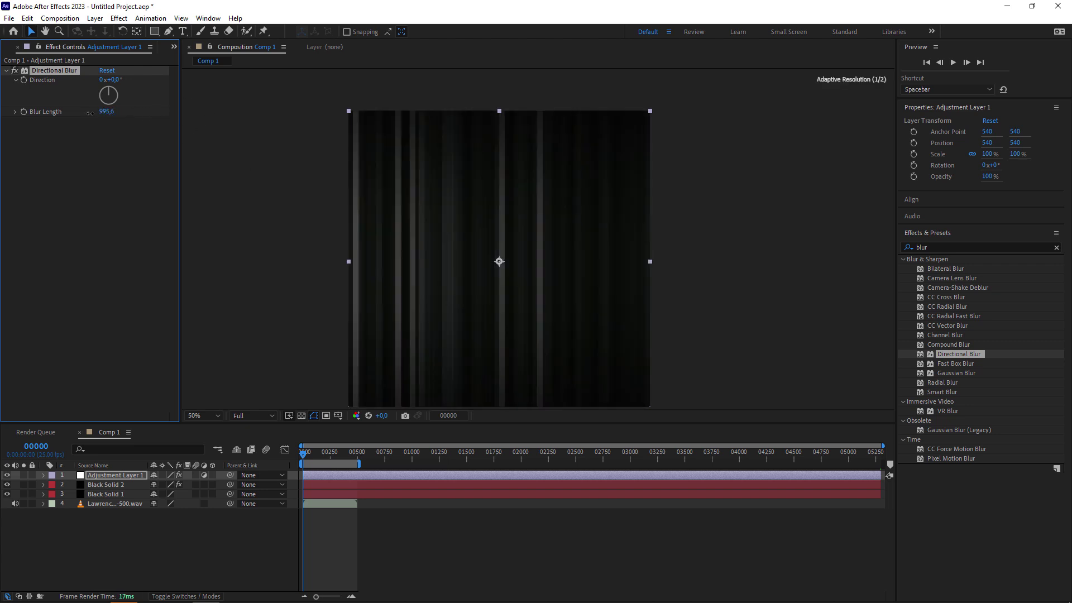
pyautogui.rightClick(96, 117)
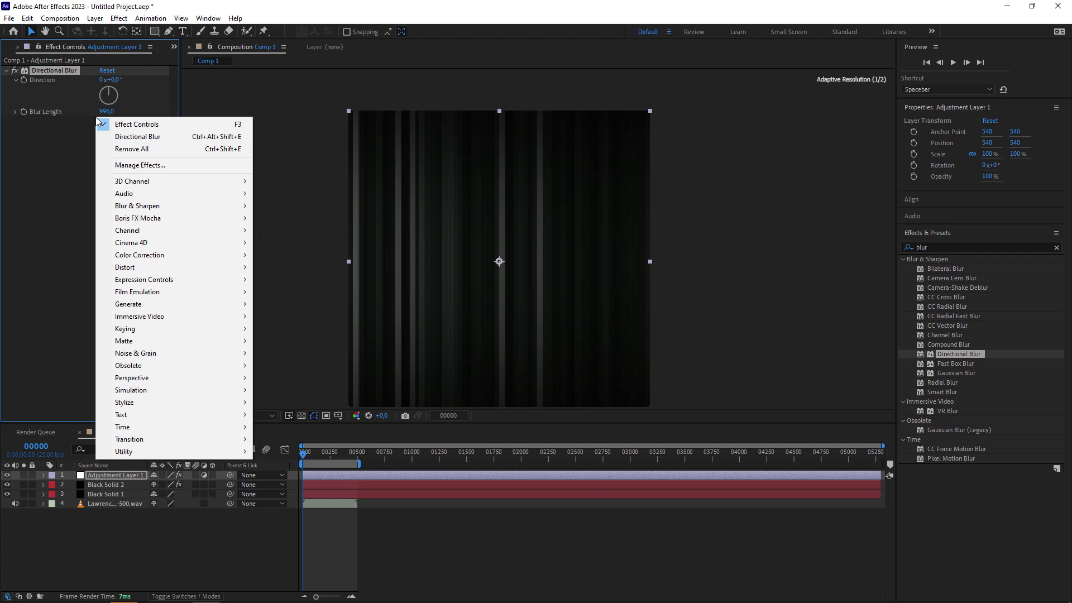
pyautogui.click(78, 152)
# Toggle Directional Blur off and back on at frame 00097 to compare the effect.
pyautogui.click(15, 70)
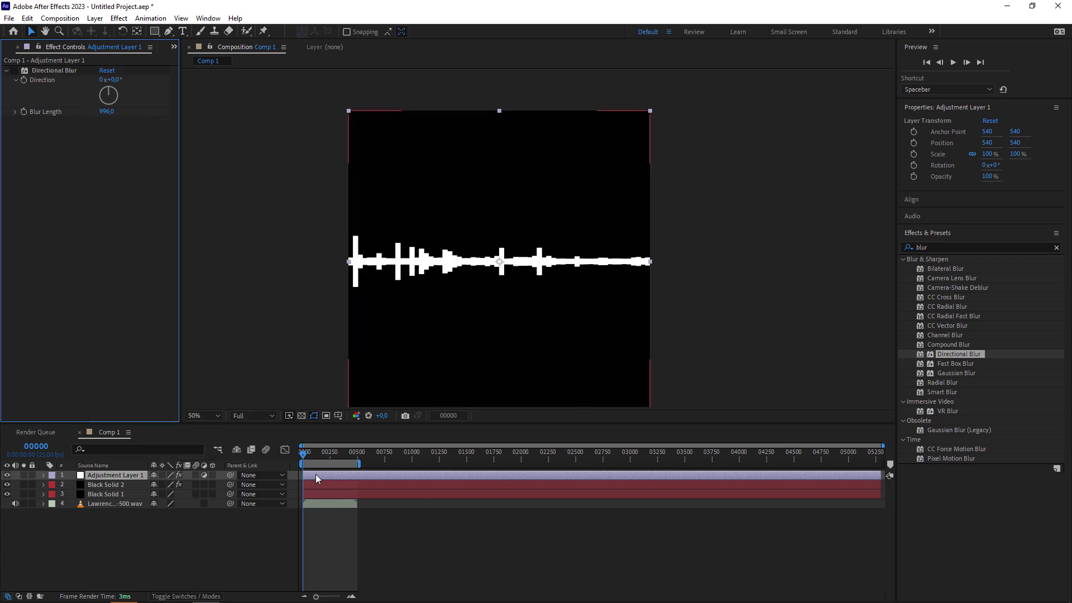
pyautogui.click(307, 454)
pyautogui.moveTo(310, 455); pyautogui.dragTo(314, 455)
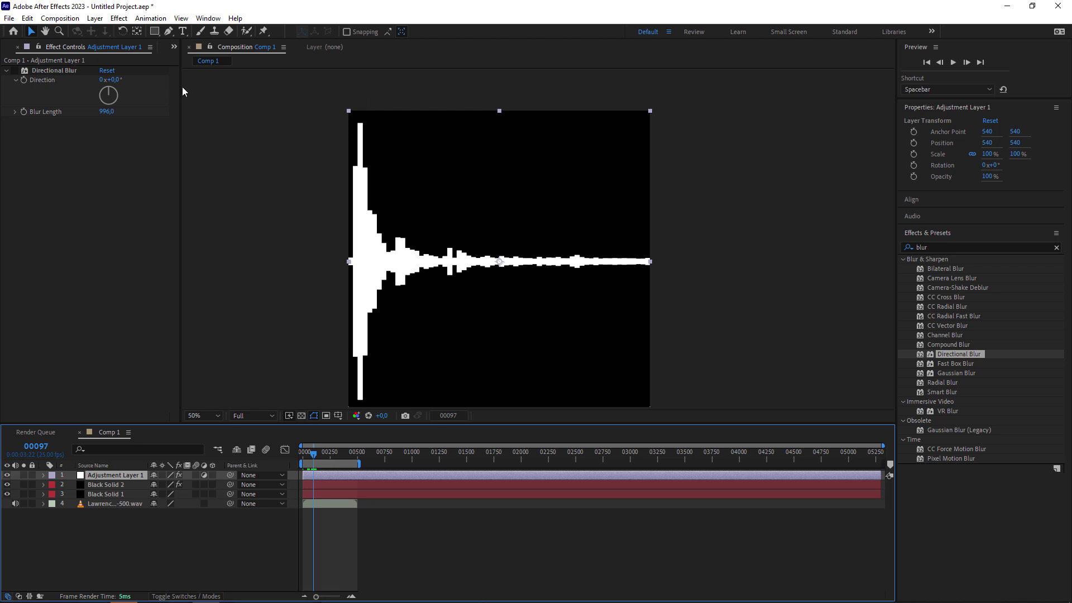
pyautogui.click(15, 71)
# Scrub the Blur Length down to 776.7.
pyautogui.scroll(3, 350, 262)
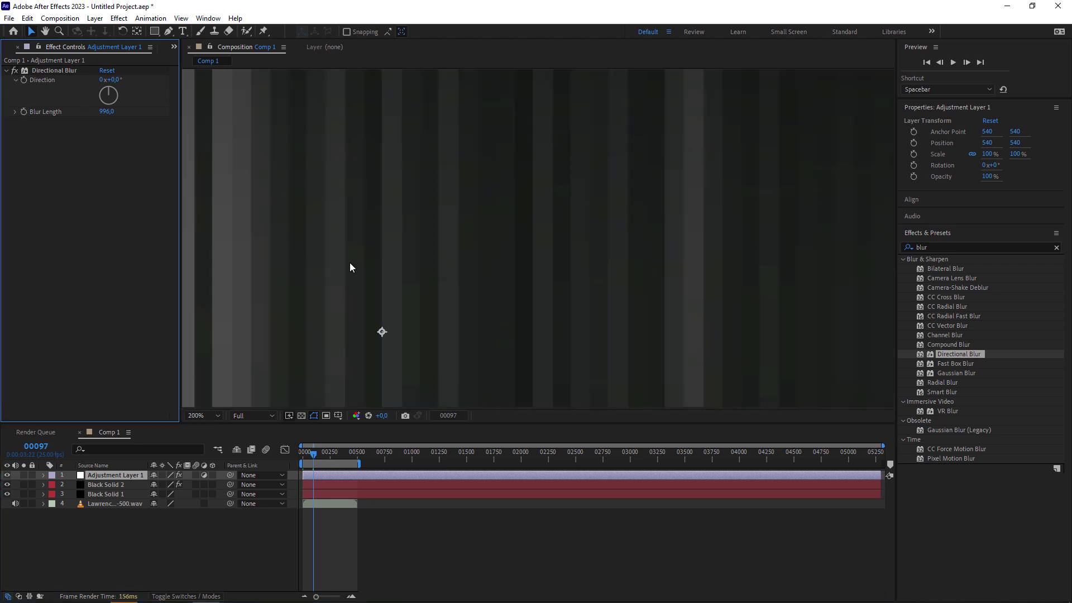
pyautogui.scroll(1, 490, 269)
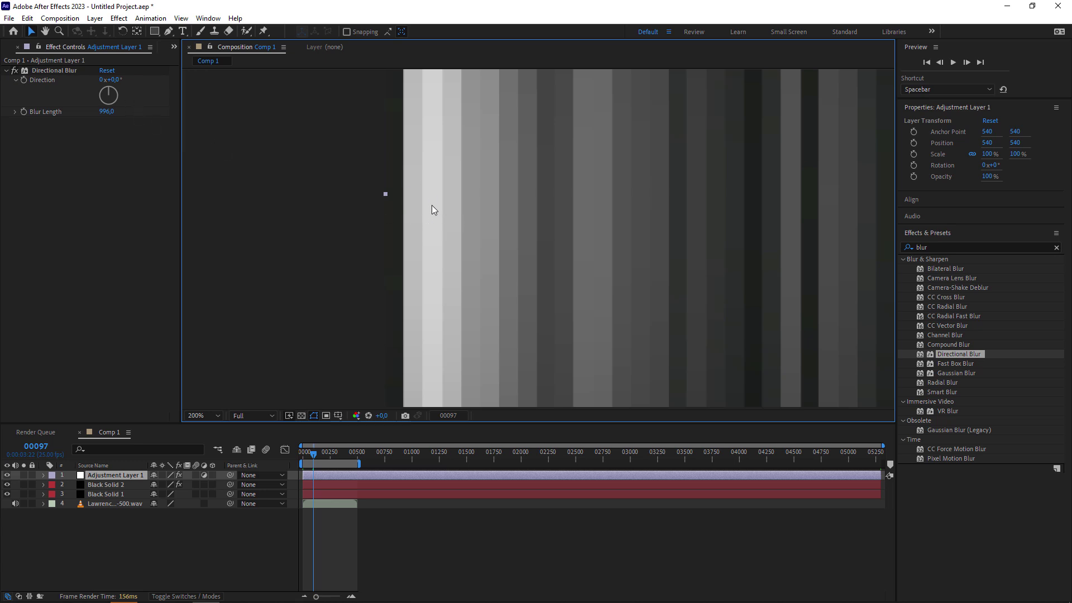
pyautogui.moveTo(106, 111)
pyautogui.mouseDown()
pyautogui.moveTo(84, 111)
pyautogui.moveTo(470, 105)
pyautogui.mouseUp()
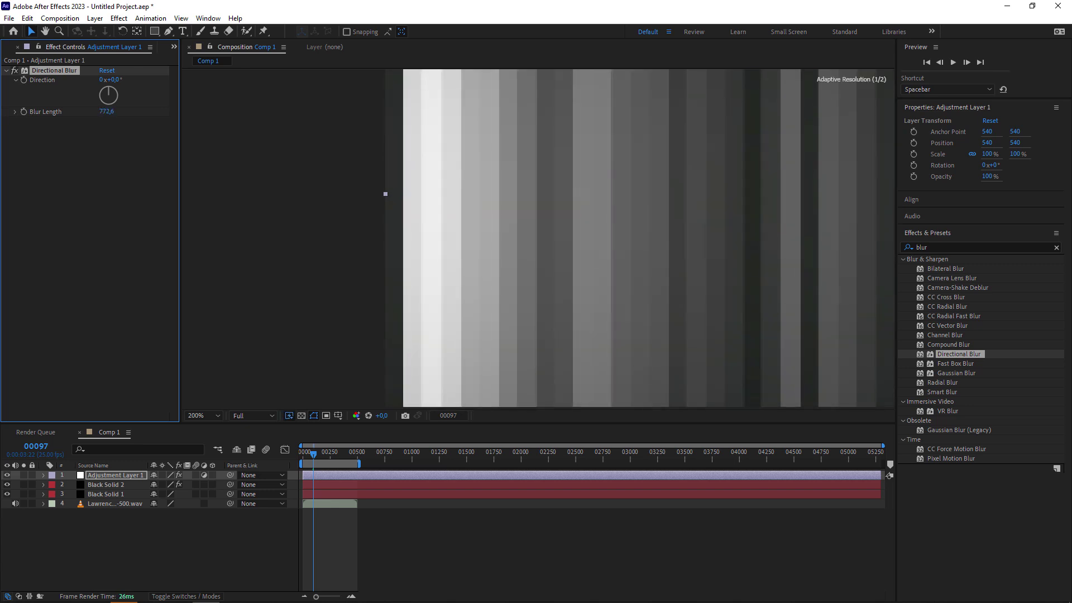
pyautogui.scroll(-2, 790, 272)
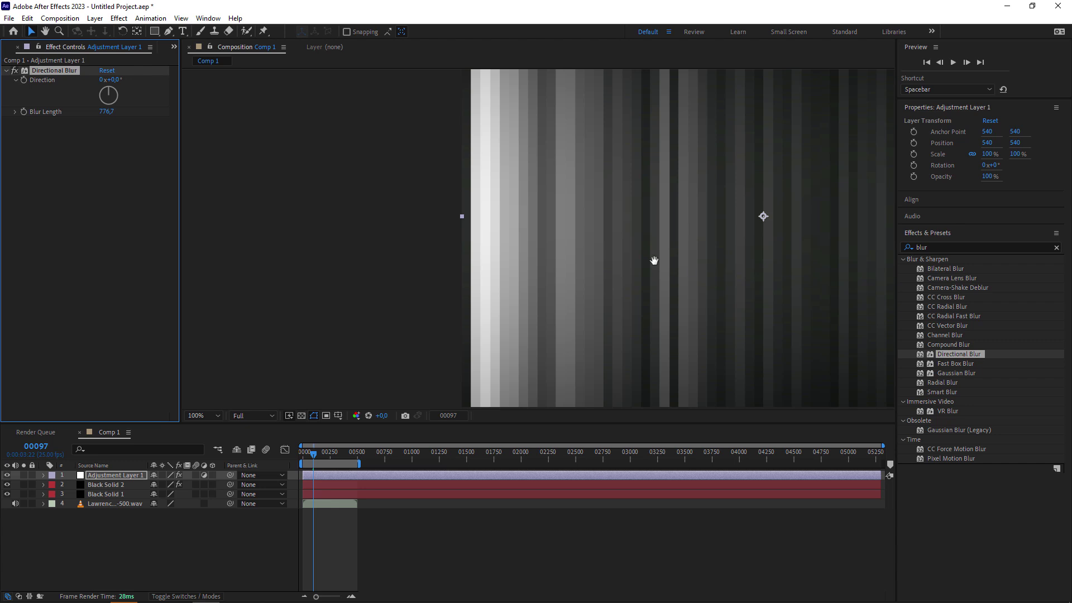
pyautogui.keyDown('shift'); pyautogui.hscroll(3, 502, 240); pyautogui.keyUp('shift')
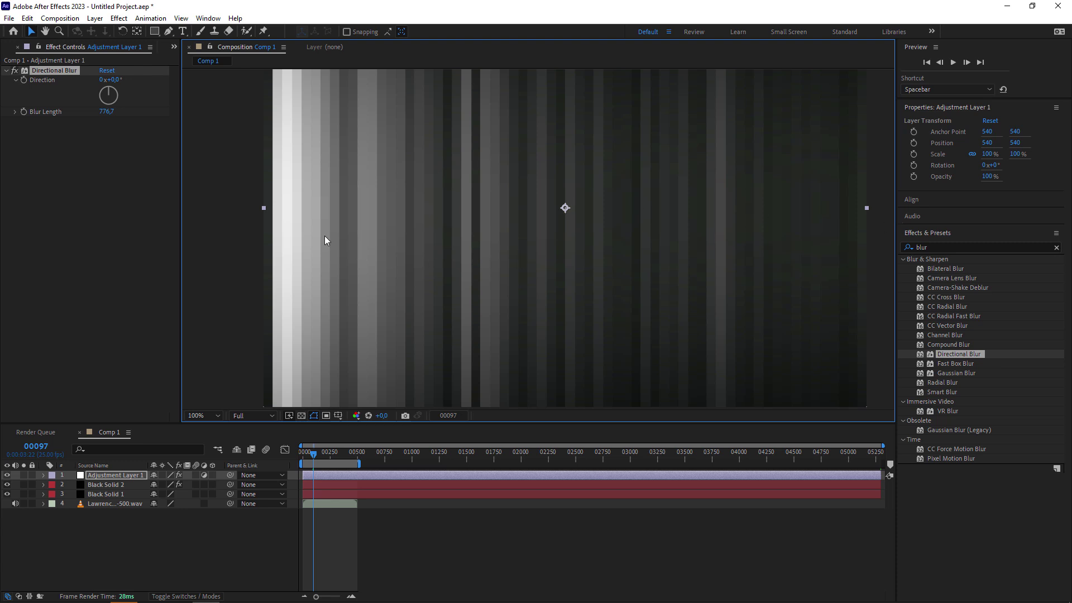
# View the Project panel's item list, then return to Effect Controls.
pyautogui.click(173, 47)
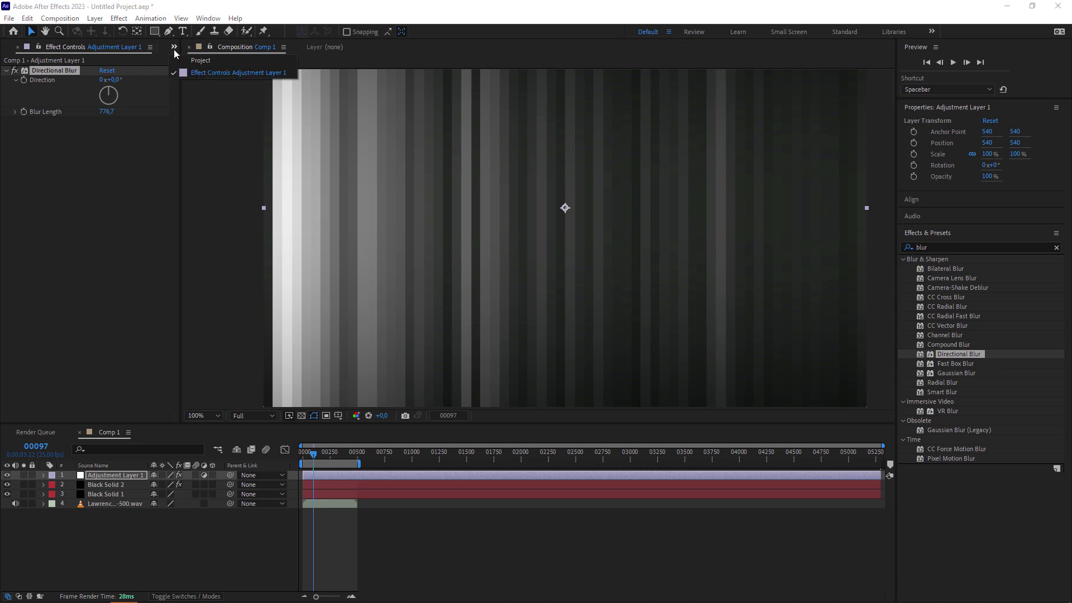
pyautogui.click(246, 61)
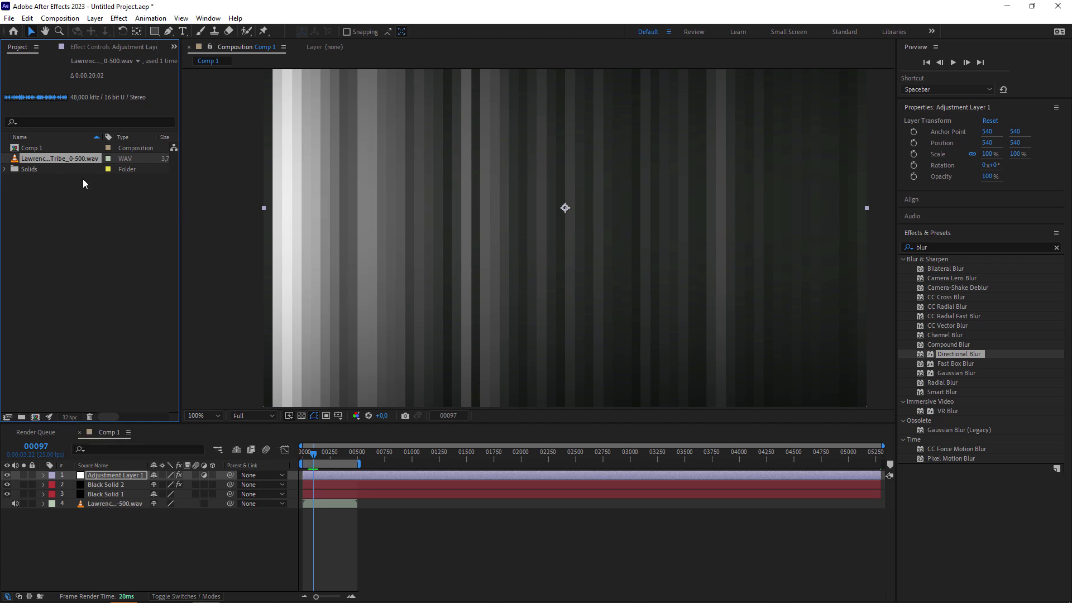
pyautogui.click(74, 48)
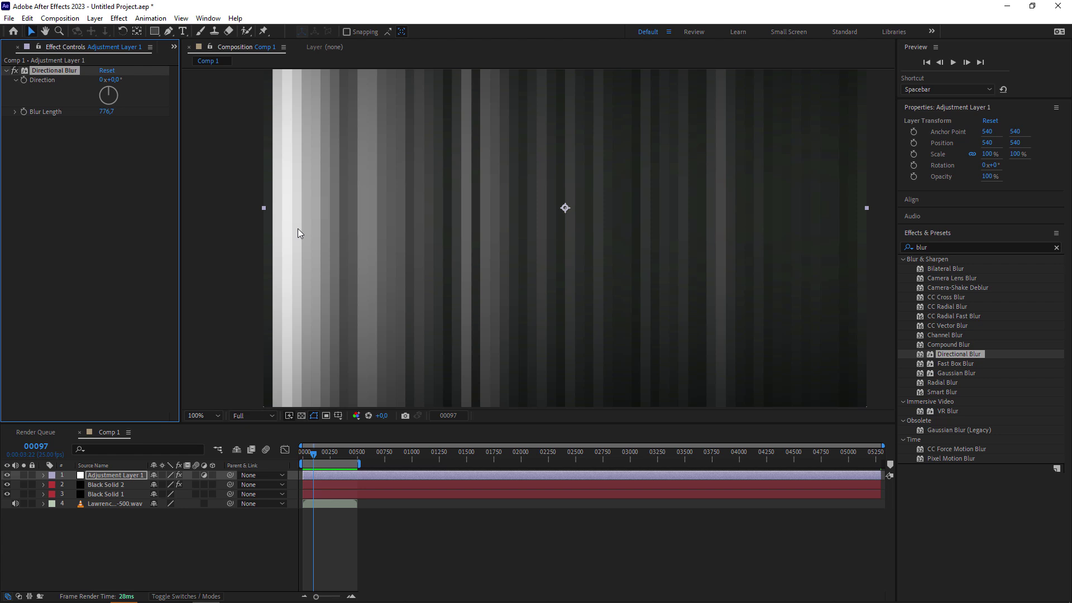
# Set Directional Blur length to 650, then settle on 700.
pyautogui.click(105, 112)
pyautogui.write('650')
pyautogui.press('Return')
pyautogui.scroll(2, 290, 245)
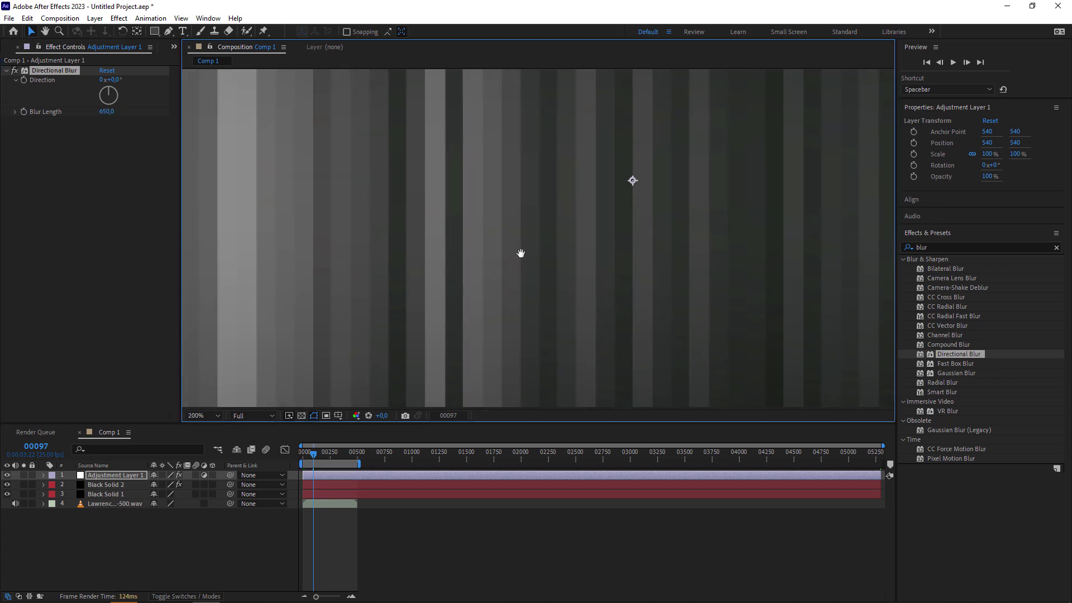
pyautogui.click(106, 112)
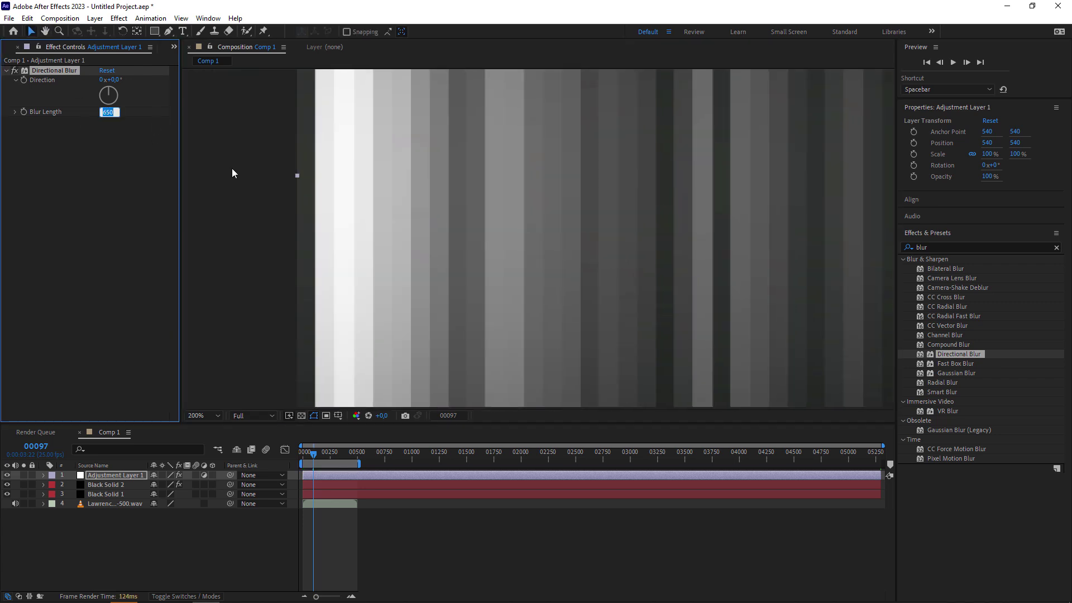
pyautogui.write('700')
pyautogui.press('Return')
pyautogui.scroll(2, 350, 261)
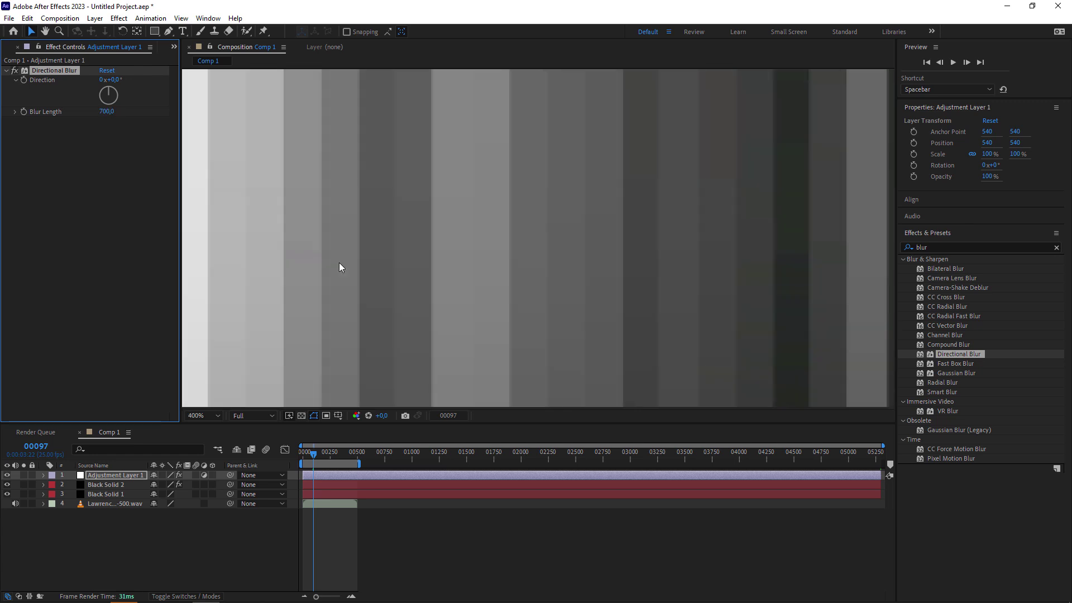
pyautogui.scroll(-1, 222, 271)
pyautogui.scroll(-1, 387, 257)
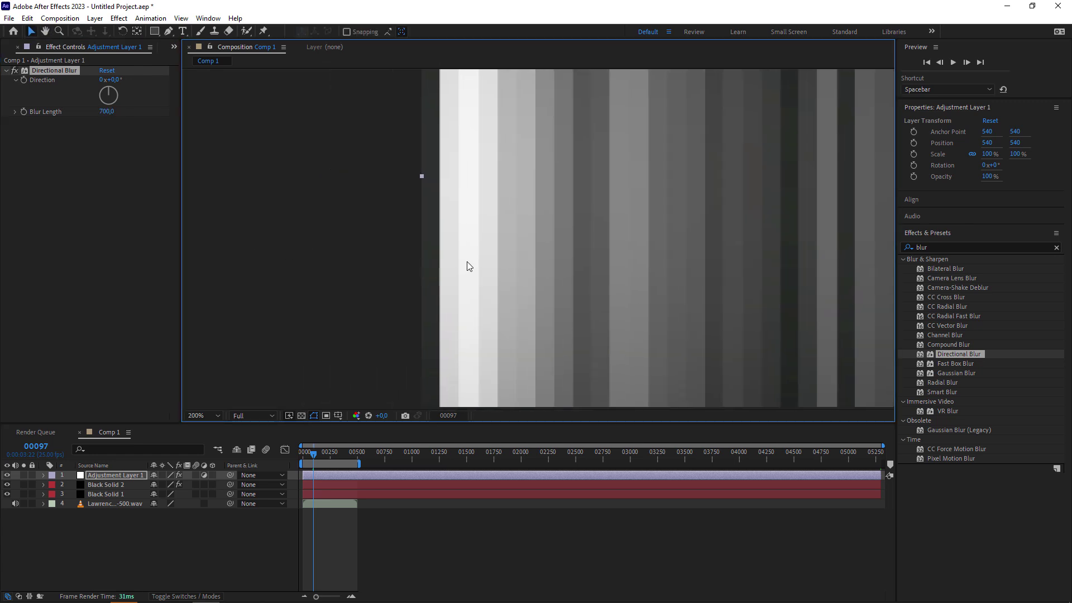
pyautogui.click(109, 485)
pyautogui.click(119, 213)
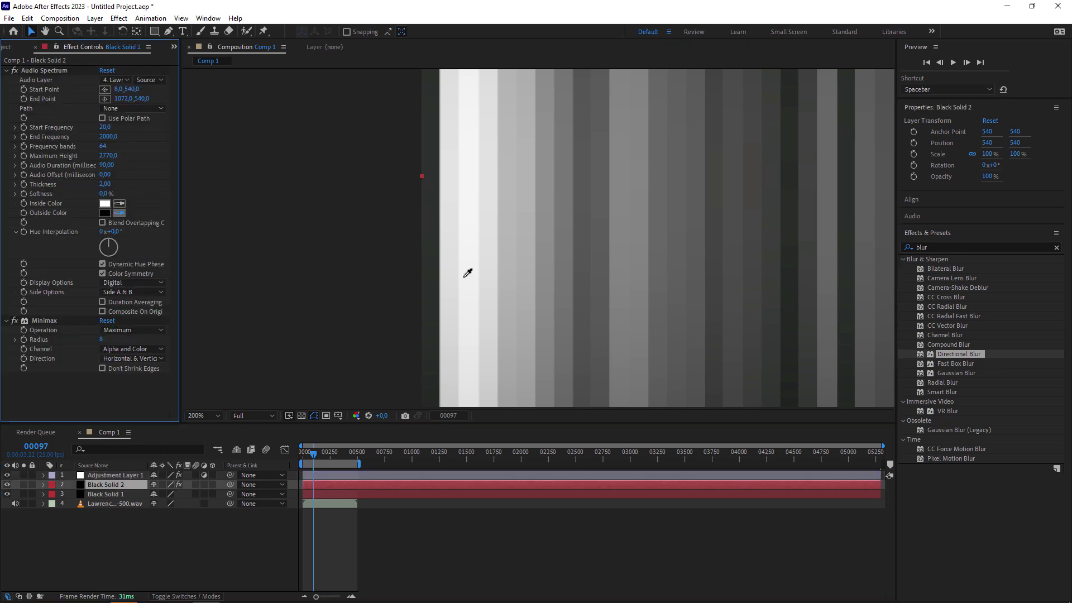
pyautogui.click(465, 276)
pyautogui.click(104, 213)
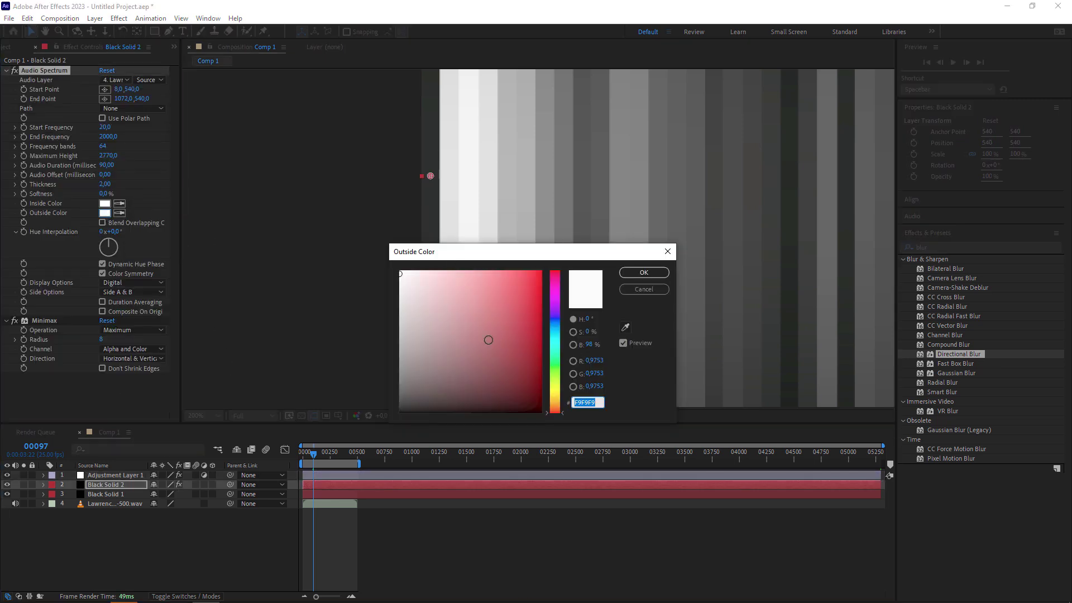
pyautogui.click(659, 291)
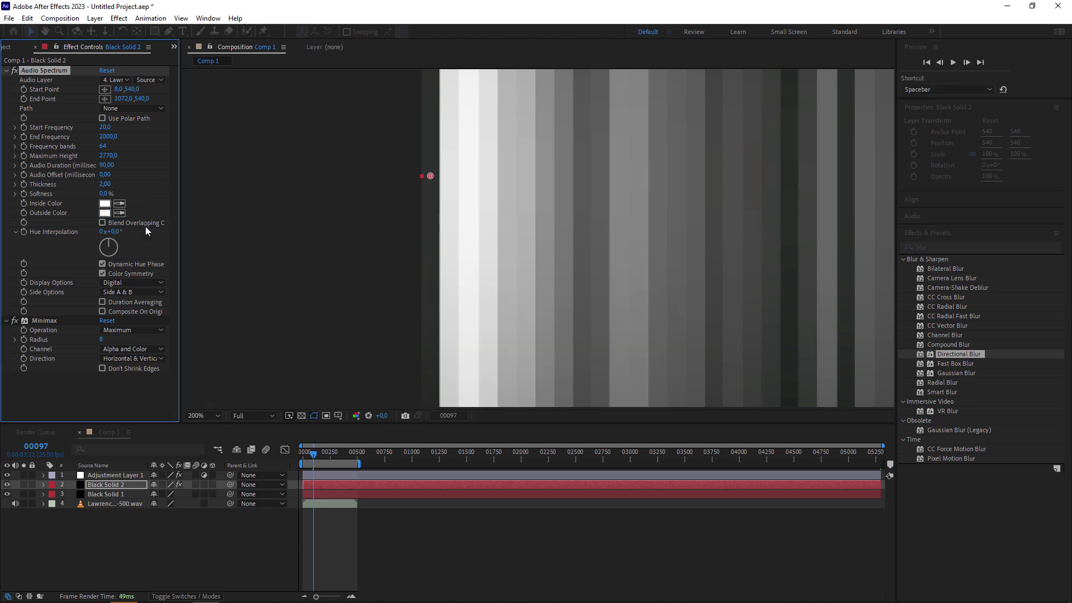
pyautogui.click(108, 213)
pyautogui.click(399, 334)
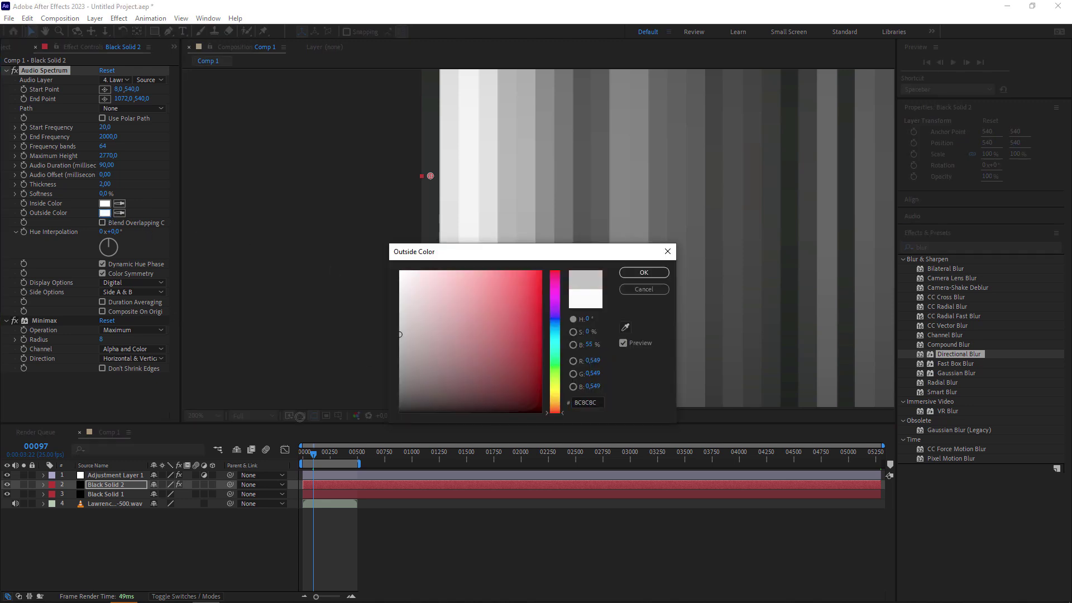
pyautogui.moveTo(400, 335); pyautogui.dragTo(400, 412)
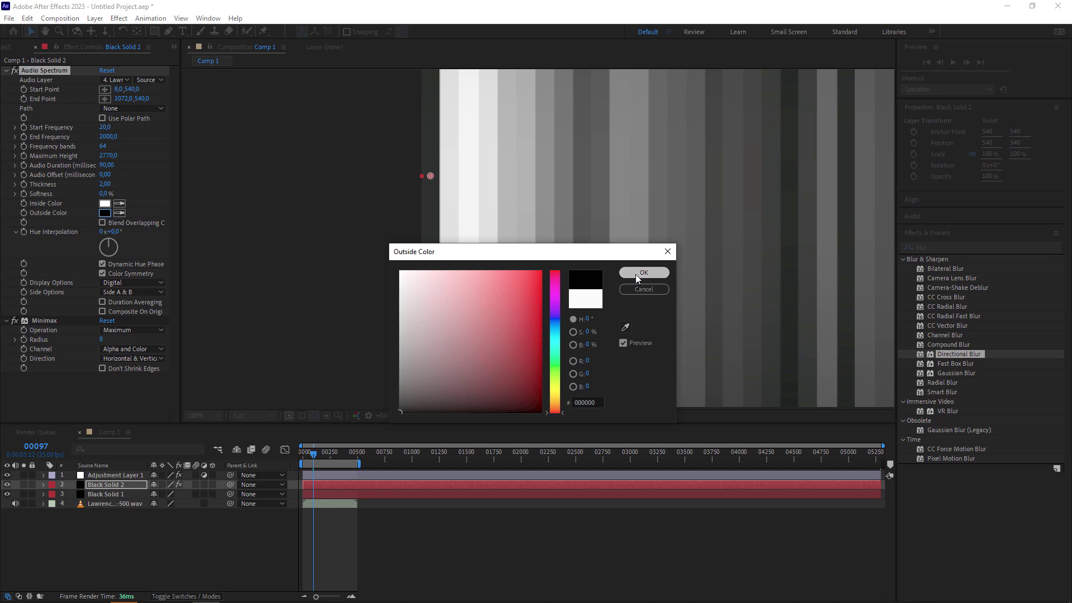
pyautogui.click(636, 274)
pyautogui.scroll(-4, 579, 311)
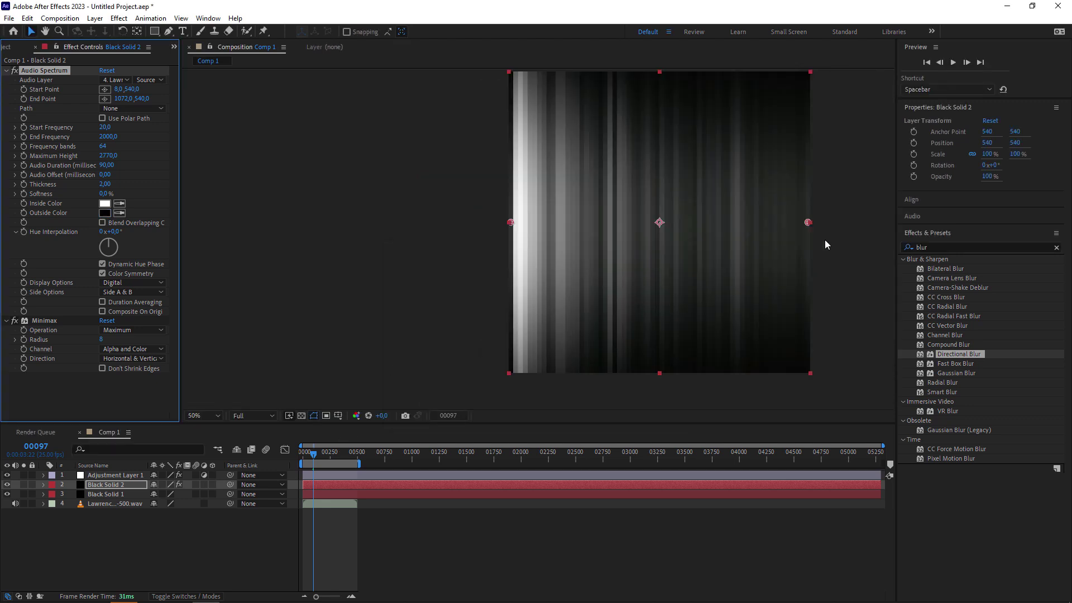
pyautogui.moveTo(825, 245); pyautogui.dragTo(637, 278, button='middle')
pyautogui.click(7, 475)
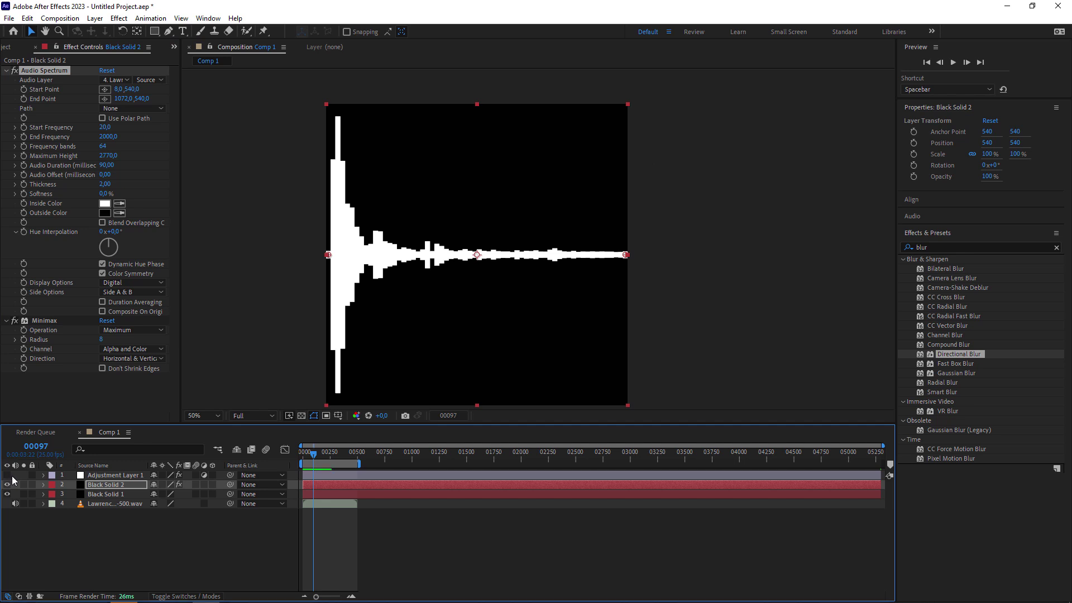
pyautogui.click(7, 475)
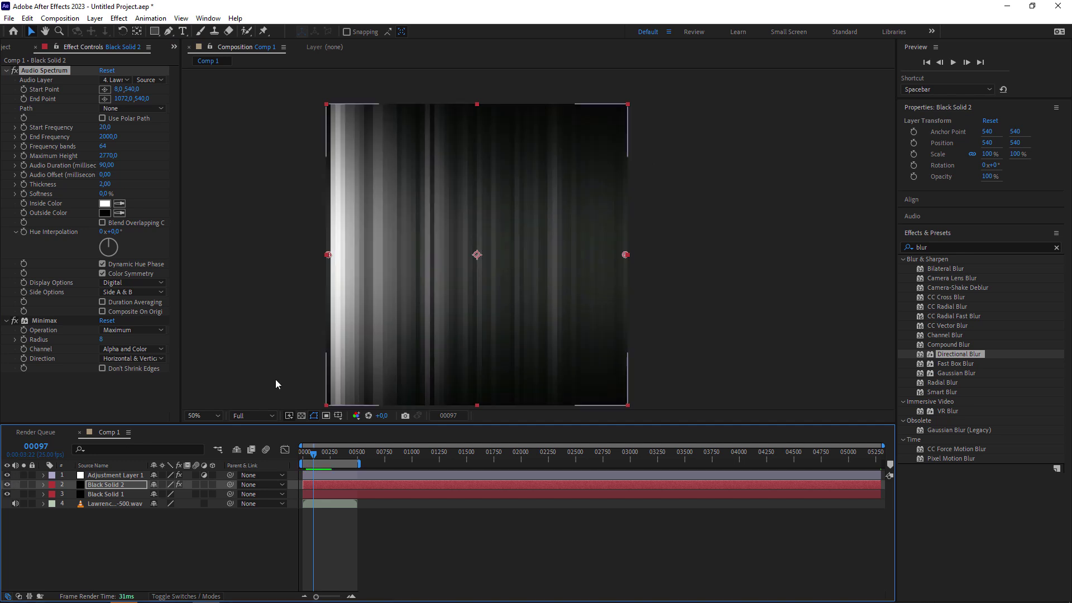
pyautogui.moveTo(296, 350); pyautogui.dragTo(334, 315, button='middle')
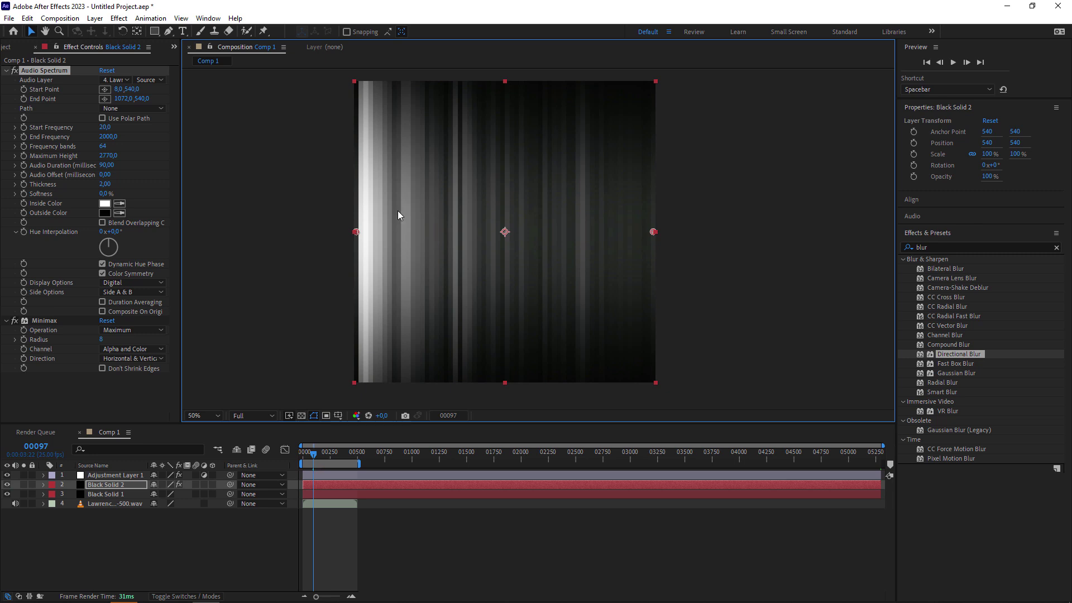
pyautogui.moveTo(403, 249); pyautogui.dragTo(419, 275)
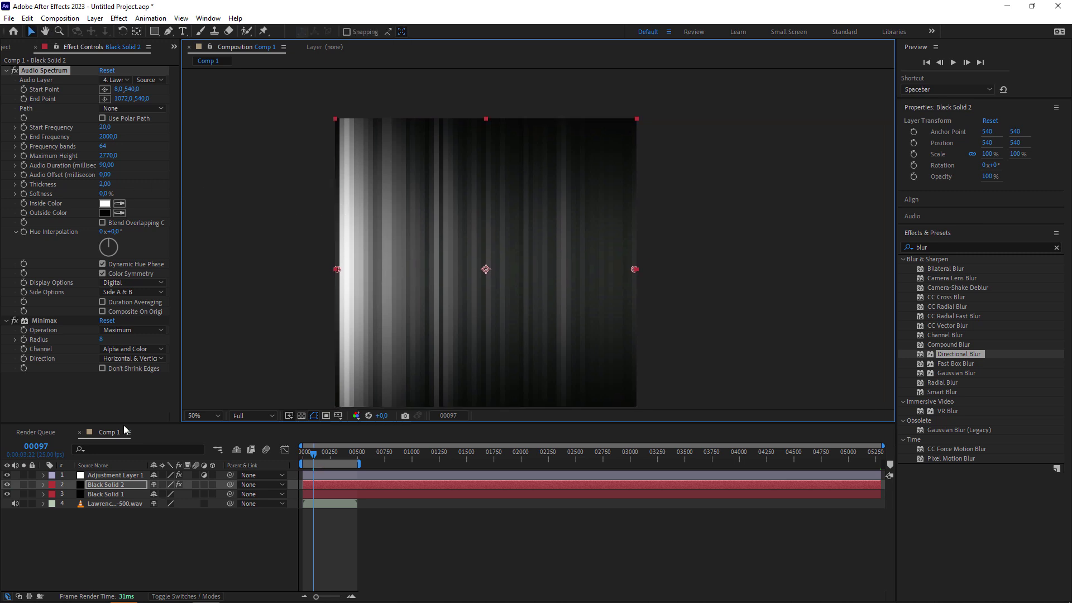
pyautogui.click(112, 475)
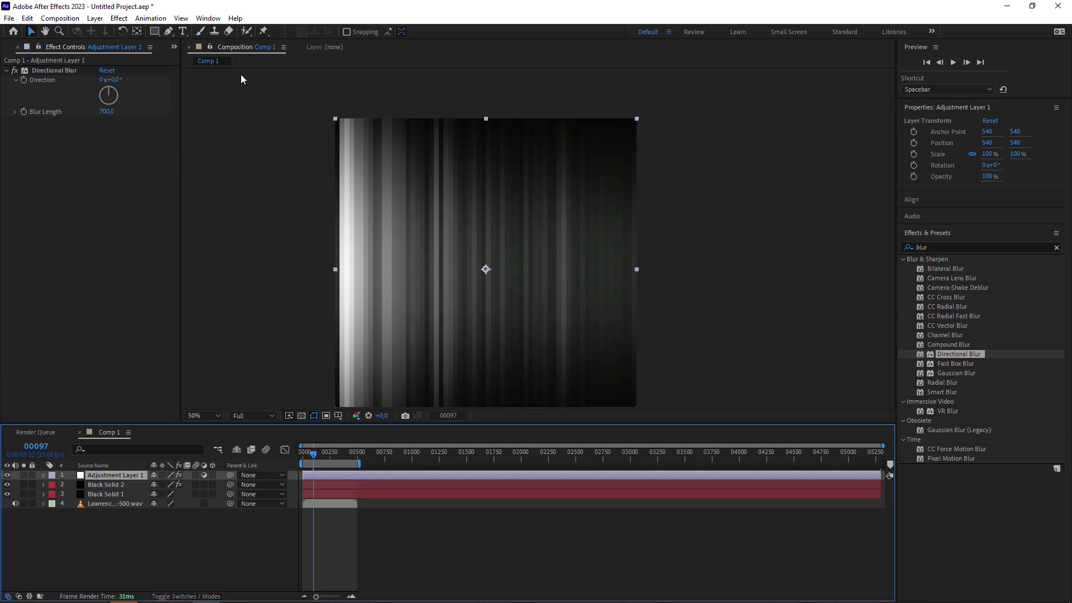
# Draw a rectangular mask over the comp's top half on Adjustment Layer 1, then collapse the layer.
pyautogui.click(154, 31)
pyautogui.moveTo(285, 97); pyautogui.dragTo(721, 270)
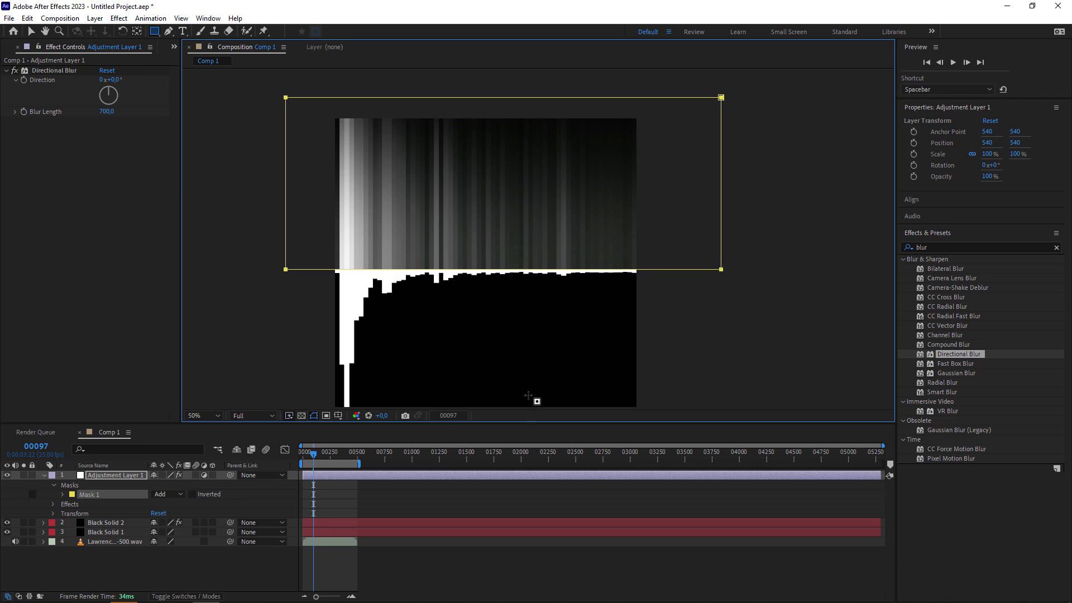
pyautogui.moveTo(538, 340); pyautogui.dragTo(522, 335)
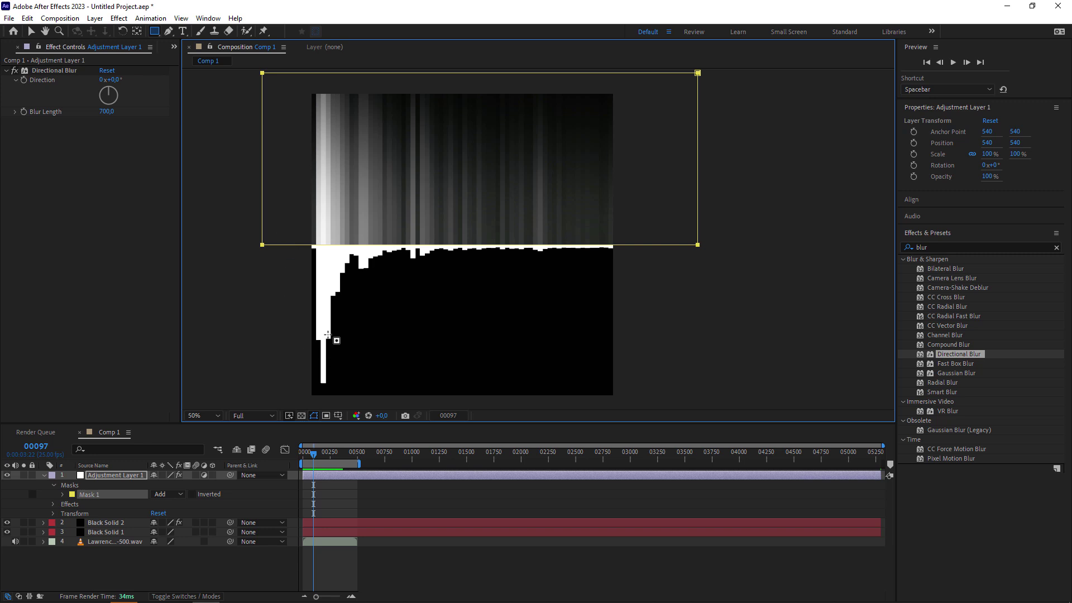
pyautogui.click(45, 475)
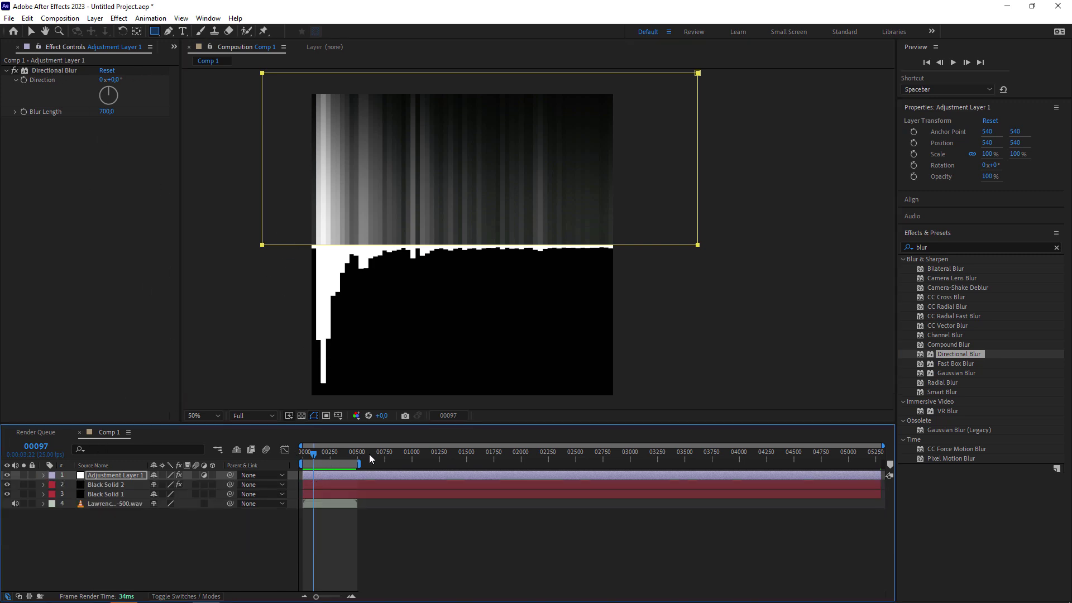
# Add Comp 1 to the Render Queue with output format OpenEXR Sequence.
pyautogui.click(60, 18)
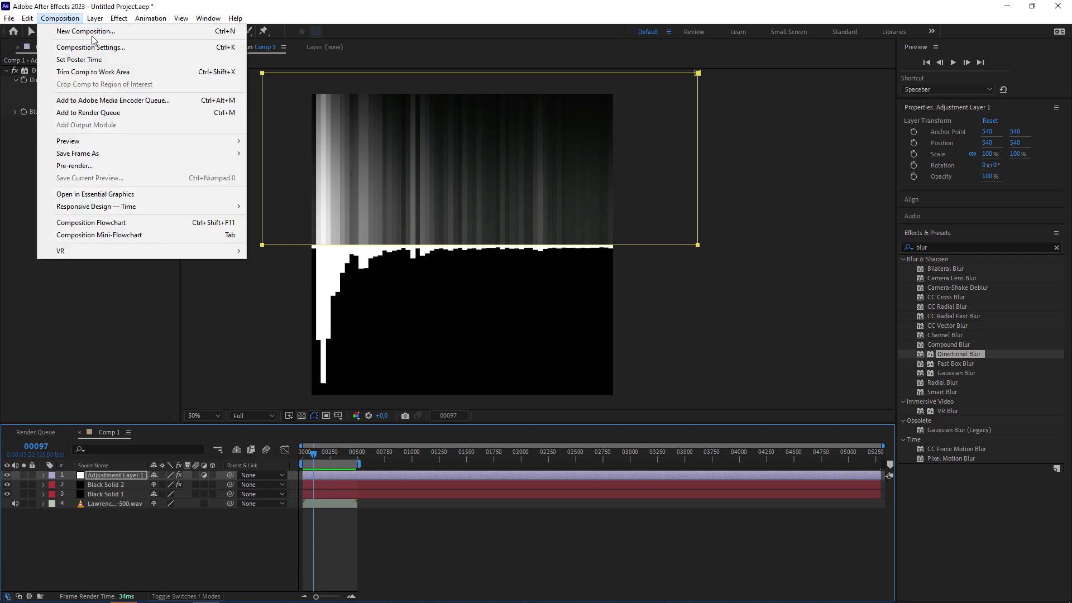
pyautogui.click(83, 112)
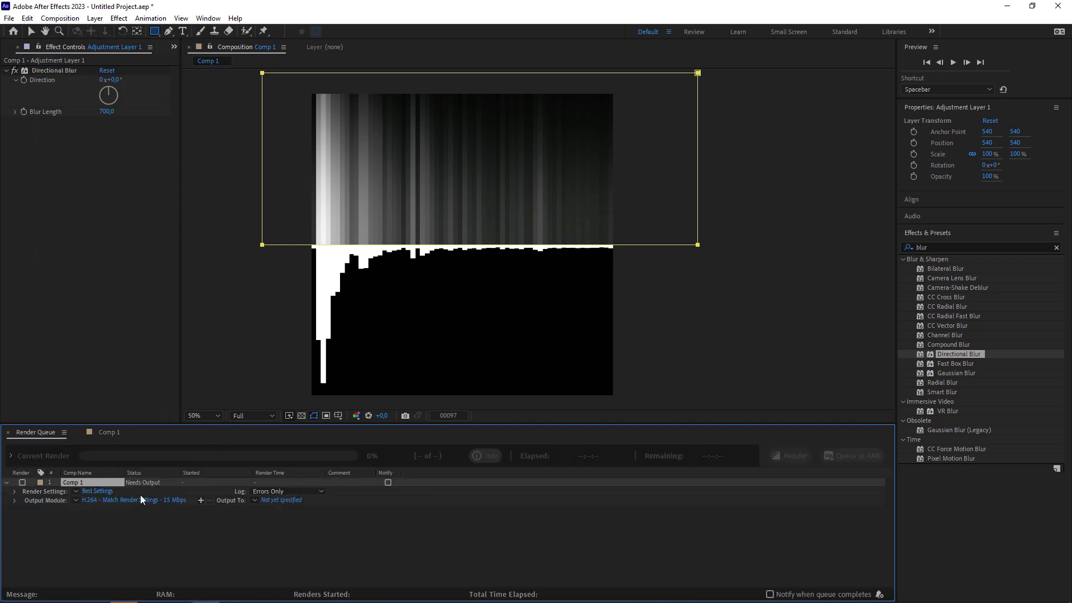
pyautogui.click(159, 502)
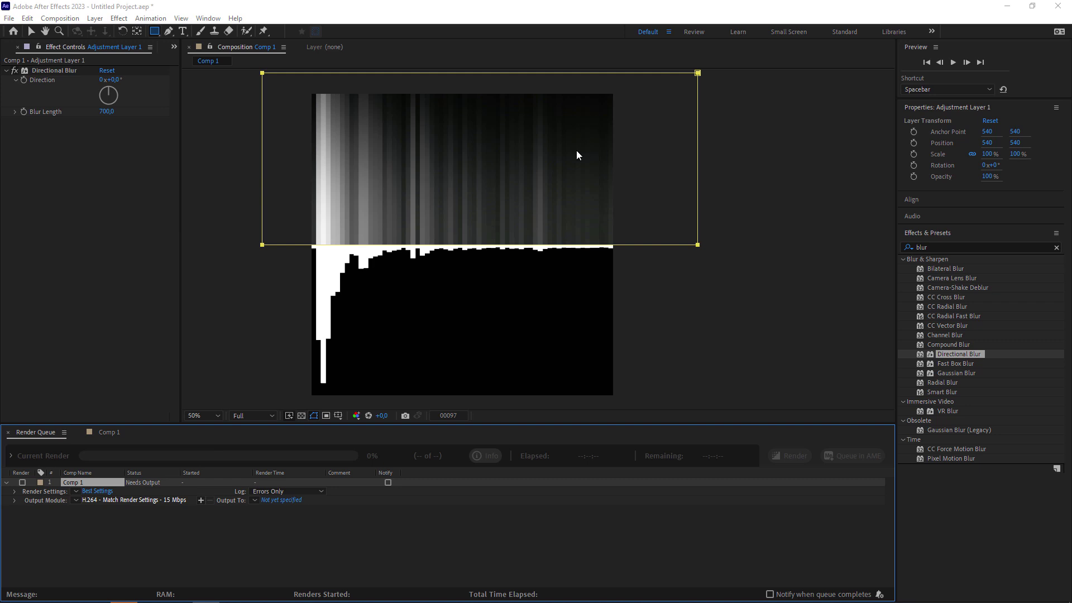
pyautogui.click(456, 204)
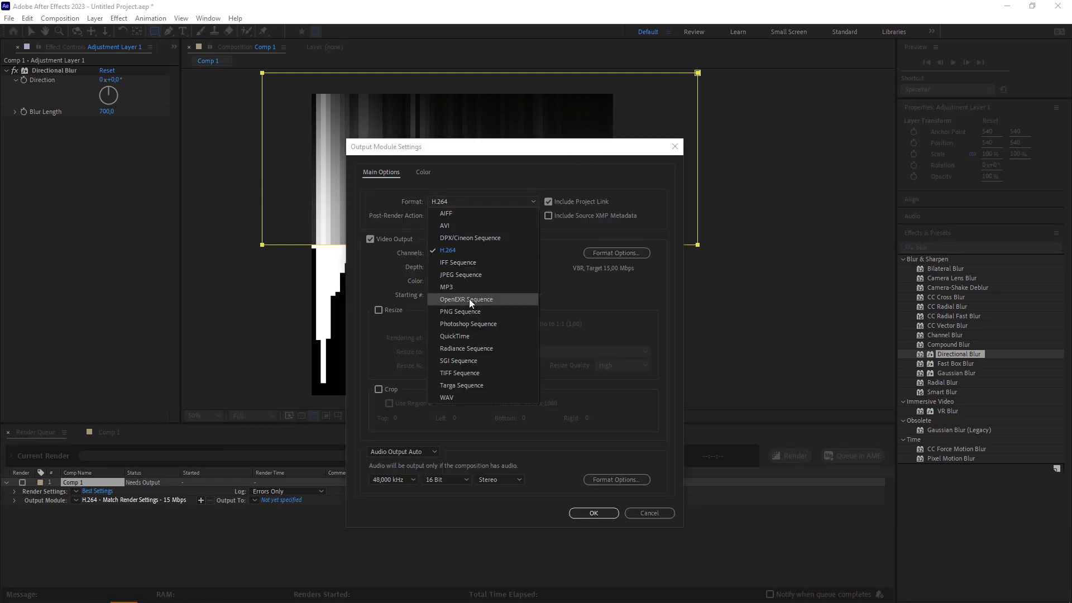
pyautogui.click(457, 301)
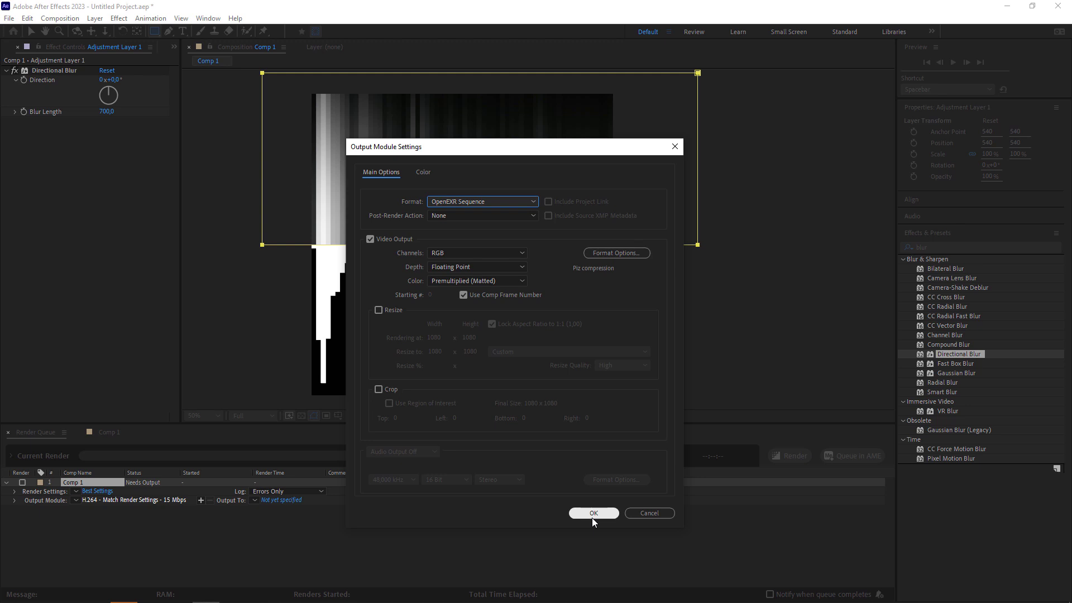
pyautogui.click(592, 518)
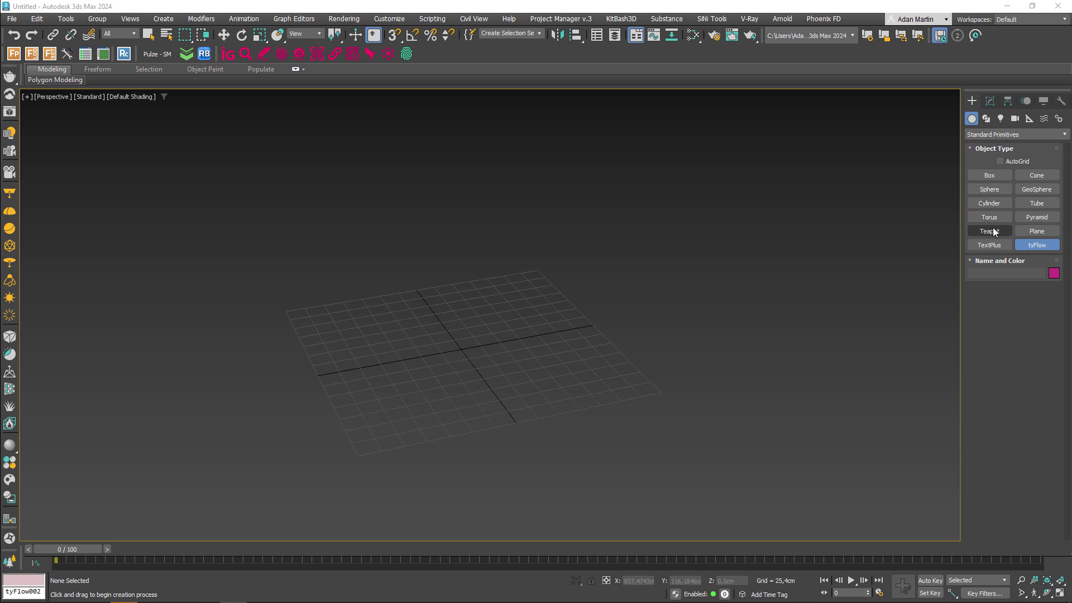
# Draw a plane across the Top viewport with a single segment.
pyautogui.click(1037, 231)
pyautogui.press('t')
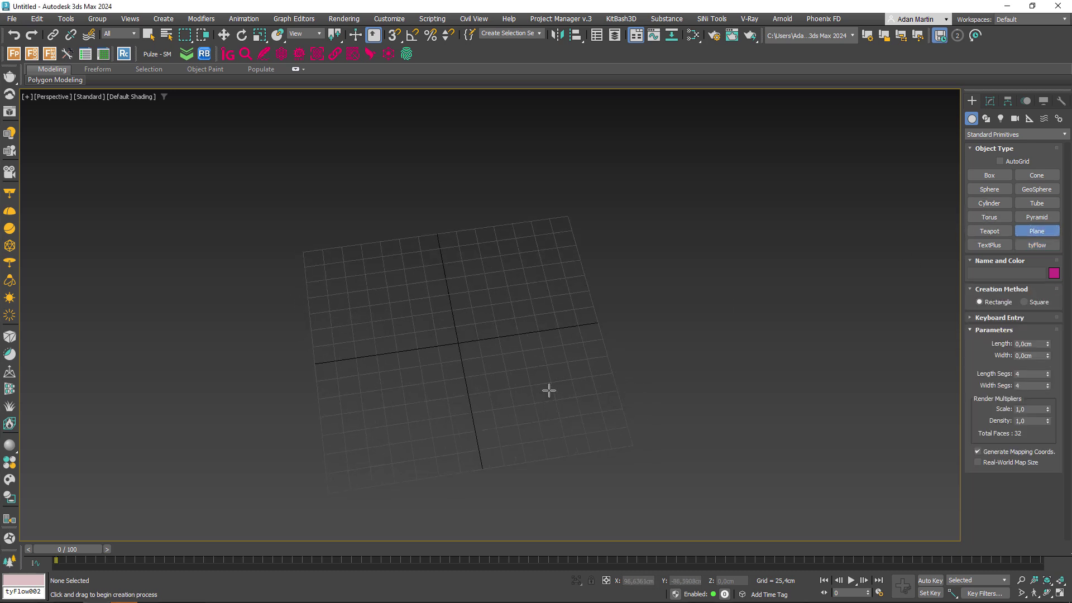
pyautogui.moveTo(258, 294); pyautogui.dragTo(750, 307)
pyautogui.moveTo(816, 315); pyautogui.dragTo(855, 334)
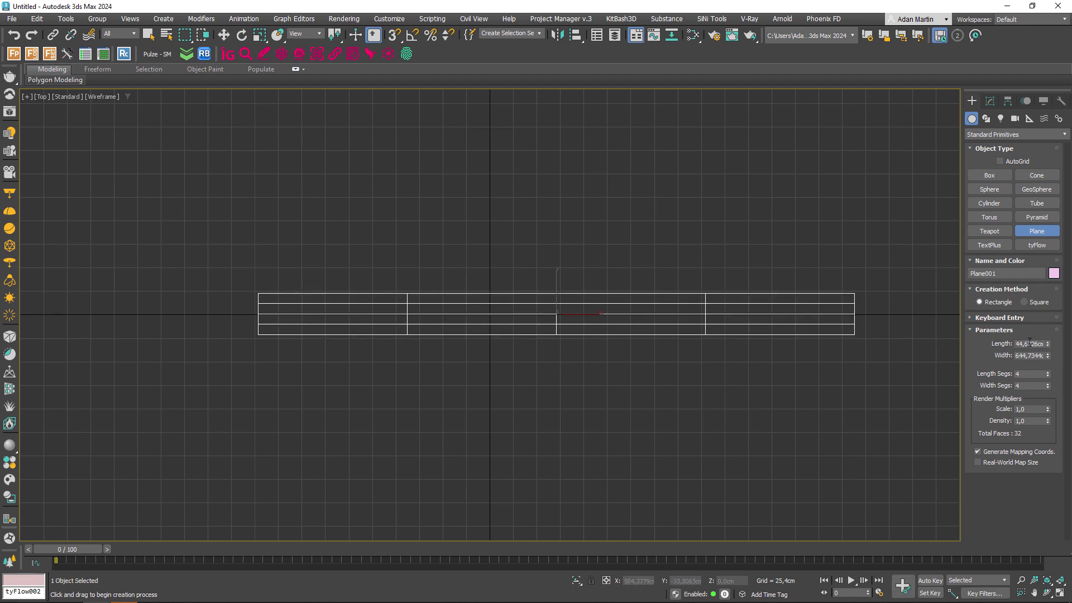
pyautogui.rightClick(1047, 377)
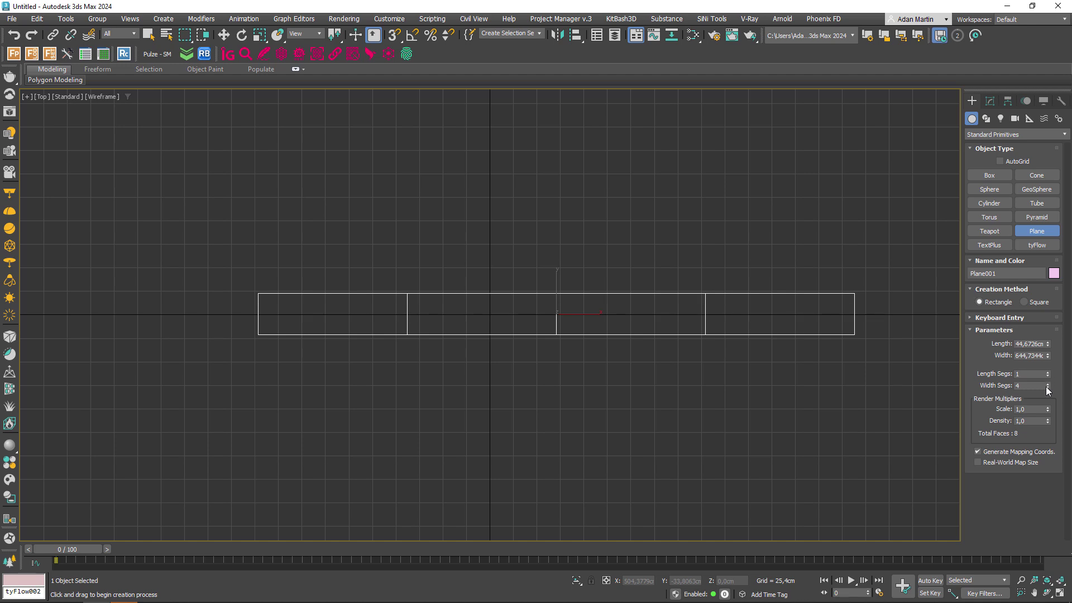
# Size the plane to 640 cm wide and 10 cm long.
pyautogui.doubleClick(1029, 355)
pyautogui.write('64')
pyautogui.press('Return')
pyautogui.doubleClick(1017, 344)
pyautogui.write('1')
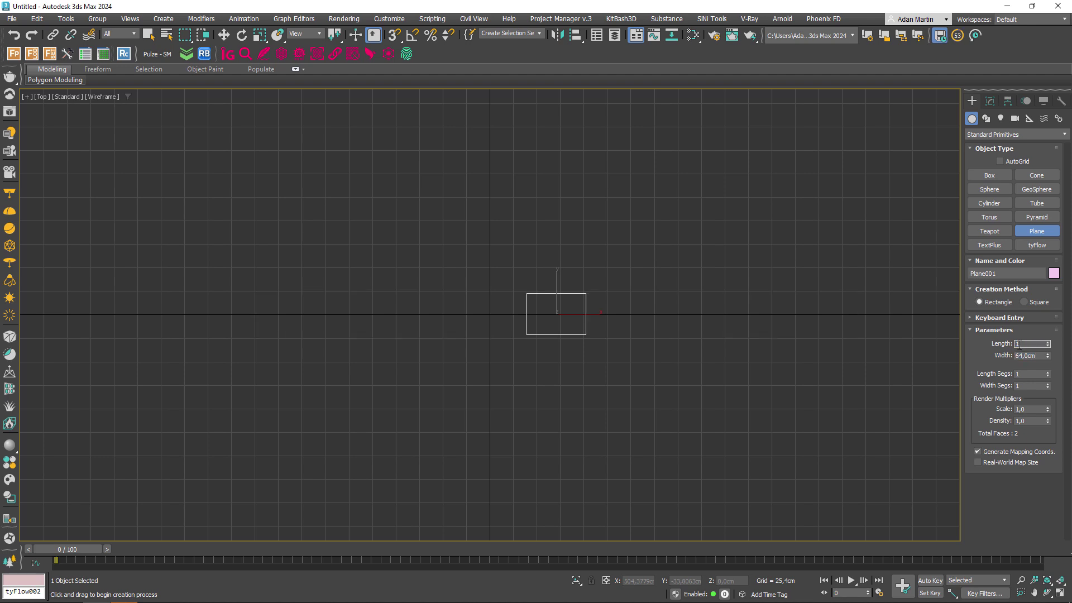
pyautogui.press('Return')
pyautogui.scroll(5, 578, 279)
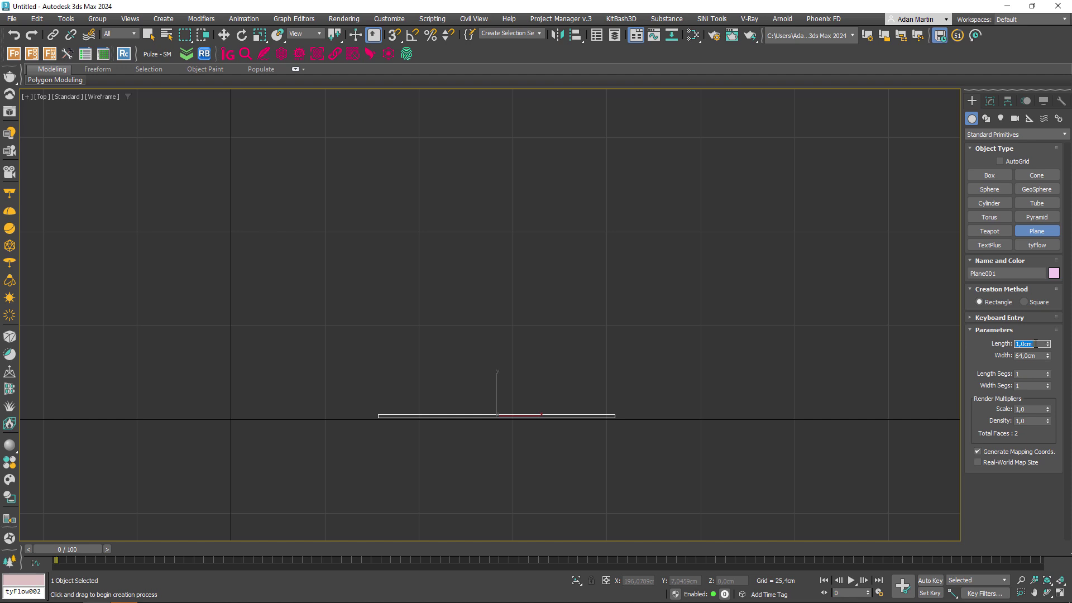
pyautogui.write('0')
pyautogui.press('Return')
pyautogui.moveTo(1048, 358); pyautogui.dragTo(952, 353)
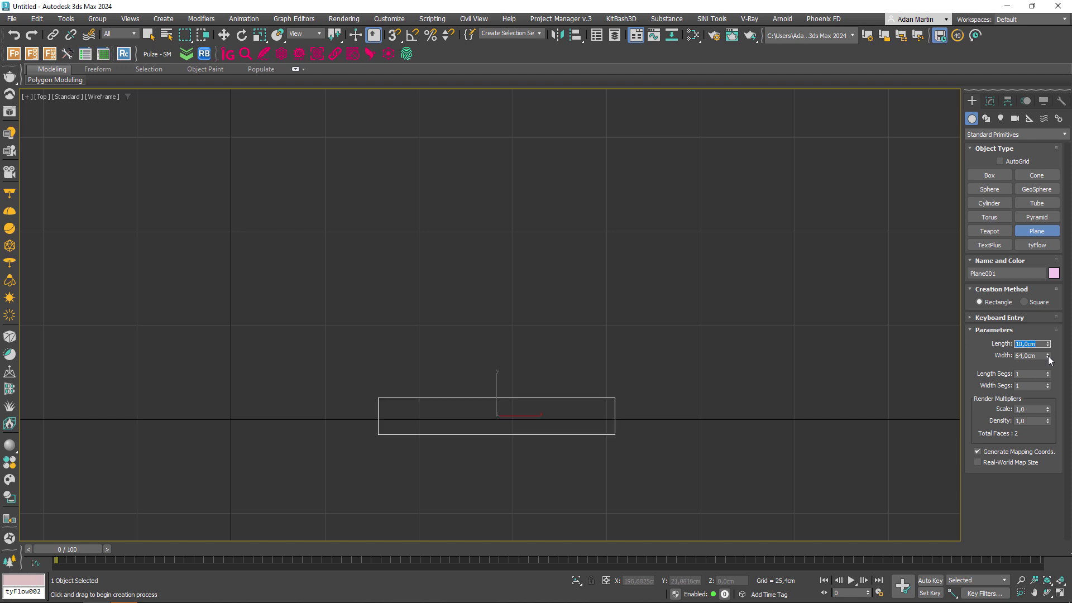
pyautogui.doubleClick(1031, 357)
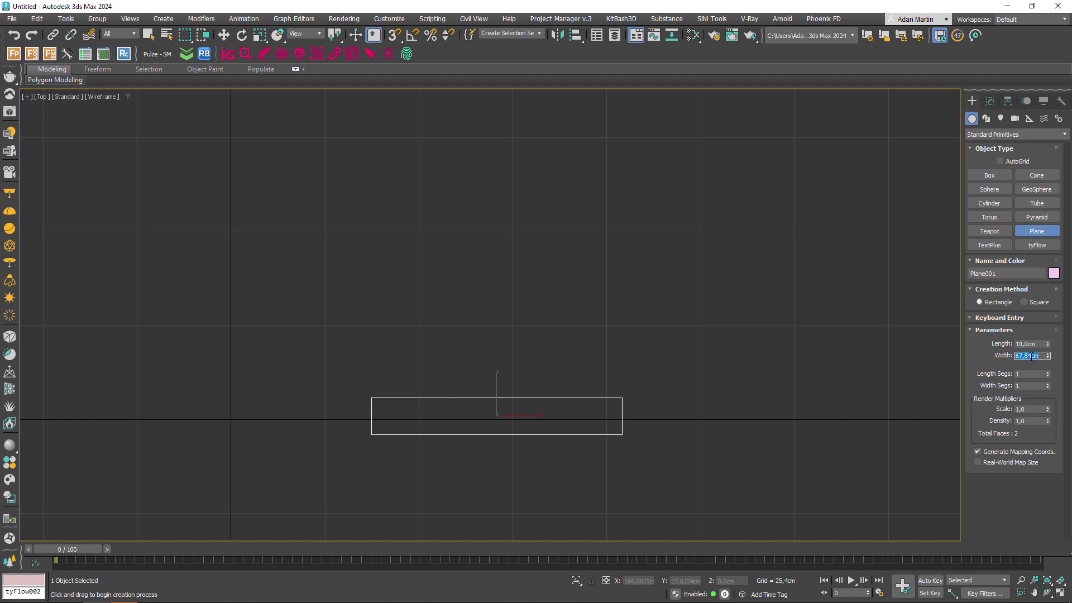
pyautogui.write('0')
pyautogui.press('Return')
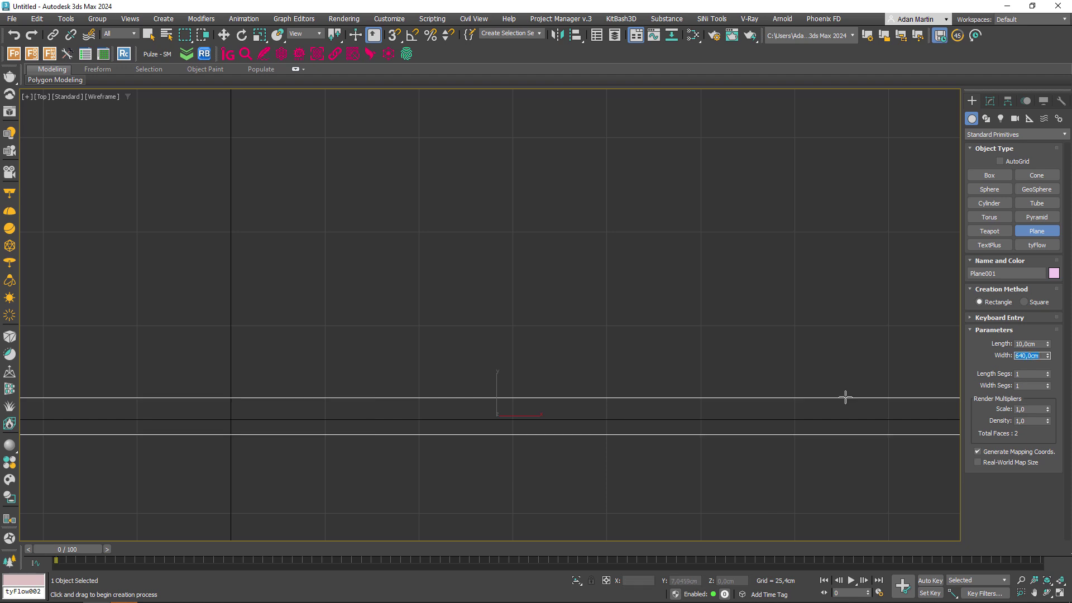
# Give the plane 64 width segments.
pyautogui.scroll(-5, 842, 395)
pyautogui.press('Tab')
pyautogui.write('64')
pyautogui.press('Return')
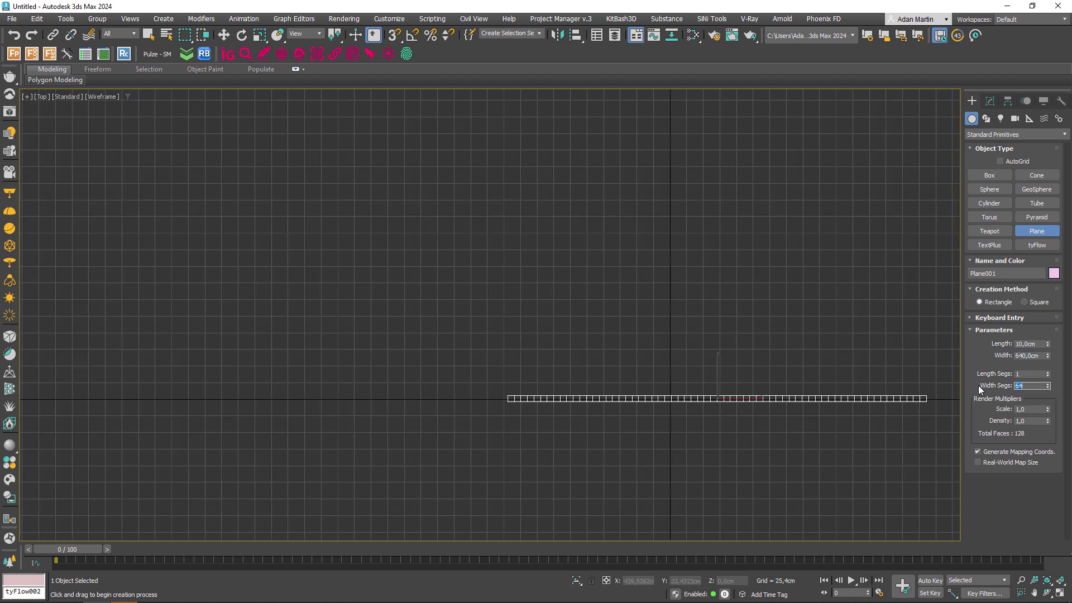
# Zoom in on the segmented plane and show it shaded with F3.
pyautogui.moveTo(720, 427); pyautogui.dragTo(447, 335, button='middle')
pyautogui.scroll(3, 447, 335)
pyautogui.moveTo(192, 296)
pyautogui.mouseDown(button='middle')
pyautogui.moveTo(236, 243)
pyautogui.moveTo(240, 273)
pyautogui.mouseUp(button='middle')
pyautogui.scroll(4, 236, 244)
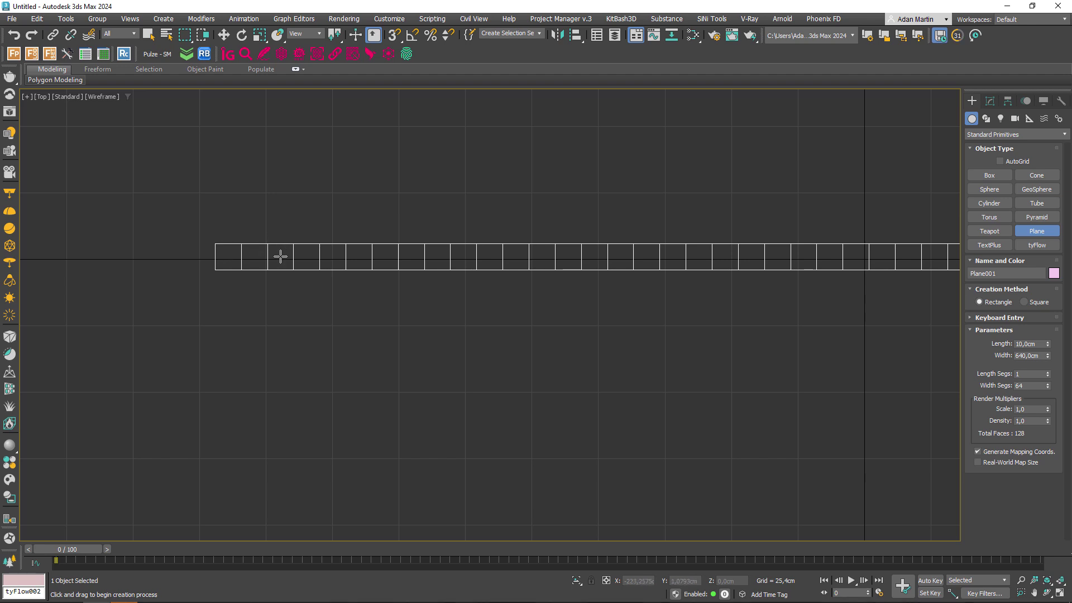
pyautogui.scroll(5, 277, 254)
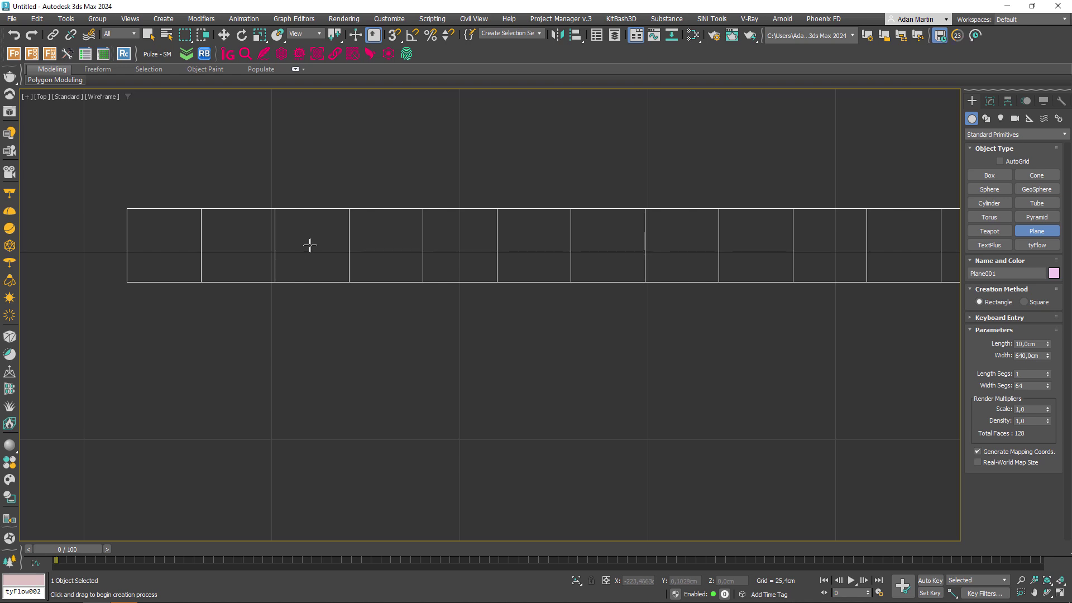
pyautogui.scroll(-7, 329, 250)
pyautogui.press('F3')
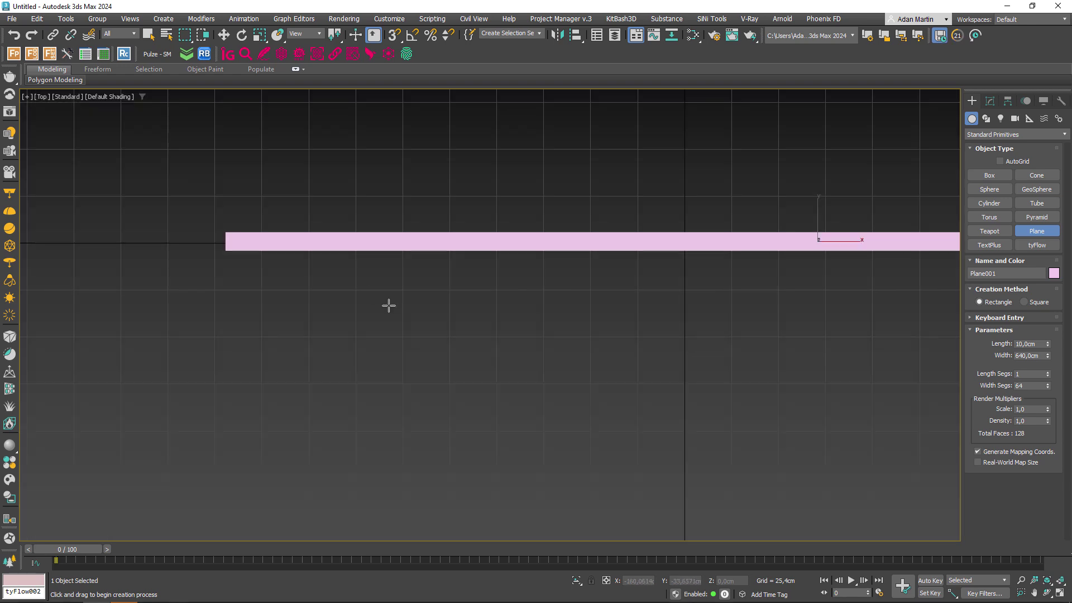
pyautogui.scroll(-5, 391, 313)
# Leave creation mode, open the Slate Material Editor, and frame the plane.
pyautogui.press('w')
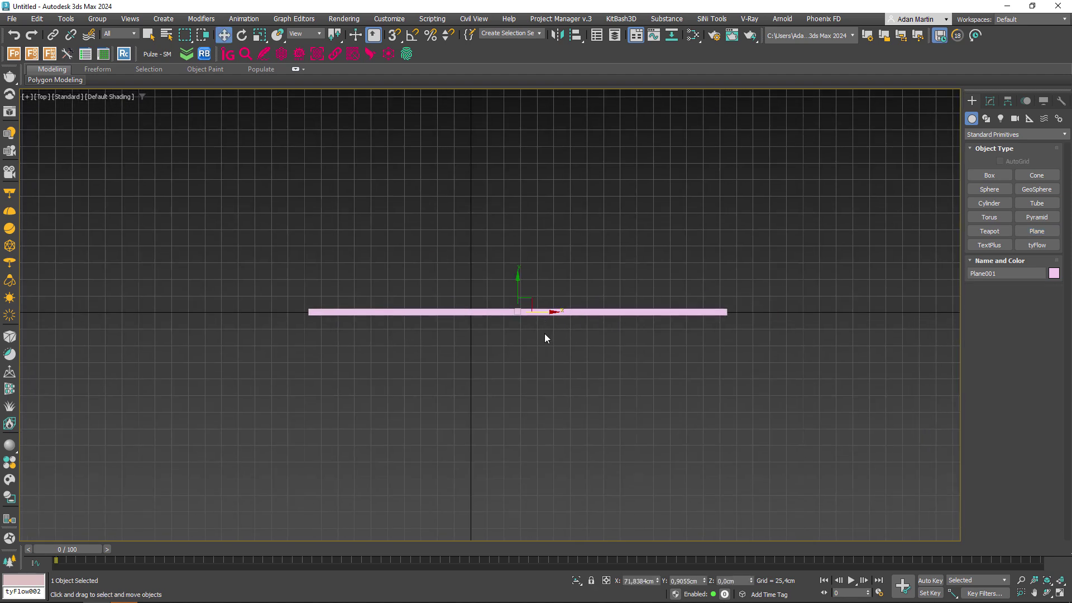
pyautogui.press('m')
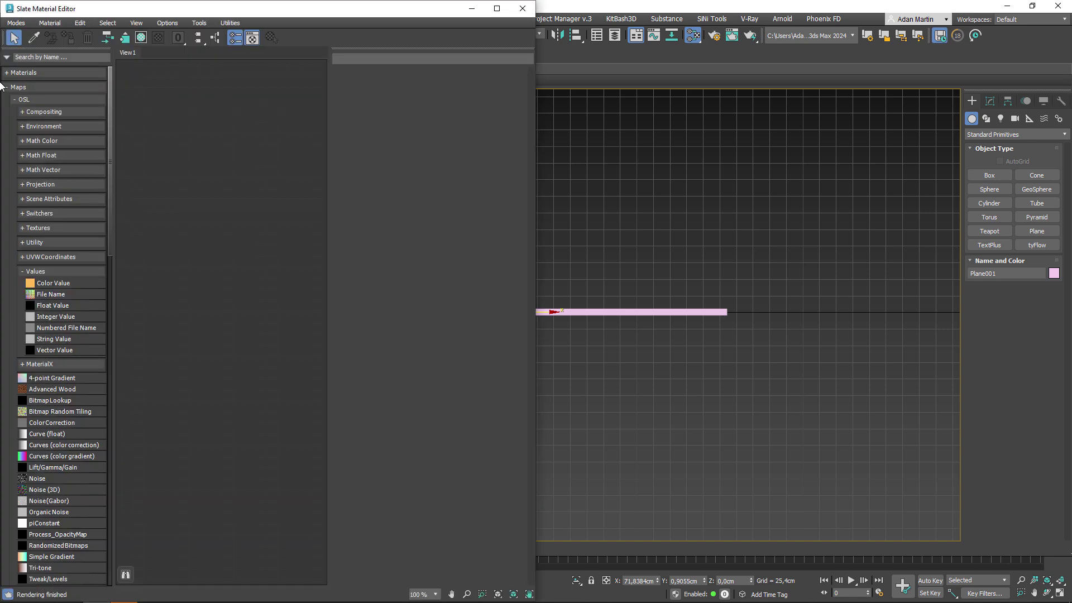
pyautogui.press('z')
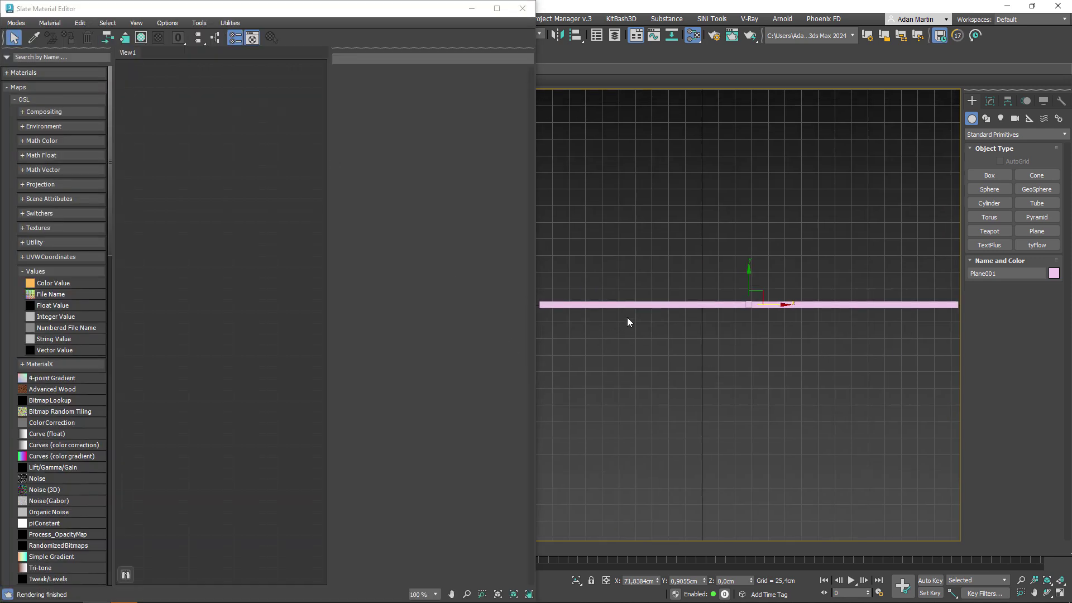
pyautogui.rightClick(93, 55)
pyautogui.click(112, 140)
# Create a new VRayMtl, Material #25, with the editor docked on the left half.
pyautogui.rightClick(131, 212)
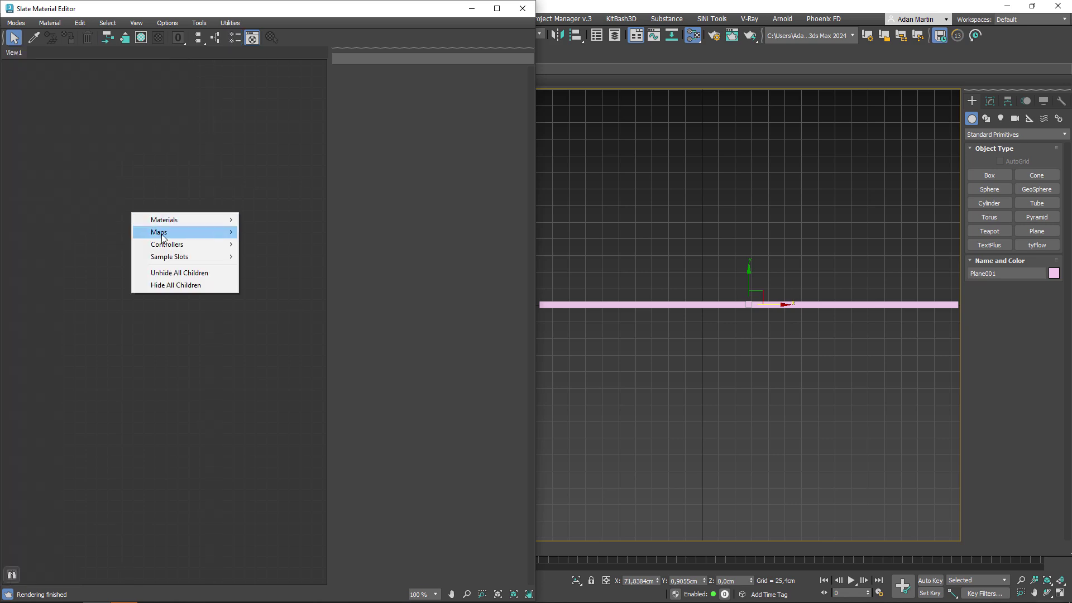
pyautogui.click(258, 178)
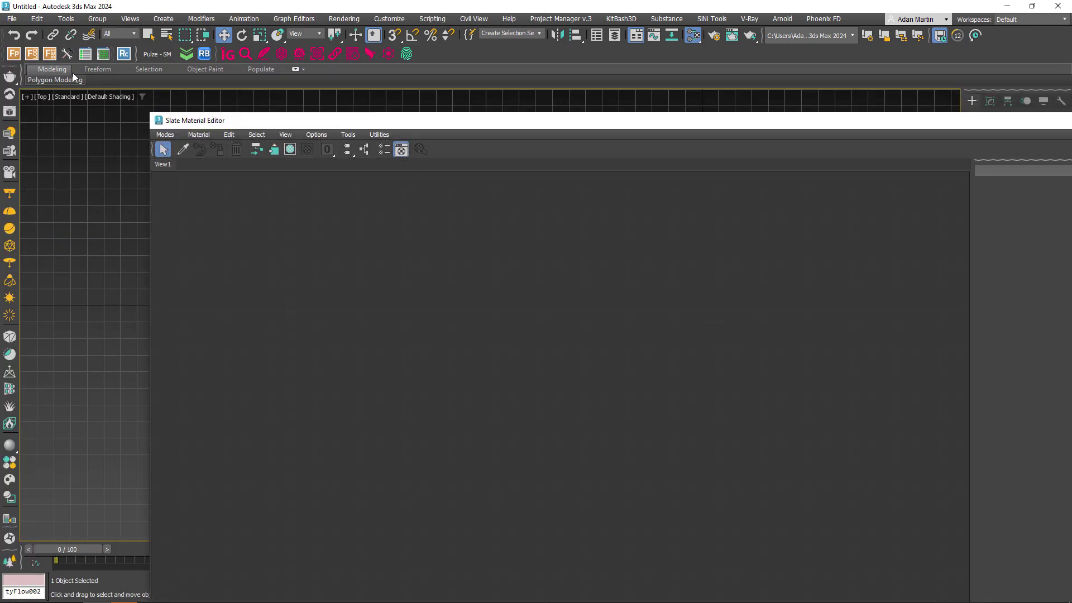
pyautogui.click(10, 95)
pyautogui.click(581, 350)
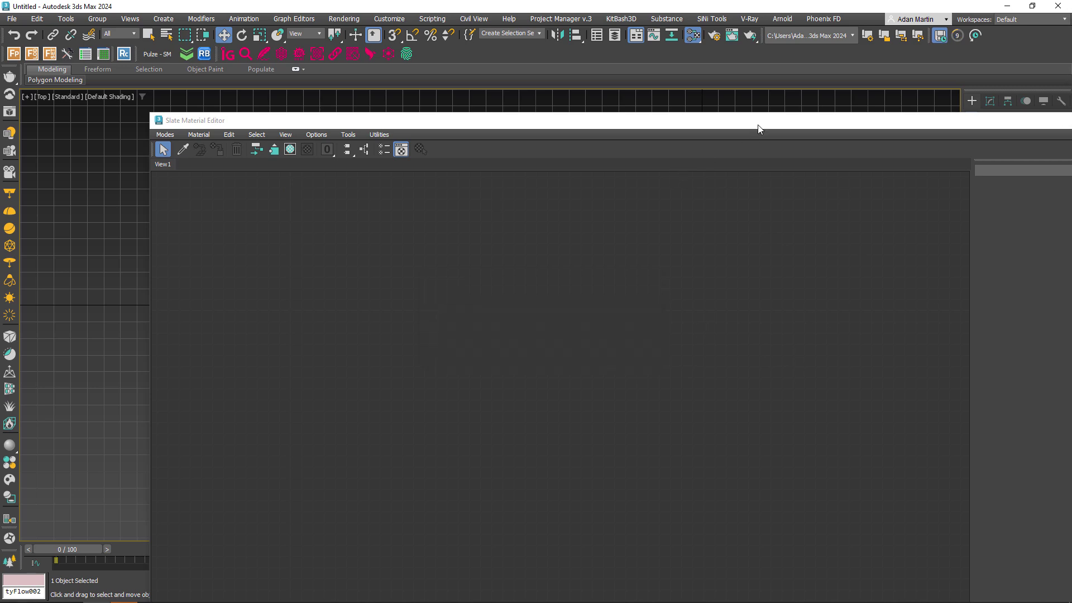
pyautogui.moveTo(758, 127)
pyautogui.mouseDown()
pyautogui.moveTo(608, 22)
pyautogui.moveTo(454, 54)
pyautogui.moveTo(1, 53)
pyautogui.mouseUp()
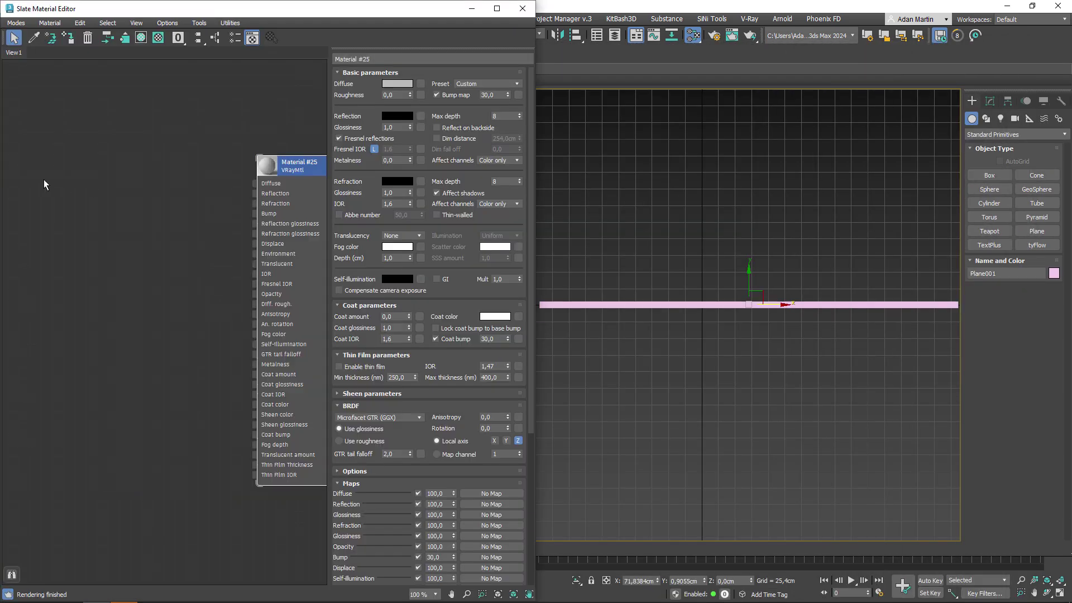
pyautogui.rightClick(44, 181)
pyautogui.moveTo(94, 199)
pyautogui.moveTo(177, 248)
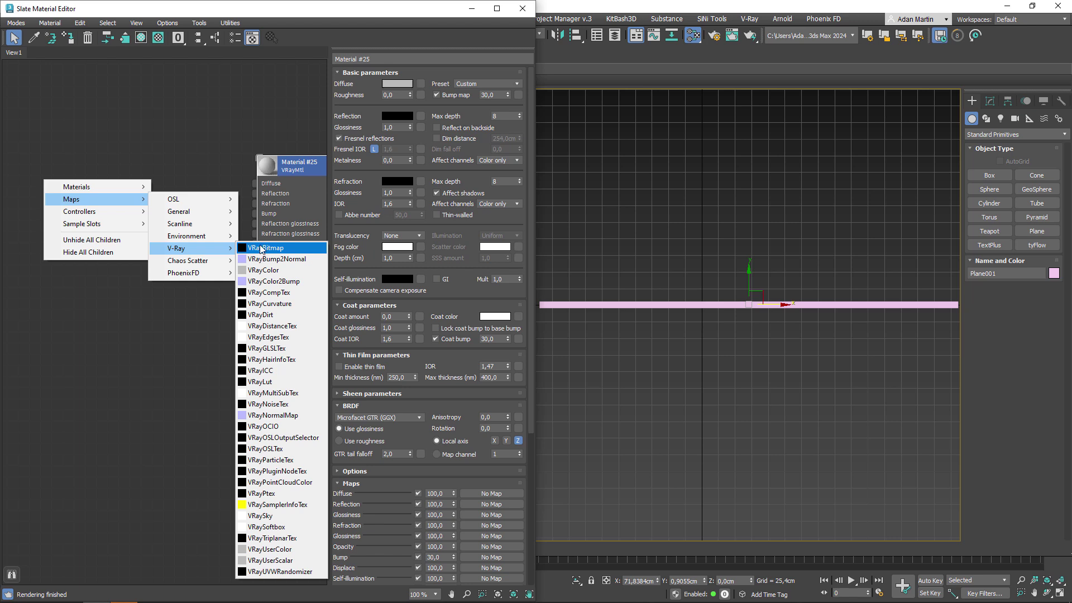
# Load EXR_Tuto_00000.exr as a sequence, frames 0 to 500, into a new VRayBitmap.
pyautogui.click(258, 248)
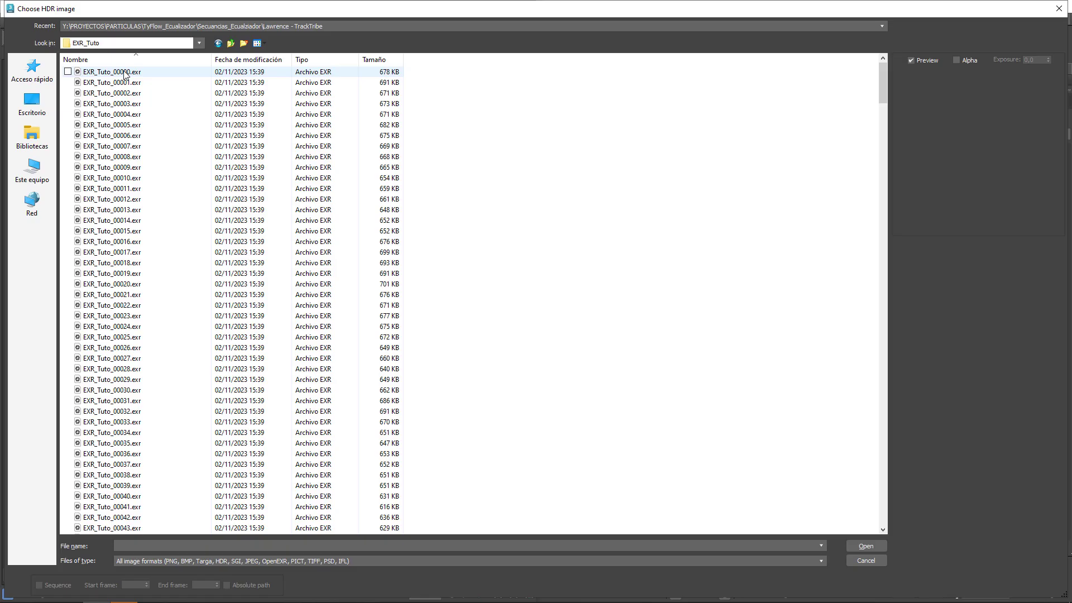
pyautogui.click(112, 71)
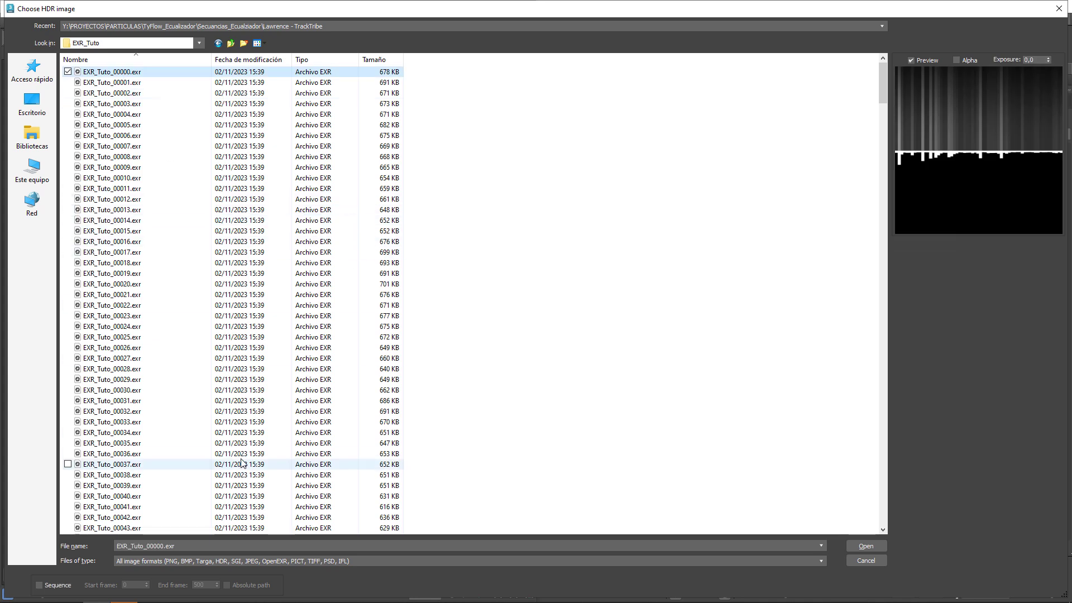
pyautogui.click(39, 586)
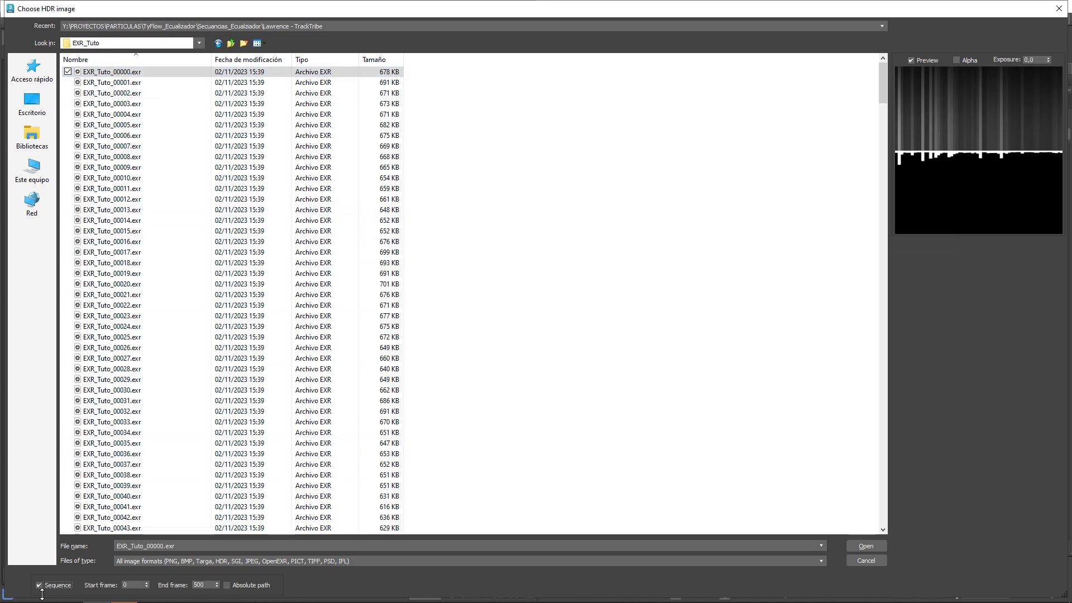
pyautogui.doubleClick(136, 584)
pyautogui.doubleClick(204, 585)
pyautogui.click(865, 545)
pyautogui.doubleClick(115, 199)
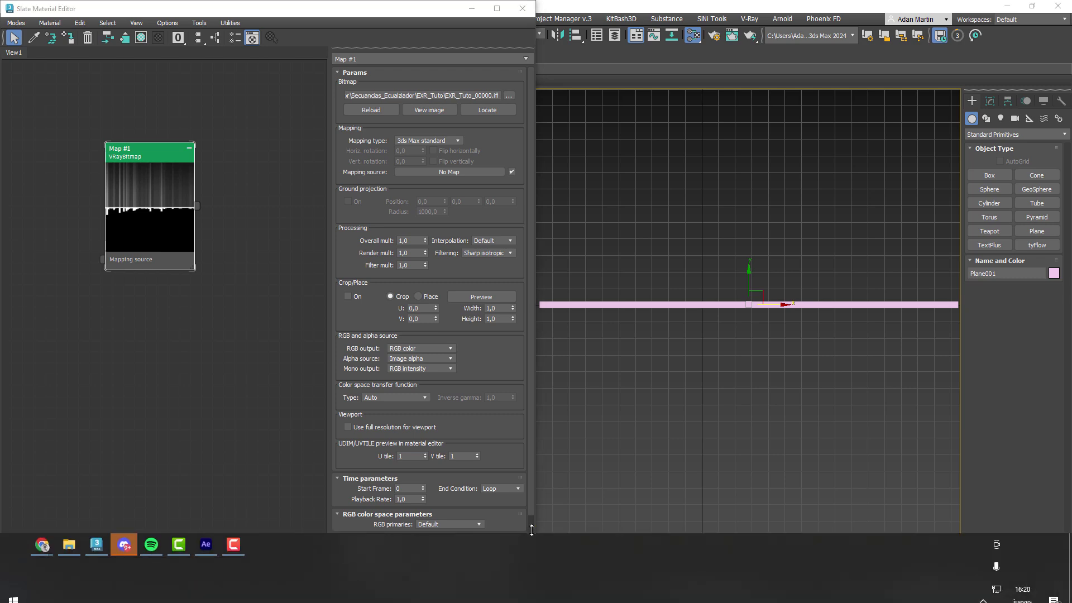
# Scrub the timeline to frame 3 to check the waveform map animates.
pyautogui.moveTo(535, 598); pyautogui.dragTo(504, 533)
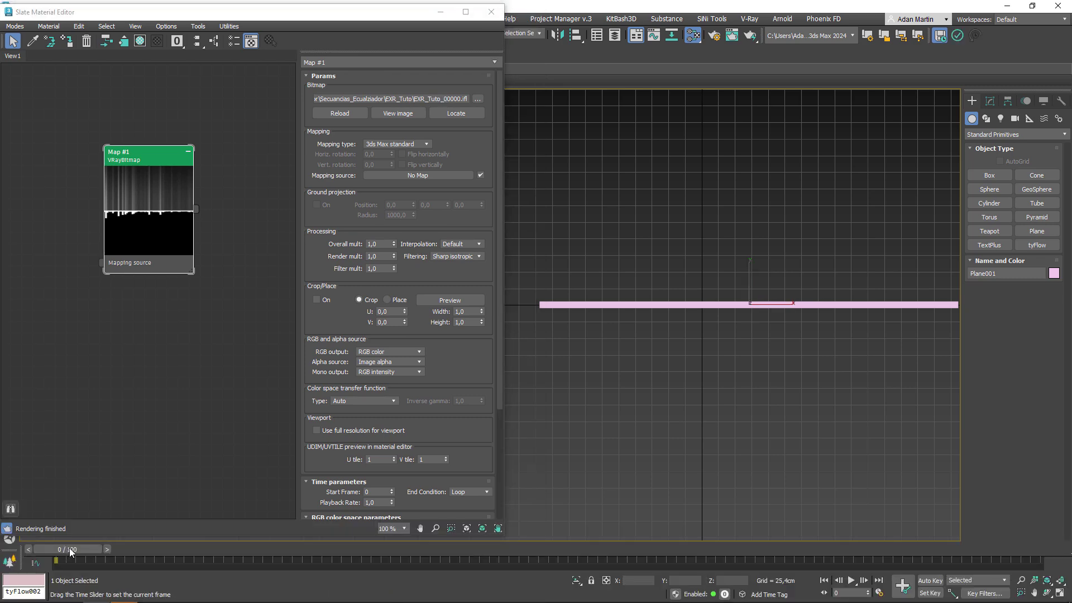
pyautogui.moveTo(72, 548); pyautogui.dragTo(162, 548)
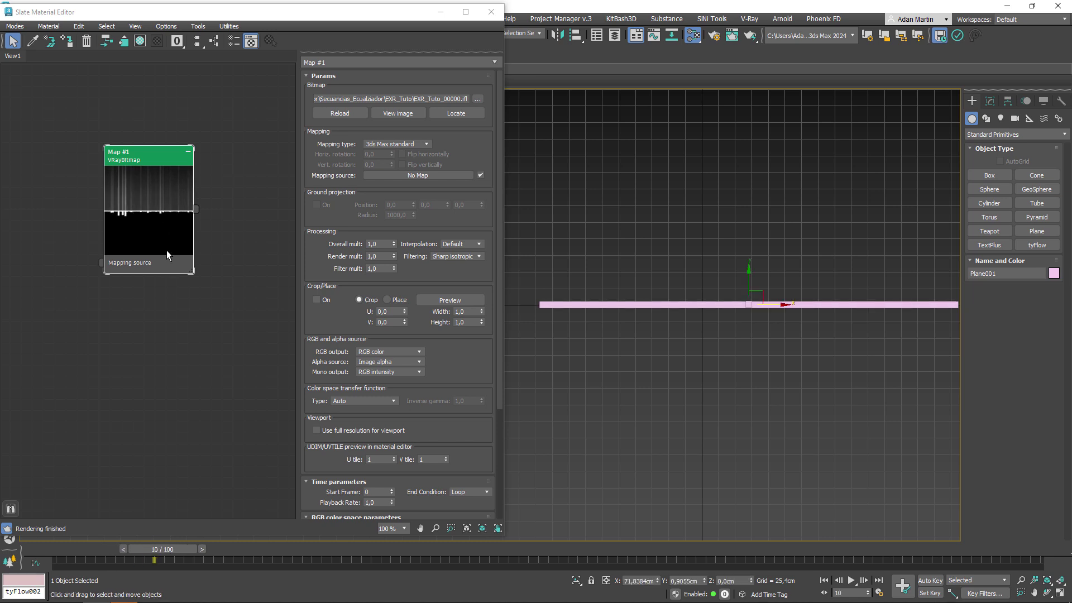
pyautogui.scroll(2, 217, 242)
pyautogui.scroll(-2, 193, 195)
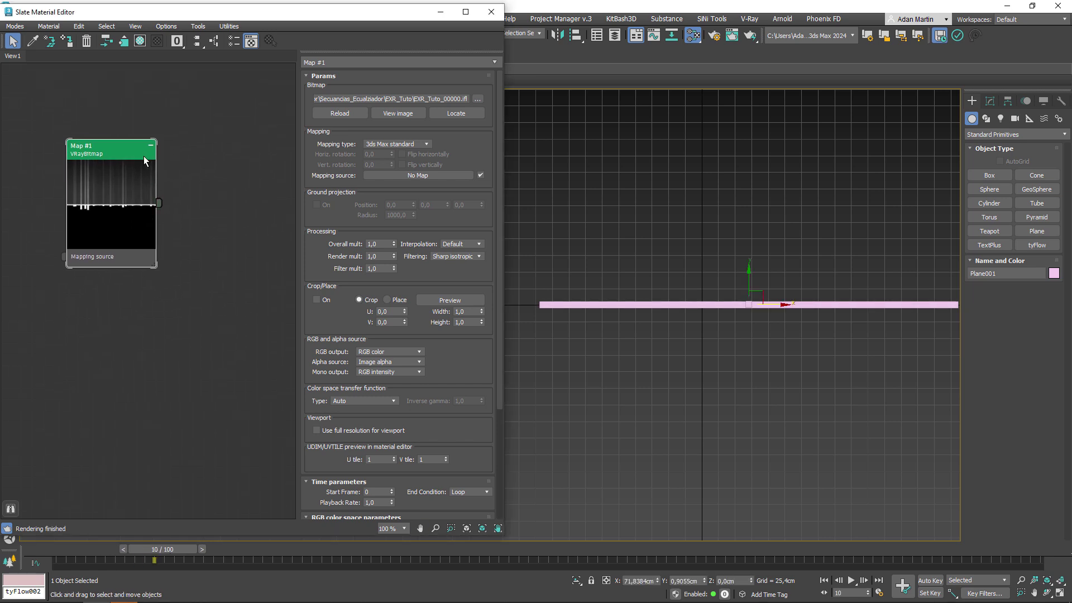
pyautogui.scroll(2, 84, 214)
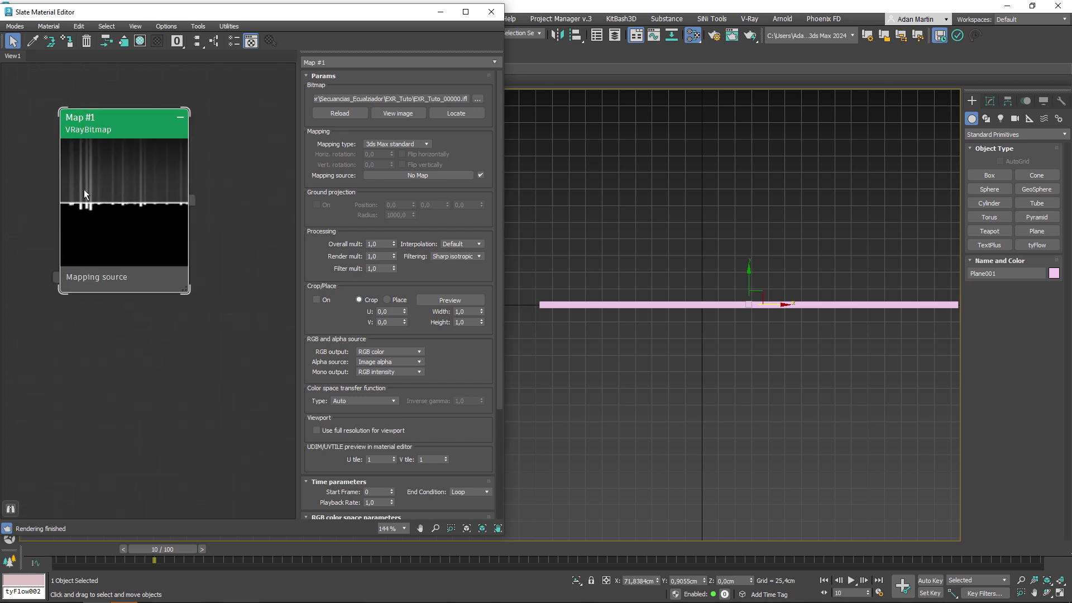
pyautogui.scroll(1, 83, 193)
pyautogui.scroll(1, 127, 223)
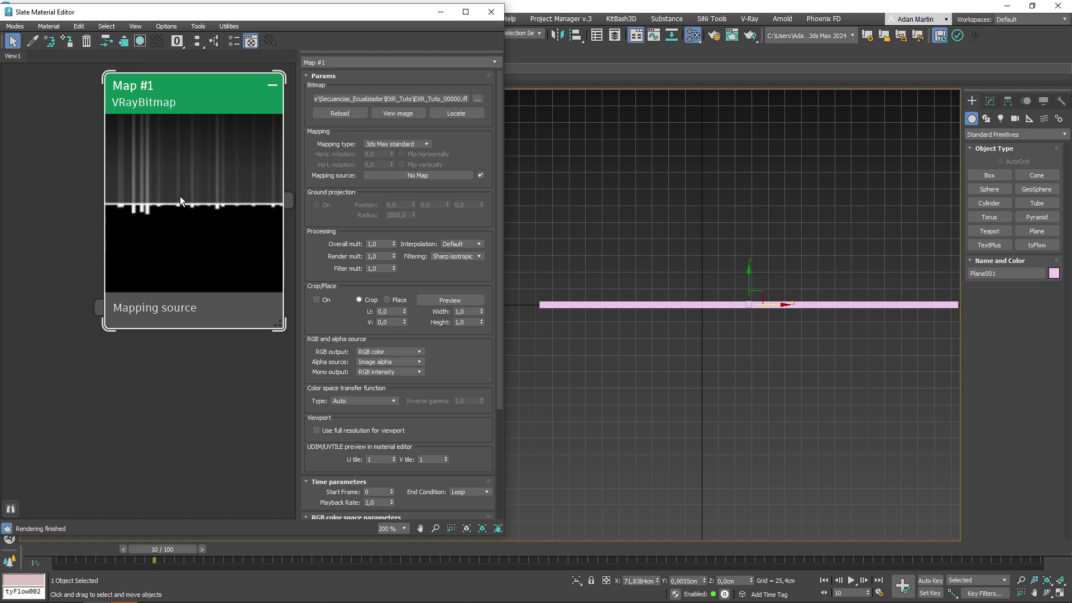
# Enable Crop/Place in Crop mode and view the crop preview.
pyautogui.click(316, 300)
pyautogui.click(360, 299)
pyautogui.click(457, 301)
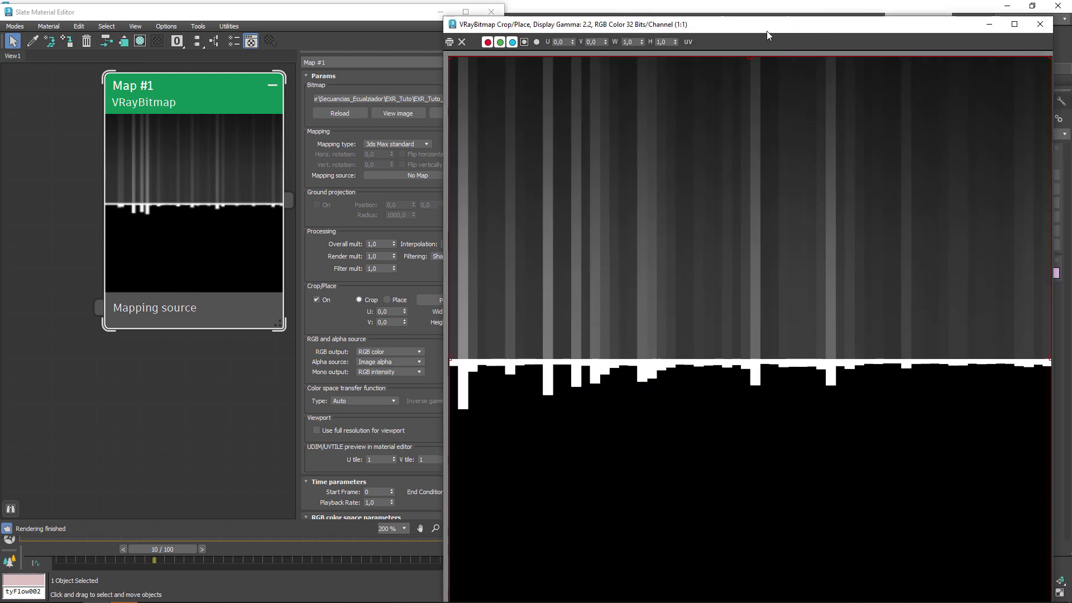
# Drag the crop rectangle down to a thin strip at the waveform edge.
pyautogui.moveTo(709, 22)
pyautogui.mouseDown()
pyautogui.moveTo(522, 38)
pyautogui.moveTo(534, 368)
pyautogui.moveTo(521, 550)
pyautogui.moveTo(531, 252)
pyautogui.mouseUp()
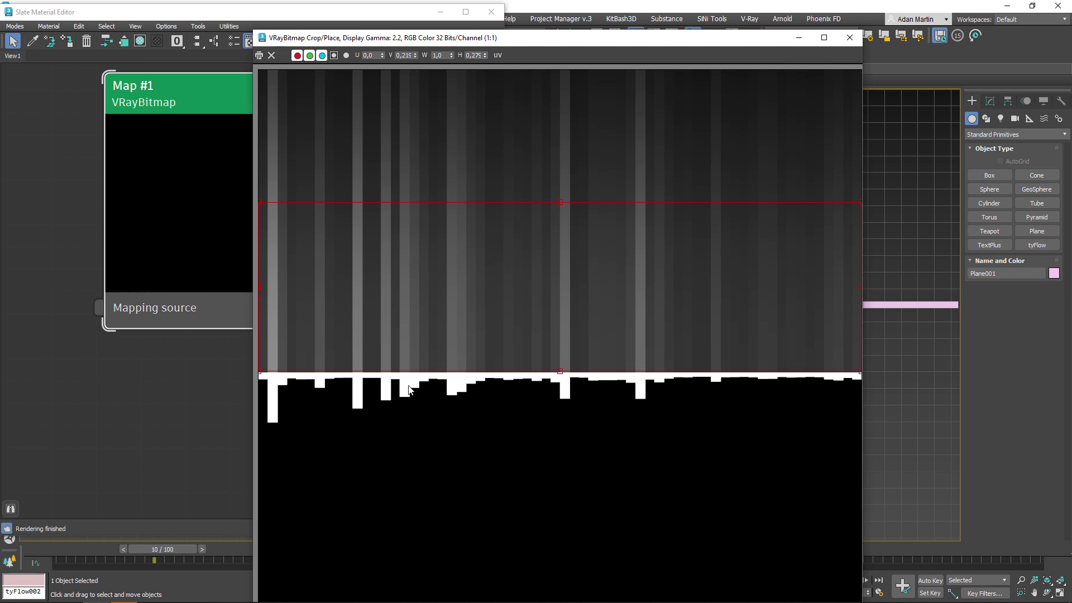
pyautogui.moveTo(559, 204); pyautogui.dragTo(563, 369)
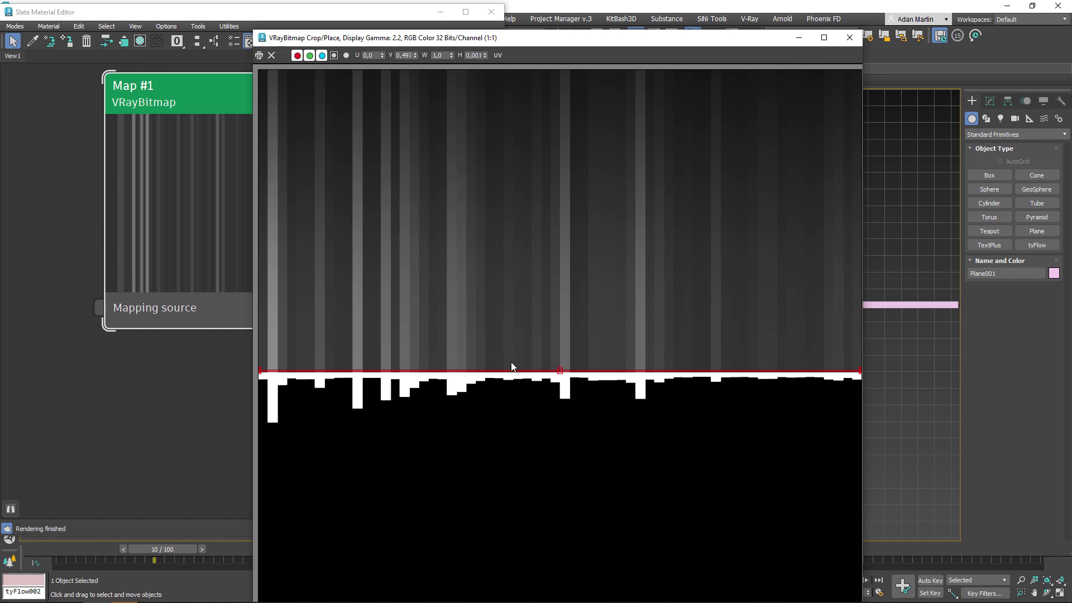
# Close the crop preview and play and scrub the timeline to check the stripes animate.
pyautogui.click(847, 38)
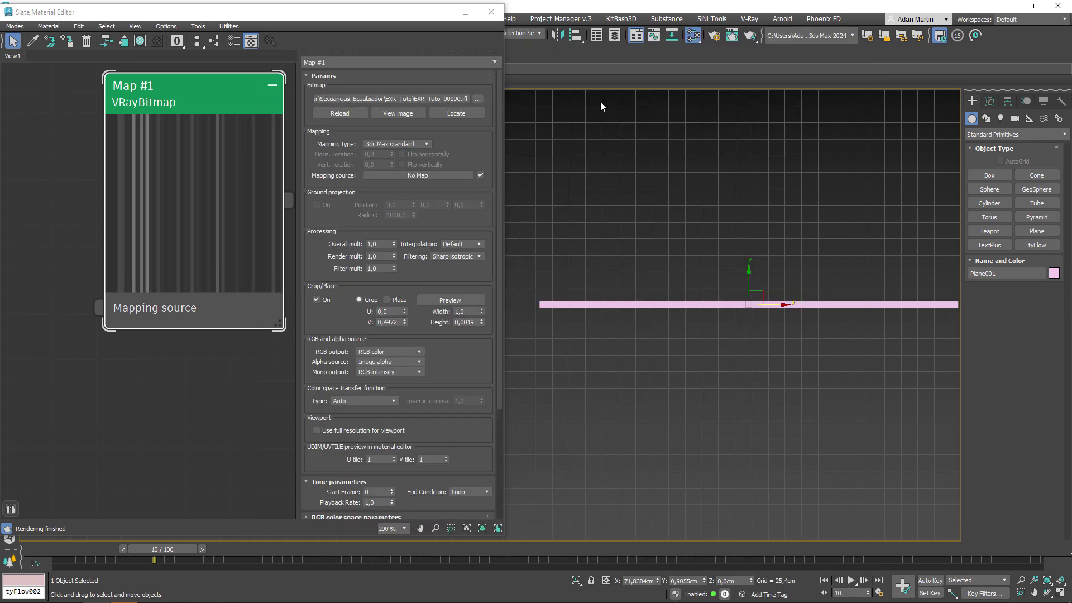
pyautogui.moveTo(160, 550); pyautogui.dragTo(90, 547)
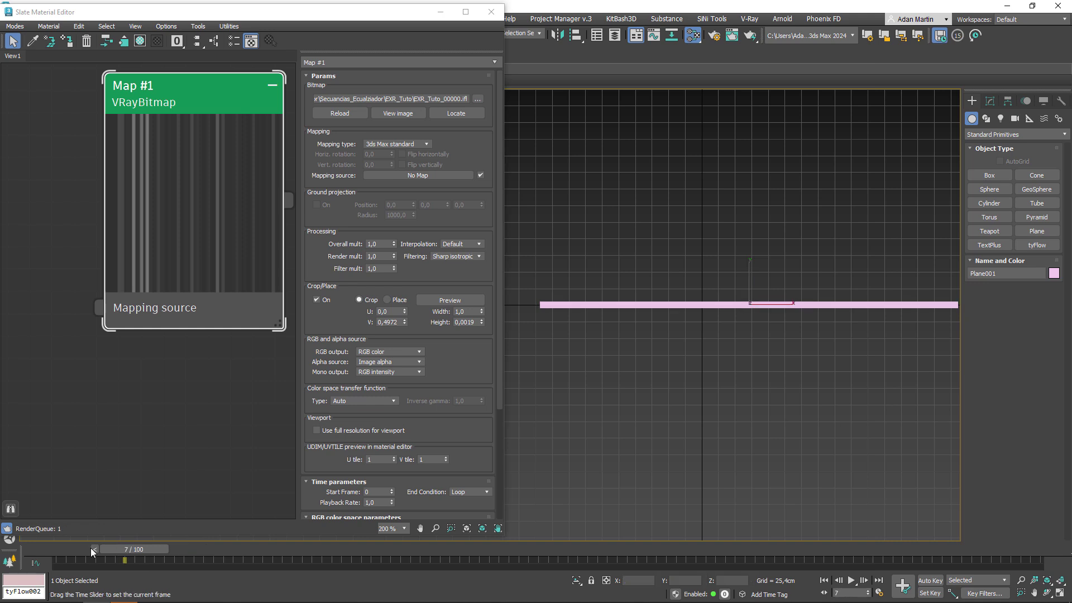
pyautogui.click(852, 583)
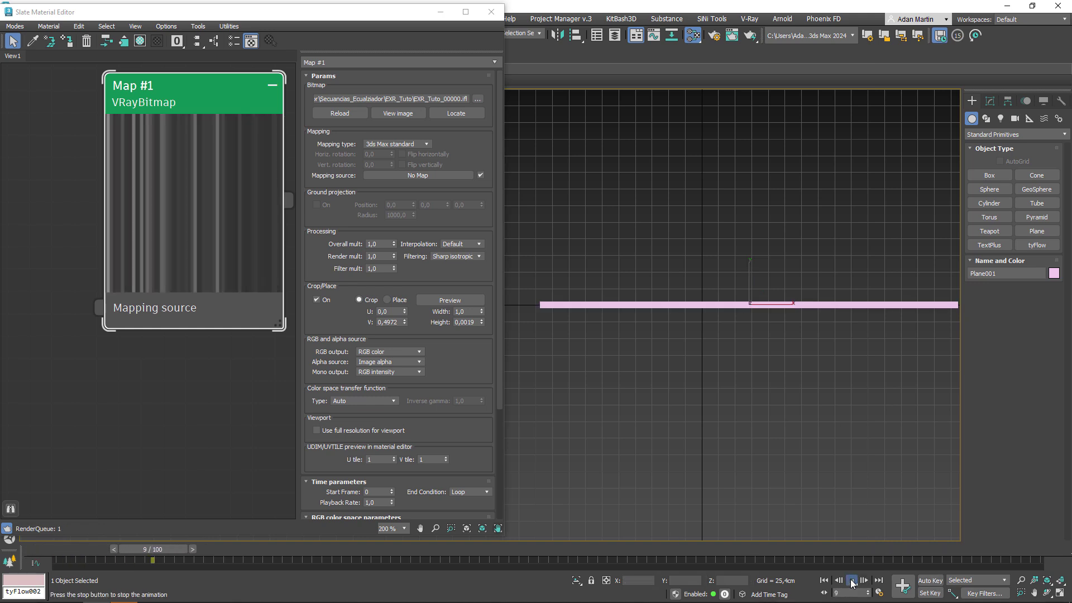
pyautogui.moveTo(212, 549)
pyautogui.mouseDown()
pyautogui.moveTo(35, 563)
pyautogui.moveTo(256, 552)
pyautogui.mouseUp()
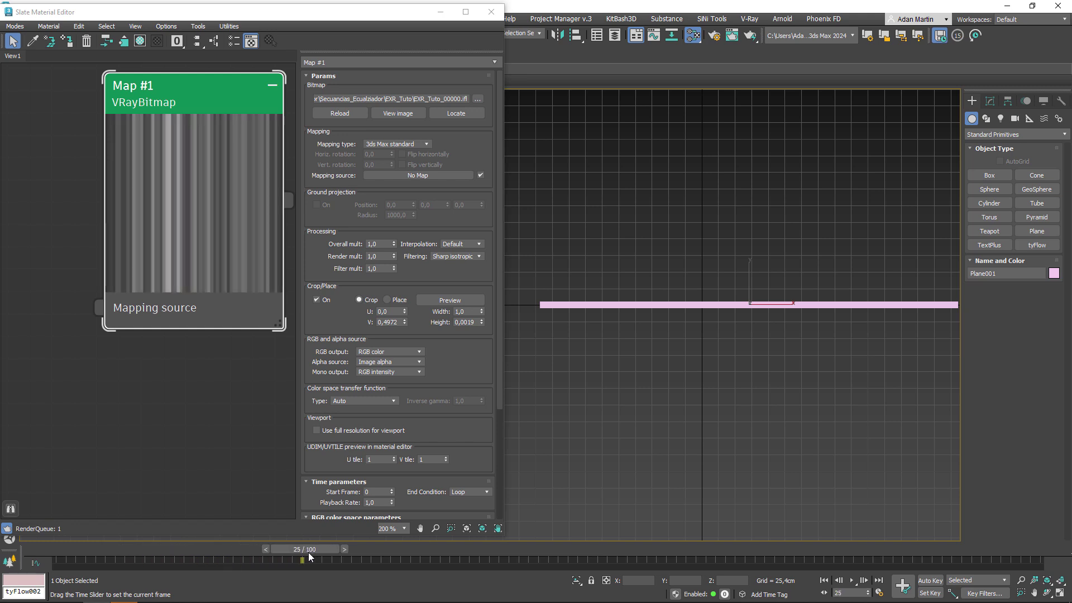
pyautogui.moveTo(256, 551); pyautogui.dragTo(61, 549)
pyautogui.scroll(-3, 169, 283)
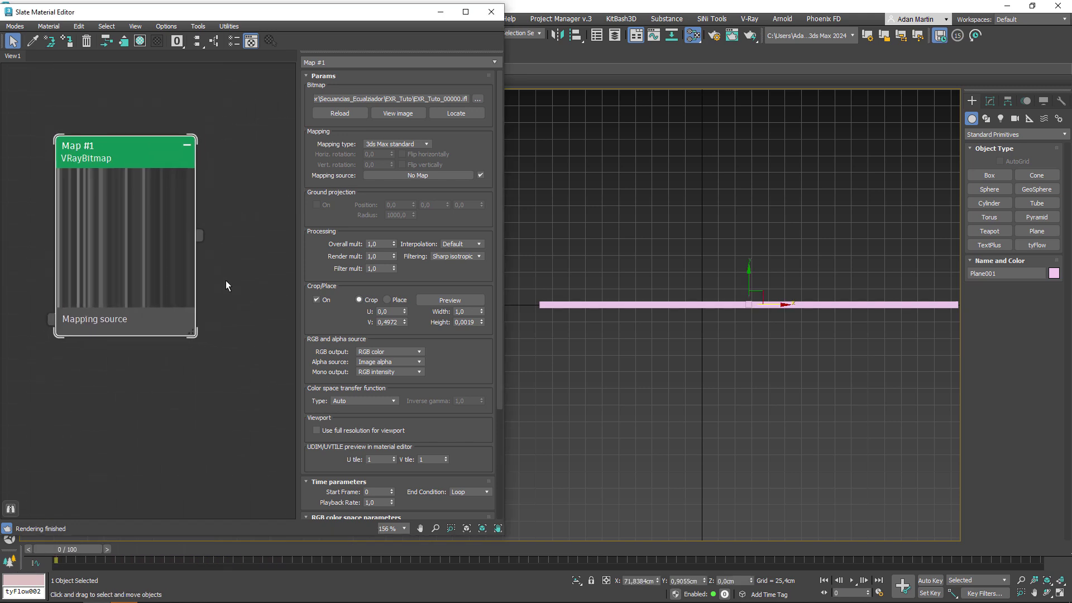
# Connect the VRayBitmap to the VRayMtl's Diffuse input.
pyautogui.moveTo(225, 280); pyautogui.dragTo(116, 260, button='middle')
pyautogui.rightClick(176, 241)
pyautogui.click(211, 206)
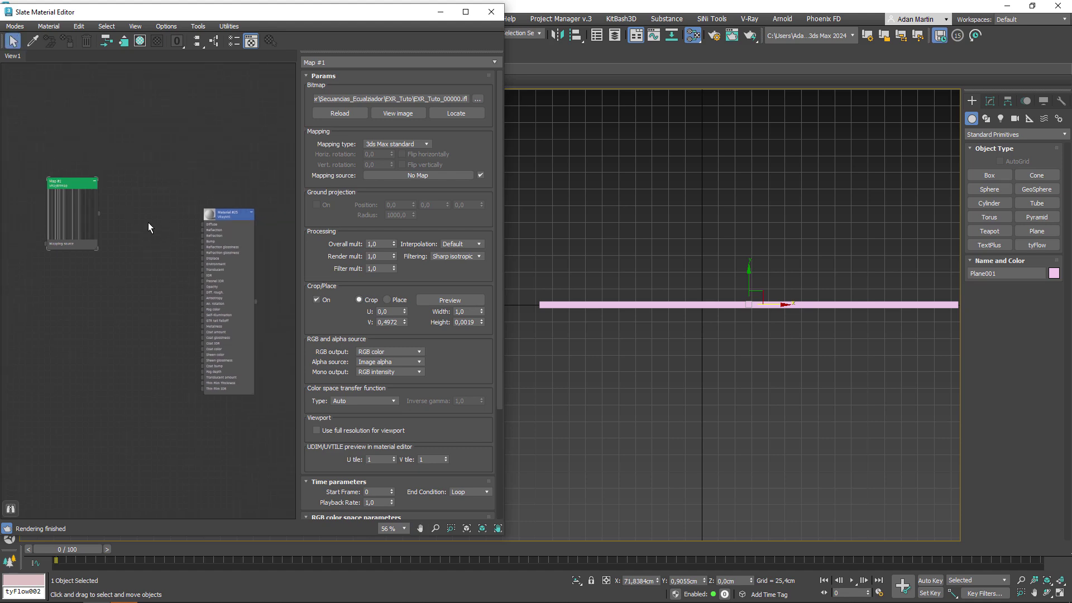
pyautogui.scroll(-2, 128, 218)
pyautogui.moveTo(99, 213); pyautogui.dragTo(253, 230)
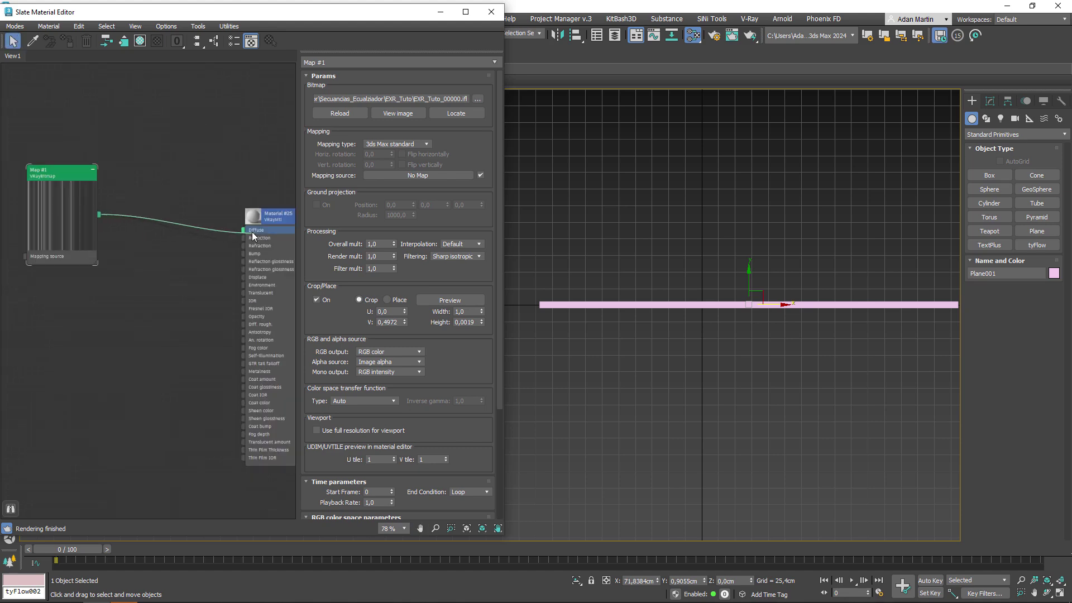
pyautogui.doubleClick(279, 214)
# Assign Material #25 to Plane001 and zoom in on the textured plane.
pyautogui.click(693, 307)
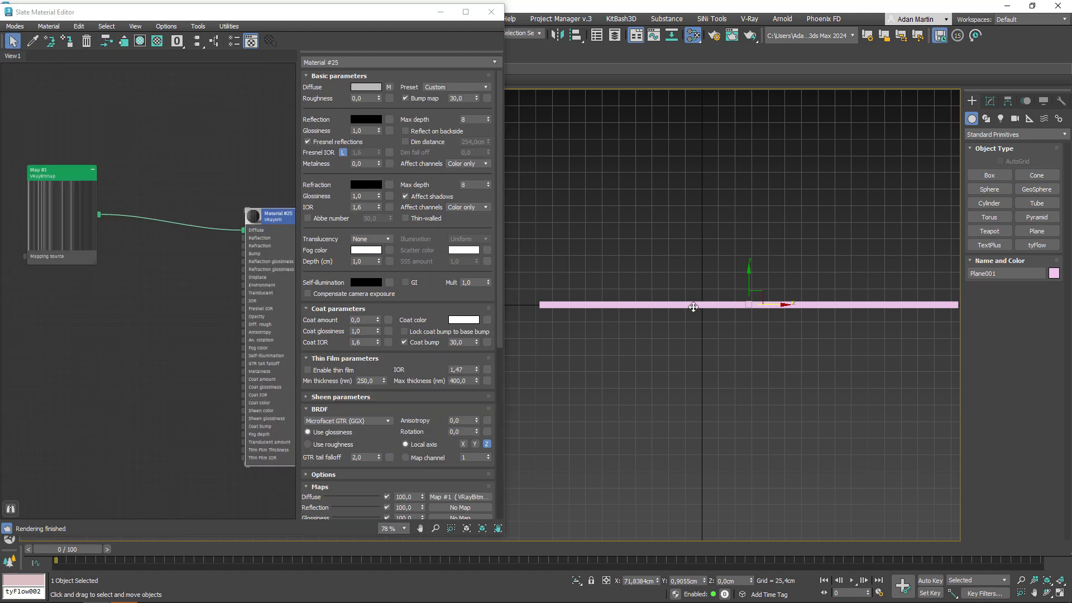
pyautogui.click(72, 43)
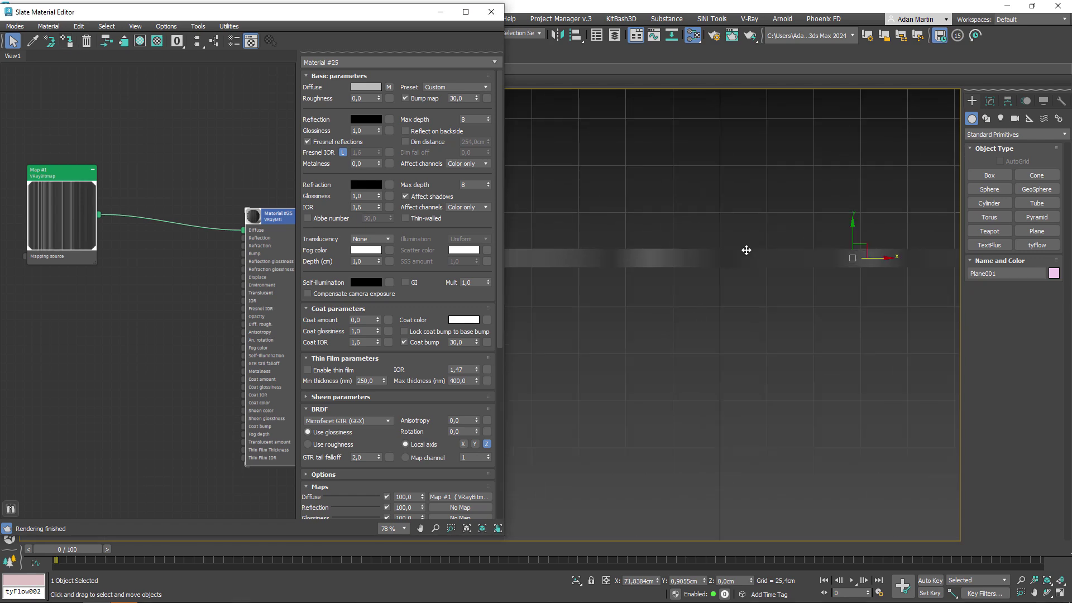
pyautogui.scroll(5, 747, 251)
pyautogui.moveTo(718, 275)
pyautogui.mouseDown(button='middle')
pyautogui.moveTo(755, 306)
pyautogui.moveTo(718, 306)
pyautogui.mouseUp(button='middle')
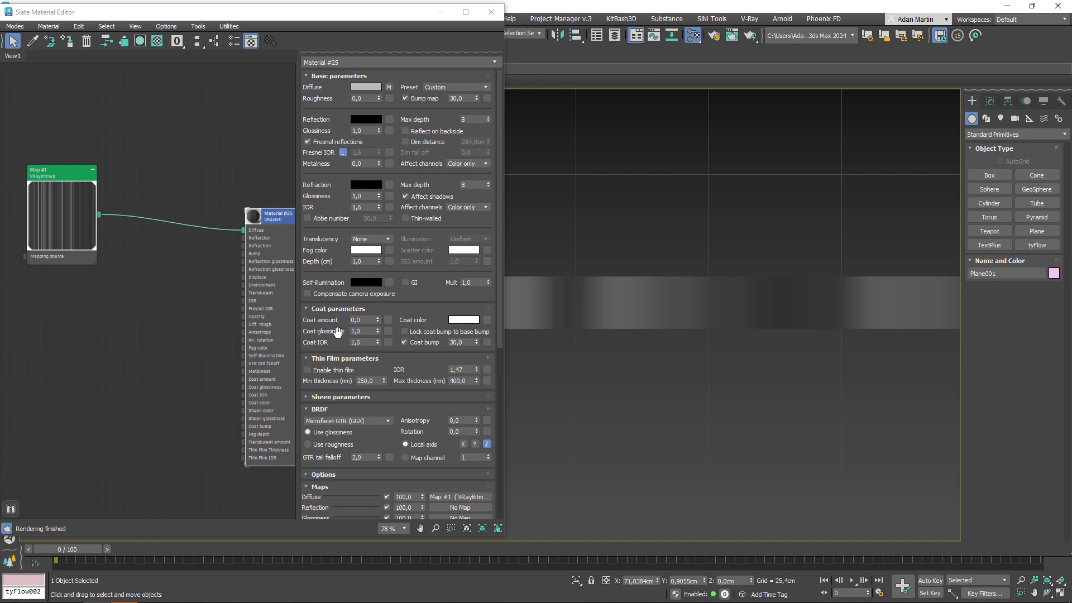
pyautogui.scroll(-5, 344, 330)
# Inspect Map #1's bitmap settings: blur 0.01, crop V 0.4972, height 0.0019.
pyautogui.doubleClick(45, 173)
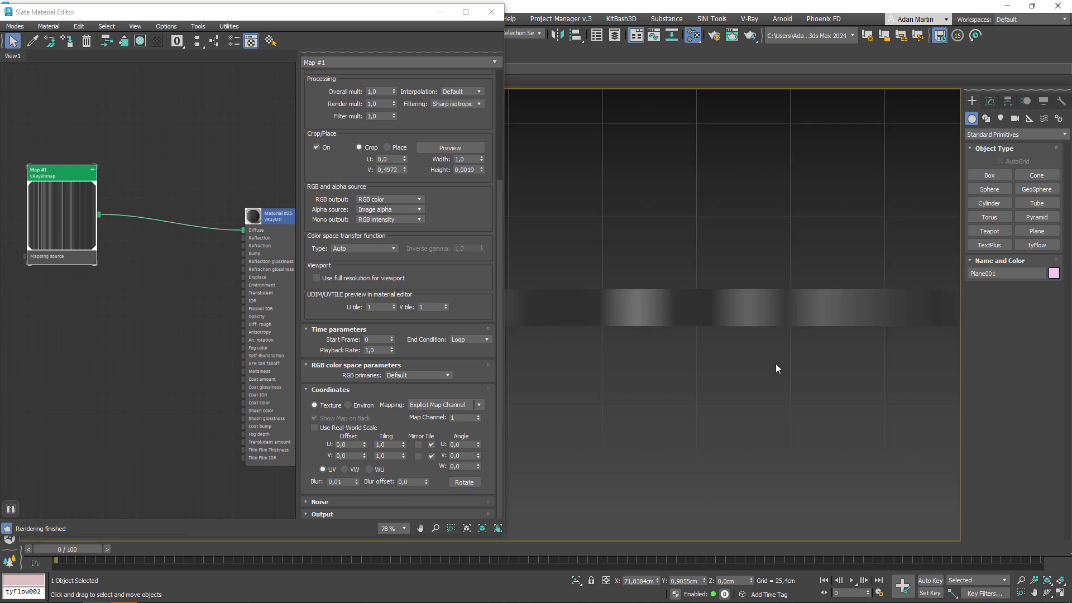
pyautogui.scroll(2, 775, 369)
pyautogui.scroll(1, 667, 337)
pyautogui.scroll(1, 722, 364)
pyautogui.scroll(1, 701, 359)
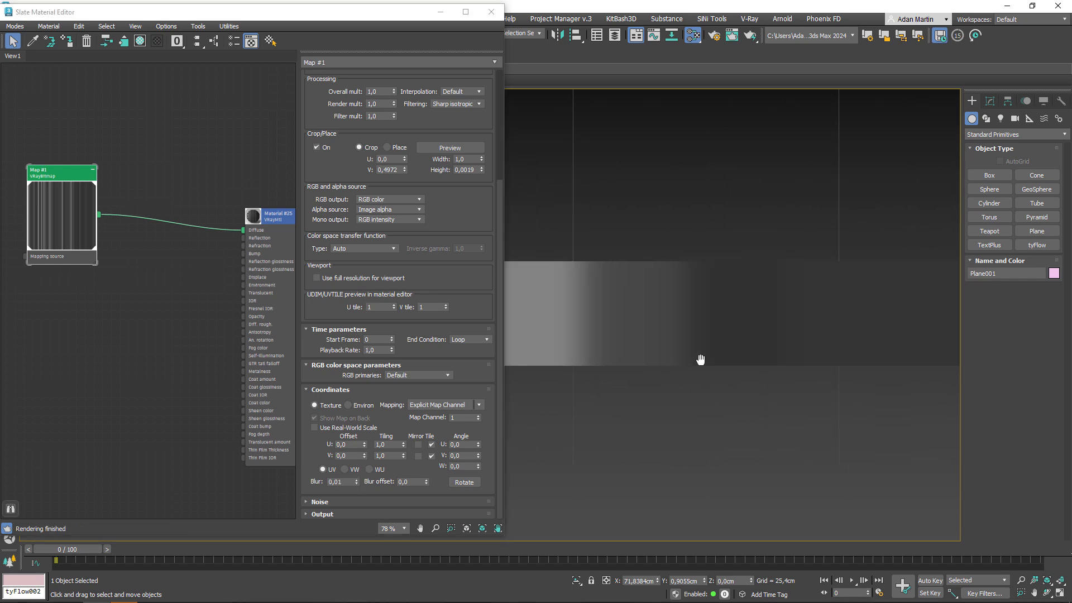
pyautogui.scroll(1, 670, 346)
pyautogui.scroll(1, 698, 347)
# Show the plane's edged faces with F4 and close the Slate Material Editor.
pyautogui.press('F4')
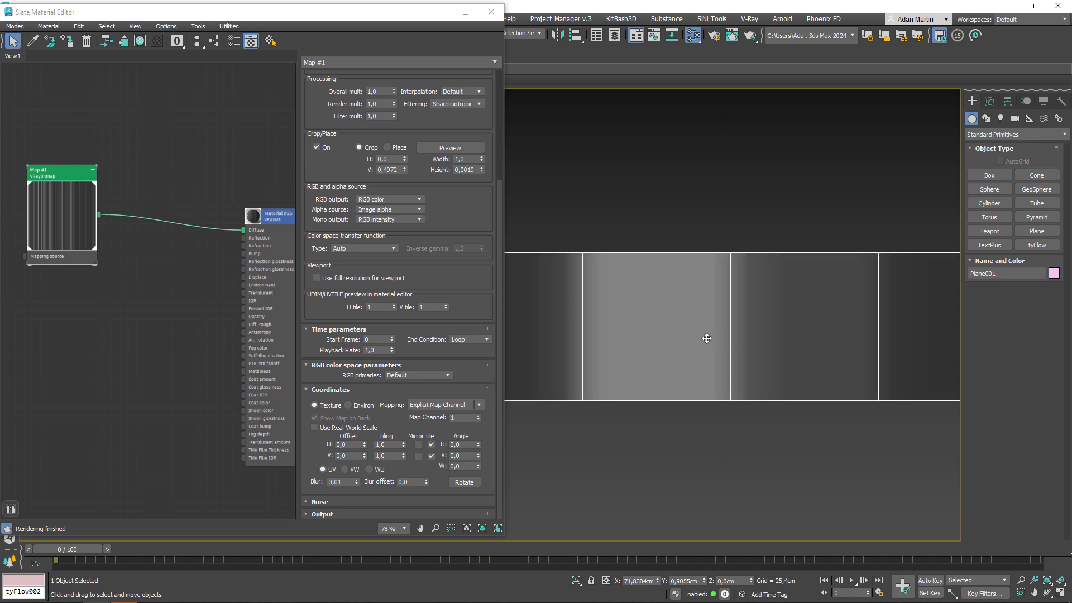
pyautogui.scroll(1, 659, 325)
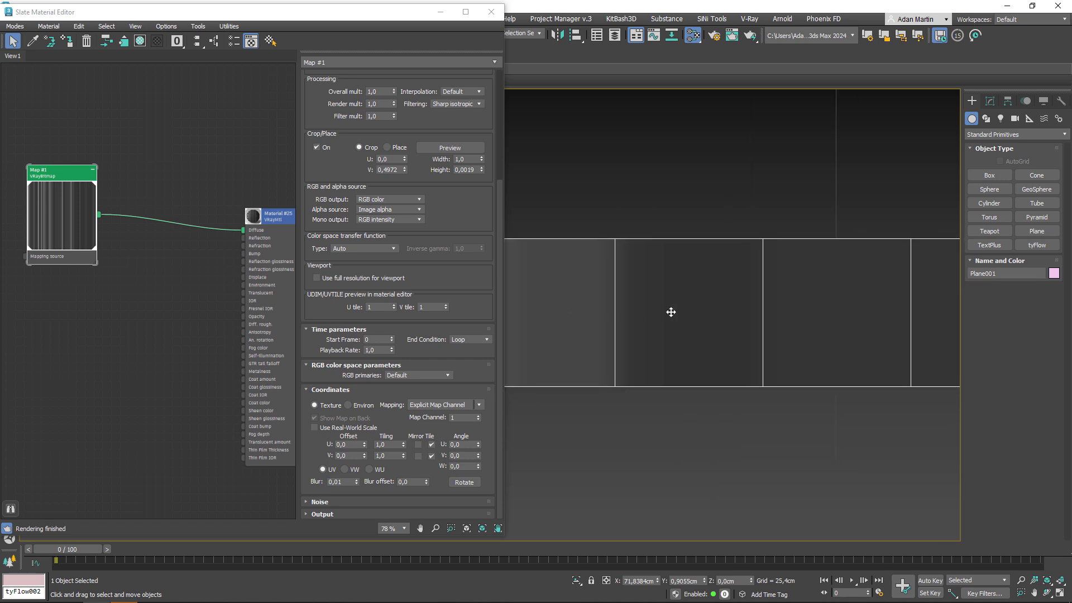
pyautogui.scroll(-1, 826, 317)
pyautogui.scroll(-1, 792, 333)
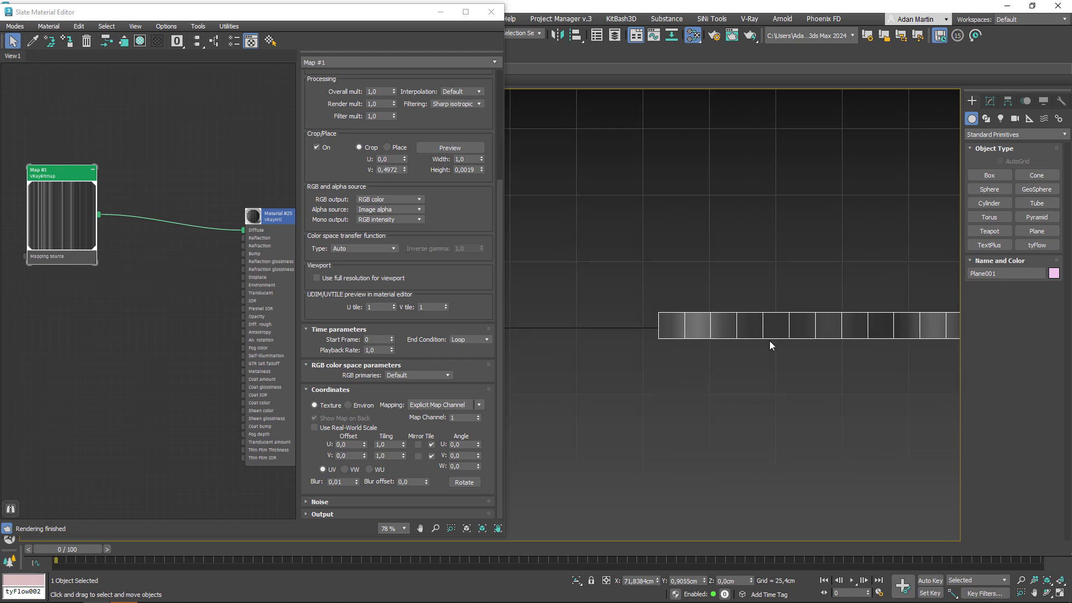
pyautogui.scroll(-1, 714, 341)
pyautogui.moveTo(528, 335); pyautogui.dragTo(517, 337, button='middle')
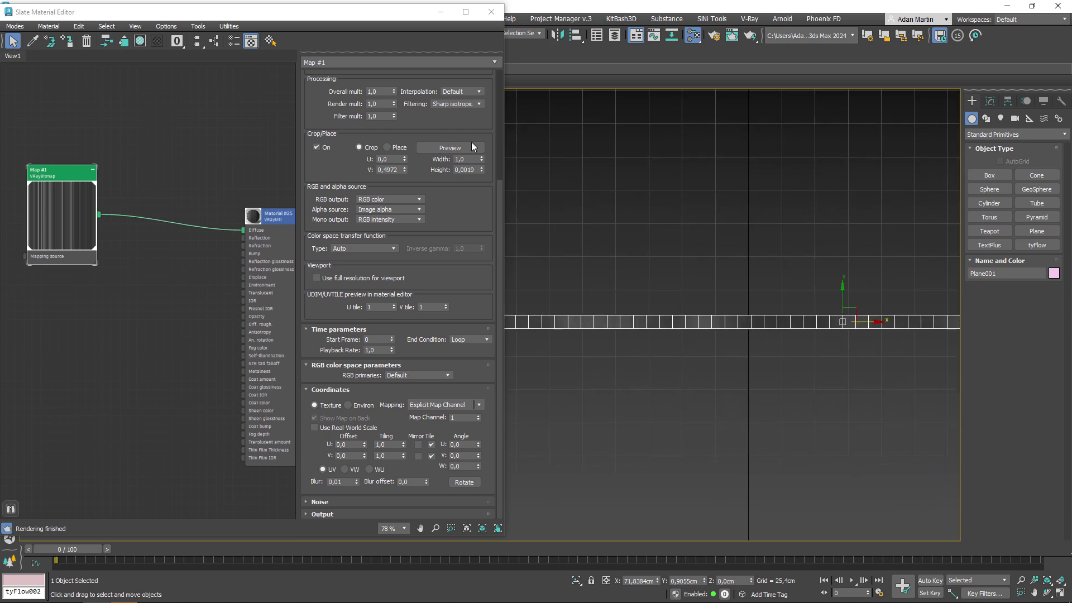
pyautogui.click(490, 14)
# Place a tyFlow object beside the plane strip and bring up its tyFlow flow editor.
pyautogui.press('z')
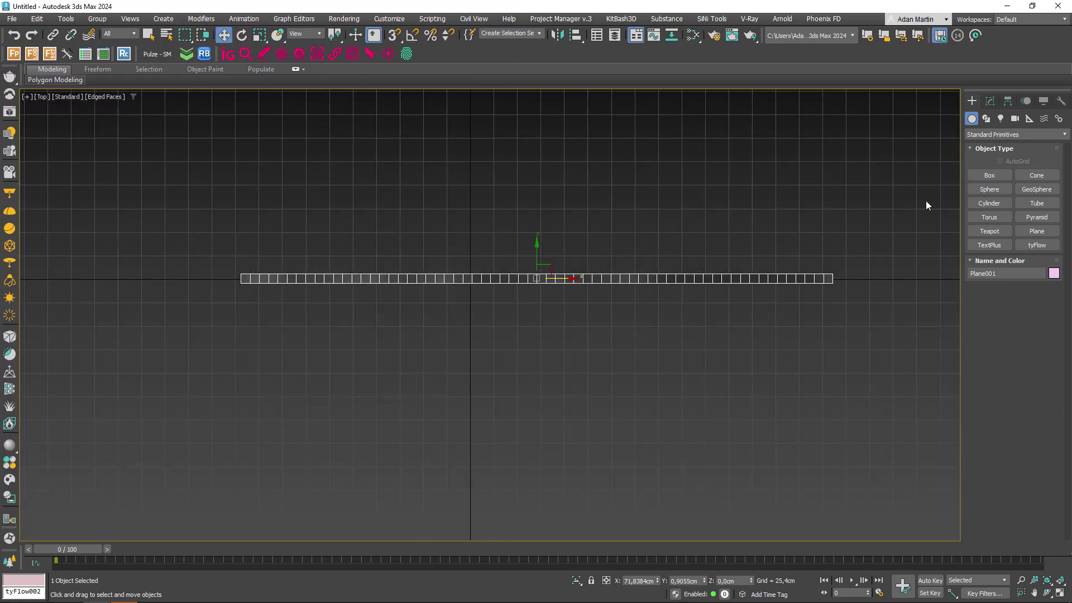
pyautogui.click(1037, 245)
pyautogui.click(677, 378)
pyautogui.moveTo(722, 407)
pyautogui.keyDown('alt'); pyautogui.mouseDown(button='middle')
pyautogui.moveTo(596, 354)
pyautogui.moveTo(612, 339)
pyautogui.mouseUp(button='middle'); pyautogui.keyUp('alt')
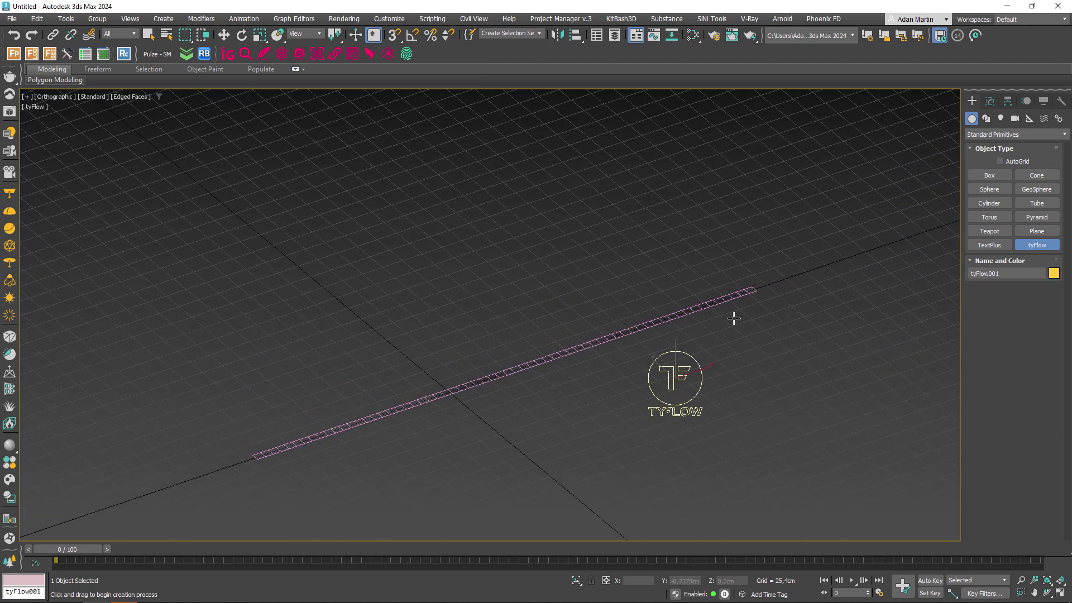
pyautogui.click(990, 102)
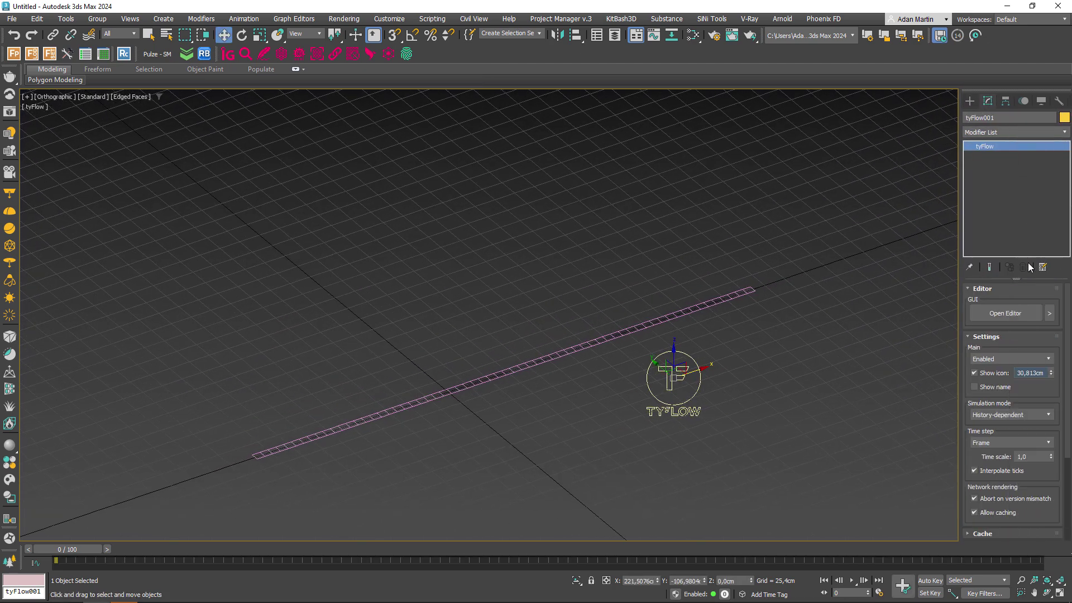
pyautogui.click(1004, 313)
# Add a Birth Surface event to the flow, emitting from Plane001.
pyautogui.moveTo(581, 103); pyautogui.dragTo(375, 21)
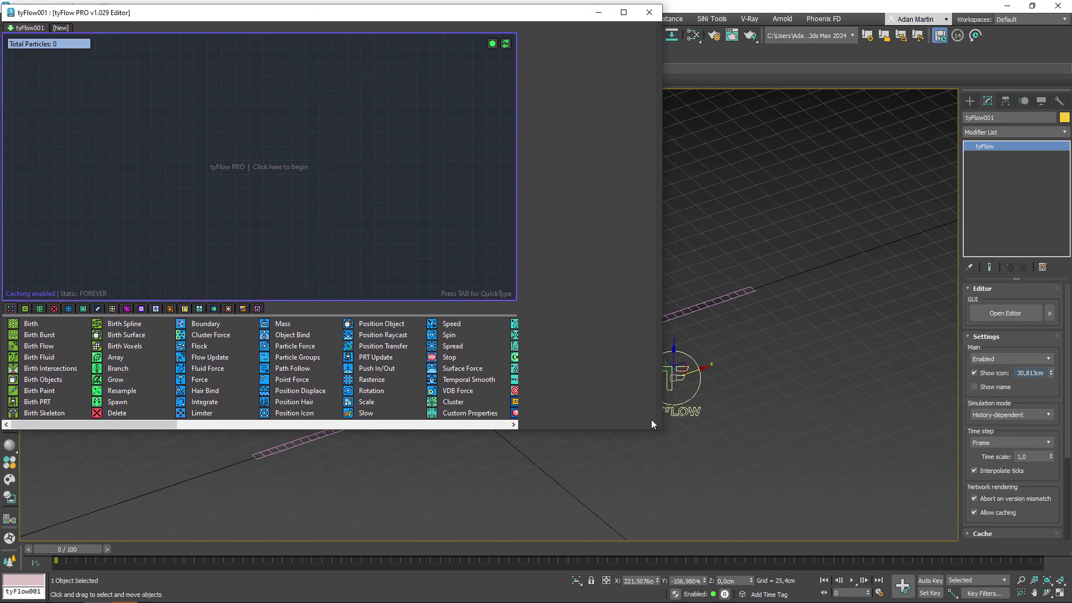
pyautogui.moveTo(662, 431); pyautogui.dragTo(584, 536)
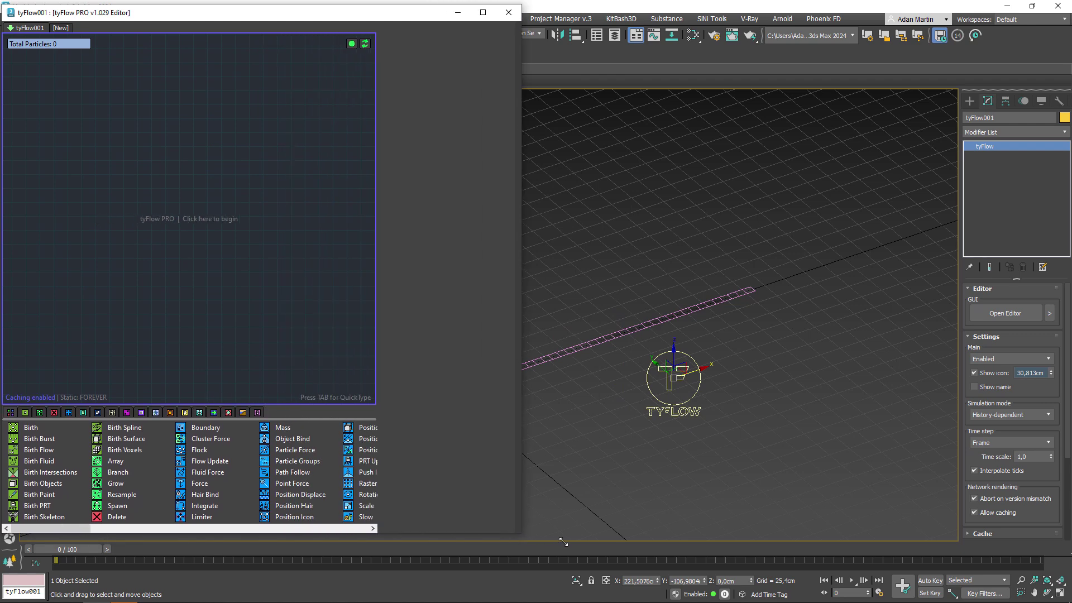
pyautogui.moveTo(614, 502); pyautogui.dragTo(832, 435, button='middle')
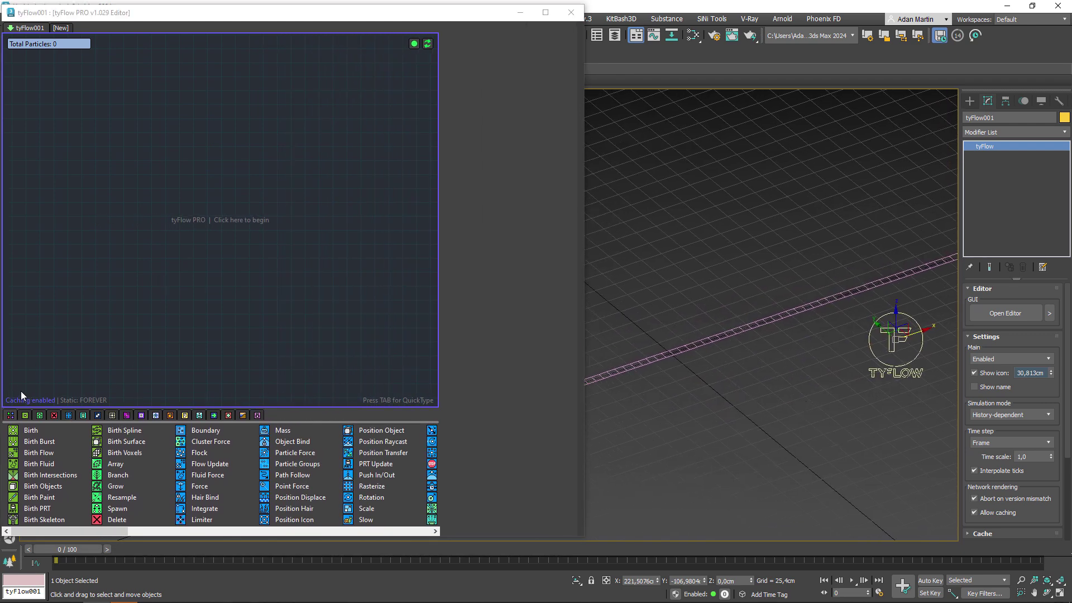
pyautogui.click(115, 443)
pyautogui.click(158, 218)
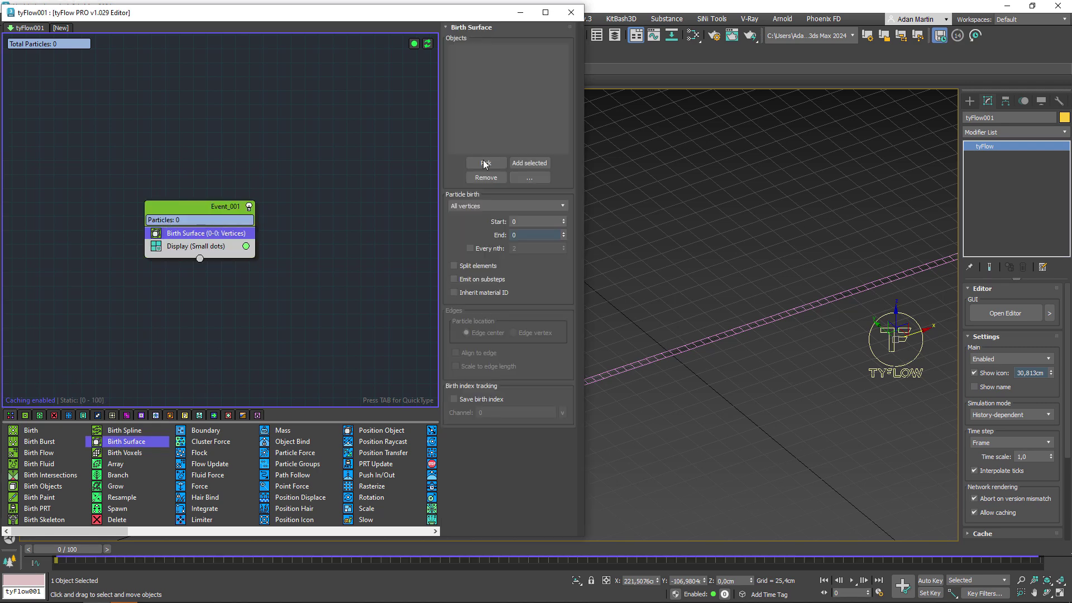
pyautogui.click(486, 163)
pyautogui.click(711, 355)
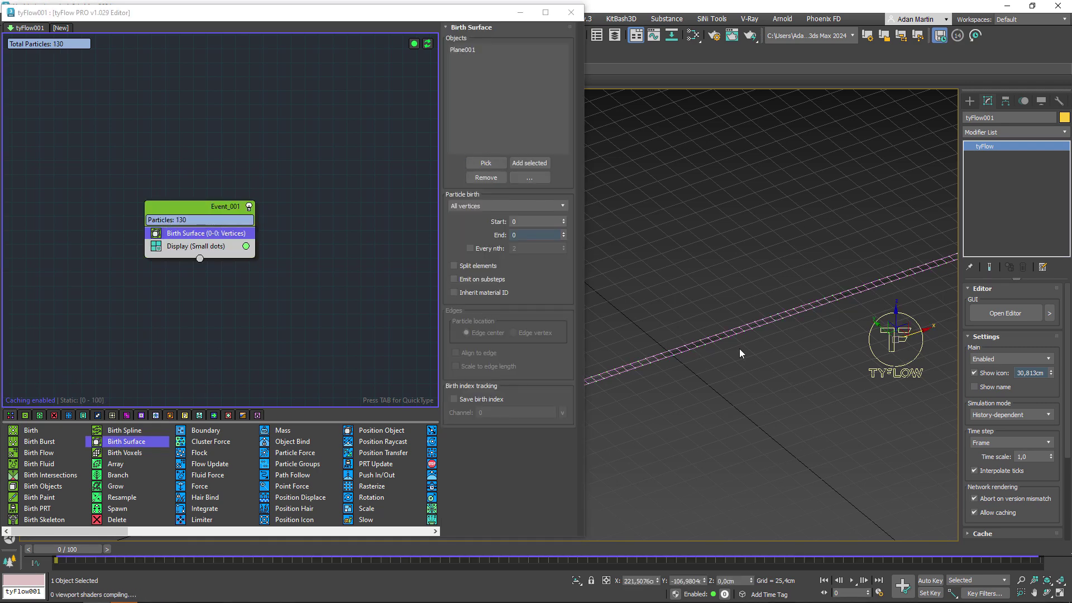
# Set the event's particle display mode to Large dots.
pyautogui.scroll(1, 849, 287)
pyautogui.scroll(2, 673, 352)
pyautogui.scroll(2, 673, 353)
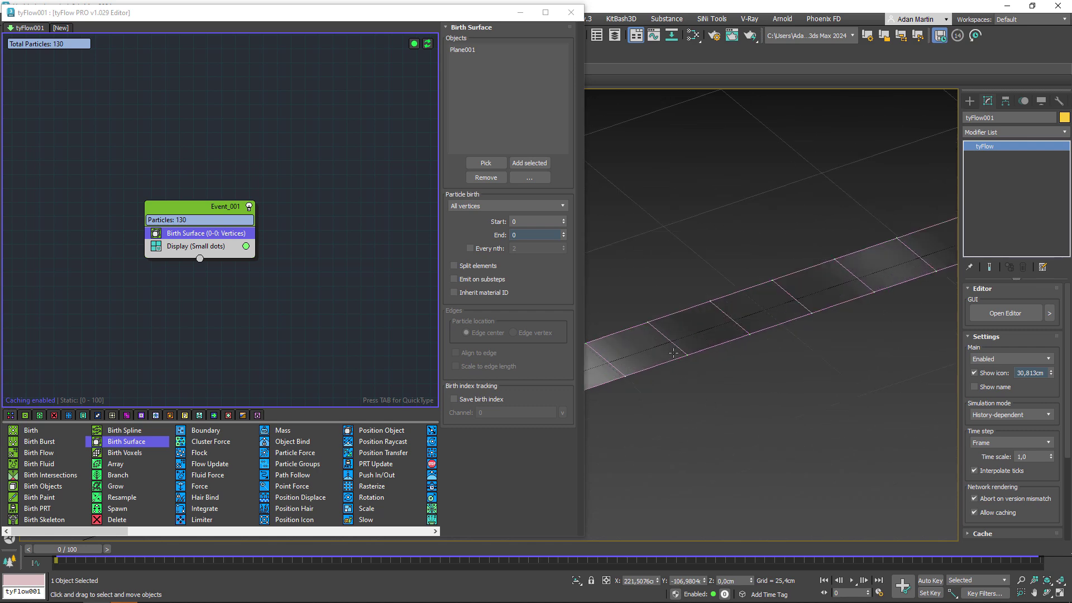
pyautogui.keyDown('alt'); pyautogui.moveTo(673, 353); pyautogui.dragTo(712, 309, button='middle'); pyautogui.keyUp('alt')
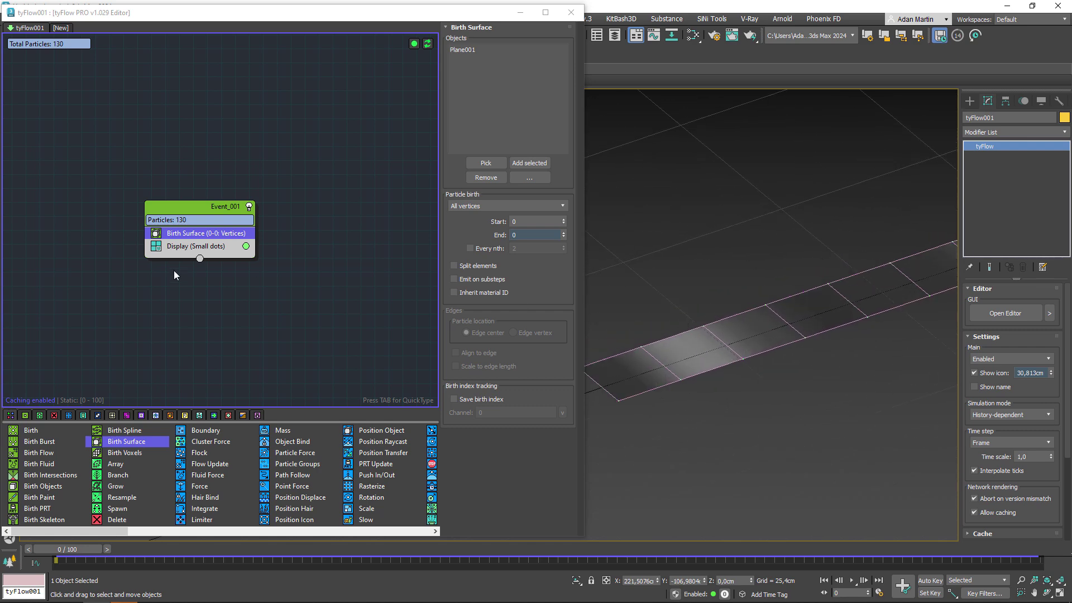
pyautogui.click(214, 246)
pyautogui.click(519, 50)
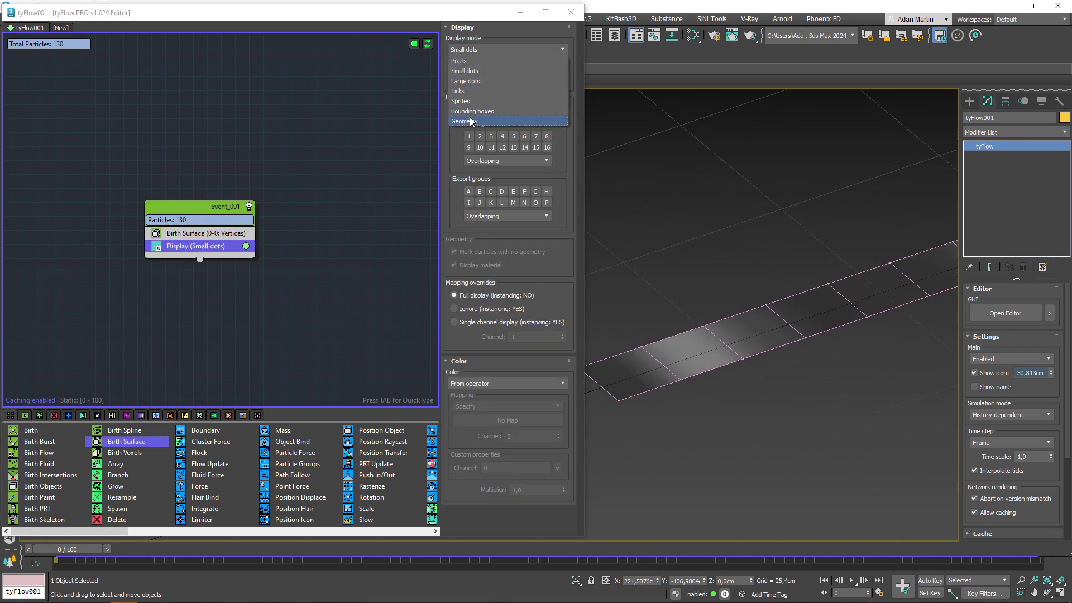
pyautogui.click(466, 81)
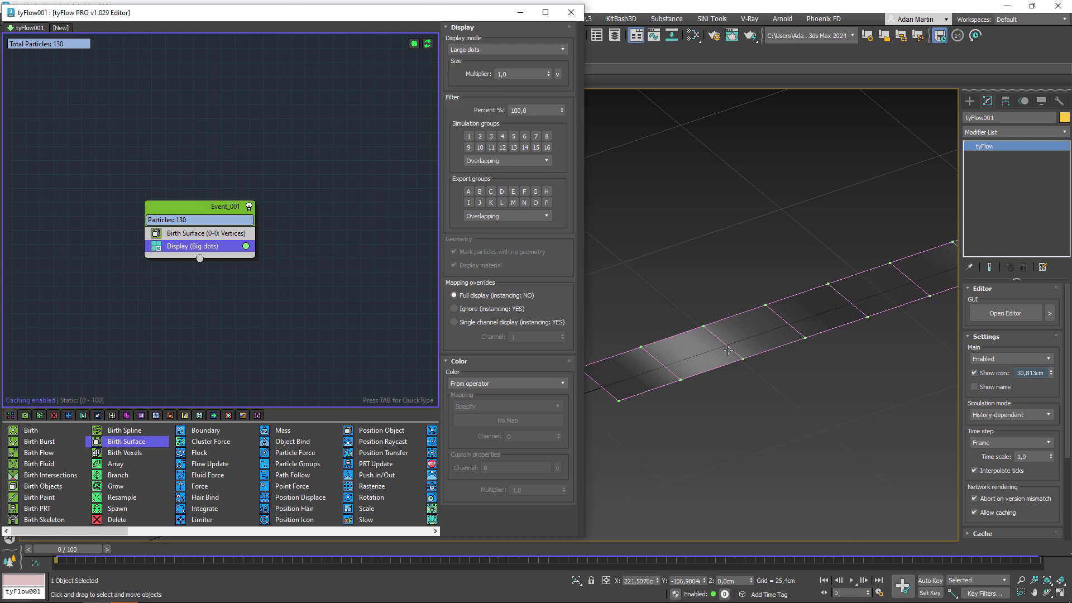
# Set Birth Surface particle birth to All polygons and move Event_001 right in the graph.
pyautogui.click(184, 237)
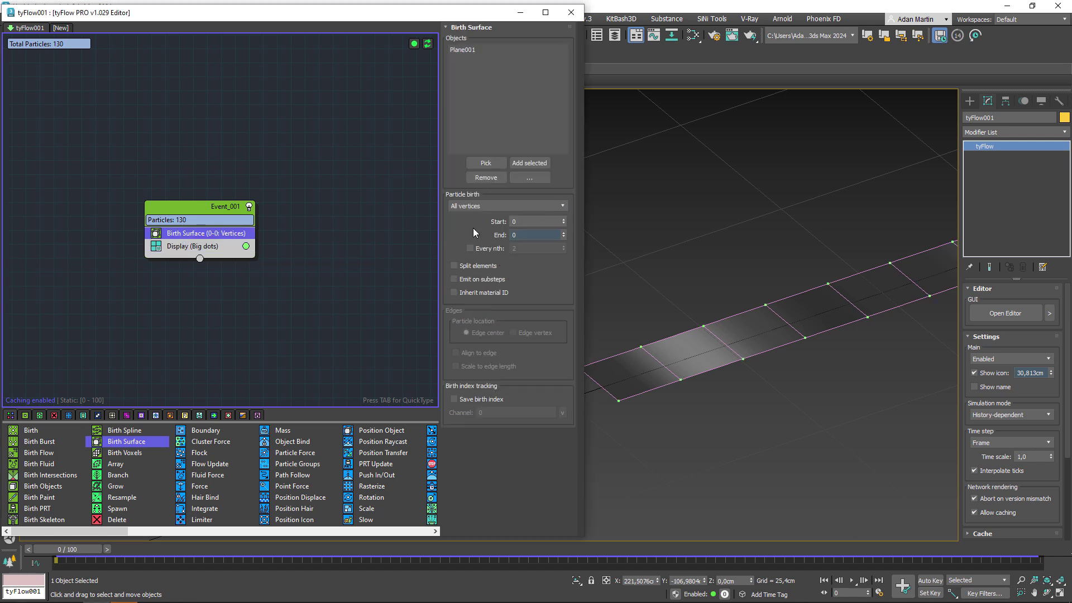
pyautogui.click(476, 206)
pyautogui.click(468, 219)
pyautogui.click(303, 230)
pyautogui.click(220, 207)
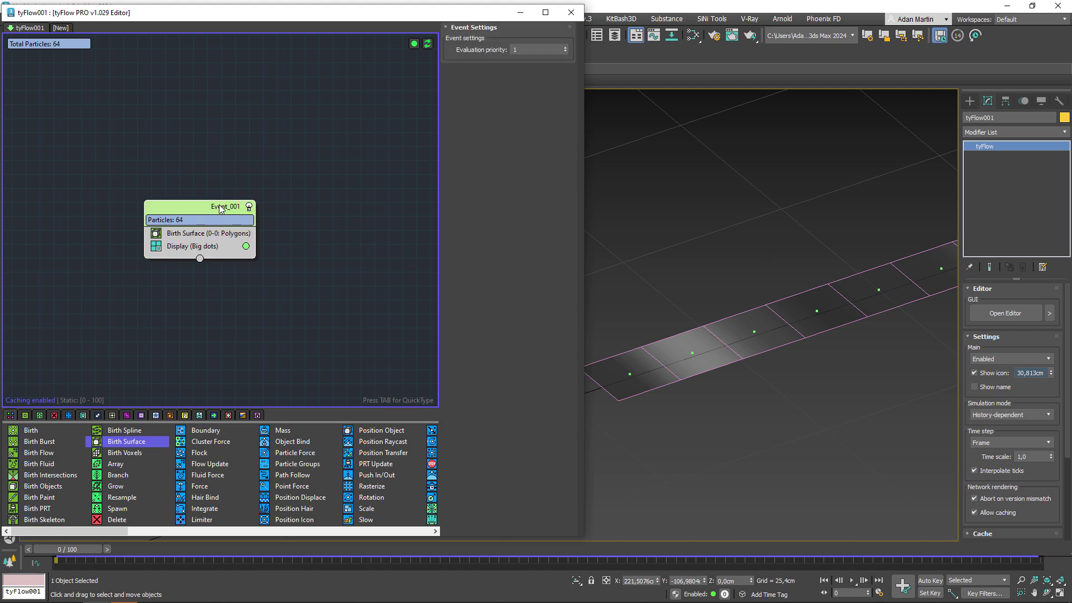
pyautogui.moveTo(220, 207); pyautogui.dragTo(314, 198)
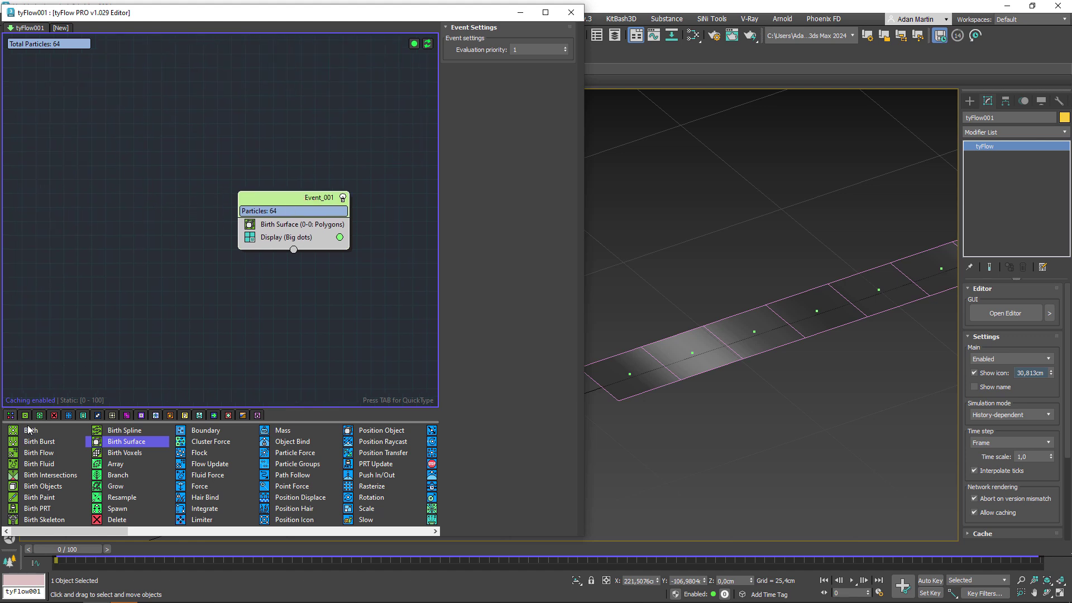
# Add a Simple Icon Flow preset birthing all 200 particles at once, and rearrange the event nodes.
pyautogui.rightClick(63, 249)
pyautogui.moveTo(122, 283)
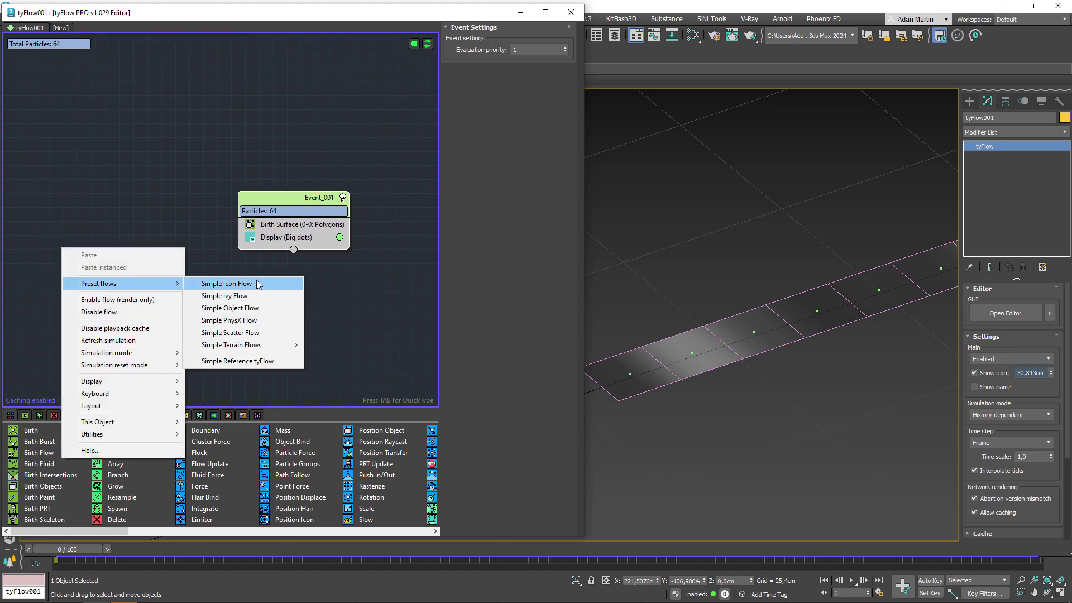
pyautogui.click(257, 284)
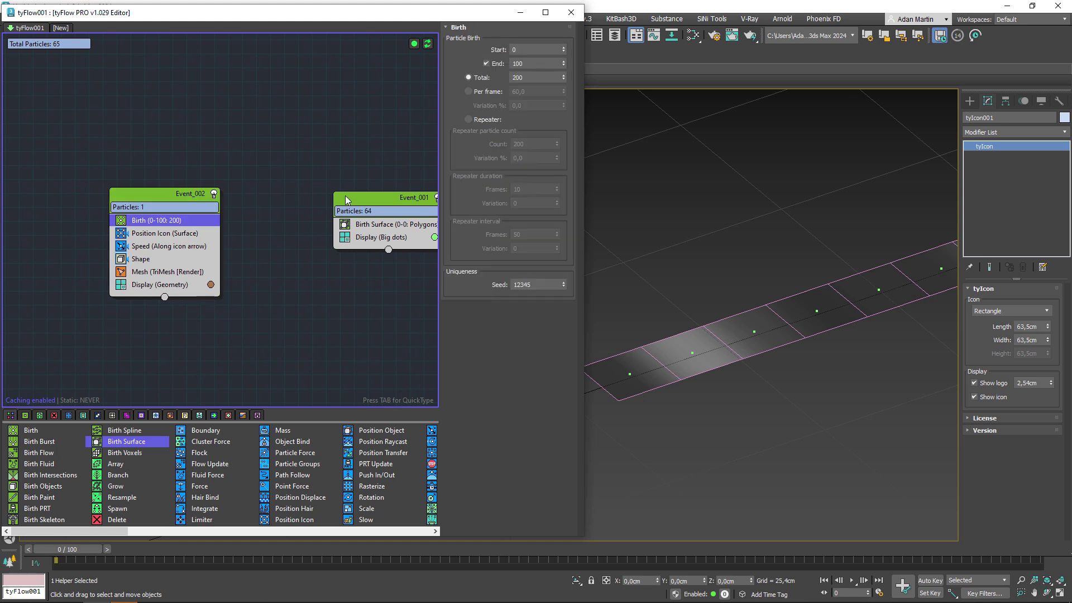
pyautogui.click(486, 63)
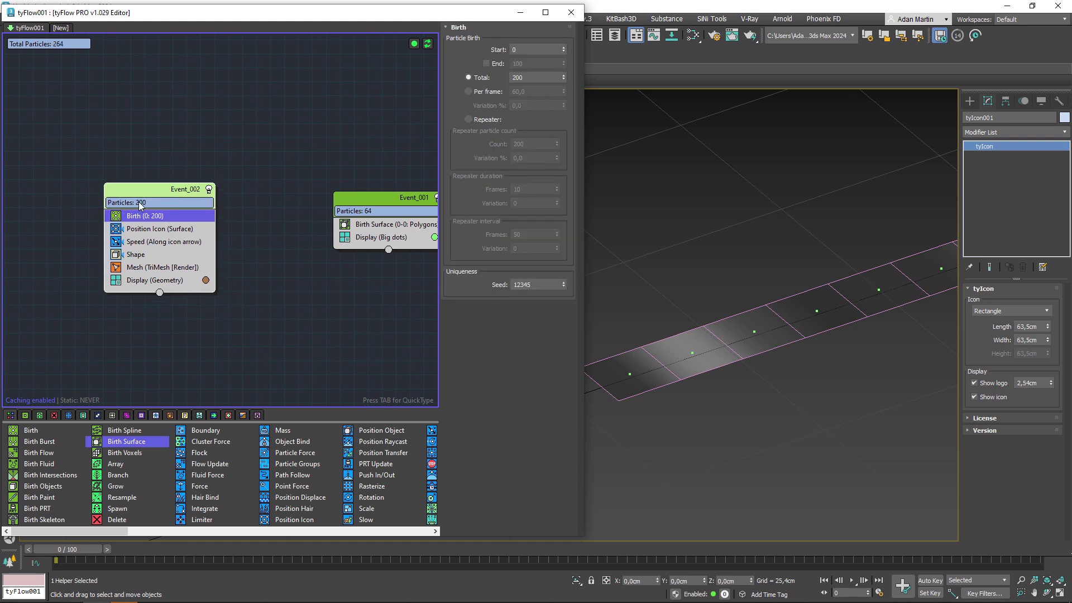
pyautogui.moveTo(164, 279); pyautogui.dragTo(127, 279, button='middle')
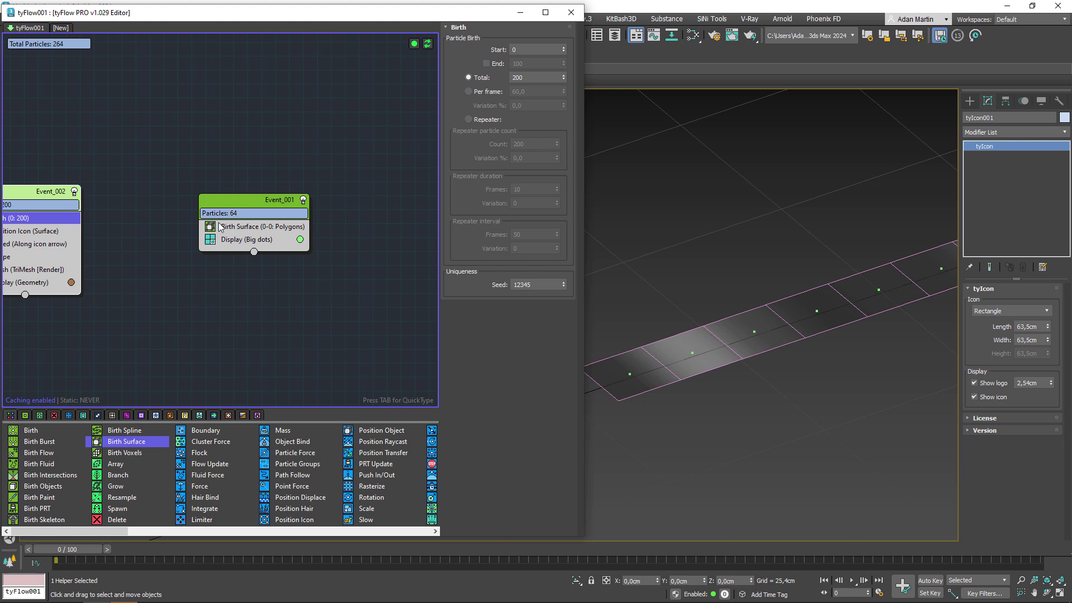
pyautogui.moveTo(249, 203); pyautogui.dragTo(208, 200)
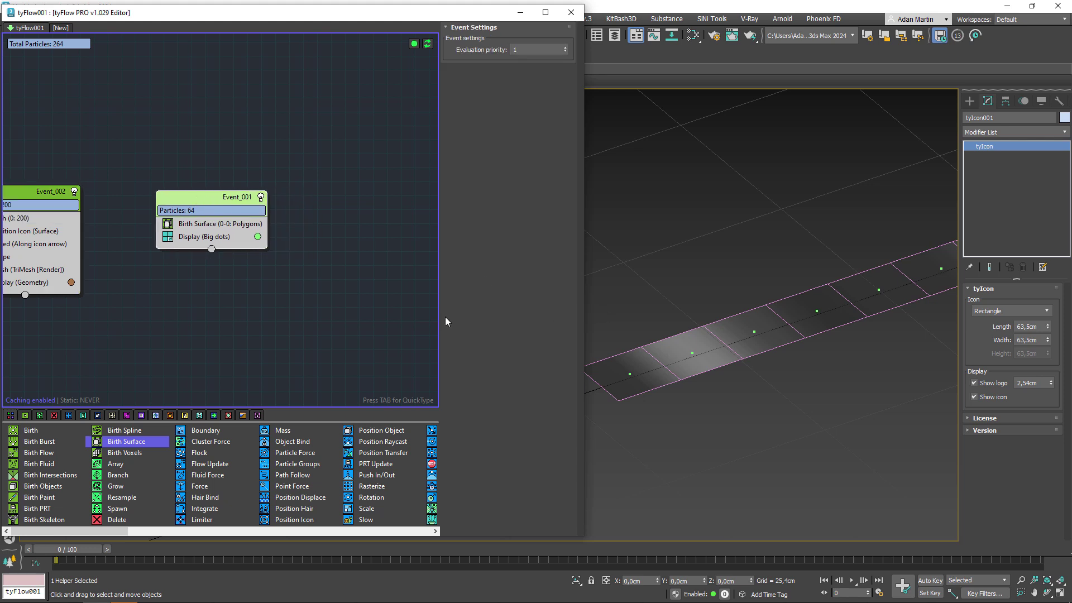
pyautogui.scroll(-1, 206, 254)
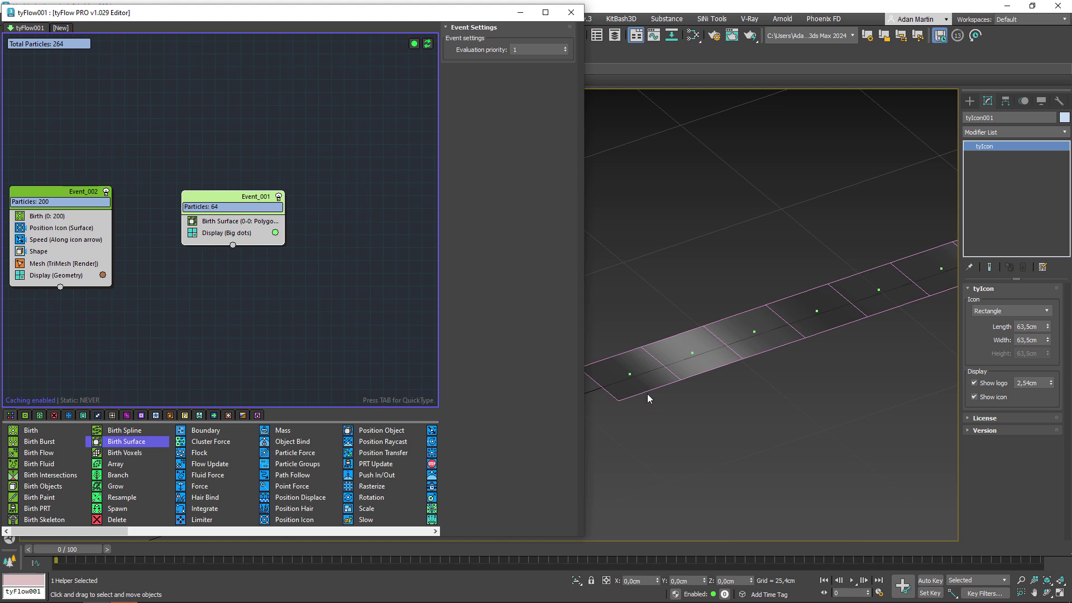
pyautogui.moveTo(256, 199); pyautogui.dragTo(248, 201)
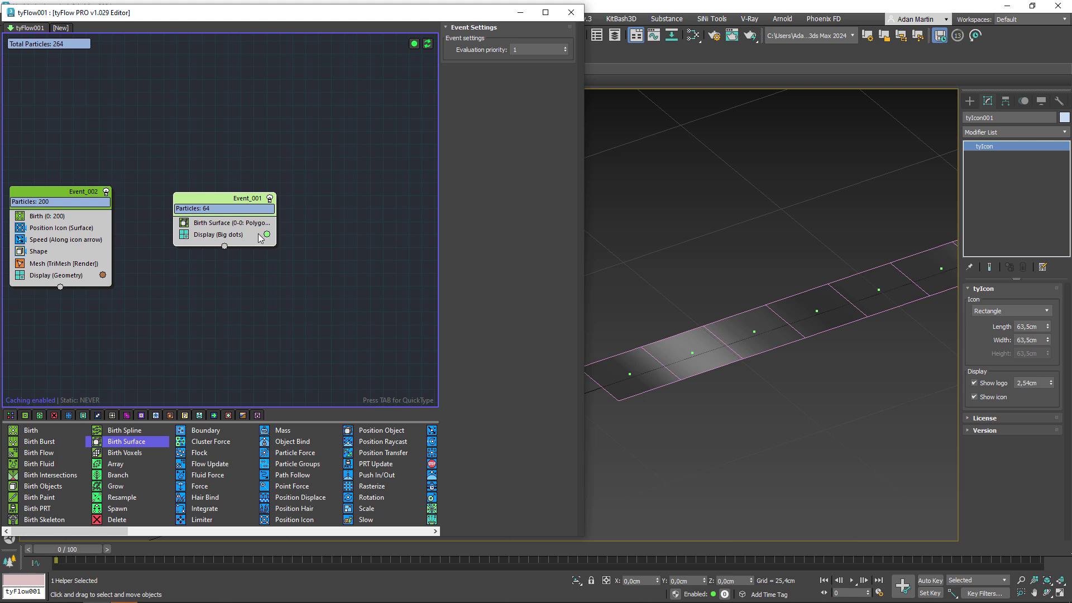
pyautogui.click(233, 235)
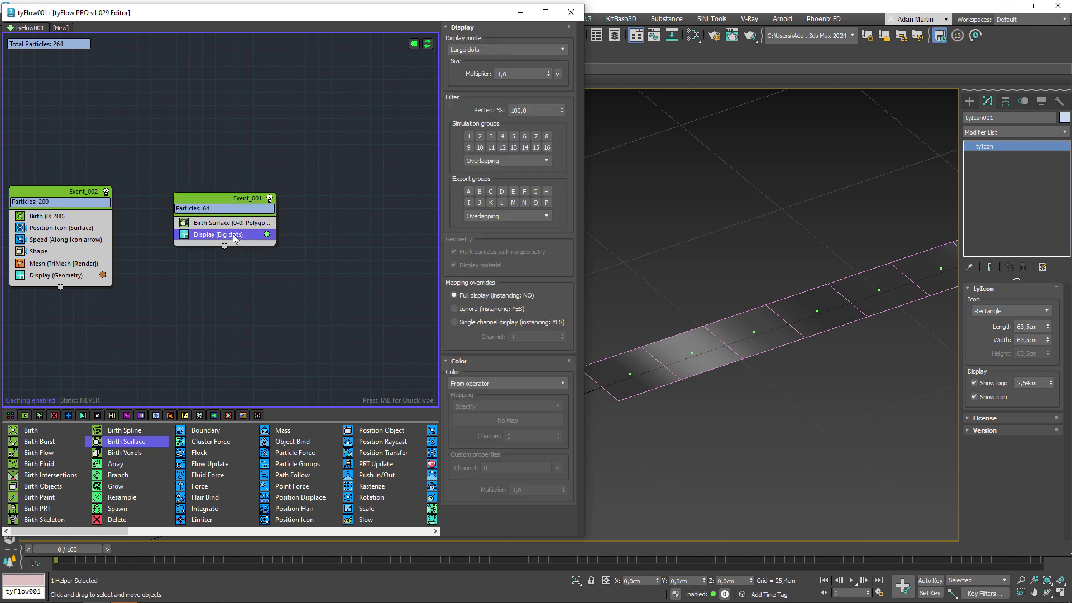
# Insert a Display Data operator into Event_001 showing each particle's birth ID.
pyautogui.press('Tab')
pyautogui.write('data')
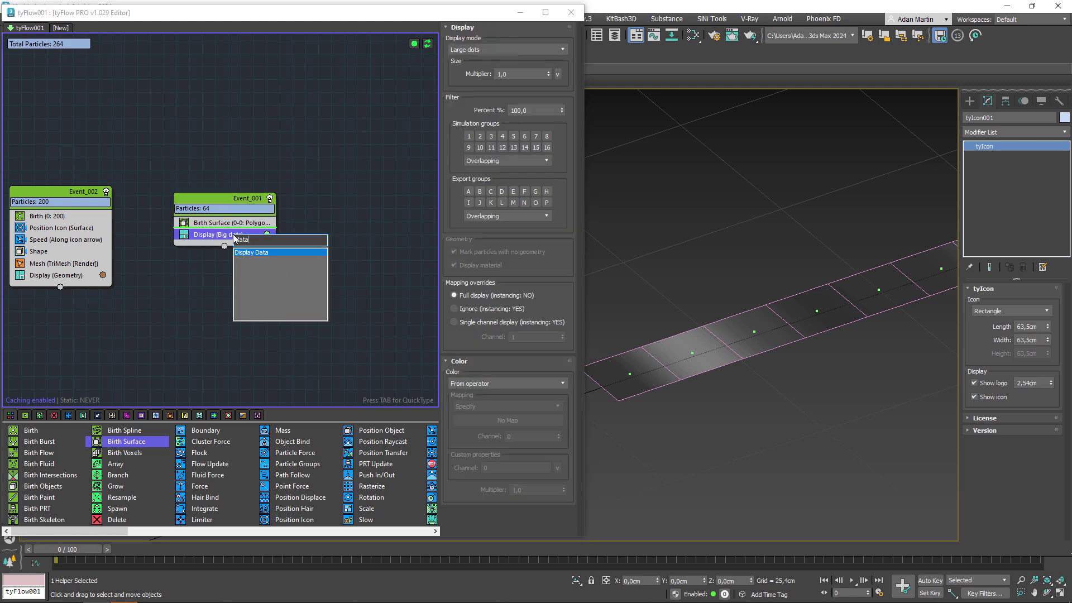
pyautogui.click(252, 252)
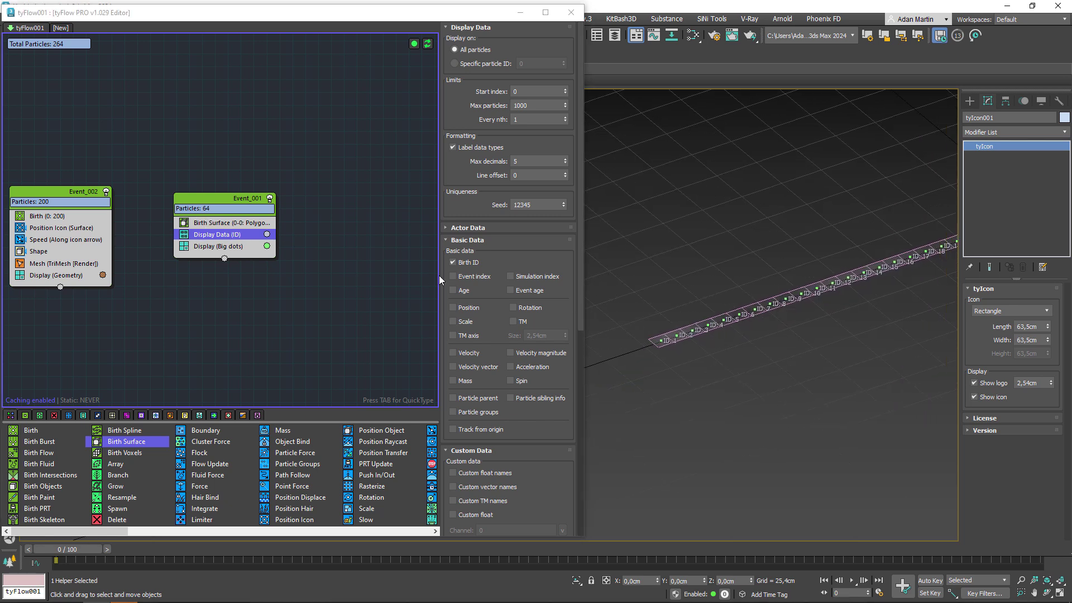
pyautogui.click(453, 260)
pyautogui.click(454, 260)
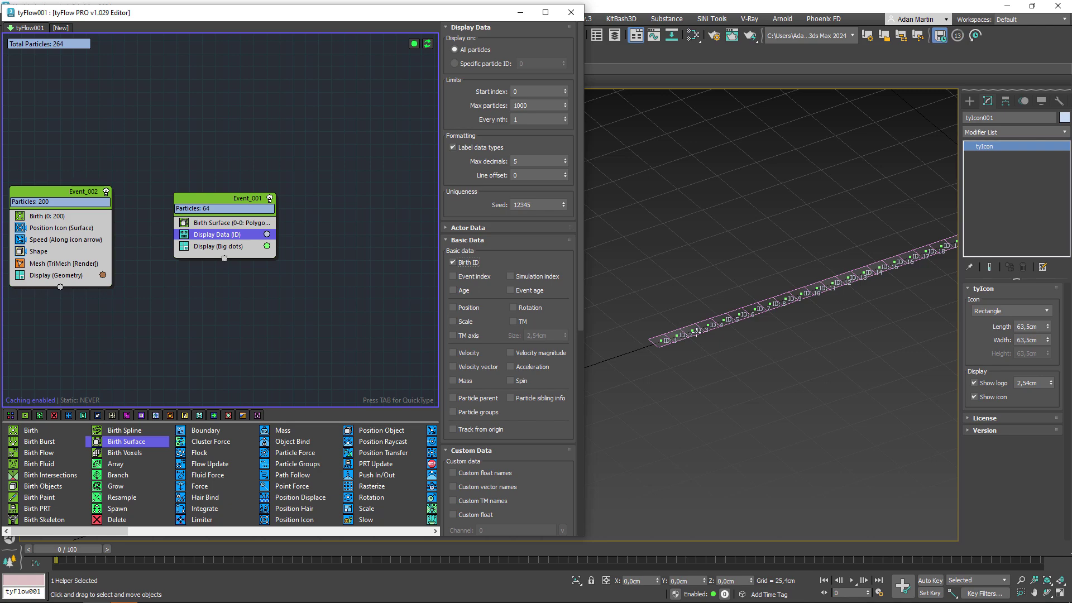
pyautogui.moveTo(701, 320)
pyautogui.mouseDown(button='middle')
pyautogui.moveTo(724, 351)
pyautogui.moveTo(605, 400)
pyautogui.moveTo(763, 299)
pyautogui.moveTo(916, 268)
pyautogui.moveTo(829, 297)
pyautogui.mouseUp(button='middle')
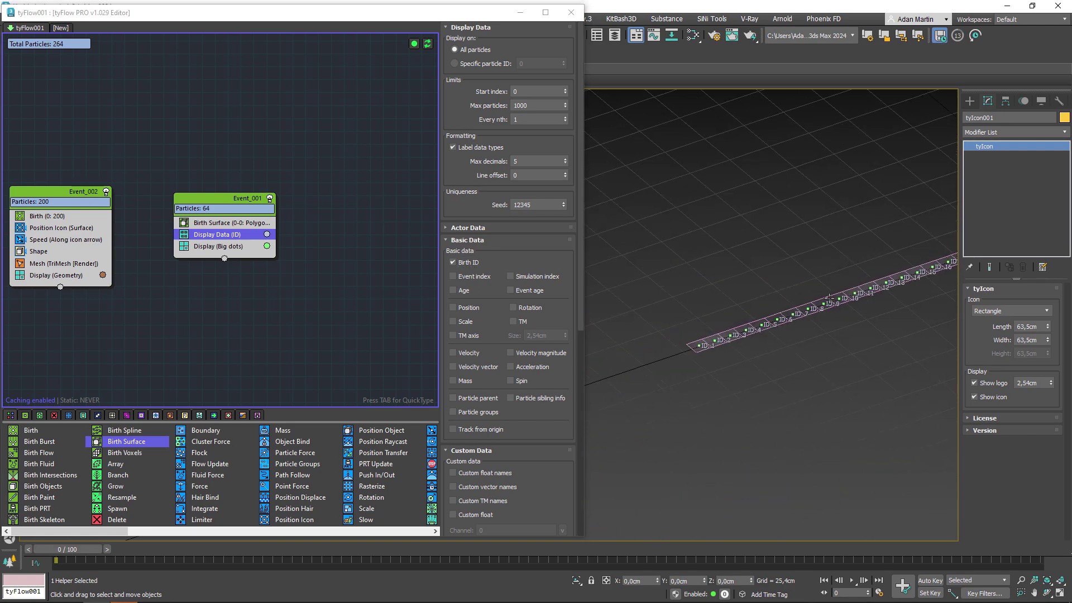
pyautogui.scroll(3, 707, 342)
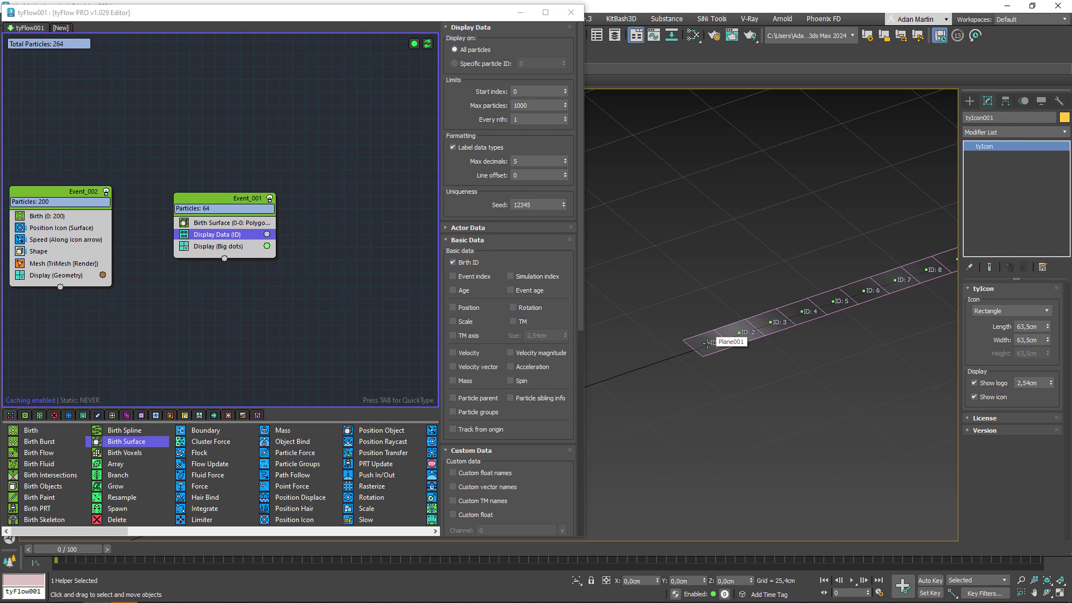
# Compare both events' evaluation priorities and raise Event_001's priority to 2.
pyautogui.click(246, 201)
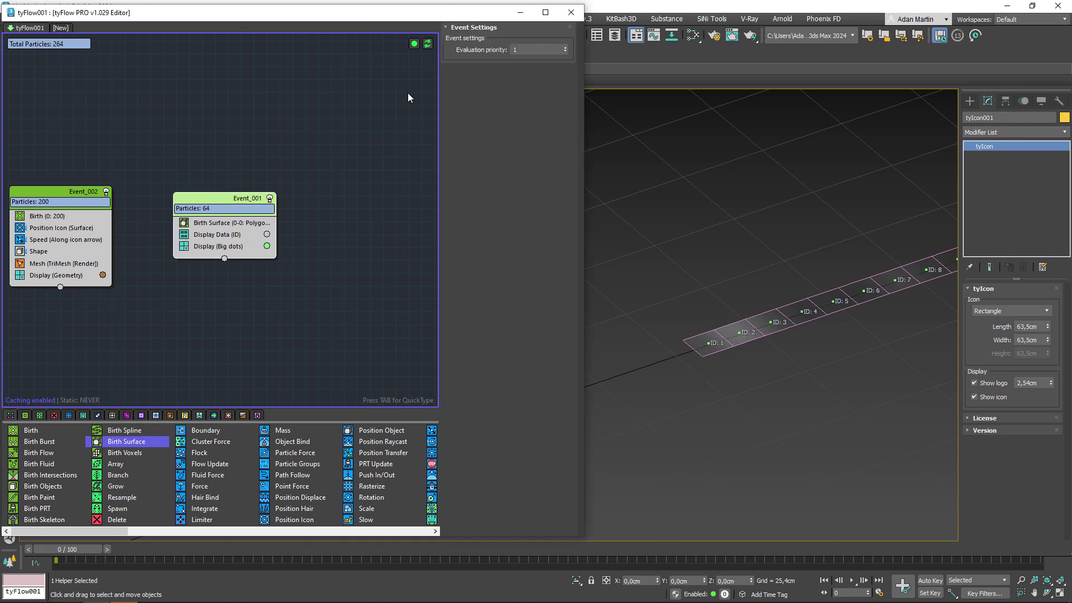
pyautogui.click(78, 184)
pyautogui.click(99, 189)
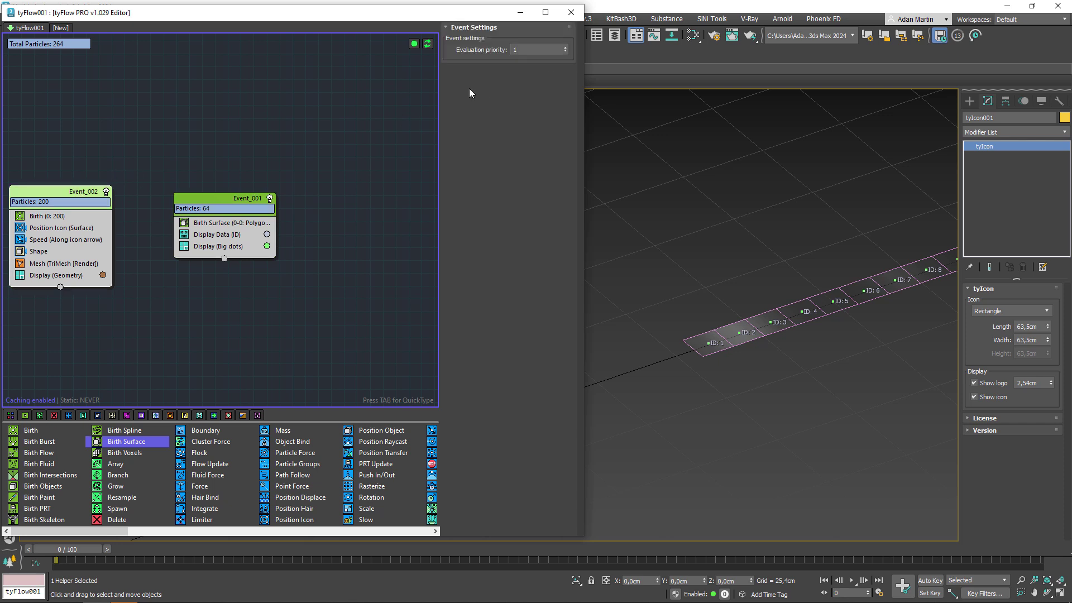
pyautogui.click(230, 200)
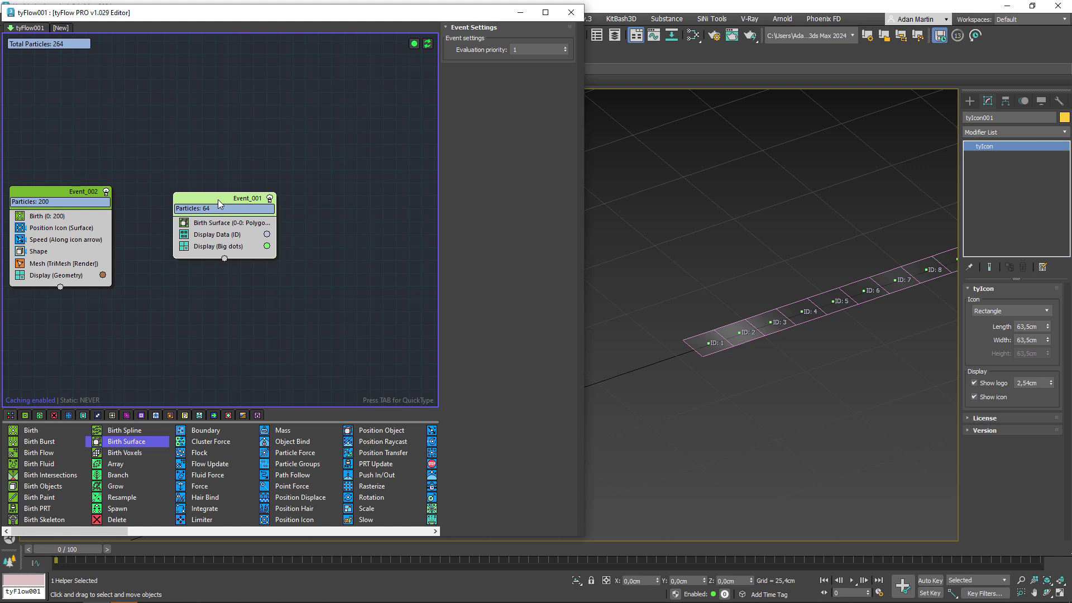
pyautogui.click(56, 193)
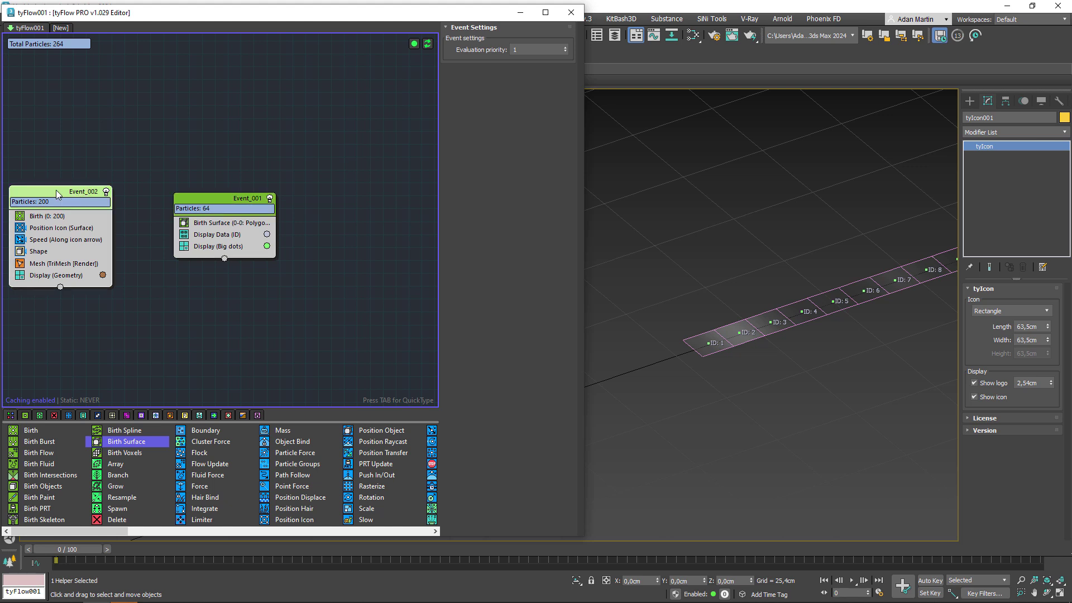
pyautogui.click(203, 193)
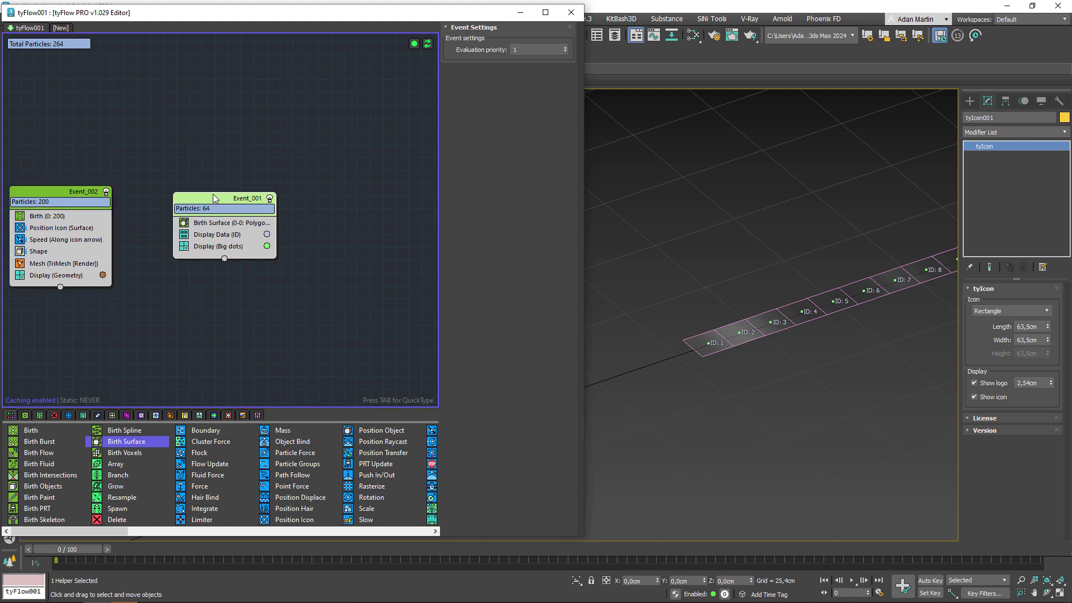
pyautogui.click(566, 48)
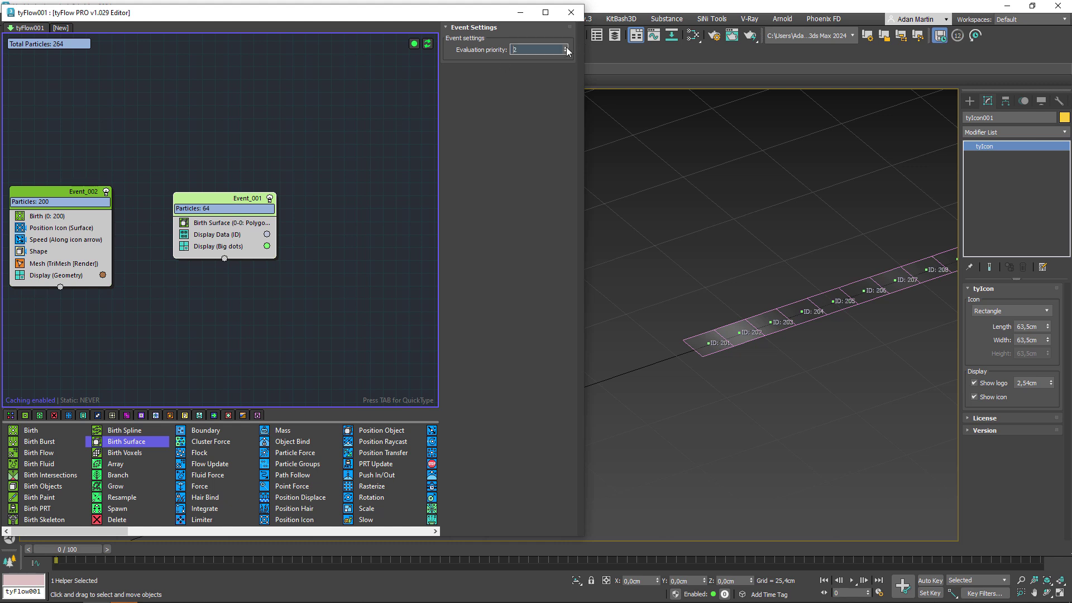
pyautogui.click(225, 199)
pyautogui.moveTo(225, 201); pyautogui.dragTo(230, 198)
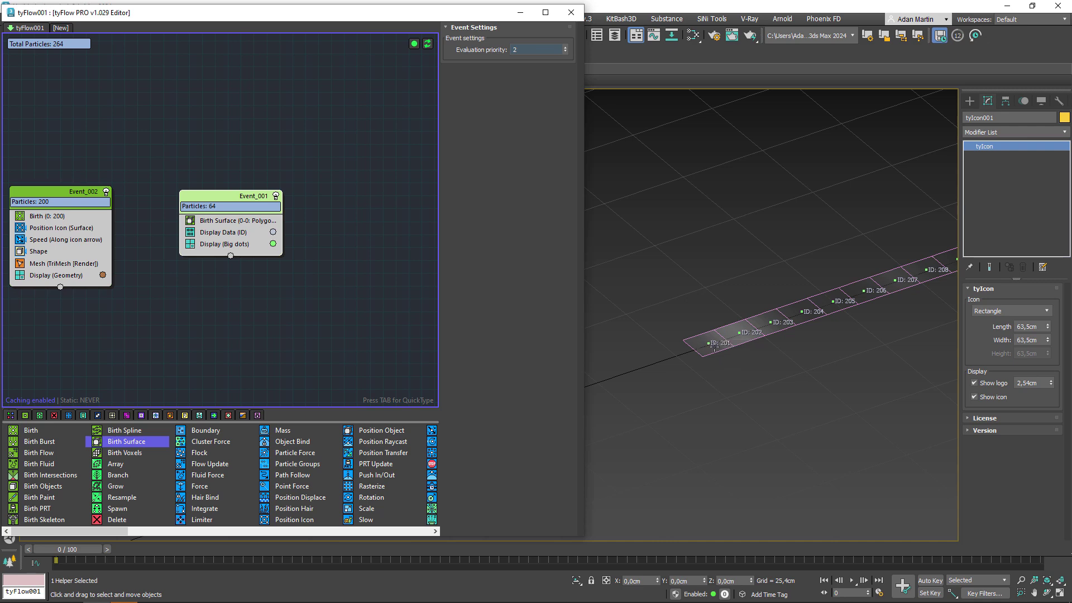
pyautogui.moveTo(76, 190); pyautogui.dragTo(109, 194)
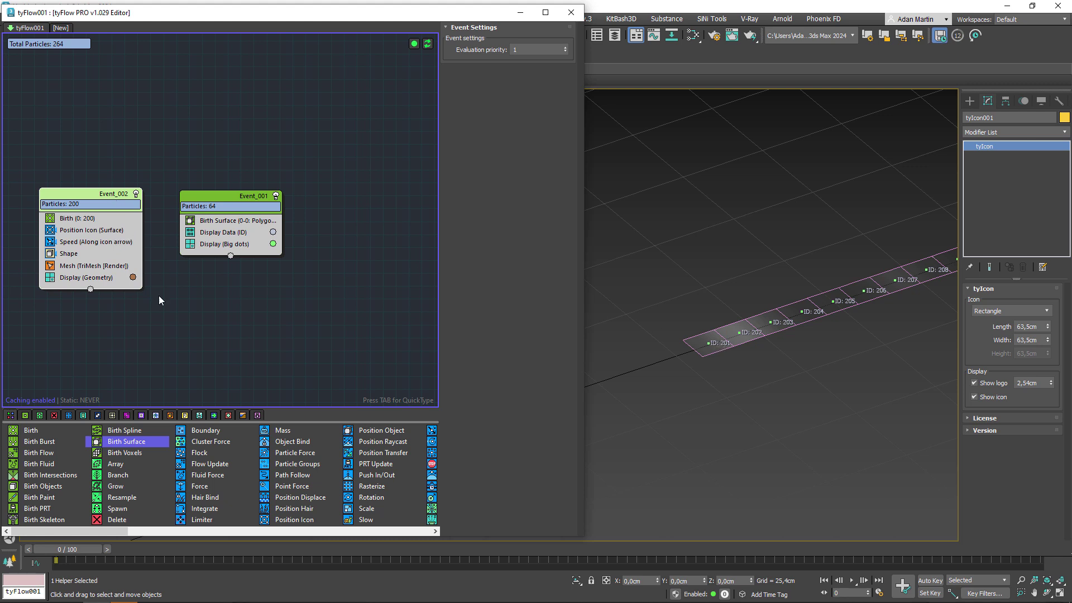
# Delete Event_002, reset Event_001's evaluation priority to 1, and disable the ID labels operator.
pyautogui.moveTo(155, 336); pyautogui.dragTo(34, 154)
pyautogui.press('Delete')
pyautogui.click(264, 196)
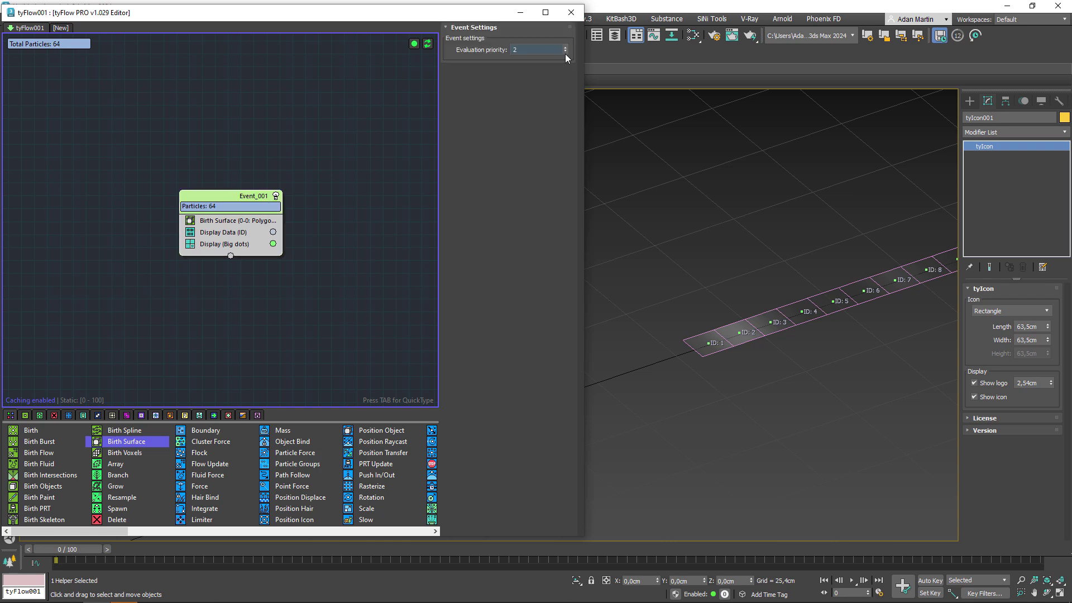
pyautogui.click(565, 52)
pyautogui.scroll(-3, 702, 393)
pyautogui.scroll(-2, 628, 436)
pyautogui.scroll(3, 628, 435)
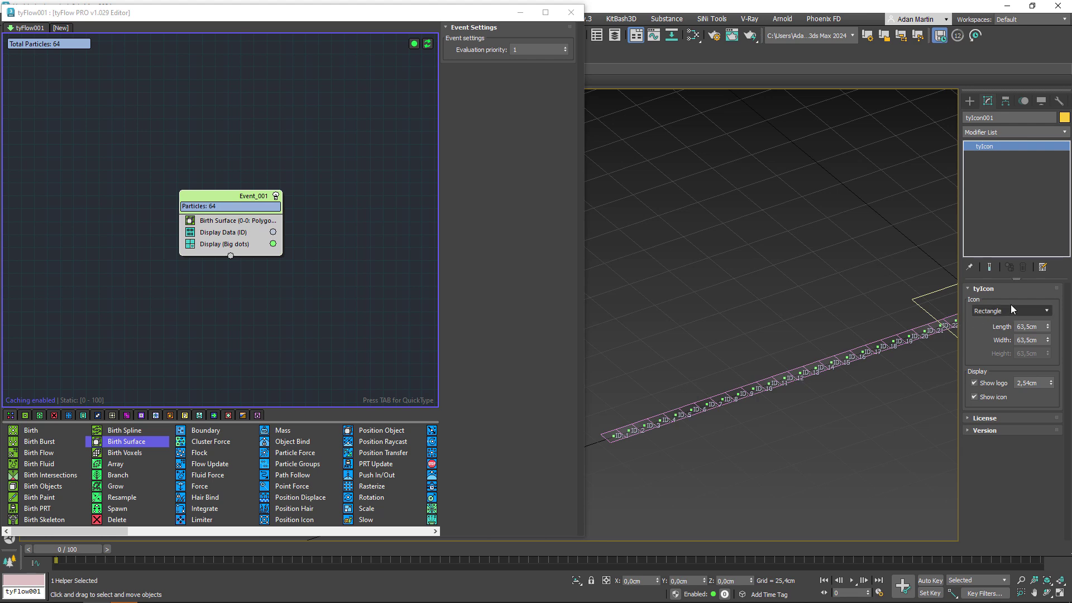
pyautogui.moveTo(240, 194); pyautogui.dragTo(248, 158)
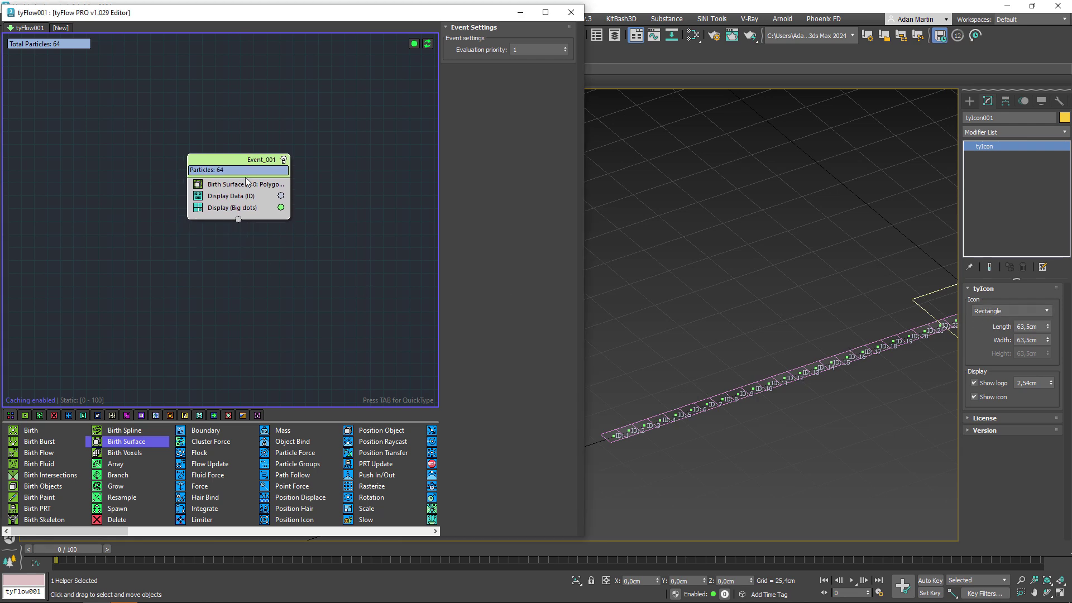
pyautogui.click(199, 196)
pyautogui.click(235, 185)
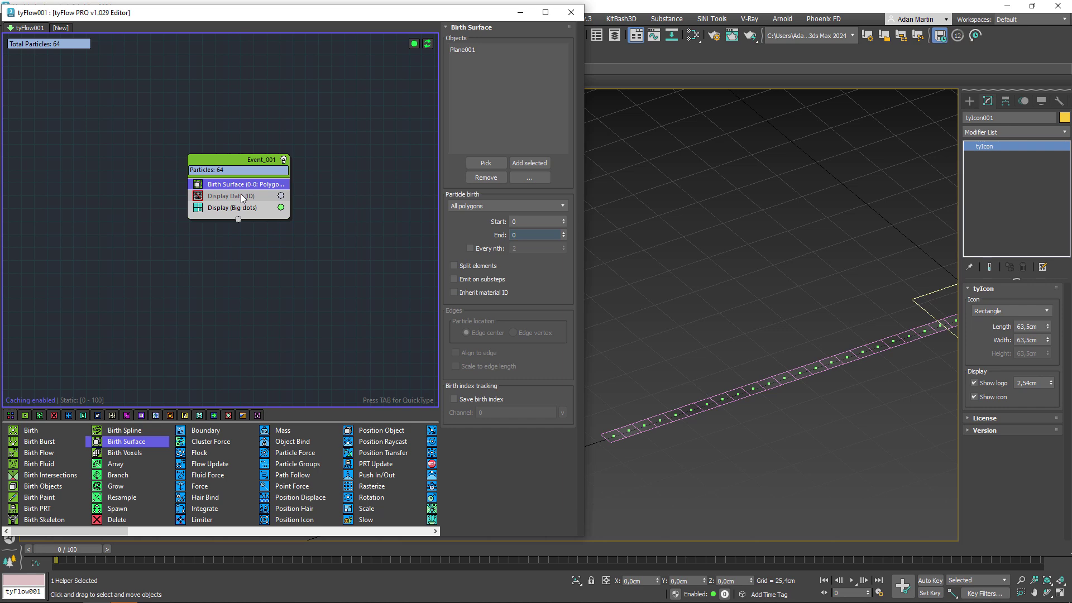
# Add a Shape operator to Event_001 with a 3D Cube mesh shape.
pyautogui.press('Tab')
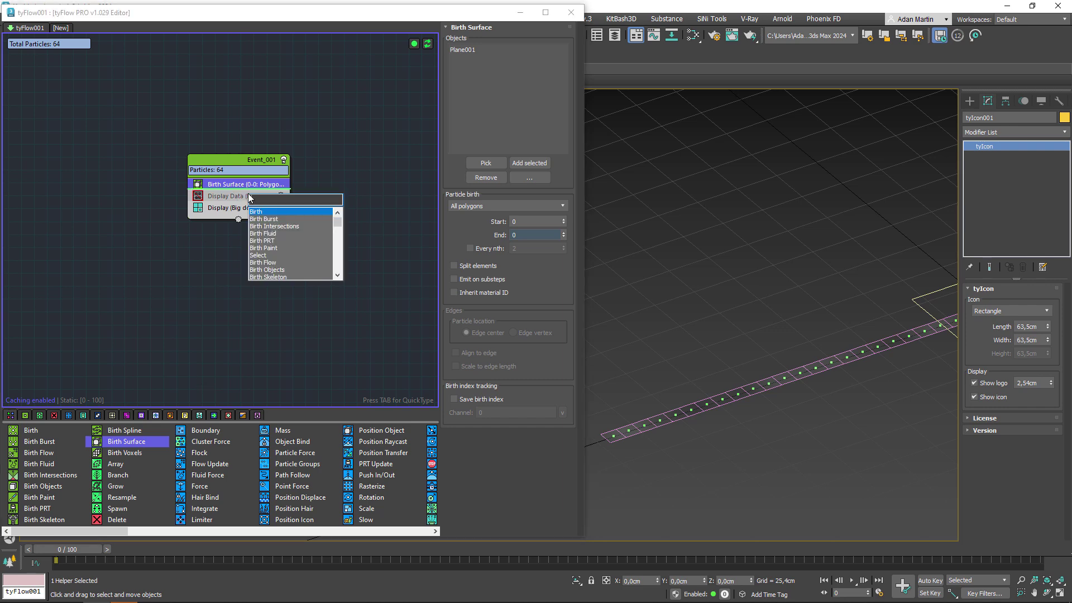
pyautogui.write('shape')
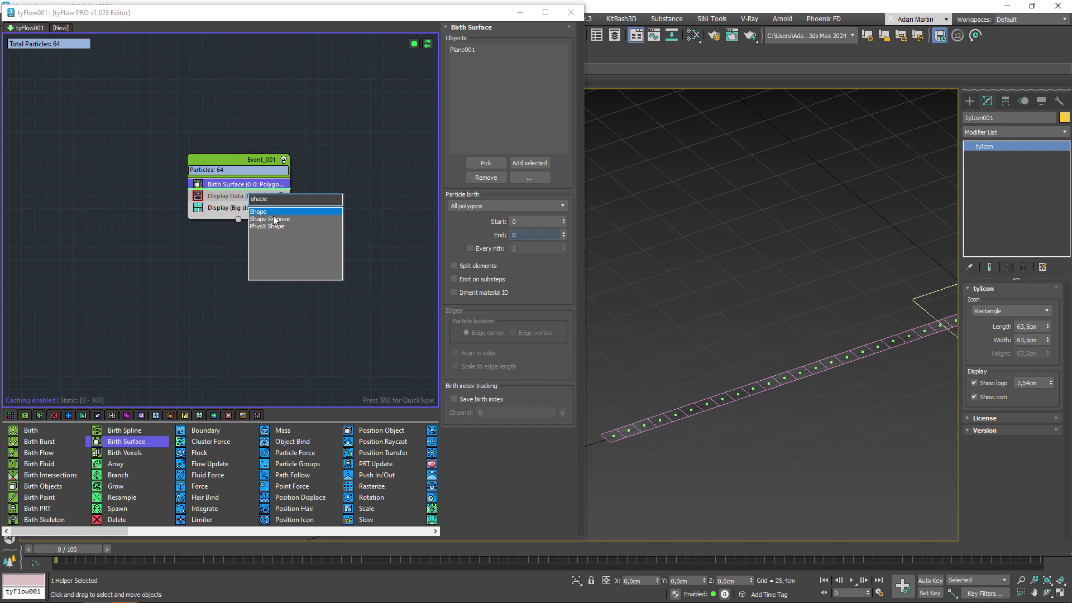
pyautogui.press('Return')
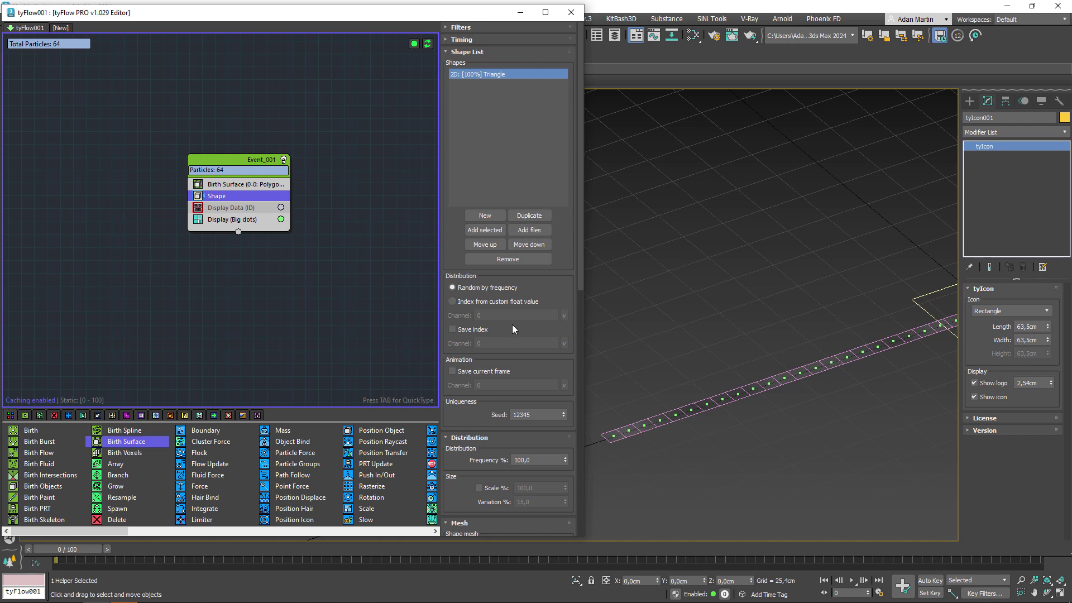
pyautogui.scroll(-4, 480, 238)
pyautogui.click(453, 370)
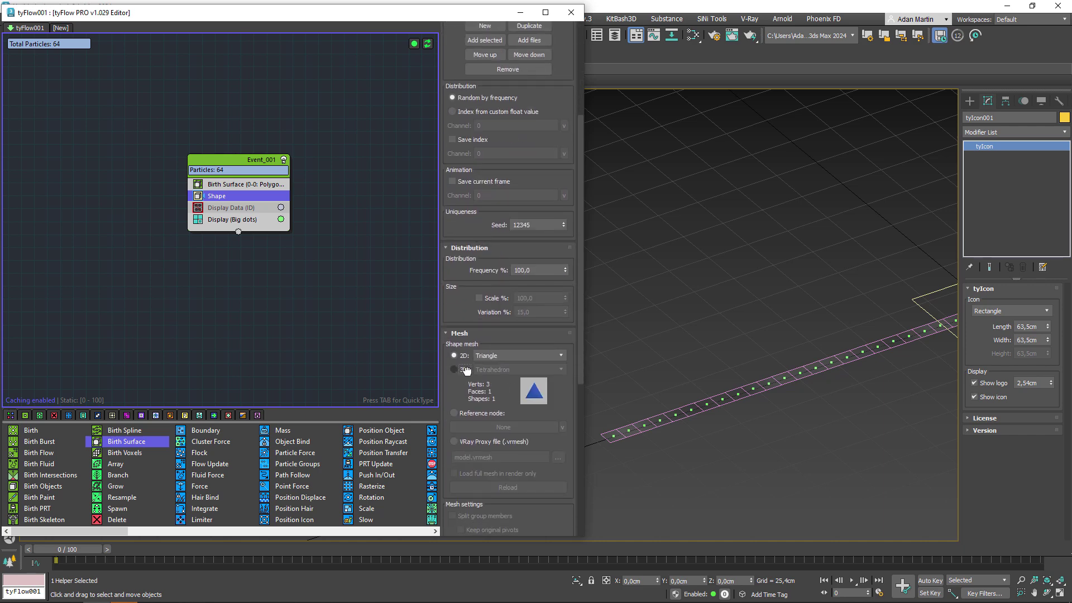
pyautogui.click(518, 370)
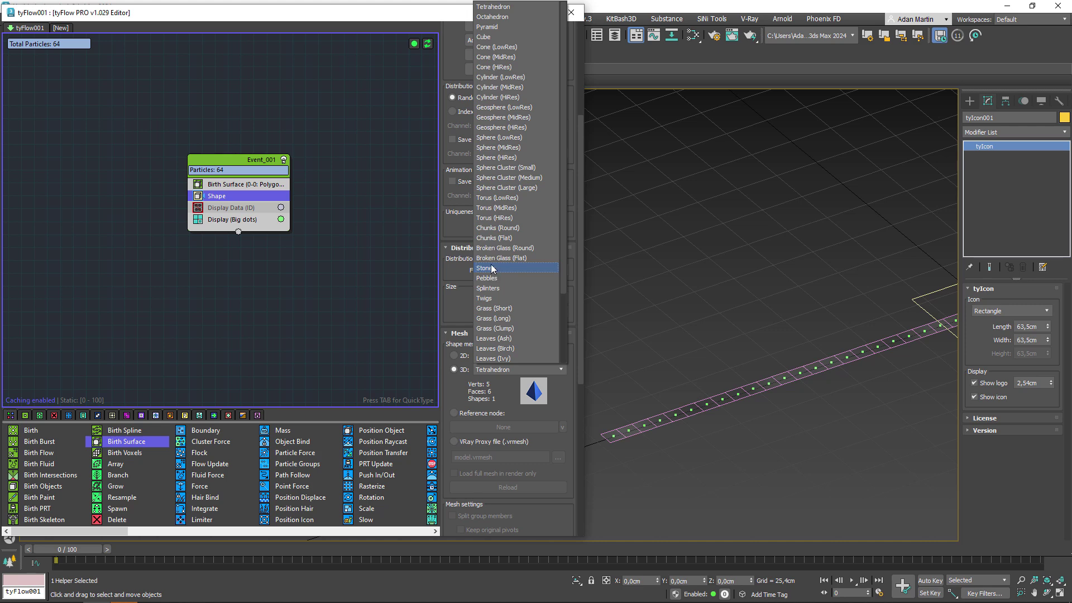
pyautogui.click(497, 27)
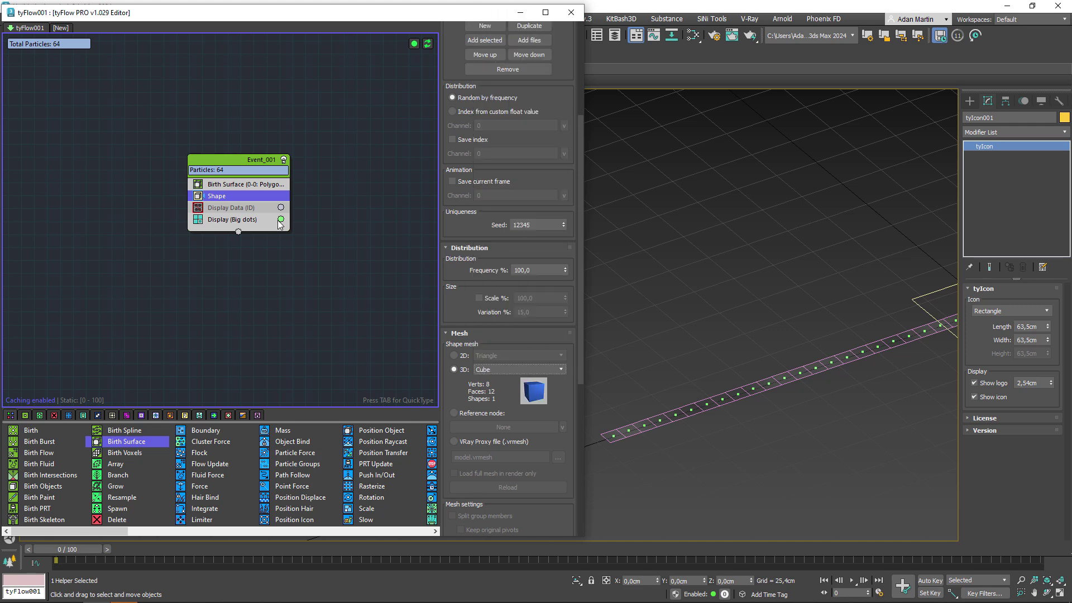
# Set the Display operator's mode to Geometry to show the green cubes.
pyautogui.click(240, 219)
pyautogui.click(483, 49)
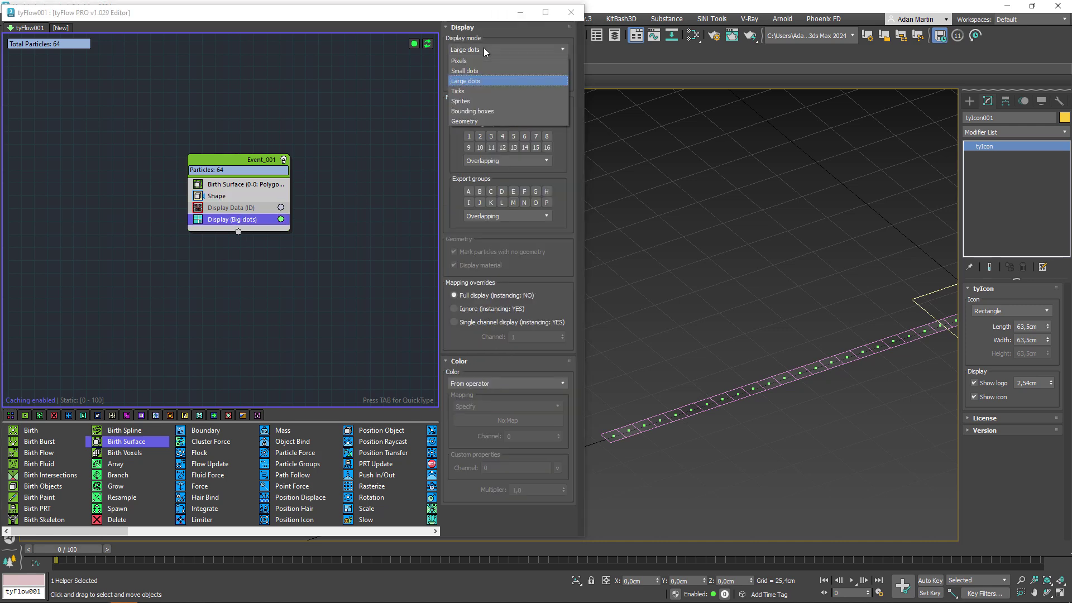
pyautogui.click(457, 123)
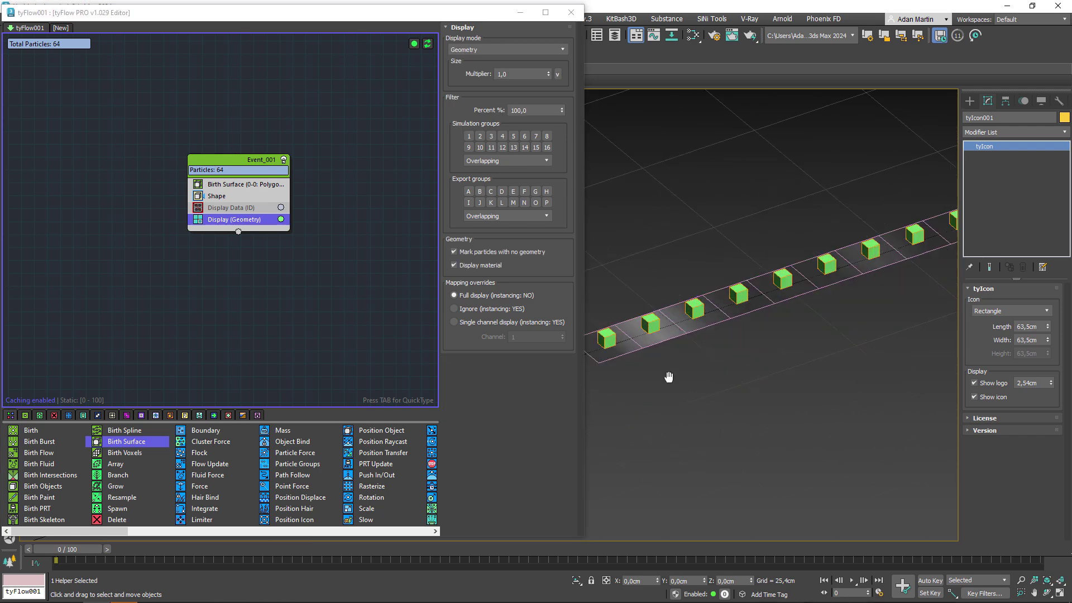
pyautogui.moveTo(668, 377); pyautogui.dragTo(728, 434, button='middle')
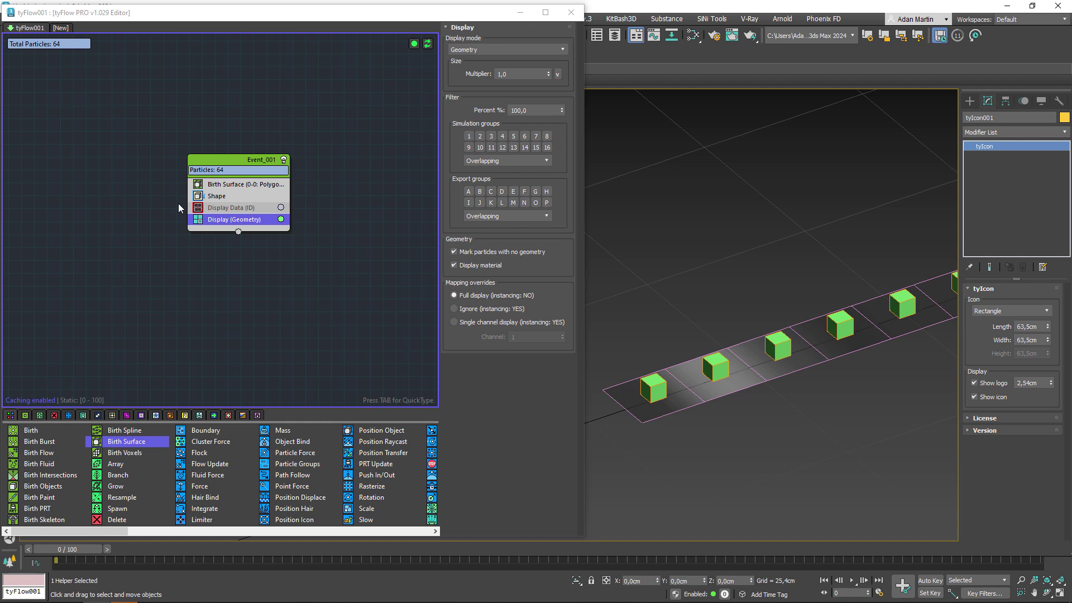
pyautogui.click(234, 197)
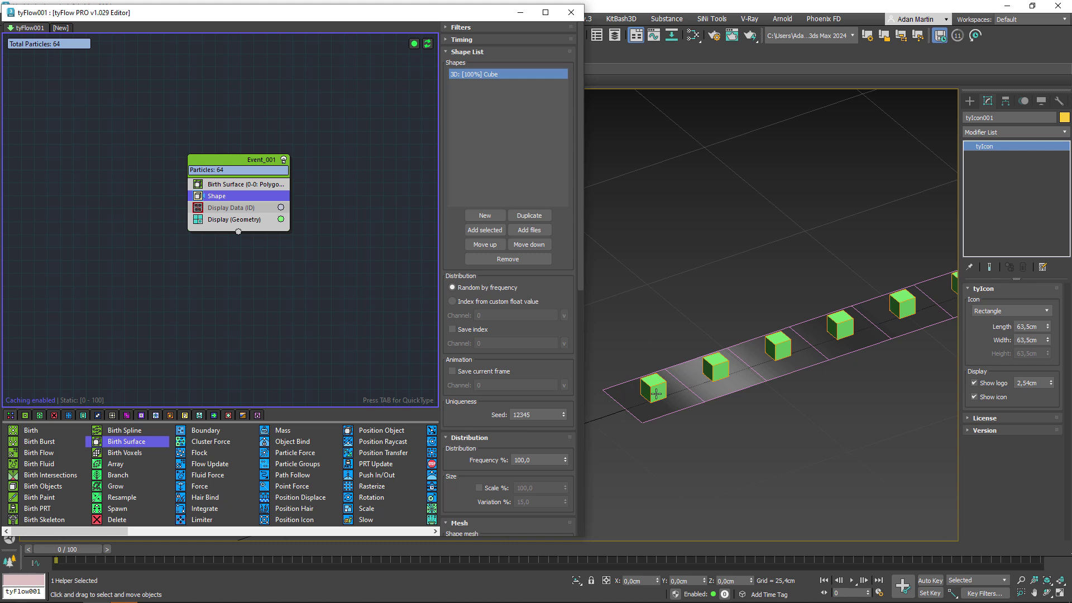
# Add a Scale (Inherit) operator to Event_001, placed directly below the Shape operator.
pyautogui.press('Tab')
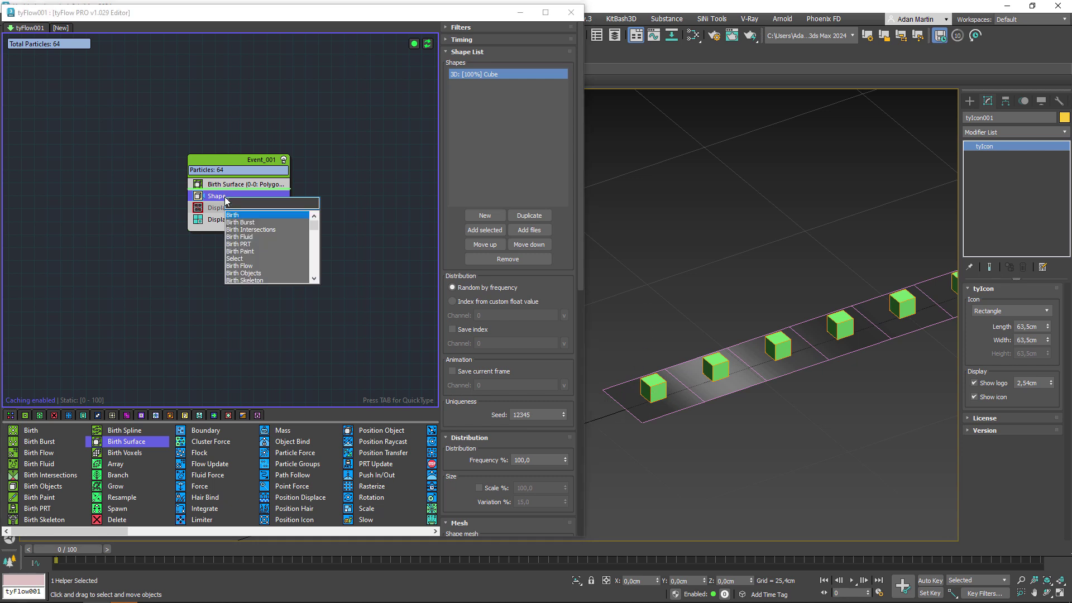
pyautogui.write('scale')
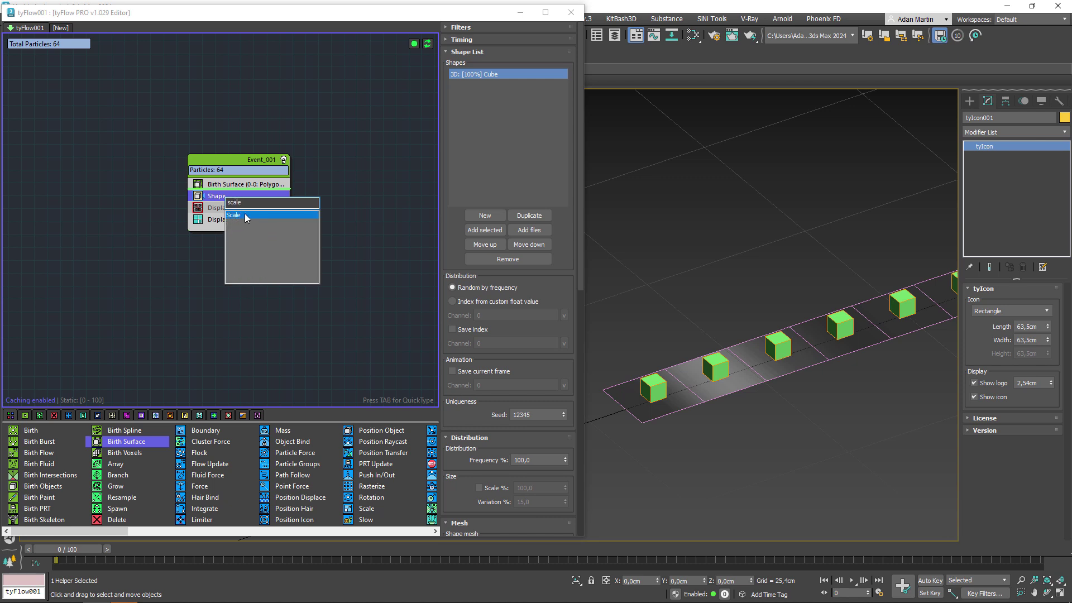
pyautogui.click(242, 218)
pyautogui.moveTo(236, 185); pyautogui.dragTo(222, 199)
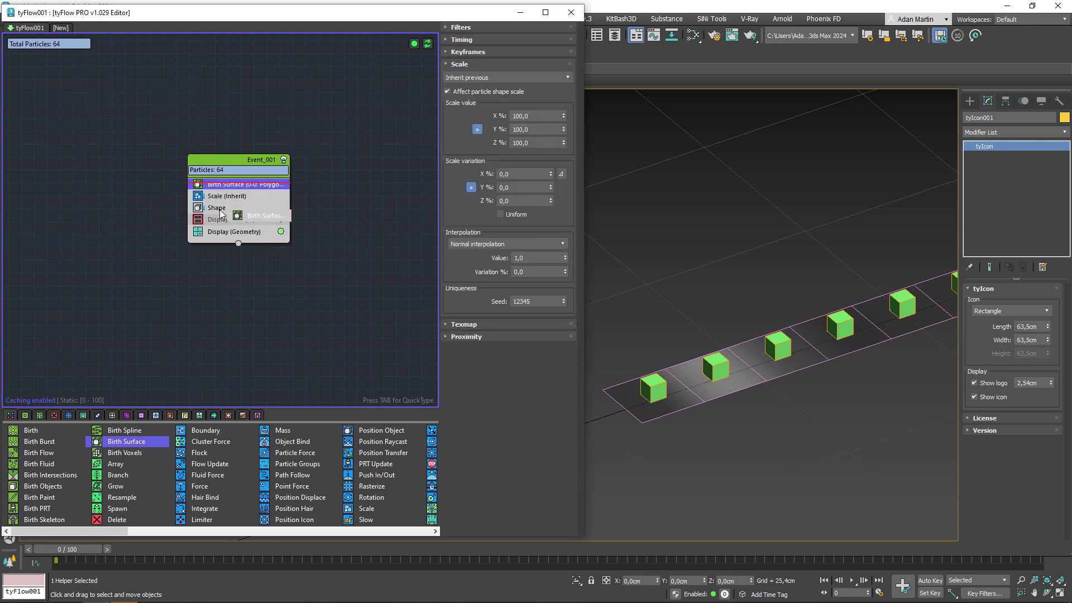
pyautogui.rightClick(222, 199)
pyautogui.click(221, 199)
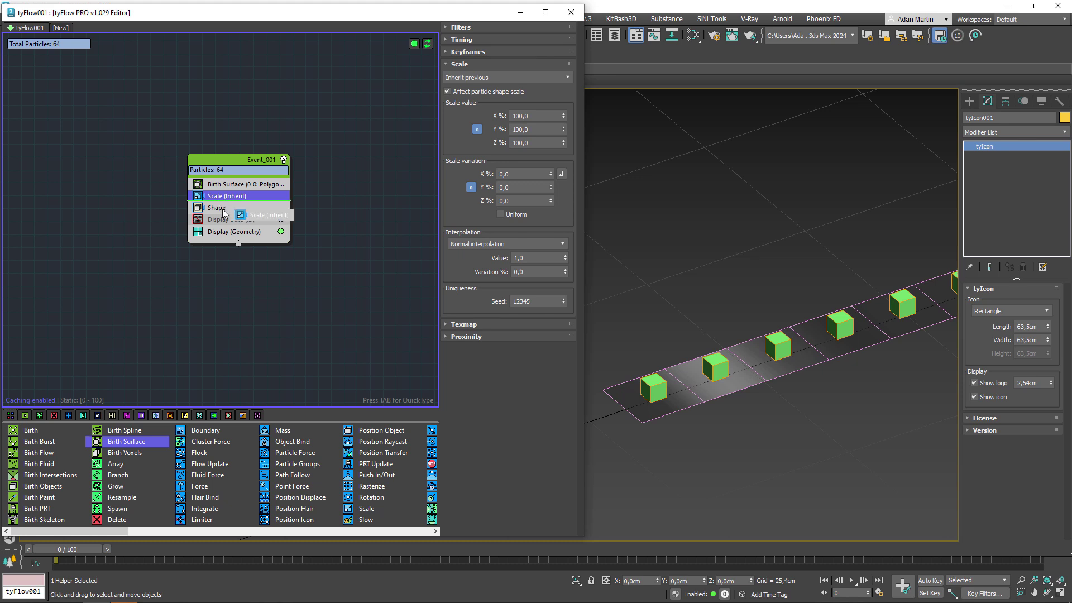
pyautogui.moveTo(221, 200); pyautogui.dragTo(224, 215)
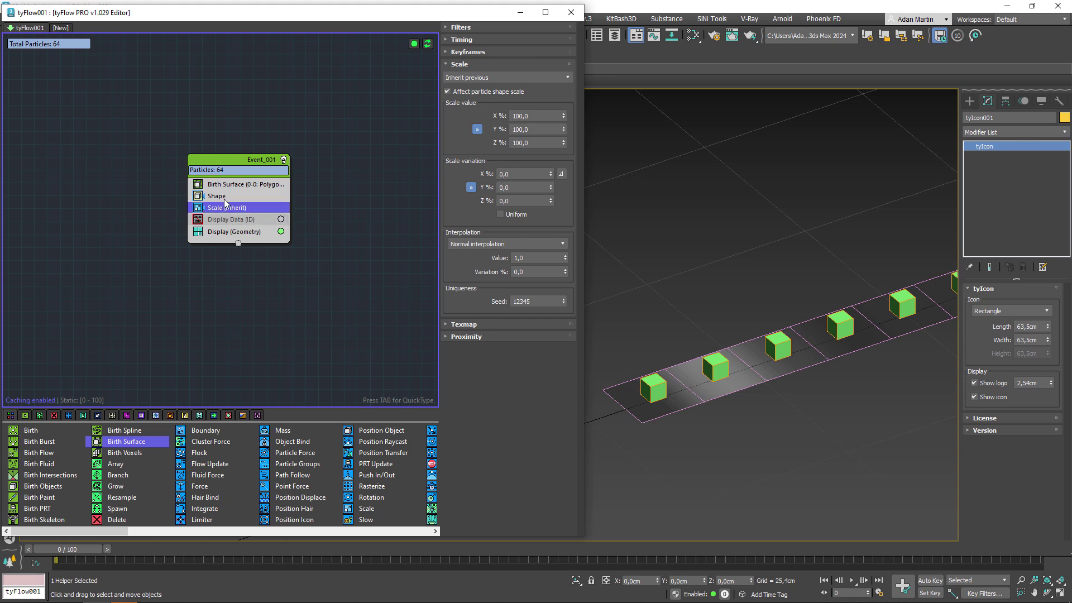
pyautogui.click(220, 187)
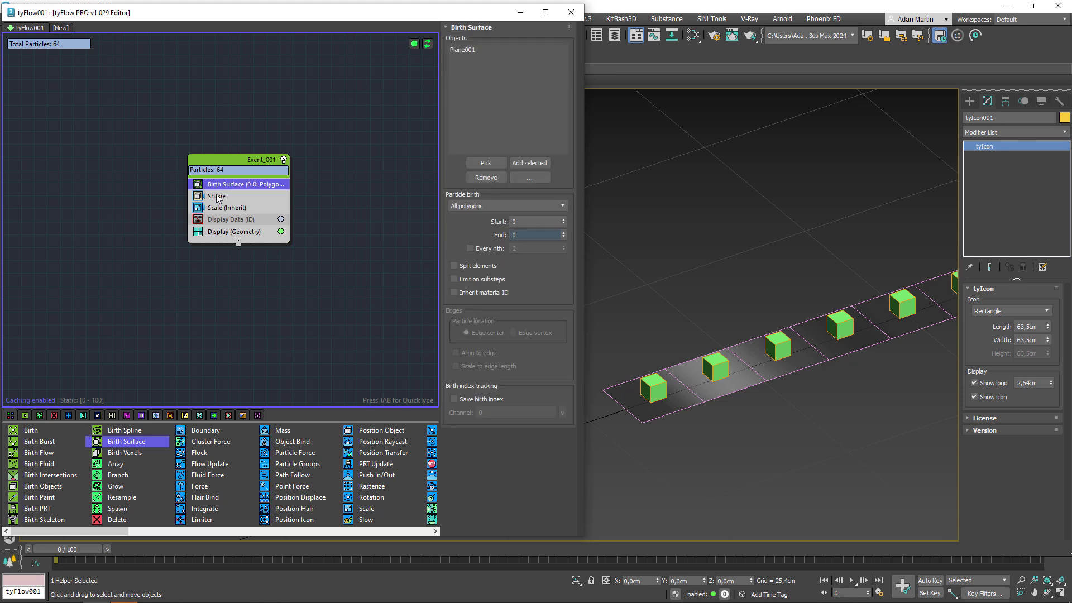
pyautogui.click(217, 208)
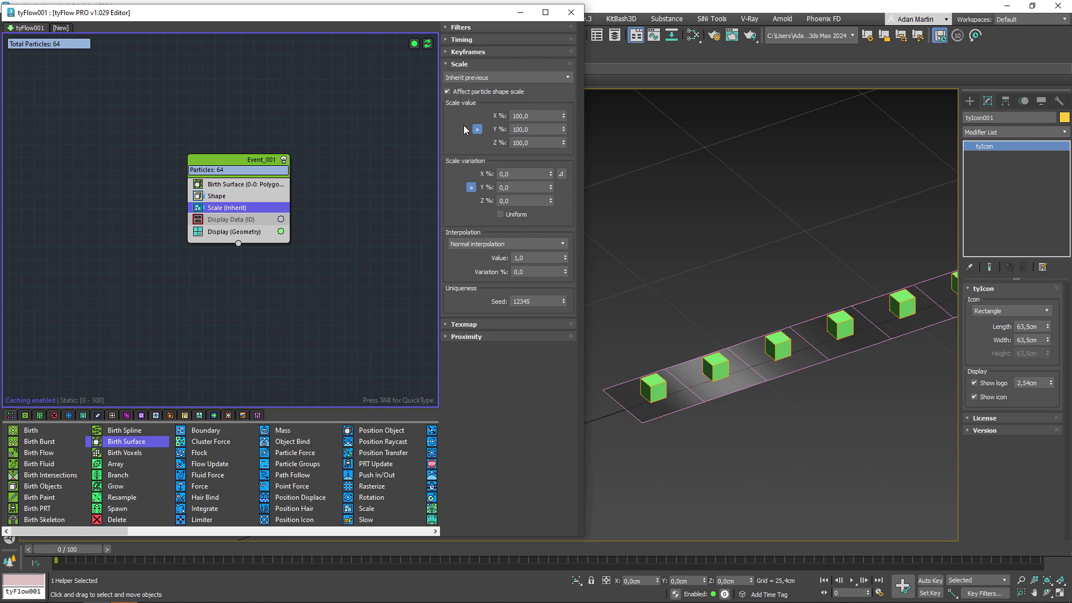
# Change the Scale (Inherit) operator's Timing from On event entry to Continuous.
pyautogui.click(463, 42)
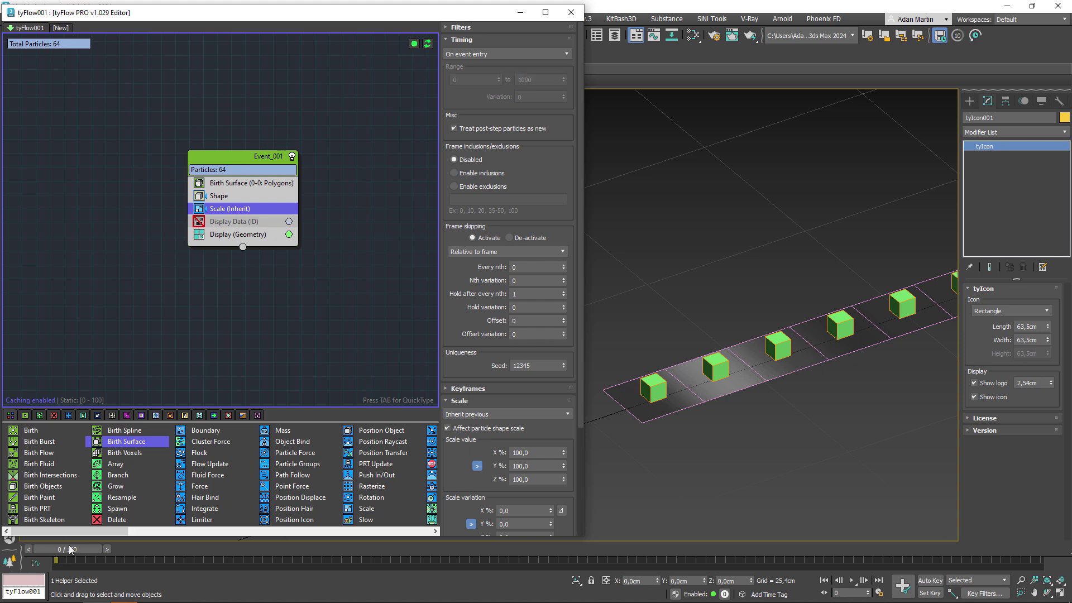
pyautogui.moveTo(96, 549); pyautogui.dragTo(106, 550)
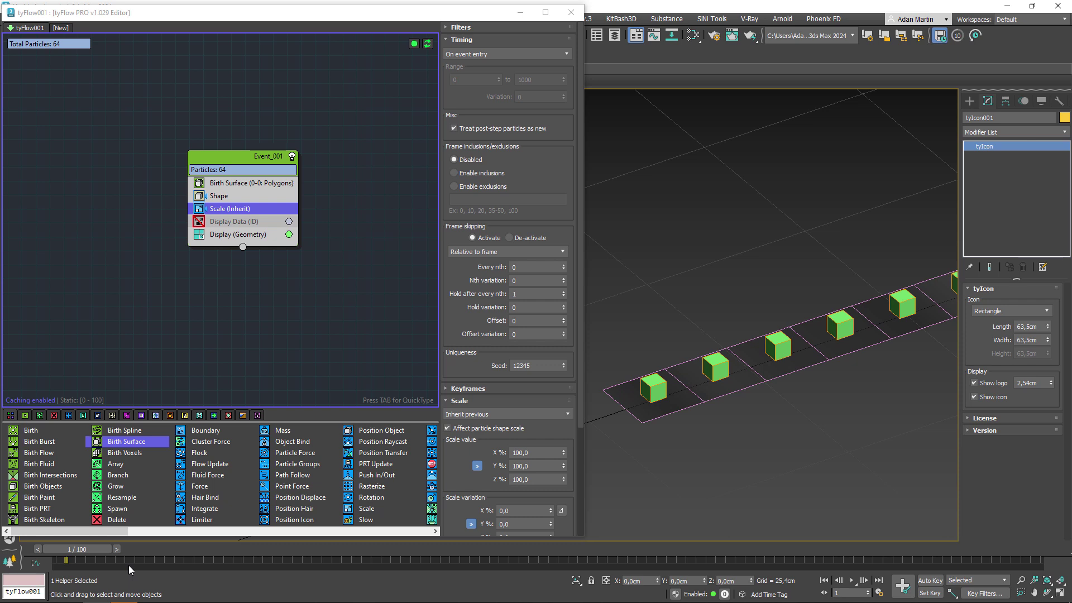
pyautogui.click(116, 550)
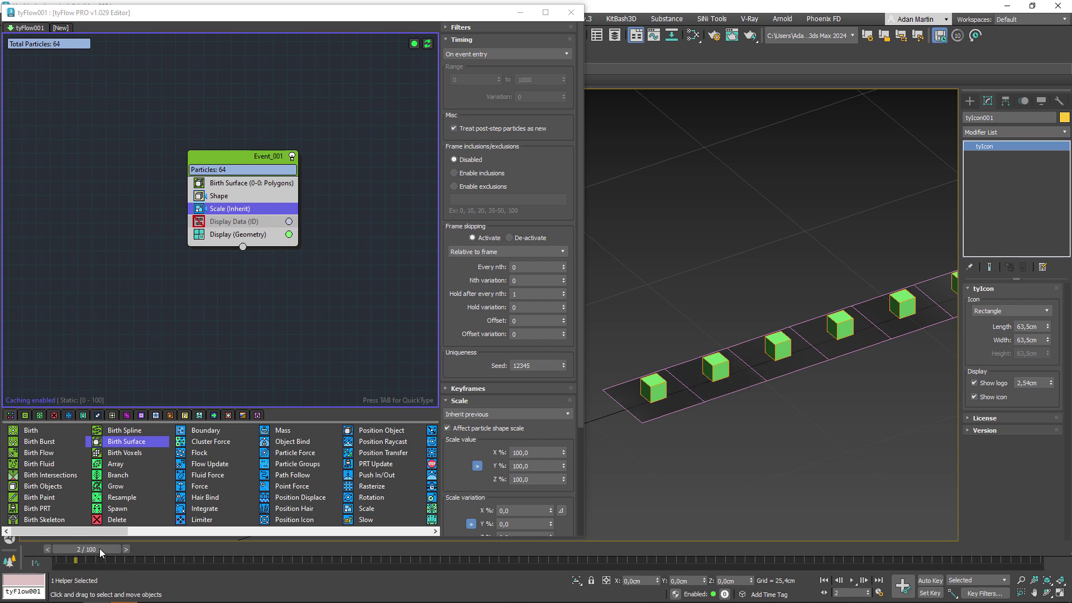
pyautogui.moveTo(100, 548); pyautogui.dragTo(81, 550)
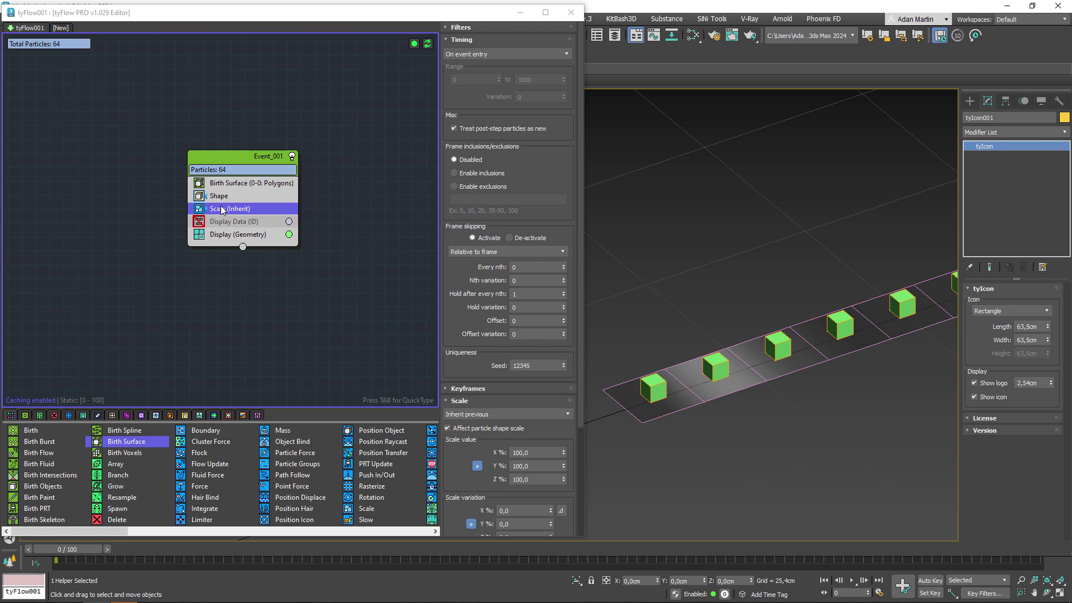
pyautogui.click(473, 56)
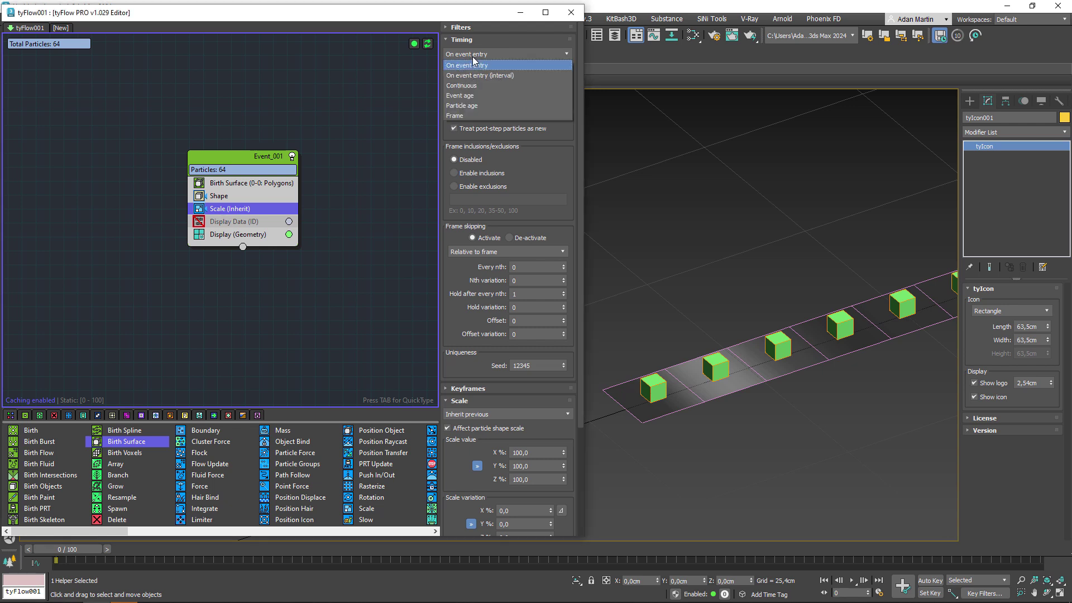
pyautogui.click(457, 84)
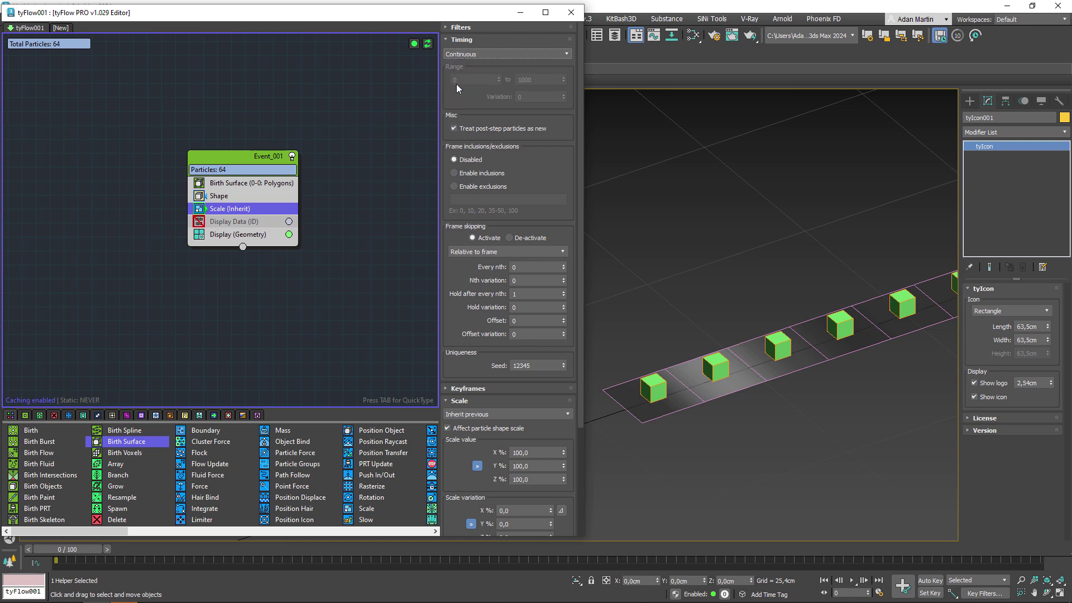
pyautogui.rightClick(201, 209)
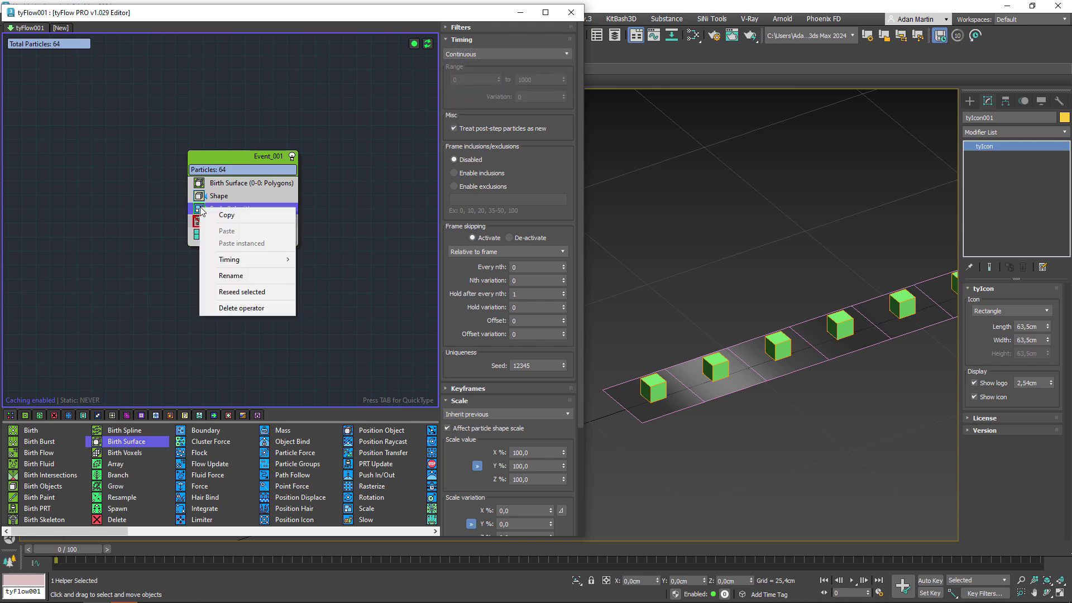
pyautogui.moveTo(235, 260)
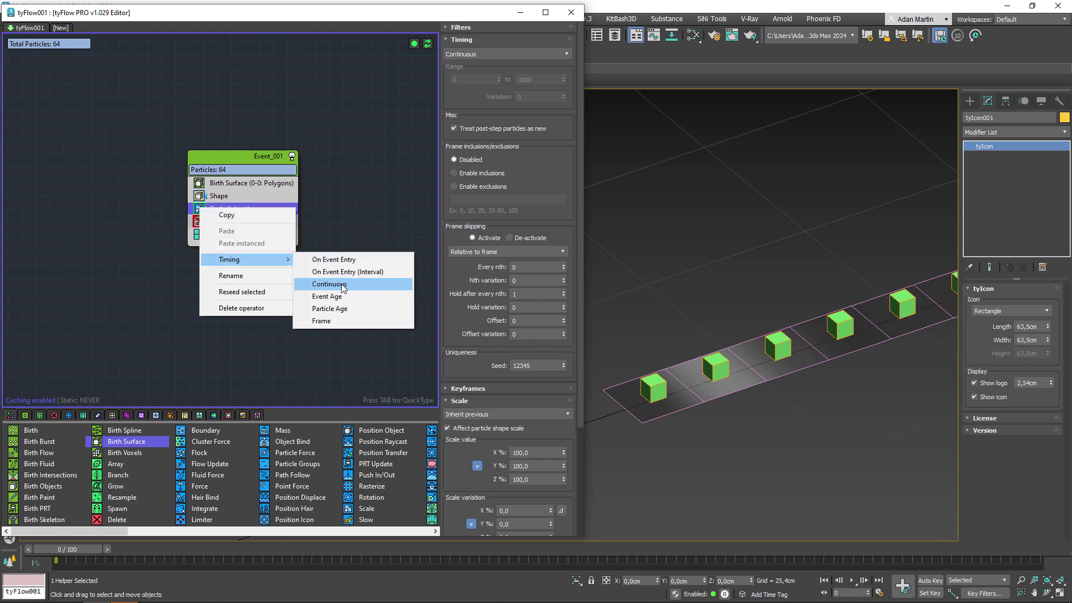
pyautogui.click(343, 287)
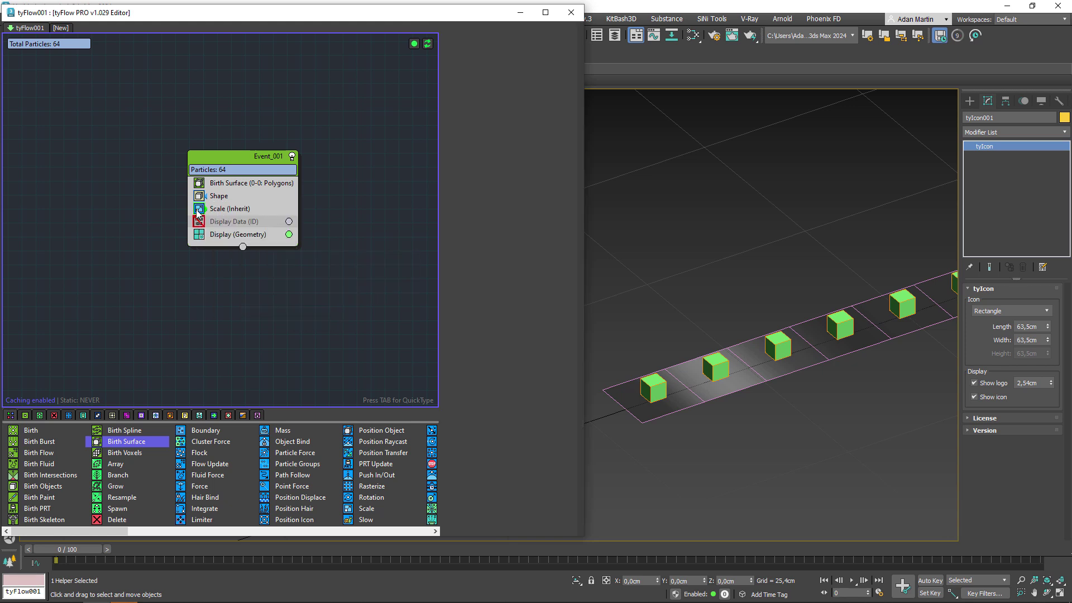
pyautogui.click(224, 210)
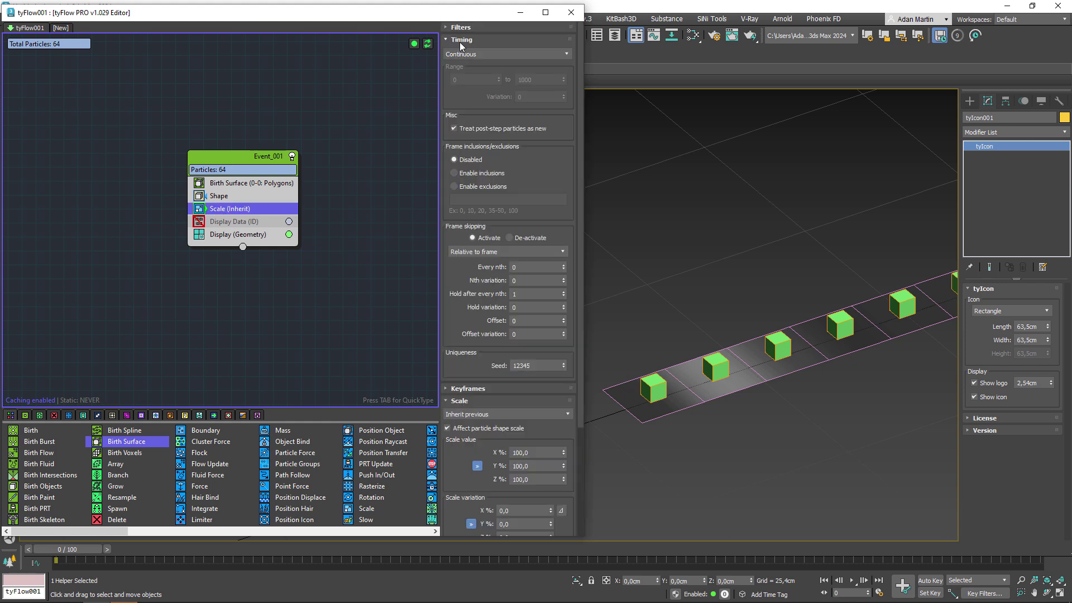
pyautogui.click(460, 40)
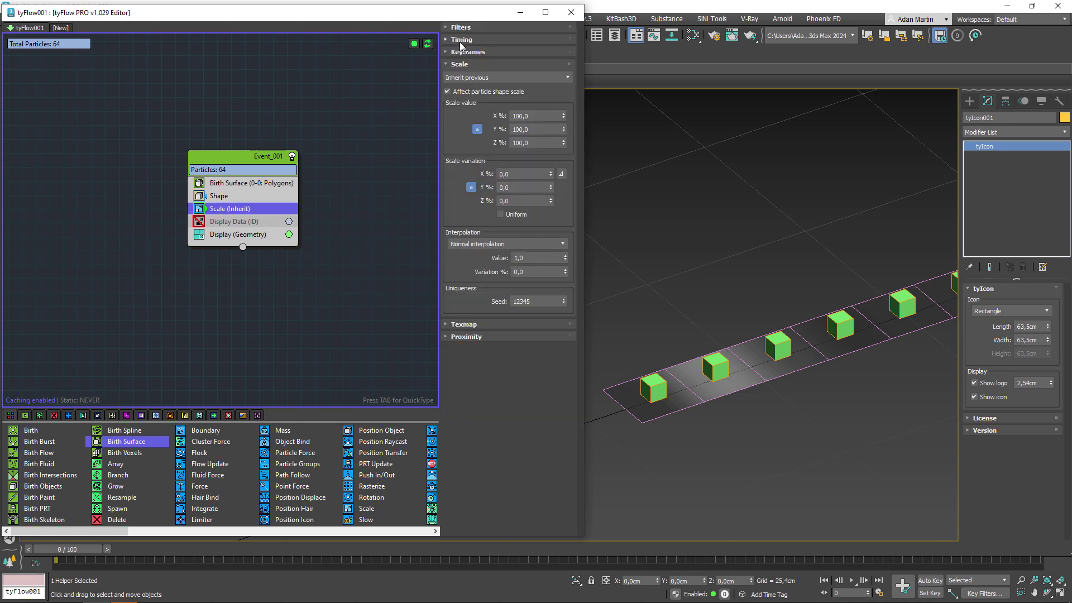
# Set the Scale operator's mode to Absolute after briefly trying Relative add.
pyautogui.click(467, 79)
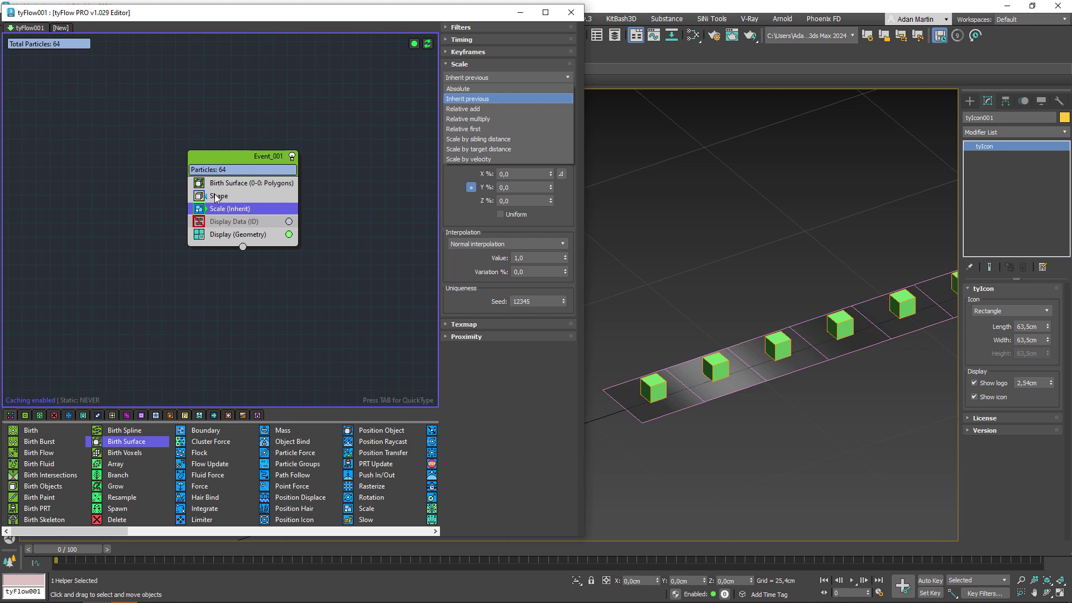
pyautogui.click(473, 109)
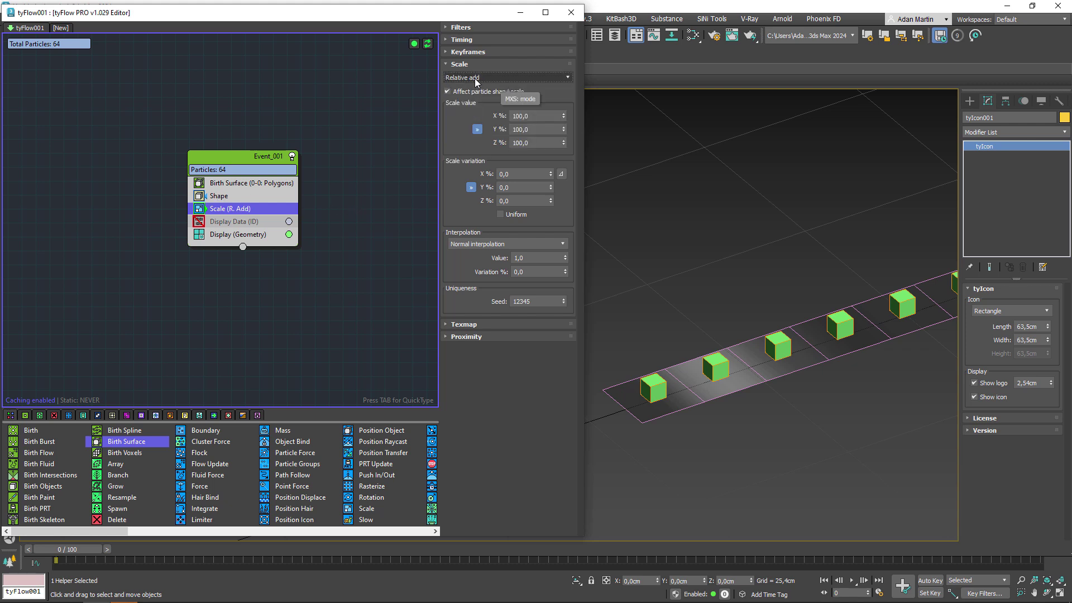
pyautogui.click(456, 79)
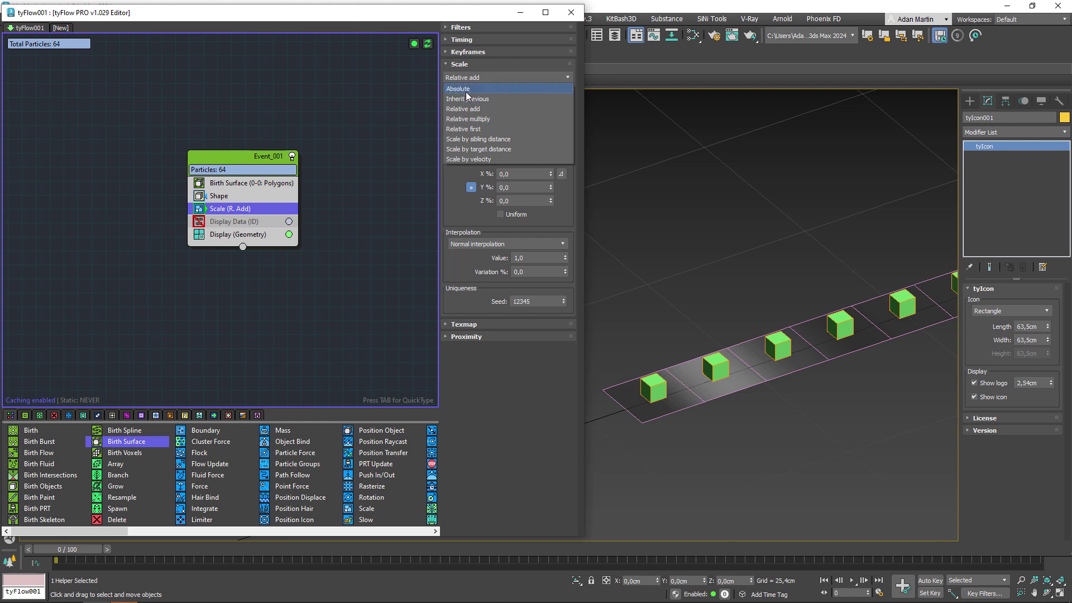
pyautogui.click(463, 90)
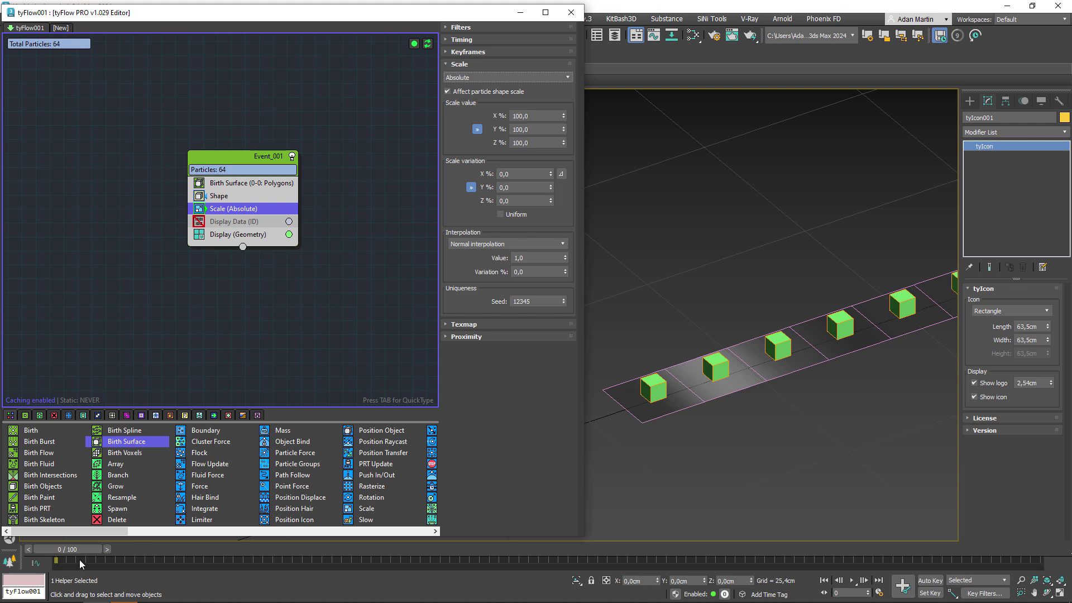
pyautogui.moveTo(81, 560); pyautogui.dragTo(104, 561)
# Enable Multiply by texmap in the Scale operator's Texmap rollout at frame 0.
pyautogui.moveTo(182, 549); pyautogui.dragTo(67, 549)
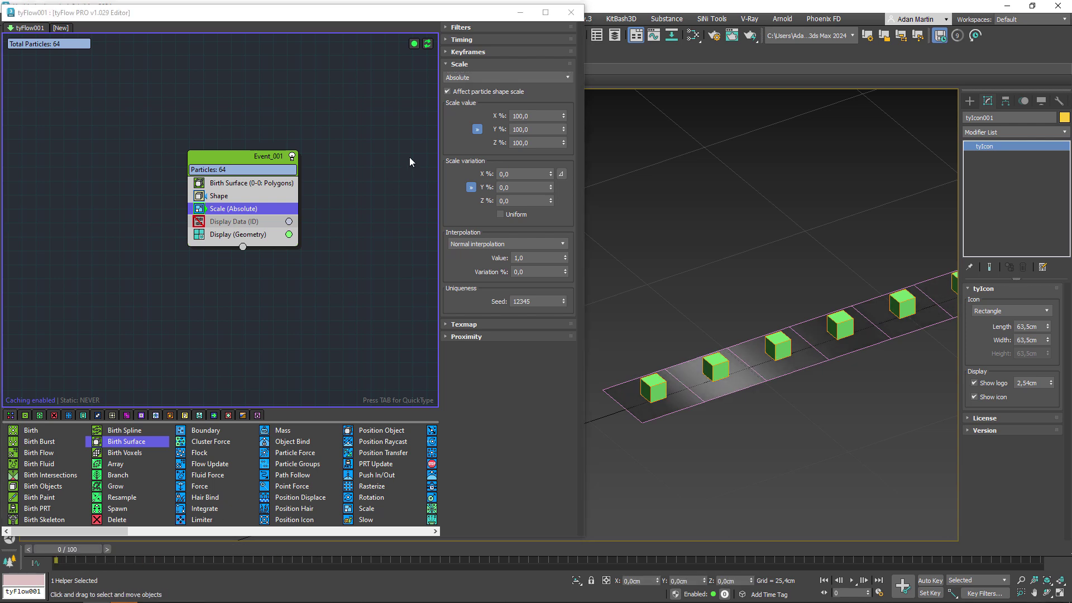
pyautogui.click(448, 324)
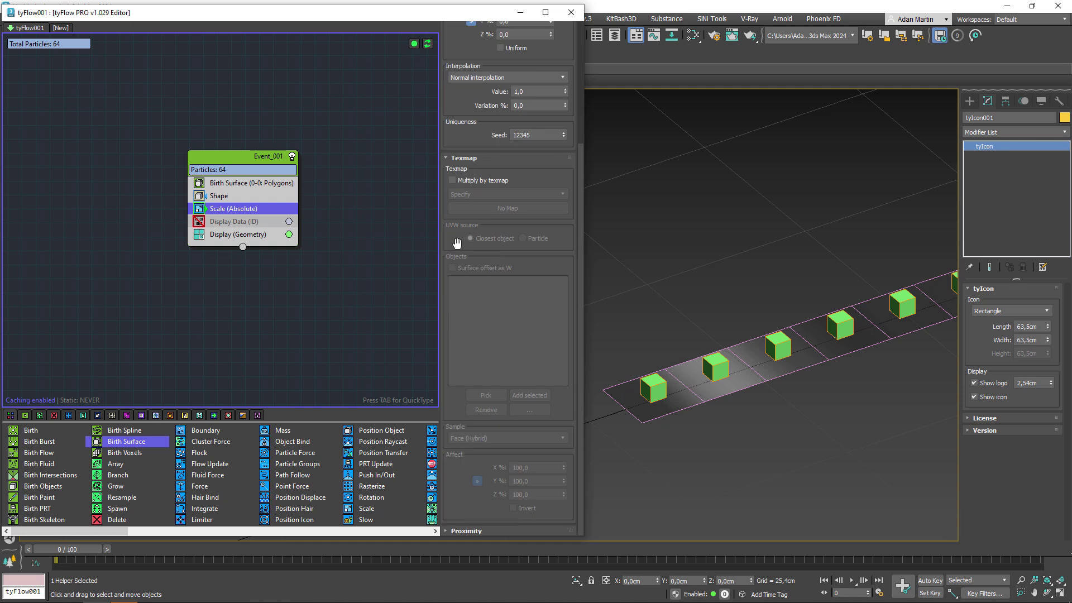
pyautogui.click(453, 181)
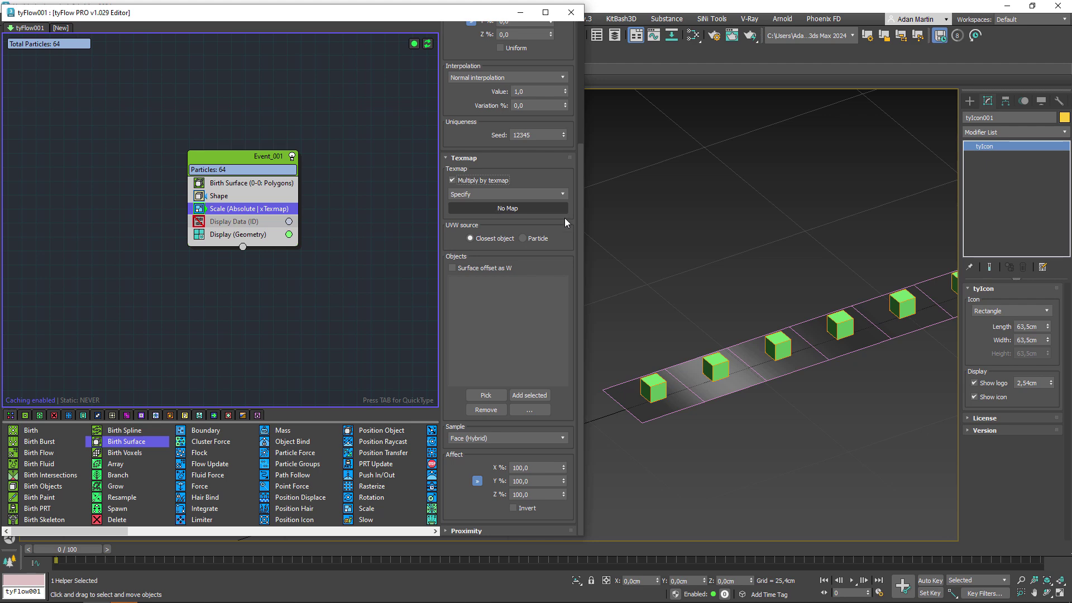
pyautogui.click(672, 223)
# Create Map #2, an Output map fed by the Map #1 VRayBitmap, in the Slate editor.
pyautogui.press('m')
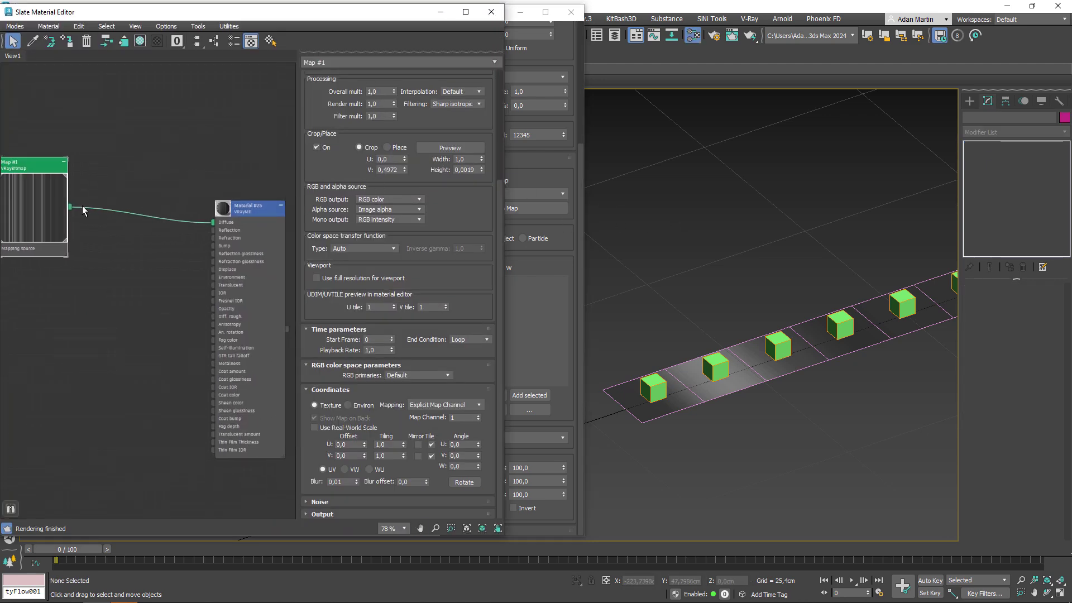
pyautogui.moveTo(70, 206); pyautogui.dragTo(139, 145)
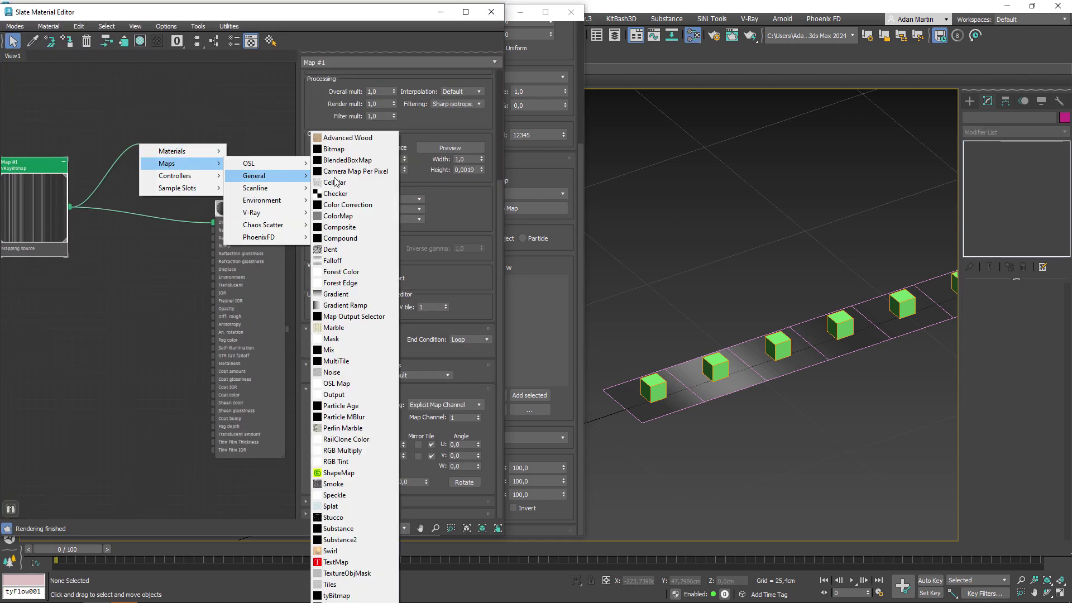
pyautogui.click(334, 394)
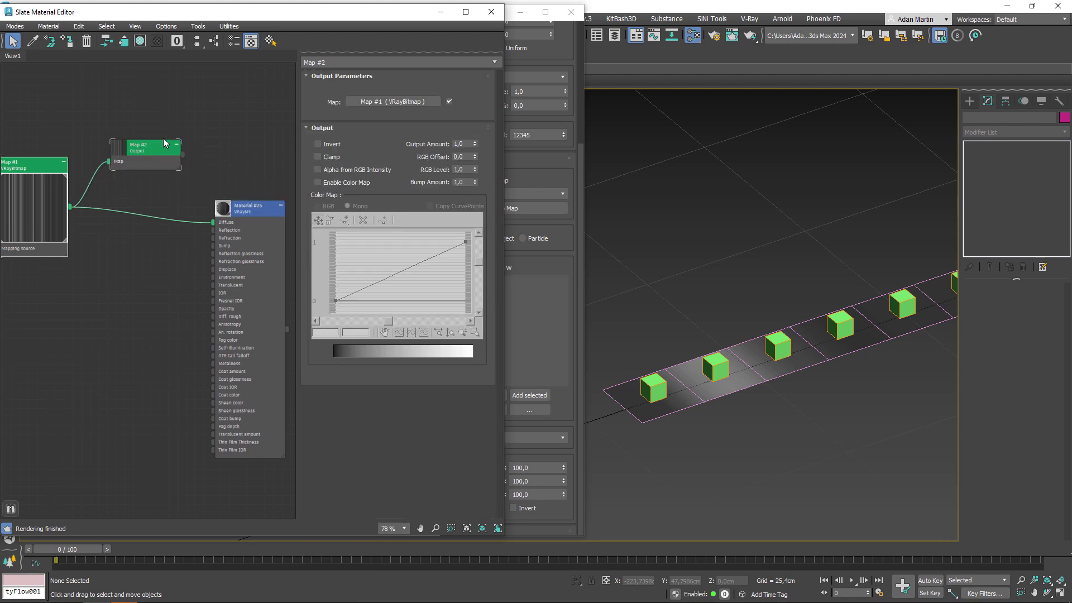
pyautogui.moveTo(166, 142); pyautogui.dragTo(195, 129)
pyautogui.moveTo(195, 129); pyautogui.dragTo(173, 143, button='middle')
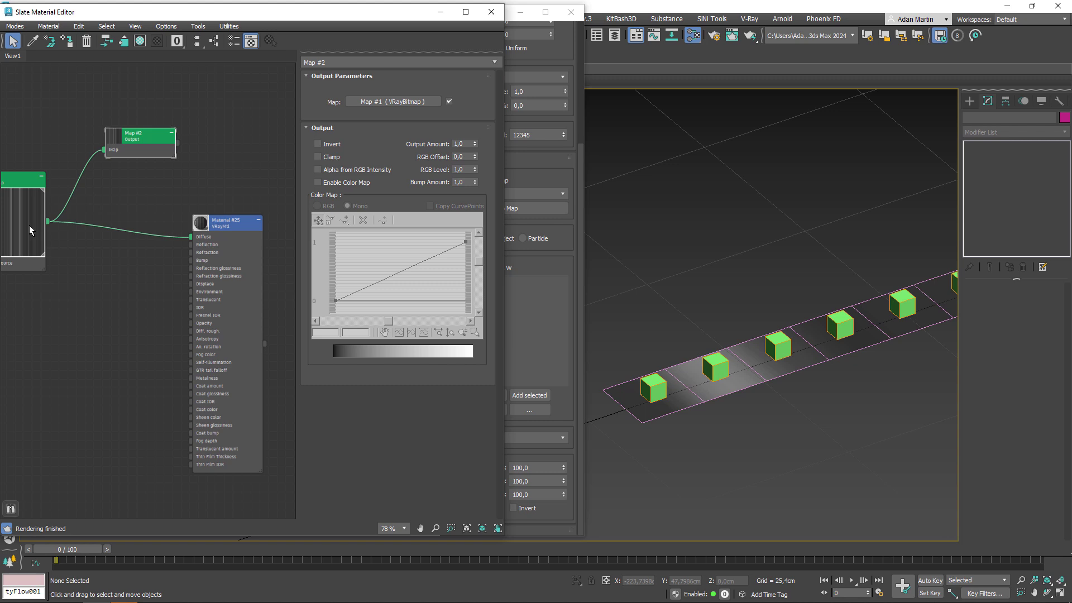
pyautogui.moveTo(145, 139); pyautogui.dragTo(164, 143)
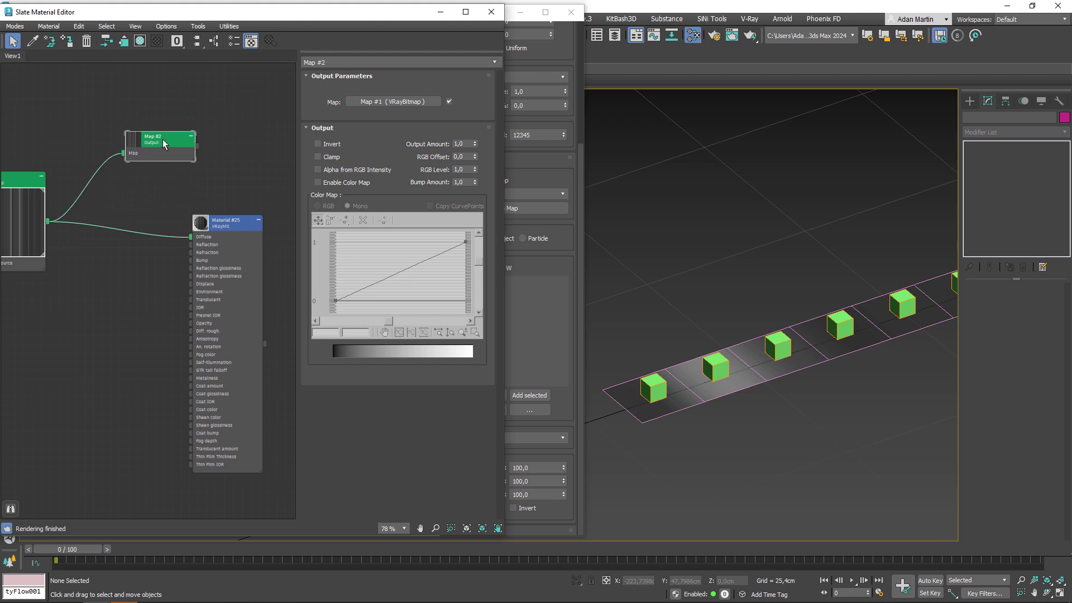
pyautogui.moveTo(64, 180); pyautogui.dragTo(95, 191, button='middle')
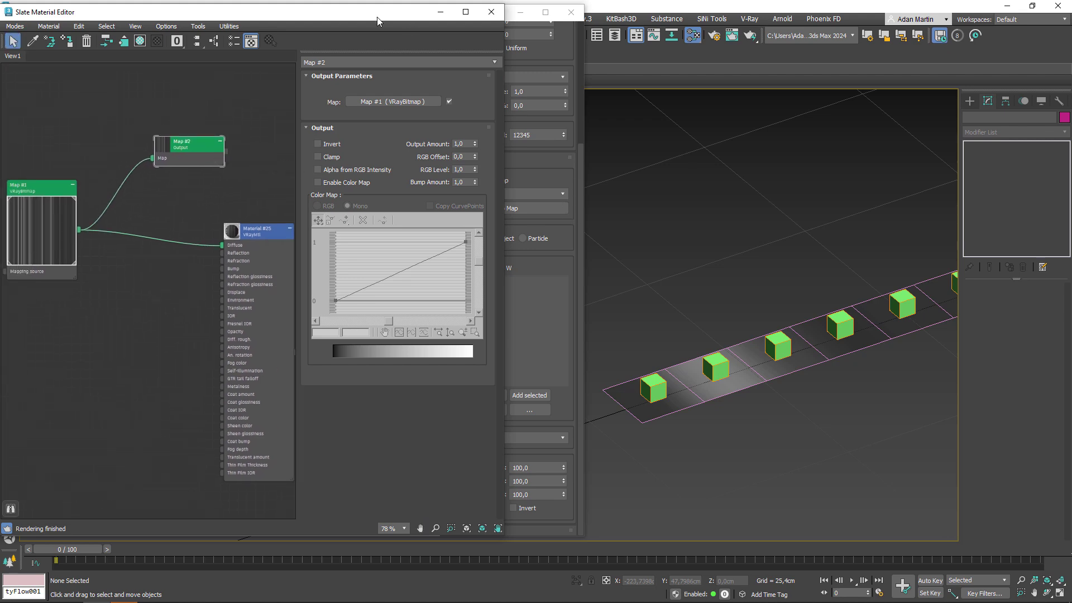
pyautogui.moveTo(377, 16); pyautogui.dragTo(321, 21)
# Set Map #1's colour space transfer function Type from Auto to None.
pyautogui.doubleClick(7, 200)
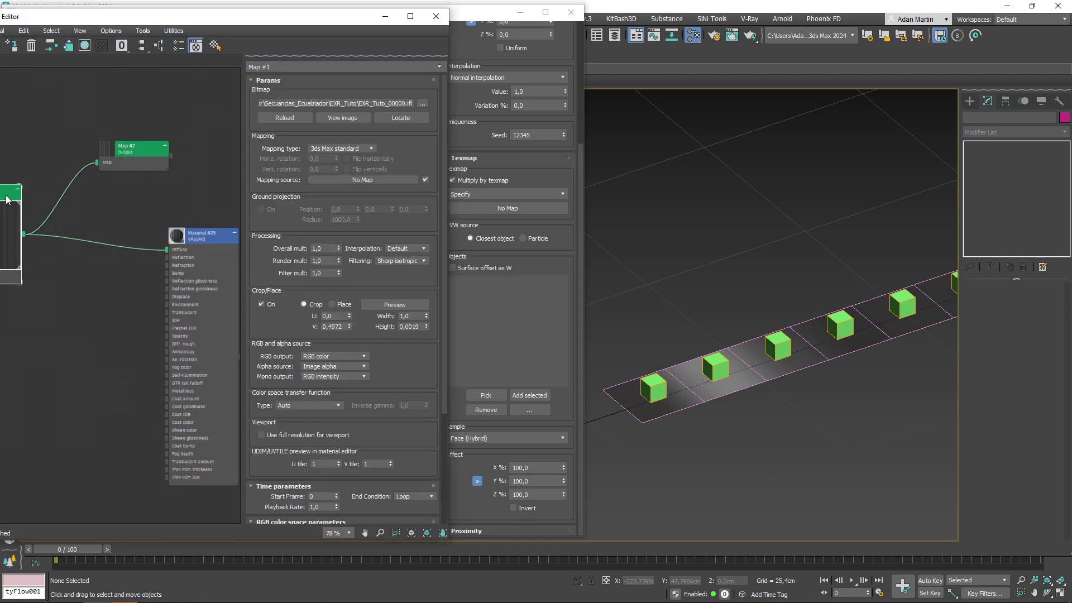
pyautogui.scroll(-1, 288, 321)
pyautogui.scroll(-1, 313, 313)
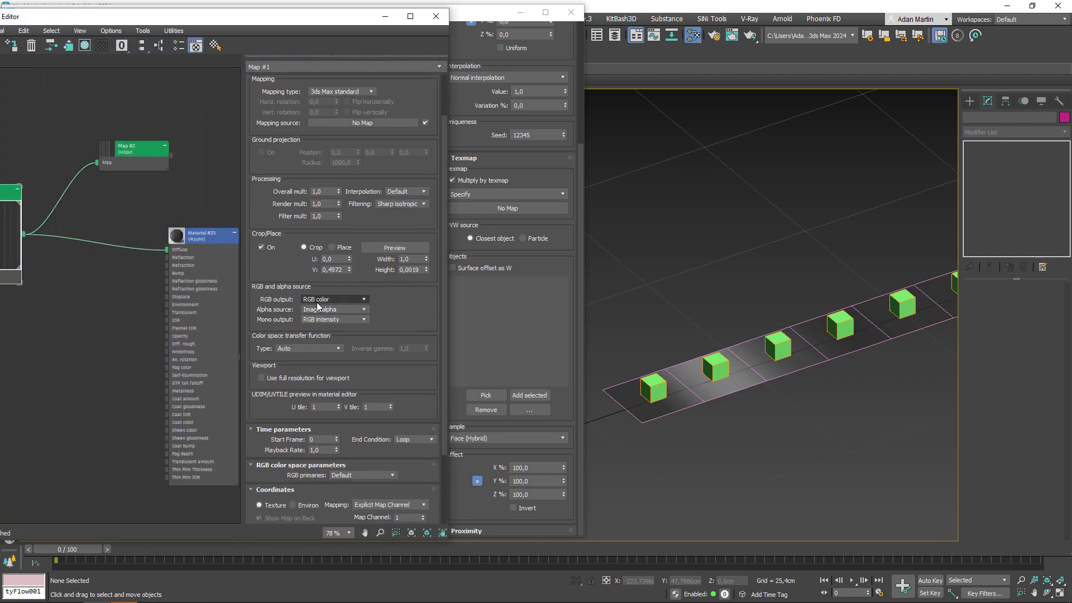
pyautogui.click(317, 304)
pyautogui.click(327, 307)
pyautogui.scroll(-1, 396, 304)
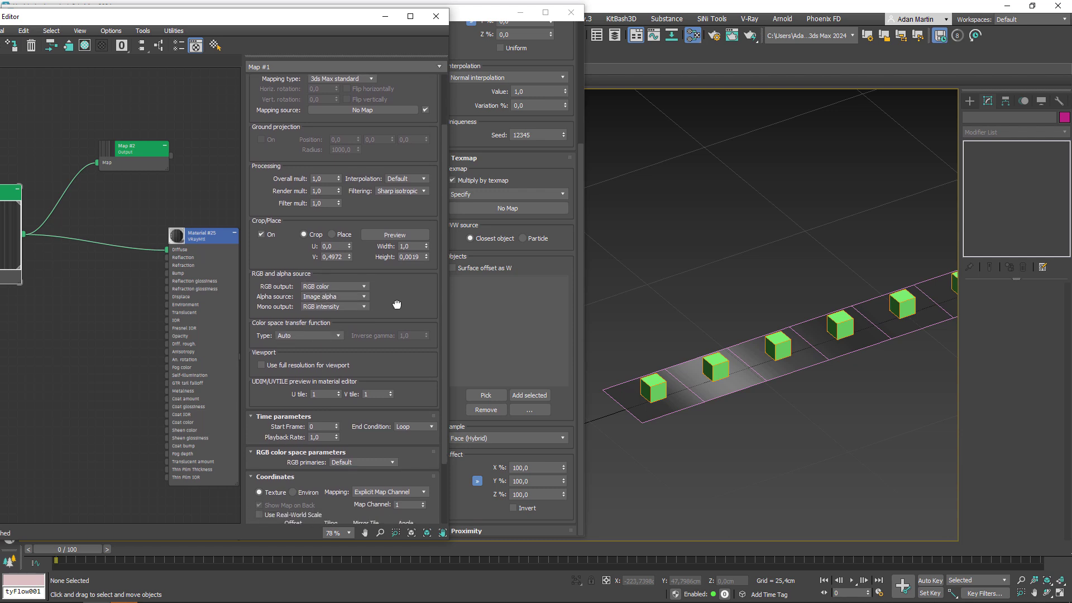
pyautogui.moveTo(396, 304)
pyautogui.mouseDown()
pyautogui.moveTo(407, 383)
pyautogui.moveTo(411, 278)
pyautogui.mouseUp()
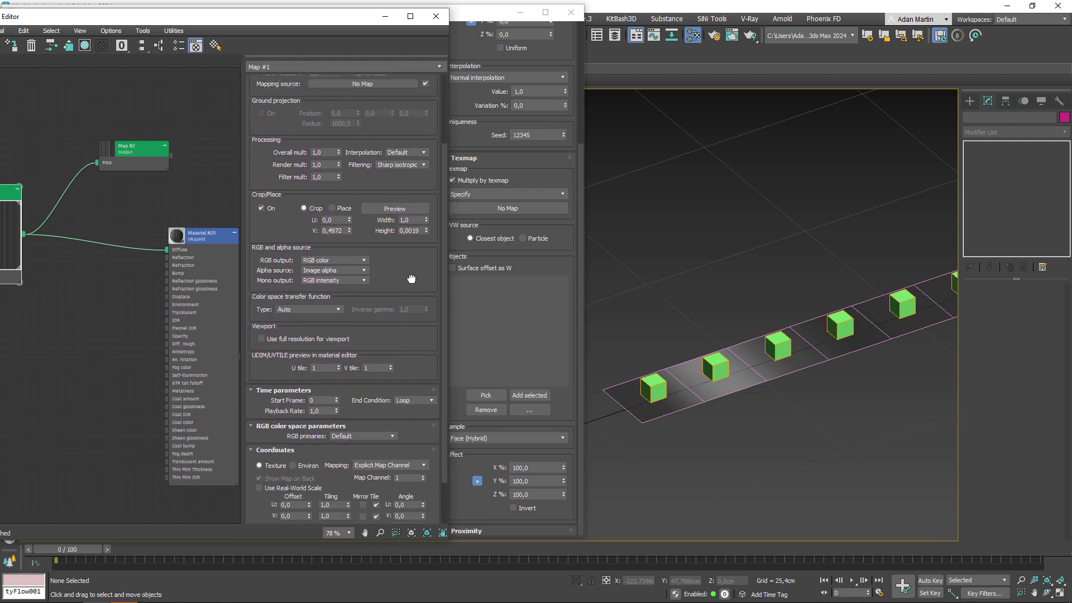
pyautogui.scroll(-4, 411, 278)
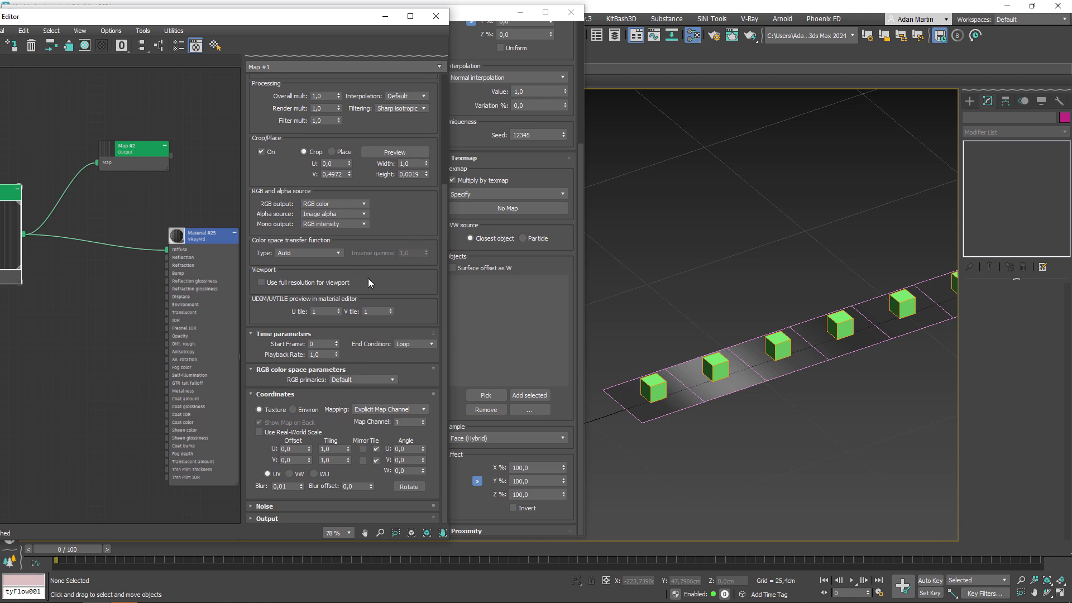
pyautogui.click(332, 253)
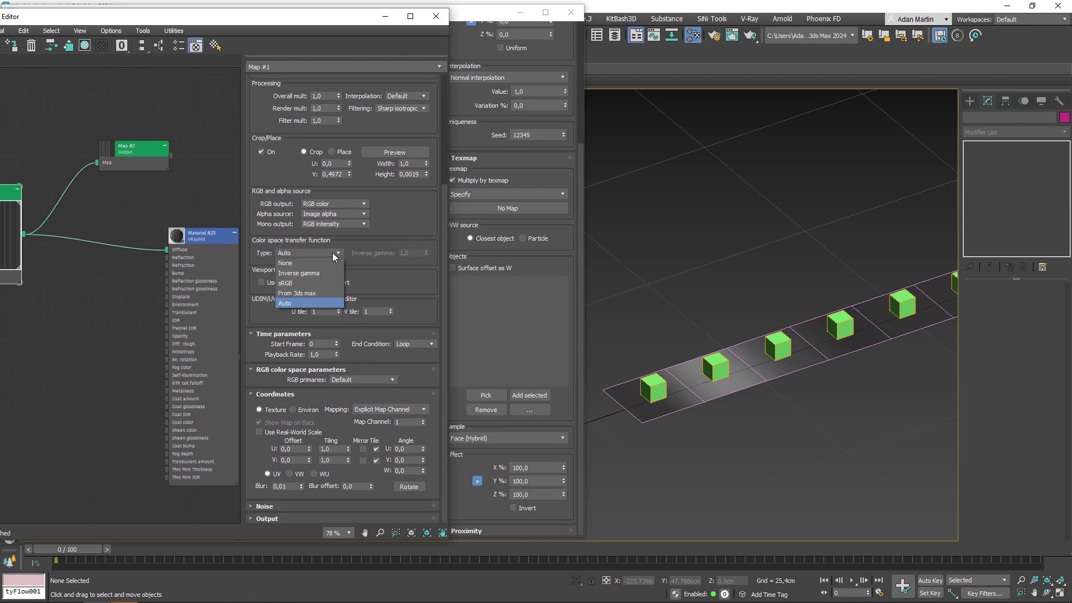
pyautogui.click(293, 271)
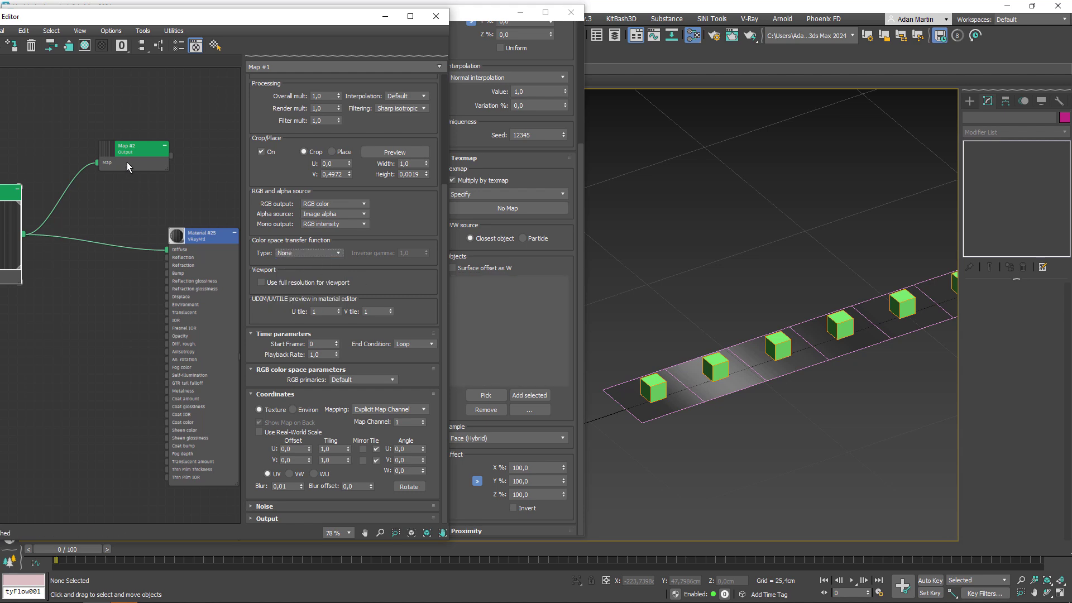
# Link Map #2 as an instance into the Scale operator's multiplying texmap slot.
pyautogui.moveTo(170, 155); pyautogui.dragTo(512, 208)
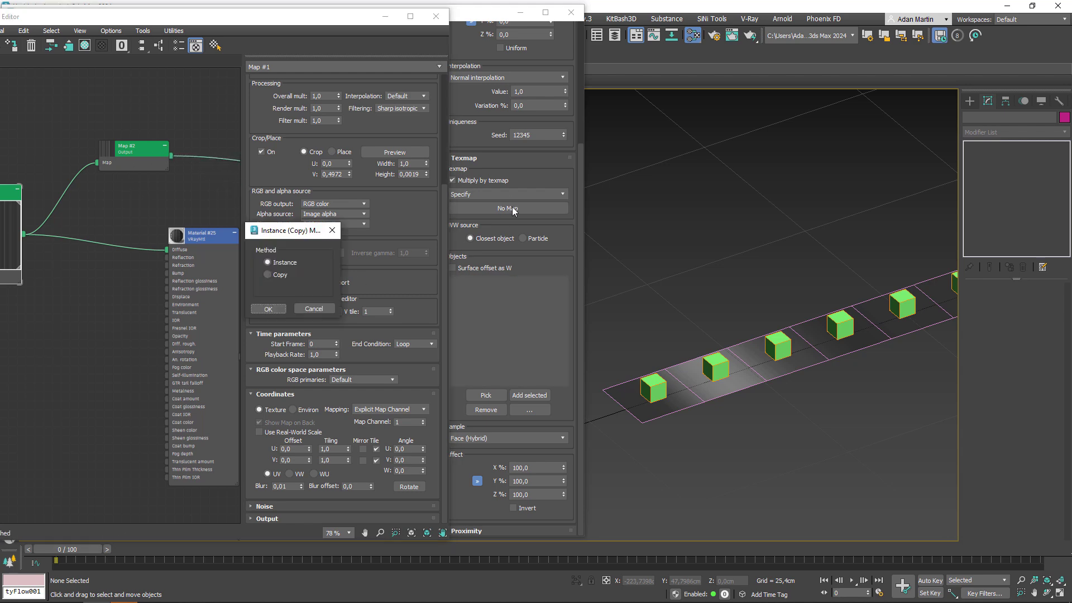
pyautogui.click(269, 310)
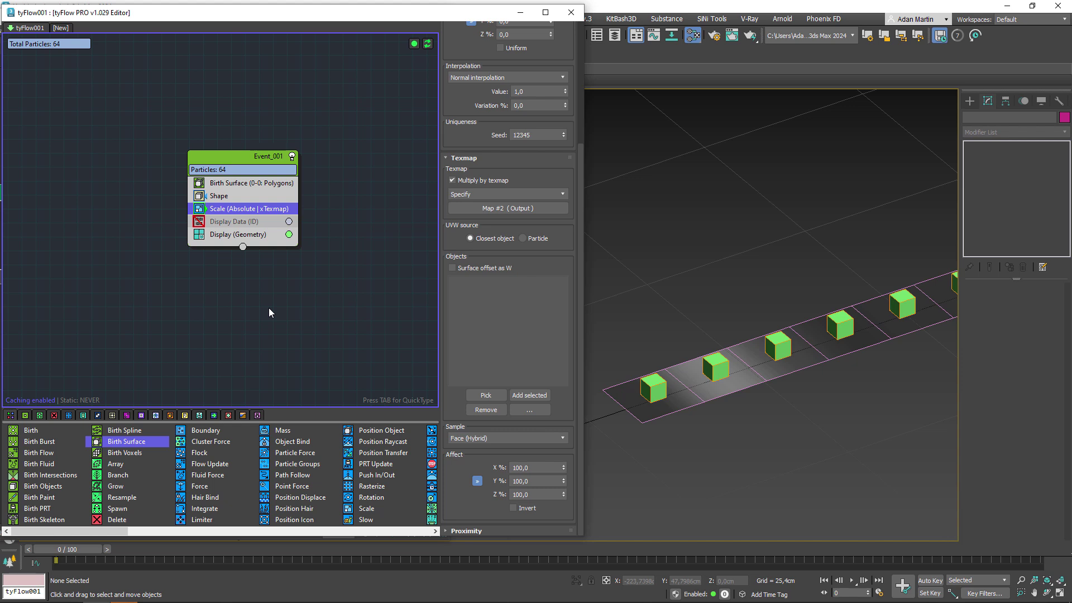
pyautogui.click(217, 197)
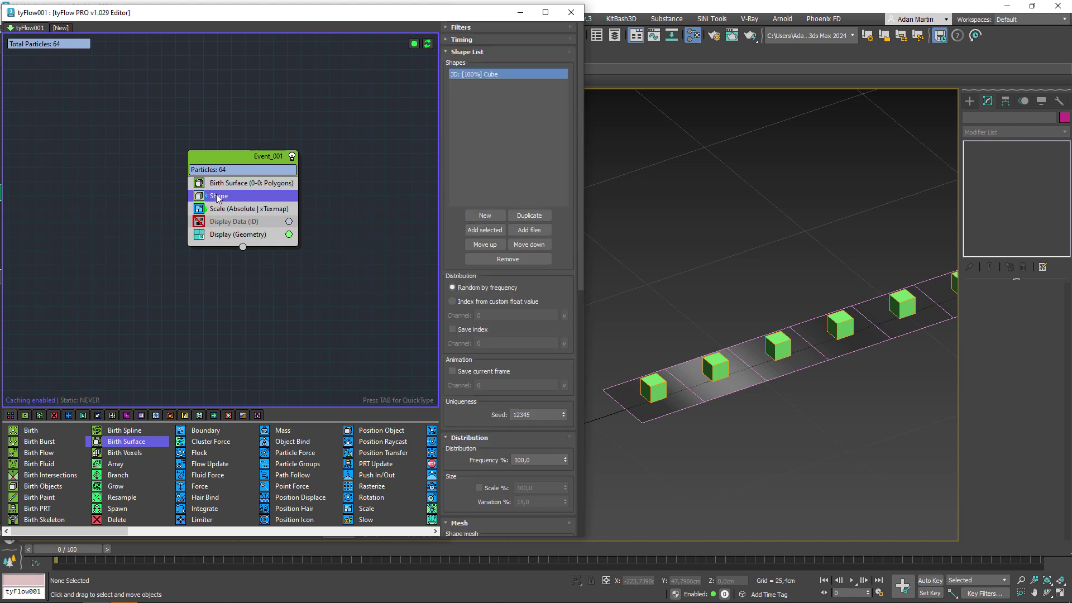
pyautogui.click(215, 209)
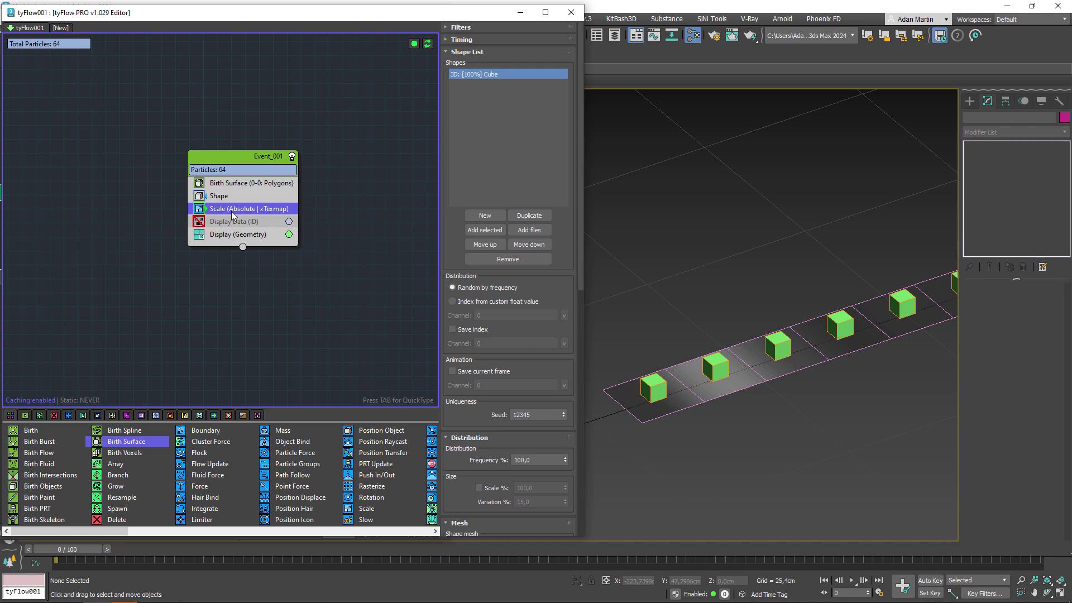
pyautogui.moveTo(521, 335); pyautogui.dragTo(522, 217)
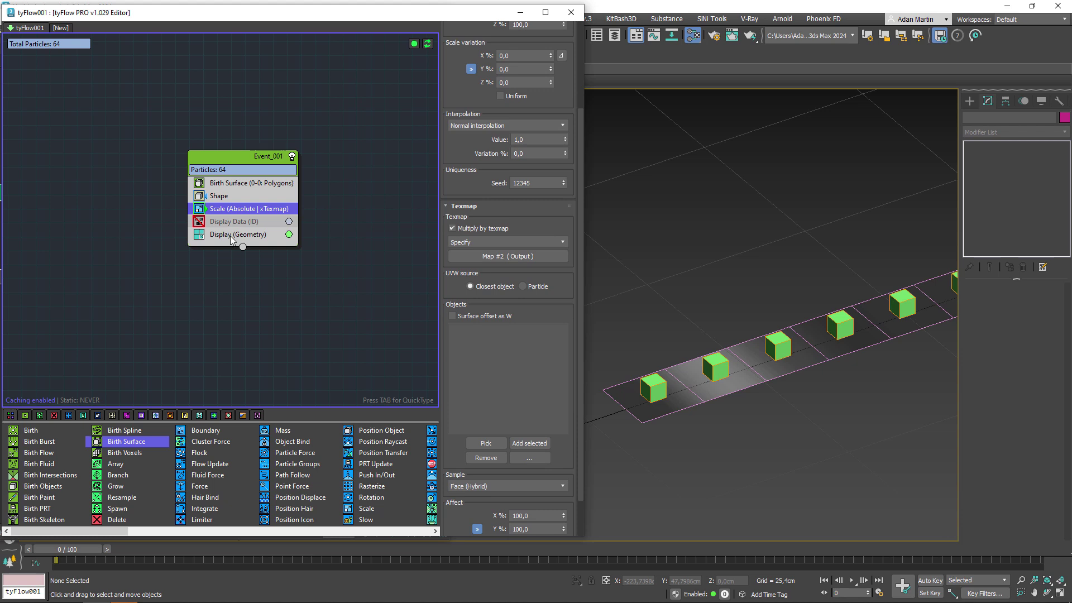
pyautogui.moveTo(458, 289); pyautogui.dragTo(456, 260)
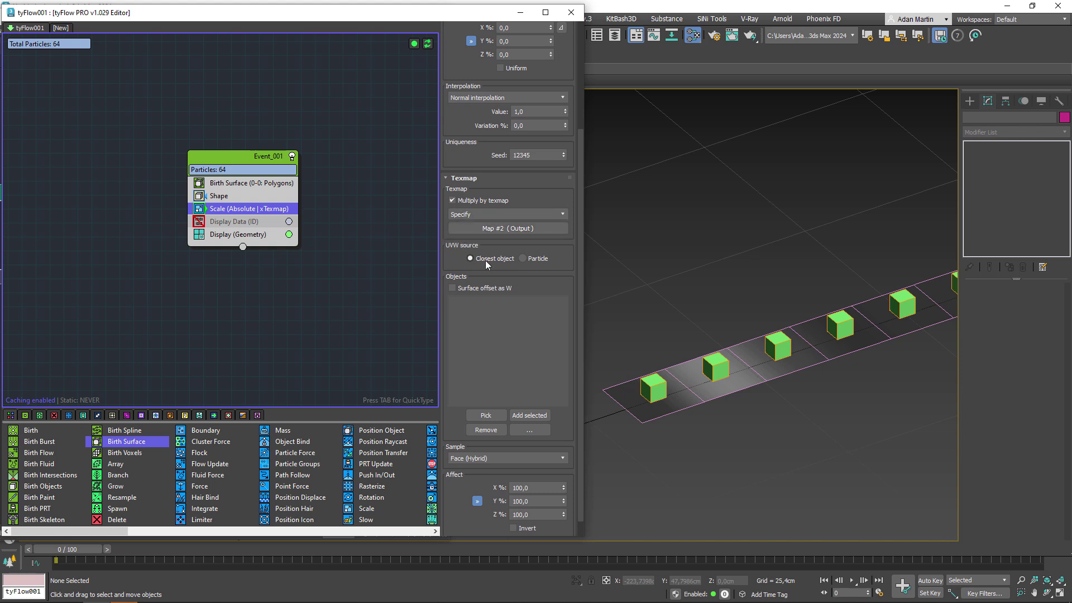
# Use Plane001 as the texmap's mapping object and scrub the timeline to preview the cubes.
pyautogui.click(486, 415)
pyautogui.click(756, 377)
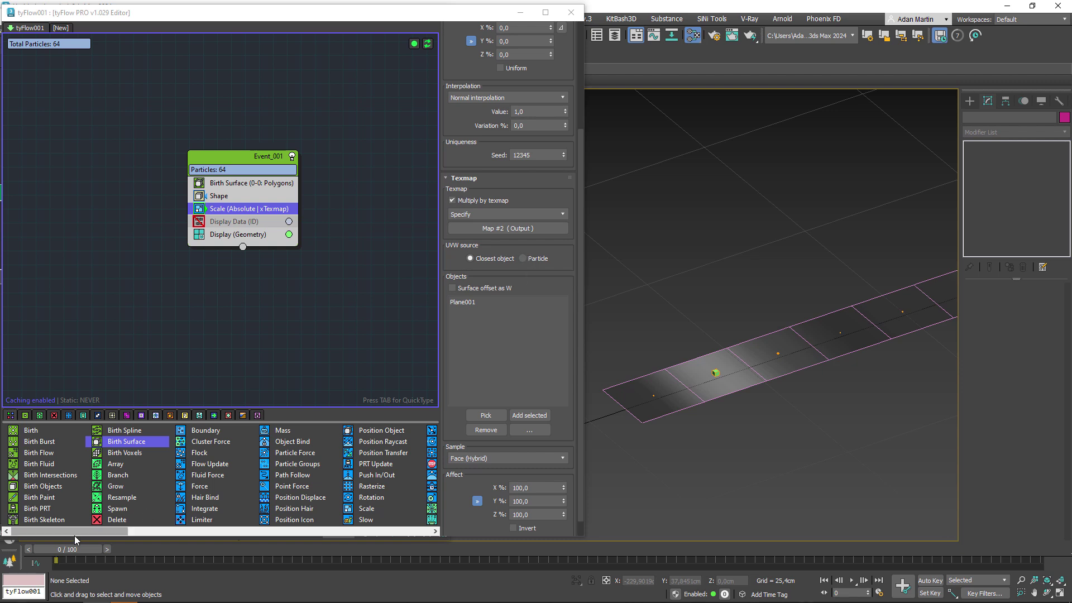
pyautogui.moveTo(70, 550)
pyautogui.mouseDown()
pyautogui.moveTo(674, 556)
pyautogui.moveTo(505, 552)
pyautogui.mouseUp()
pyautogui.moveTo(491, 552)
pyautogui.mouseDown()
pyautogui.moveTo(542, 552)
pyautogui.moveTo(67, 550)
pyautogui.mouseUp()
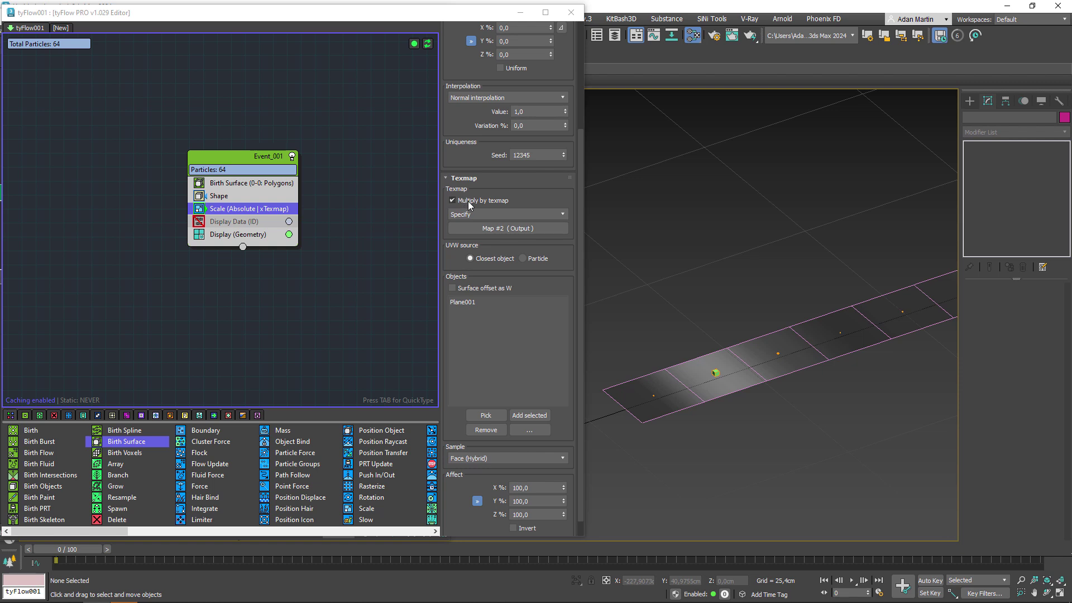
# Bring up Map #2's Output parameters in the Slate Material Editor.
pyautogui.scroll(2, 489, 184)
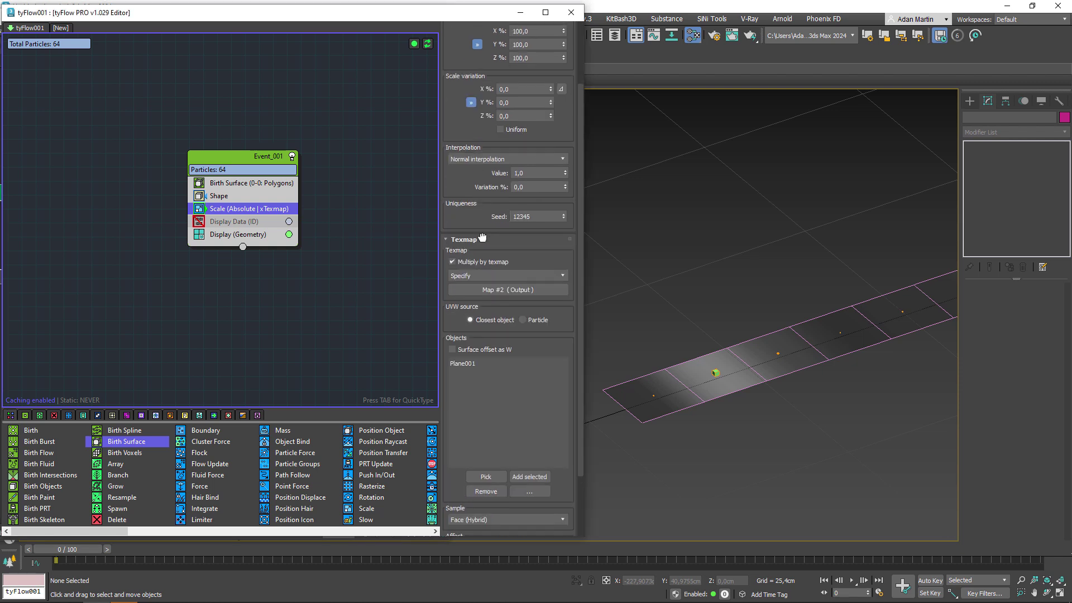
pyautogui.scroll(3, 497, 183)
pyautogui.doubleClick(518, 115)
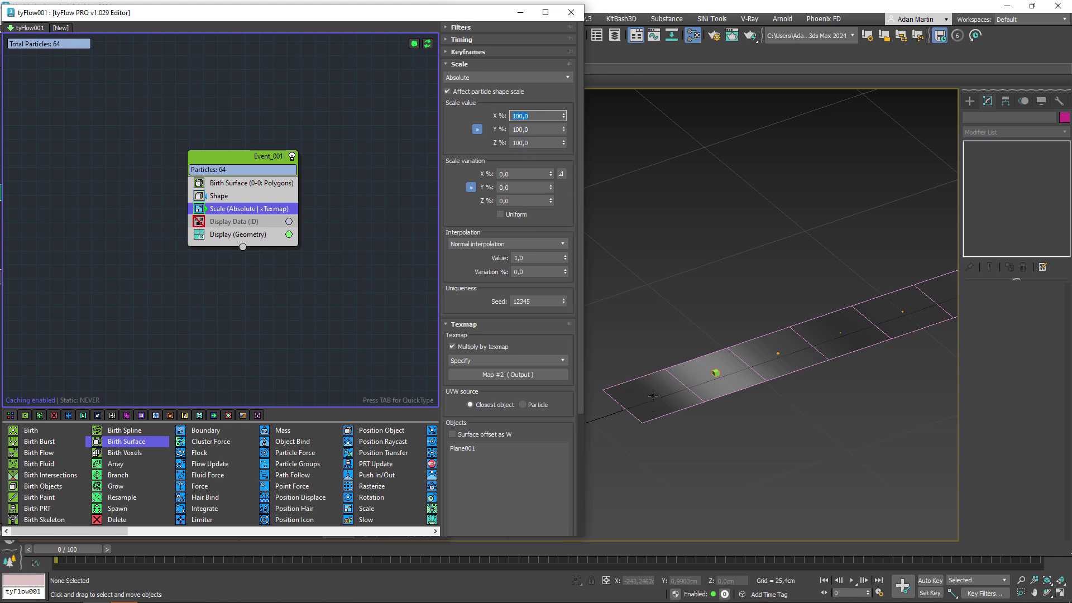
pyautogui.click(640, 303)
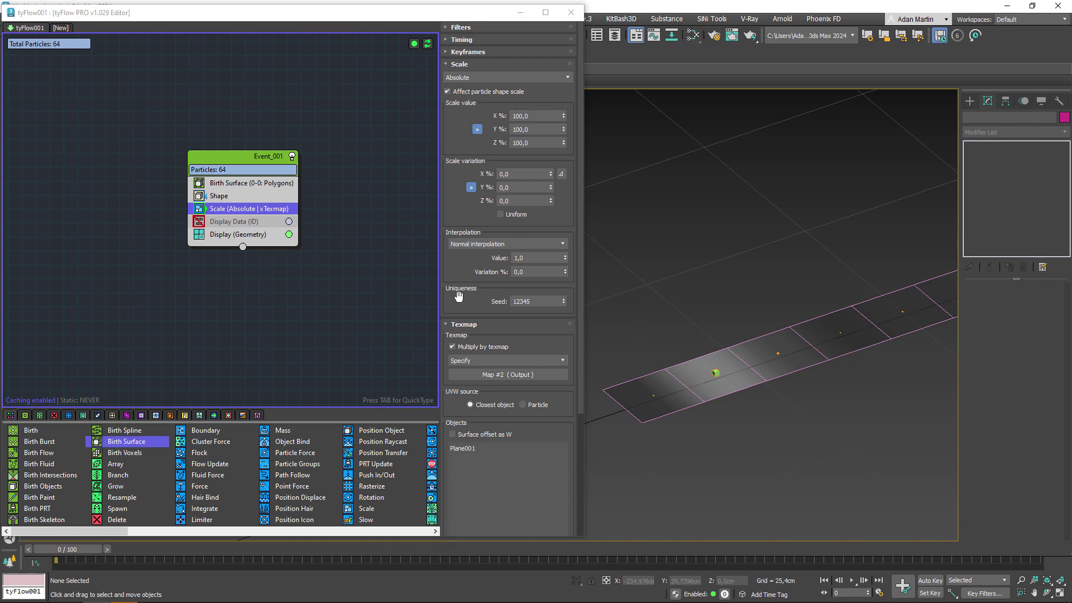
pyautogui.press('m')
pyautogui.doubleClick(150, 156)
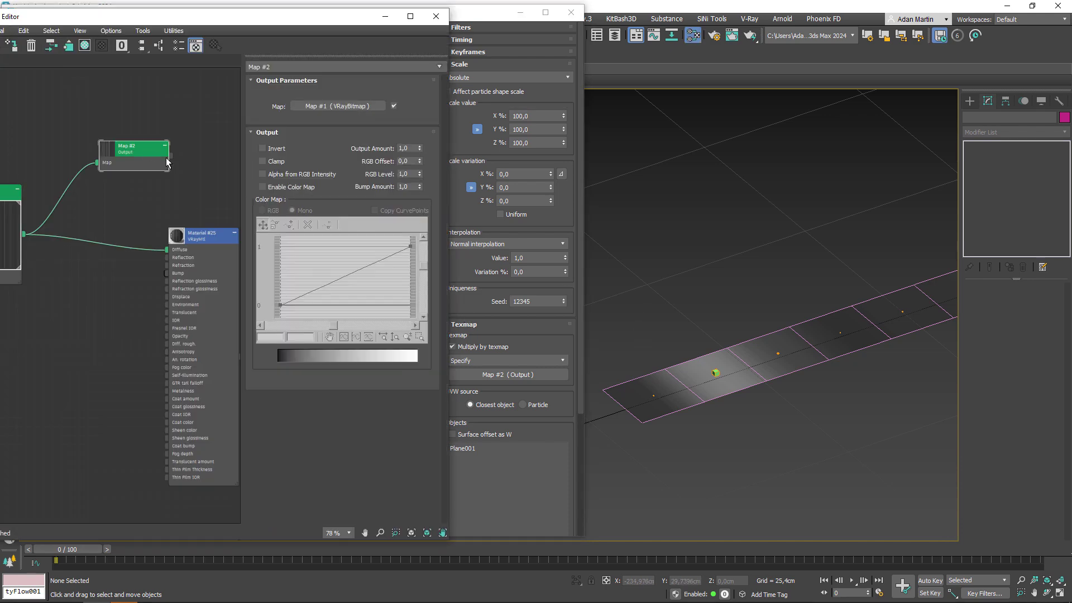
# Enable Map #2's Color Map and set the curve's end point value to 100.
pyautogui.click(279, 186)
pyautogui.moveTo(279, 304); pyautogui.dragTo(278, 267)
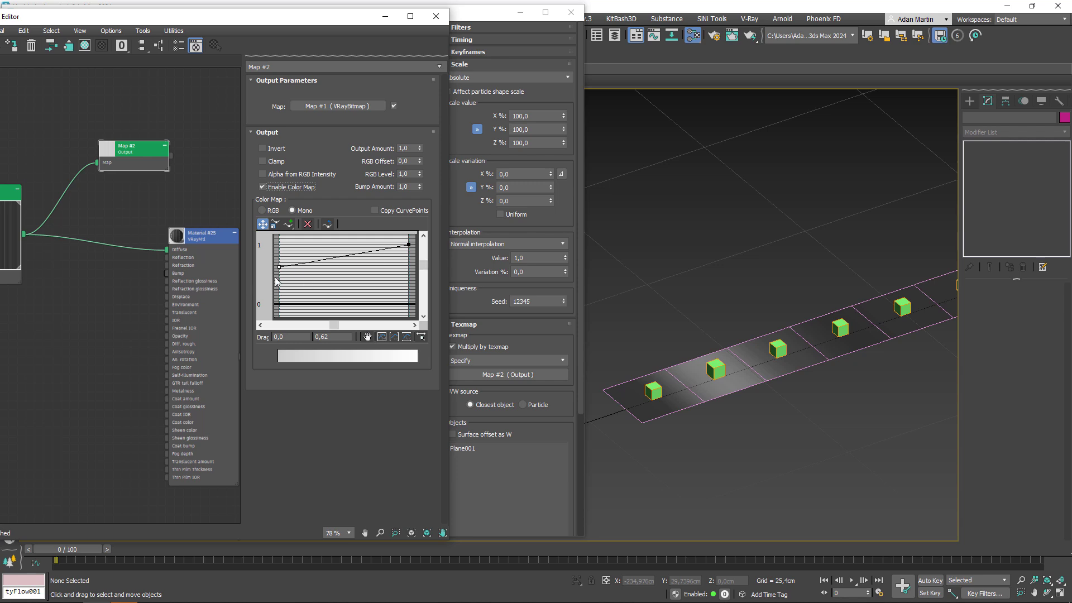
pyautogui.moveTo(336, 270); pyautogui.dragTo(334, 292, button='middle')
pyautogui.moveTo(360, 252)
pyautogui.mouseDown()
pyautogui.moveTo(431, 297)
pyautogui.moveTo(408, 167)
pyautogui.mouseUp()
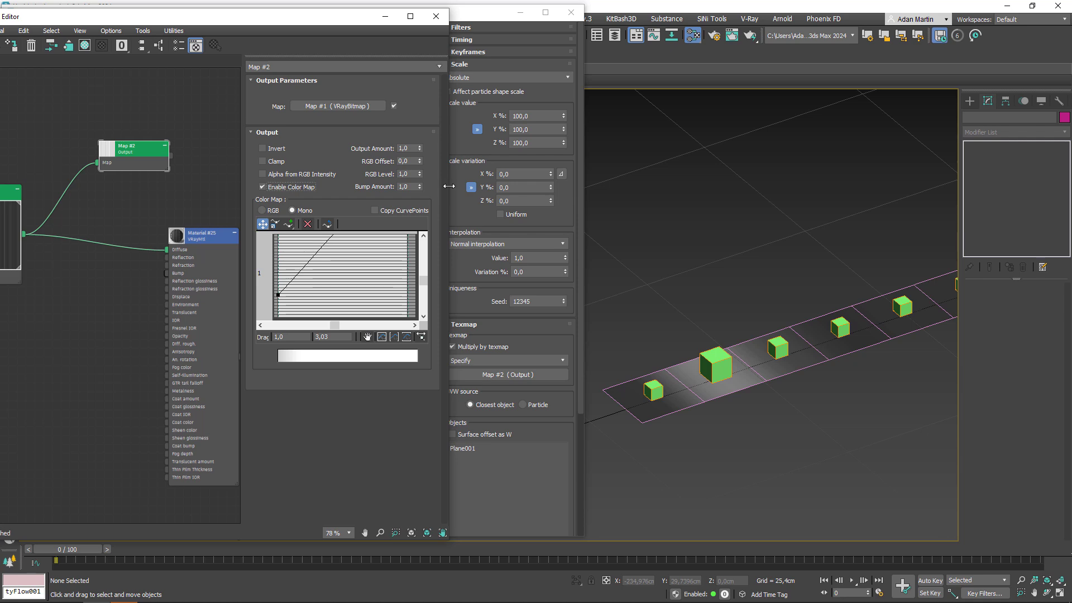
pyautogui.moveTo(374, 268); pyautogui.dragTo(365, 351, button='middle')
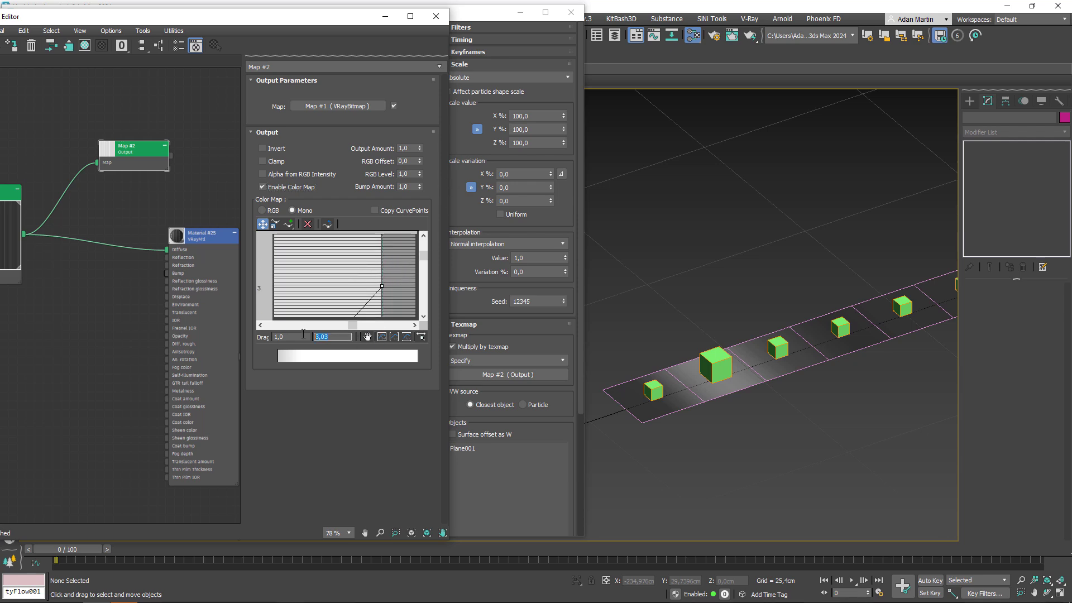
pyautogui.write('100')
pyautogui.press('Return')
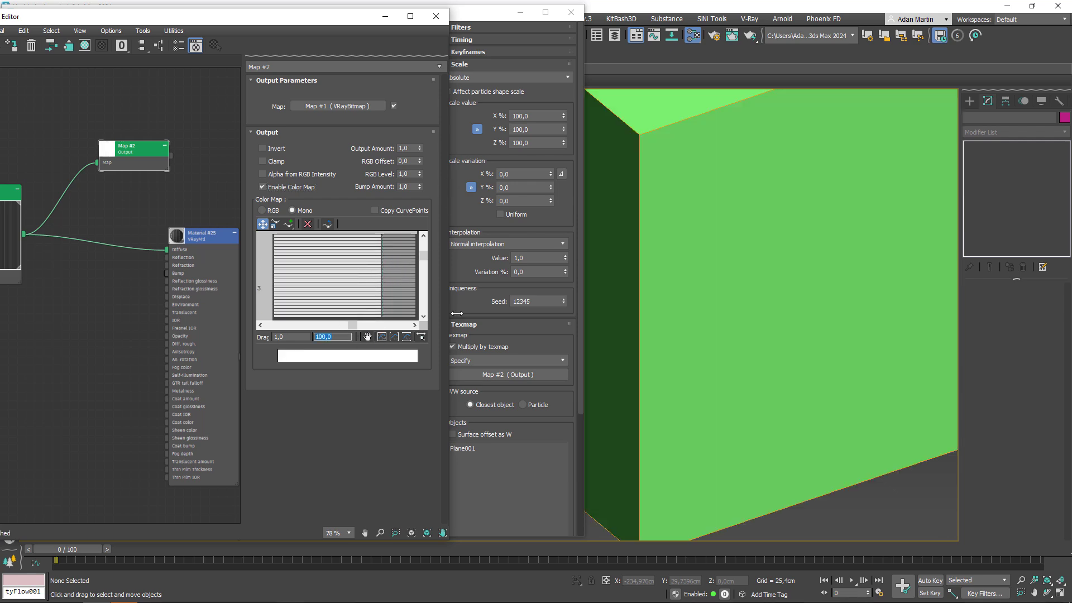
# Play back the varying cube sizes, return to frame 0, and close the material editor.
pyautogui.keyDown('alt'); pyautogui.moveTo(711, 325); pyautogui.dragTo(692, 353, button='middle'); pyautogui.keyUp('alt')
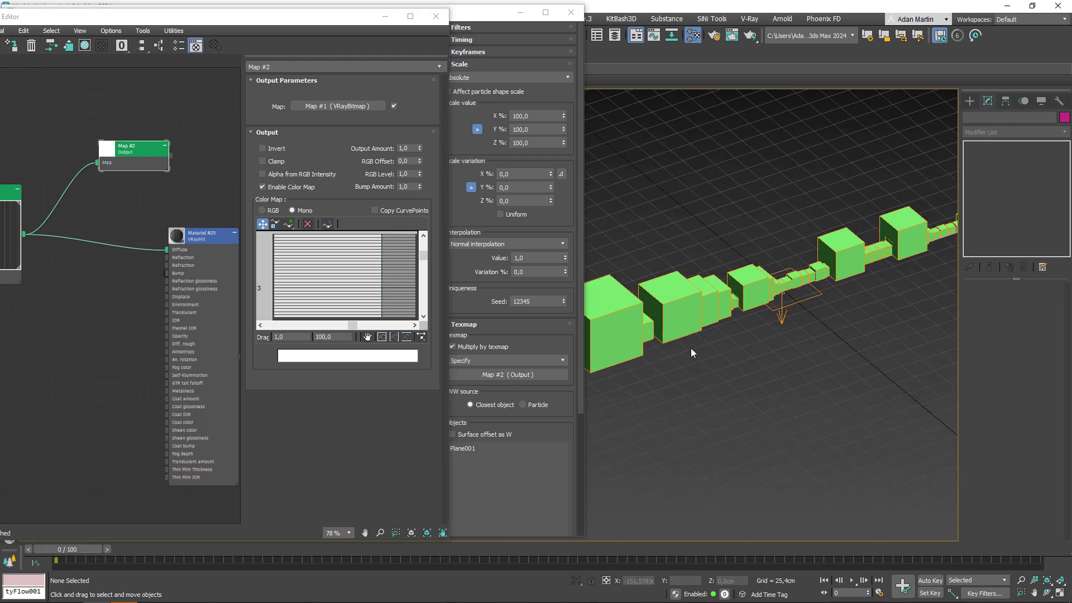
pyautogui.click(851, 583)
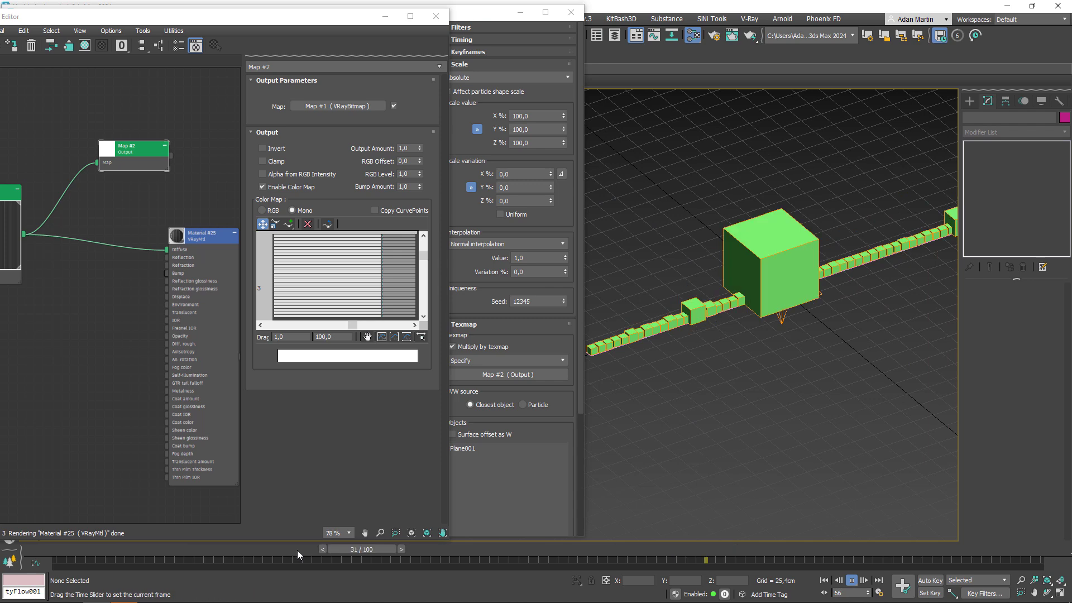
pyautogui.moveTo(232, 549); pyautogui.dragTo(49, 552)
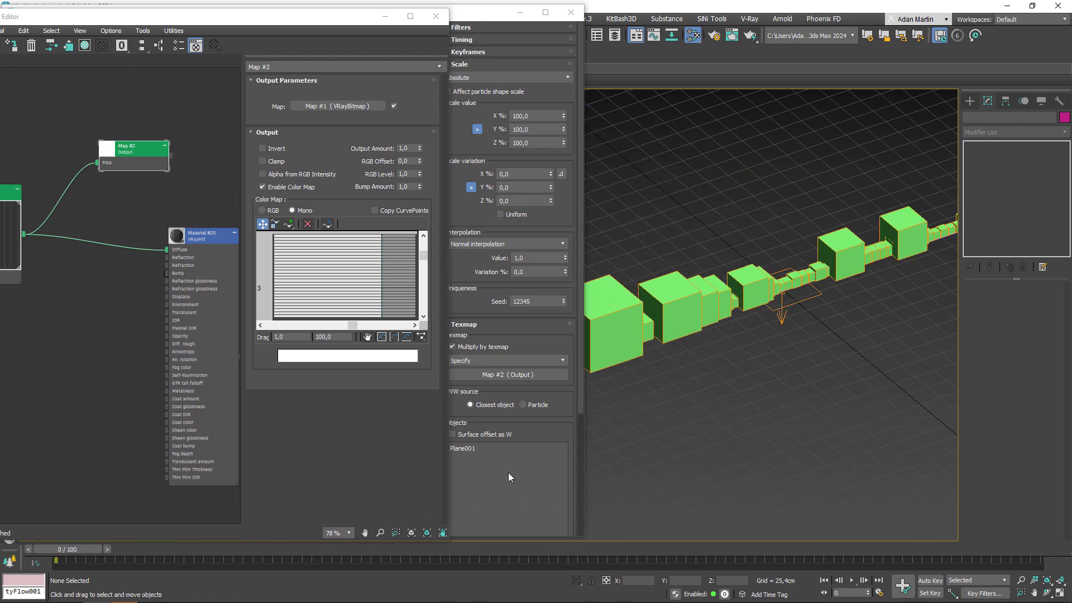
pyautogui.click(436, 16)
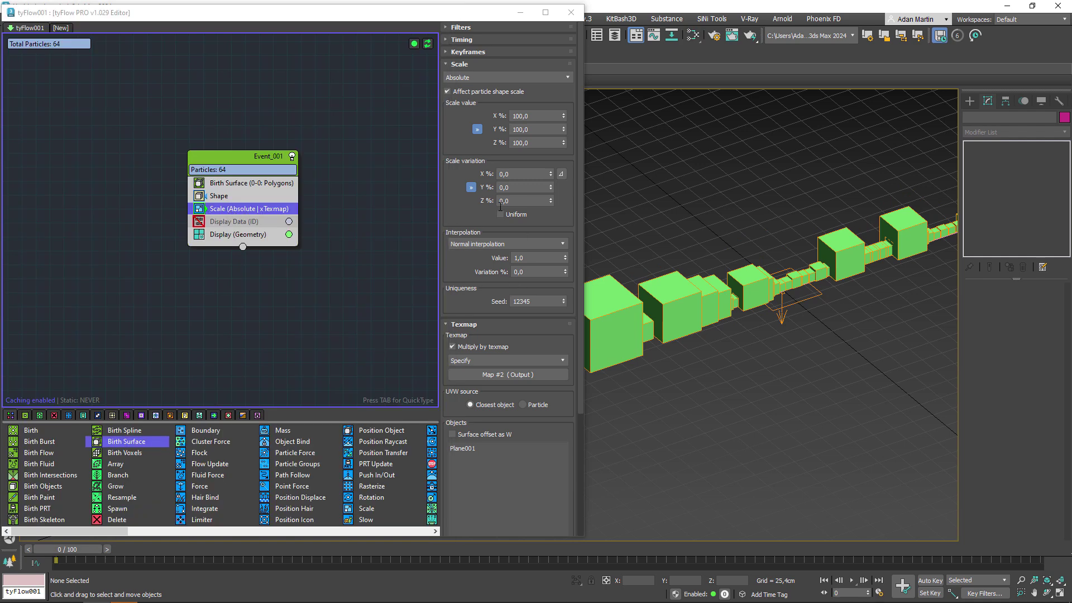
# Set the Scale operator's Affect X and Affect Y percentages to 0.
pyautogui.moveTo(472, 291); pyautogui.dragTo(464, 51)
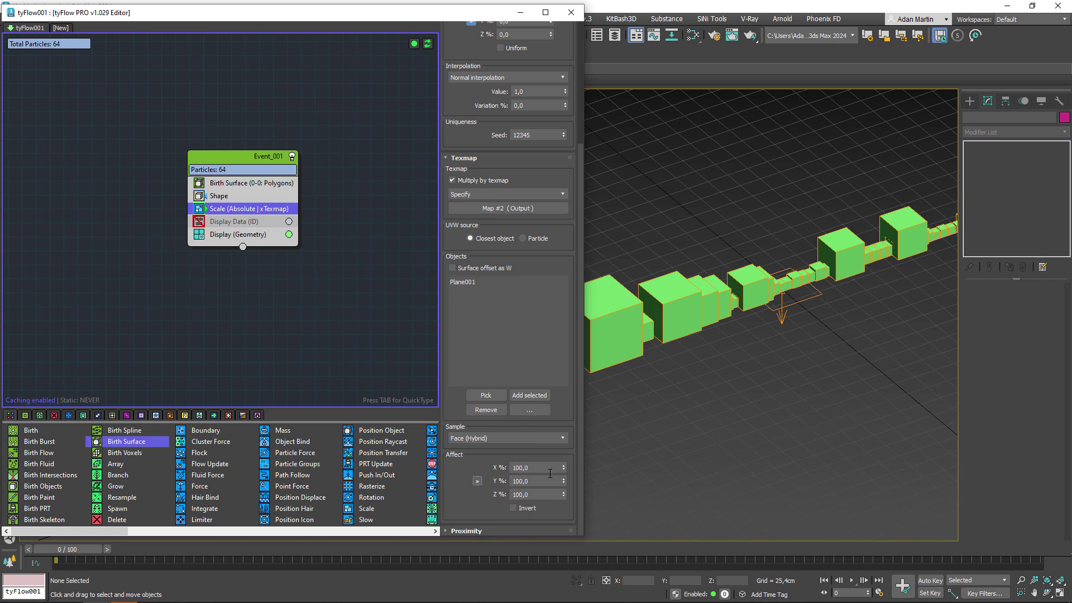
pyautogui.click(544, 469)
pyautogui.write('0')
pyautogui.press('Tab')
pyautogui.write('0')
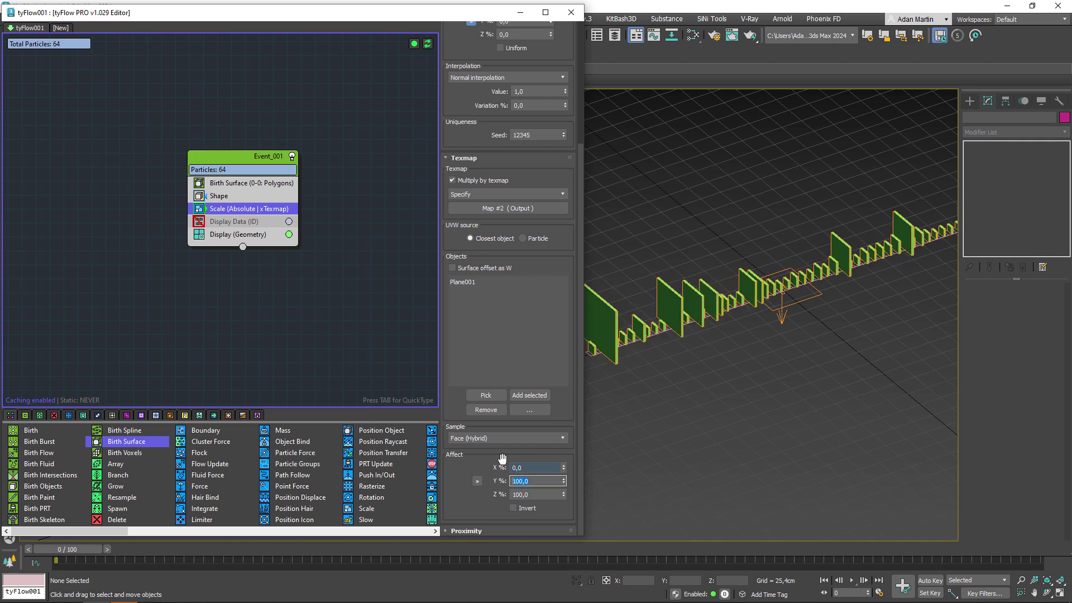
pyautogui.press('Return')
# Scrub through frames, close the tyFlow editor, and orbit to a side view of the bars.
pyautogui.scroll(2, 725, 335)
pyautogui.scroll(4, 664, 391)
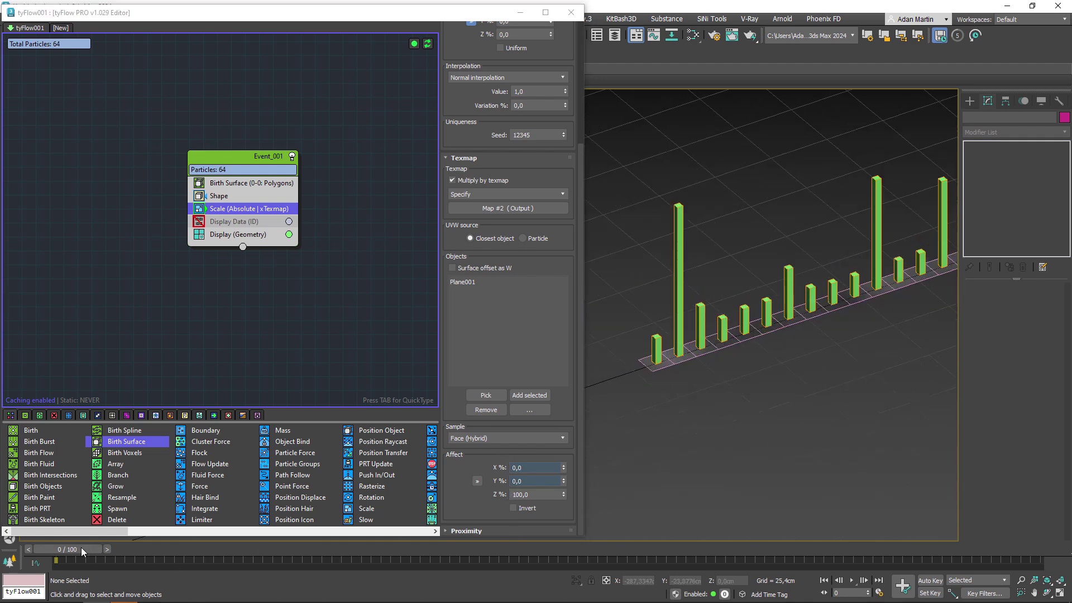
pyautogui.moveTo(81, 550)
pyautogui.mouseDown()
pyautogui.moveTo(467, 558)
pyautogui.moveTo(73, 574)
pyautogui.mouseUp()
pyautogui.scroll(-5, 689, 413)
pyautogui.scroll(-2, 692, 420)
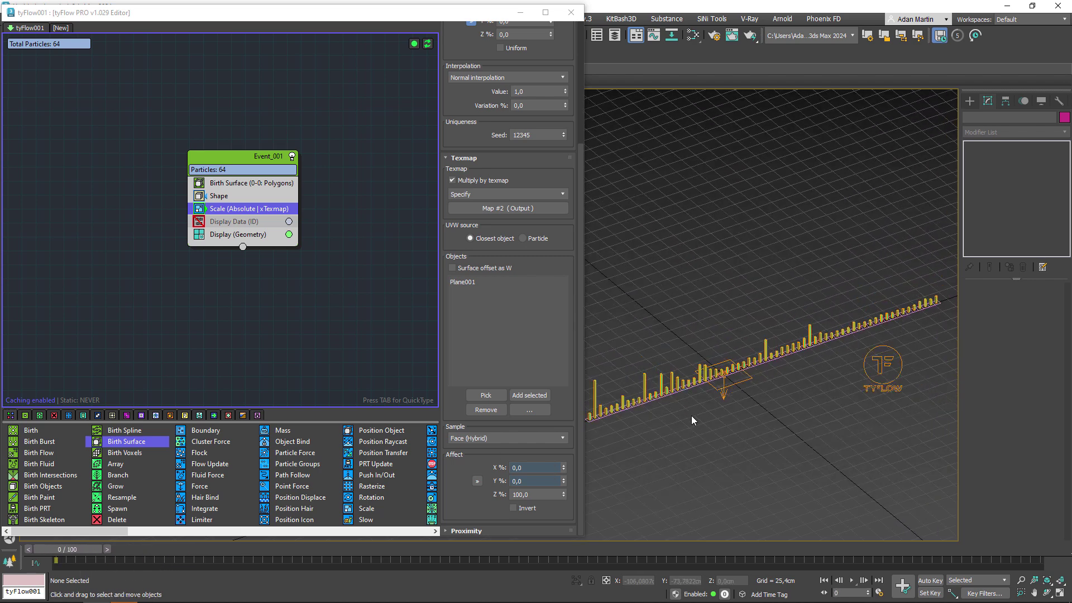
pyautogui.scroll(2, 708, 413)
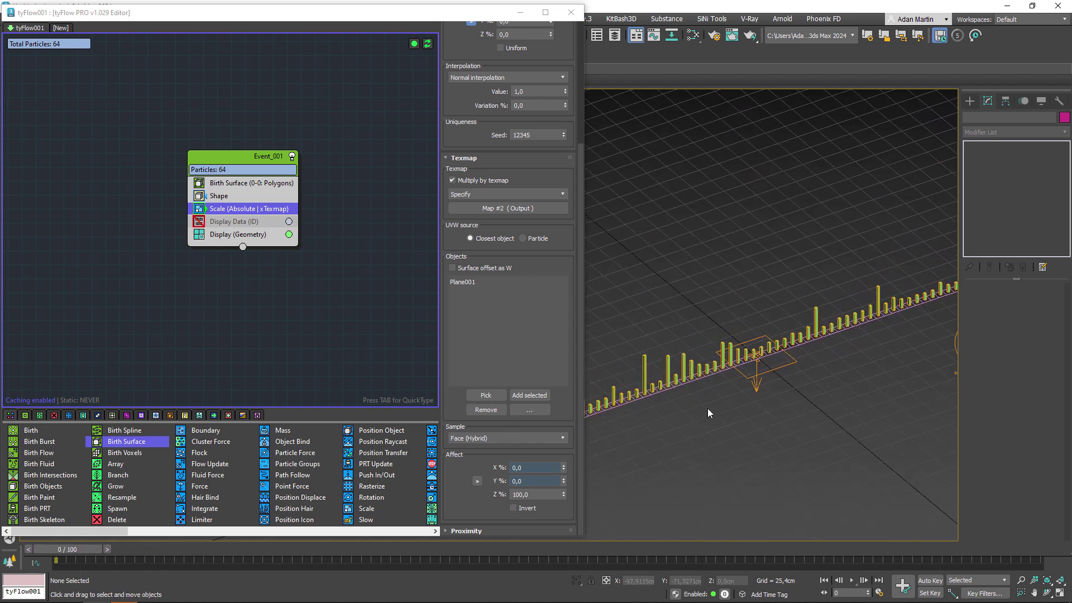
pyautogui.click(570, 13)
pyautogui.keyDown('alt'); pyautogui.moveTo(558, 312); pyautogui.dragTo(595, 351, button='middle'); pyautogui.keyUp('alt')
pyautogui.scroll(4, 559, 357)
# In the Slate Material Editor, raise the top of Map #2's colour-map curve to 200.
pyautogui.scroll(3, 503, 369)
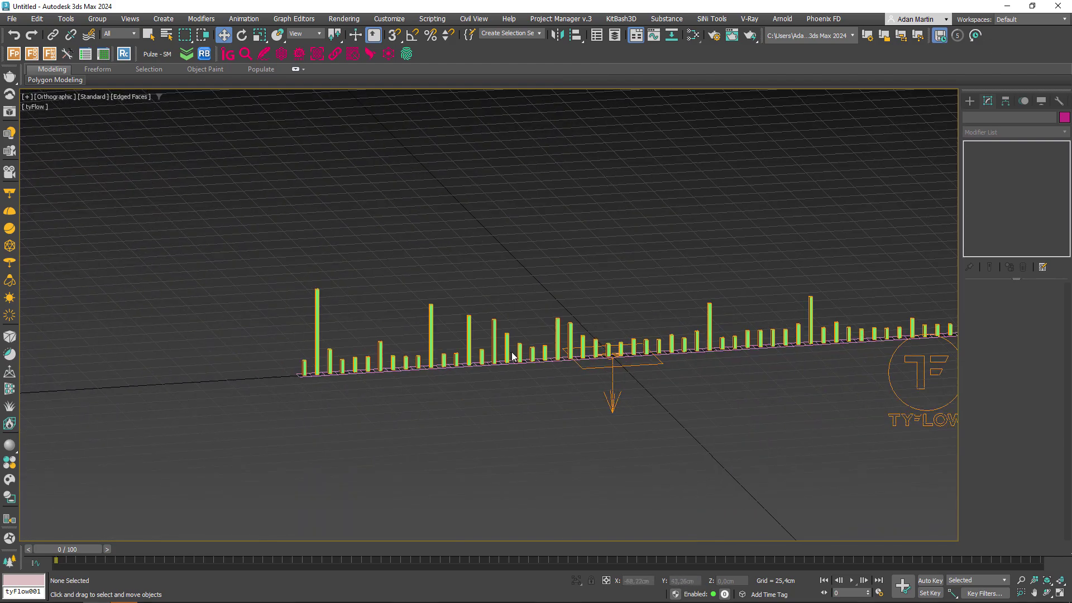
pyautogui.press('m')
pyautogui.moveTo(148, 148); pyautogui.dragTo(157, 148)
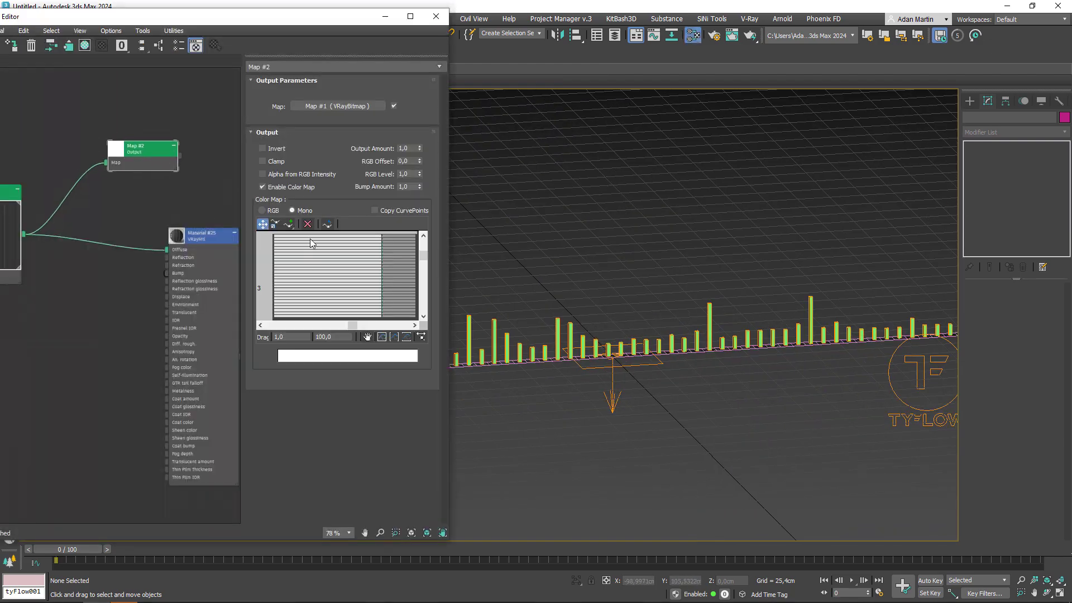
pyautogui.click(382, 337)
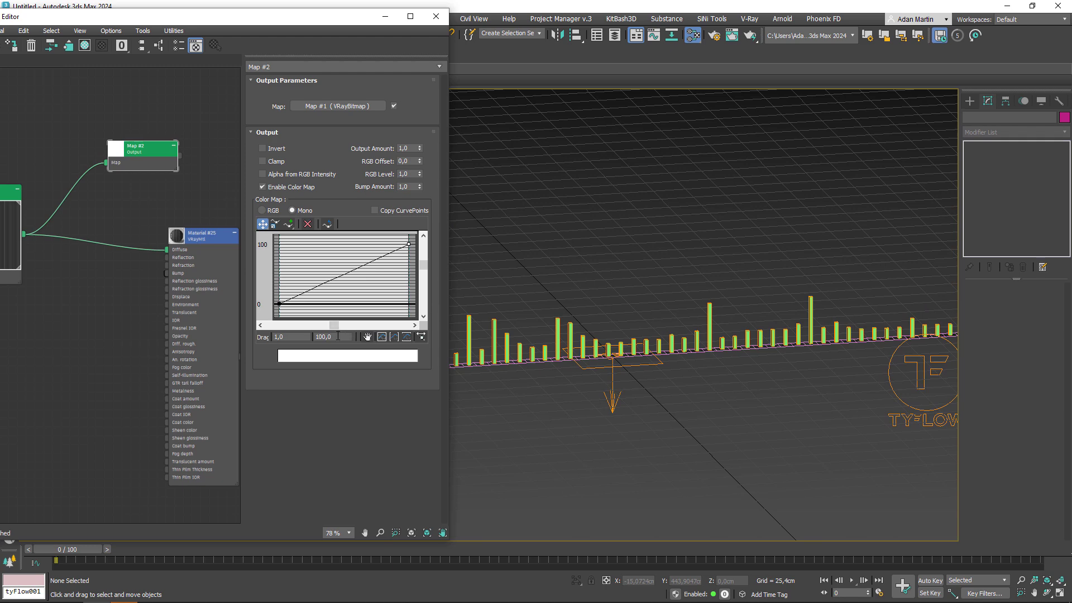
pyautogui.write('200')
pyautogui.press('Return')
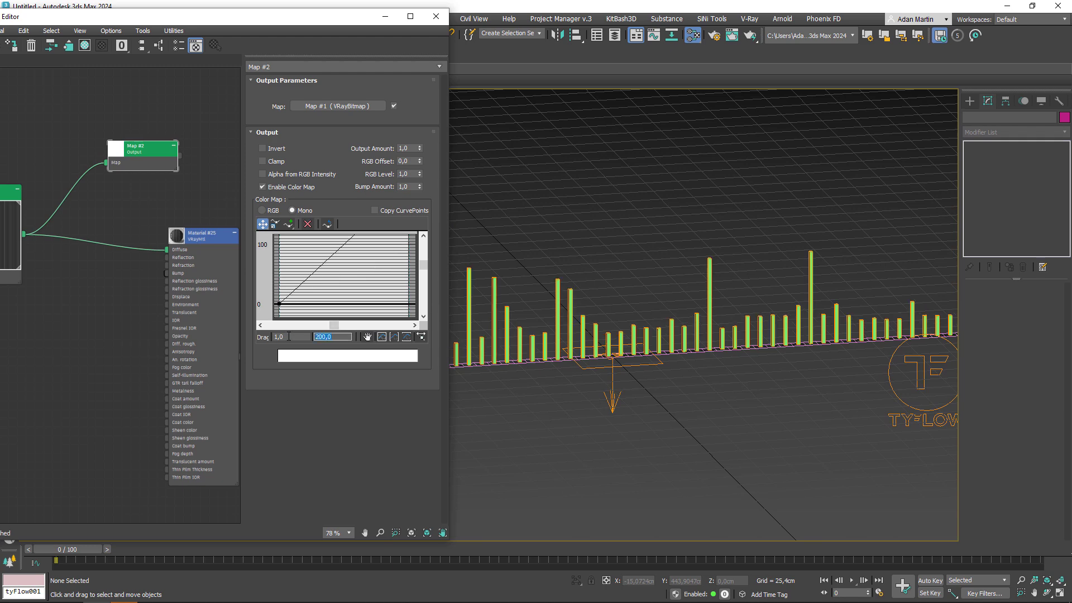
# Pull the low endpoint of Map #2's colour-map curve down to -5.
pyautogui.scroll(5, 558, 371)
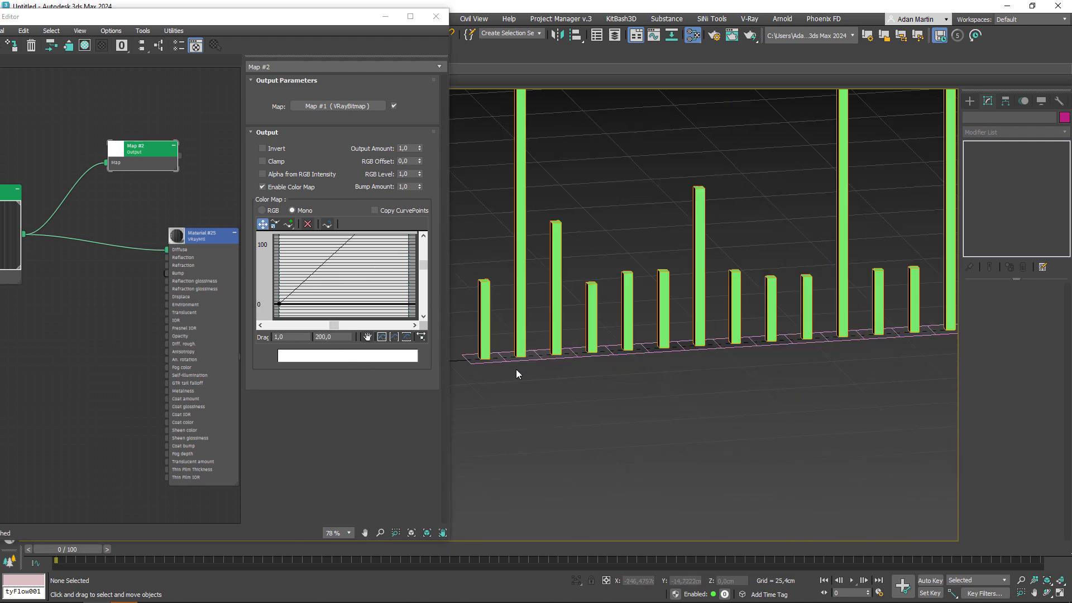
pyautogui.click(281, 307)
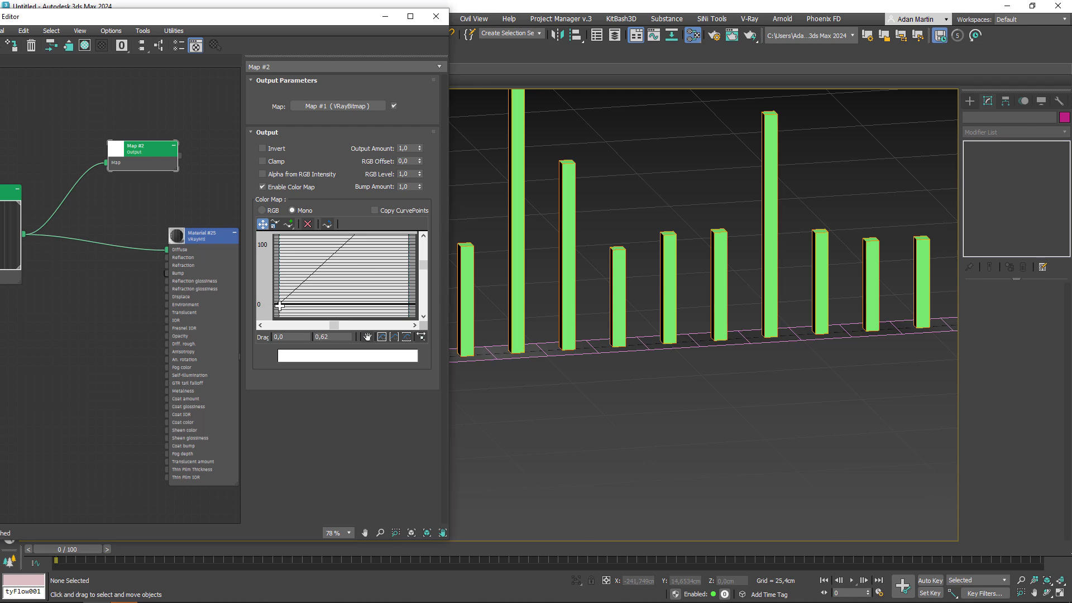
pyautogui.moveTo(530, 340); pyautogui.dragTo(712, 339, button='middle')
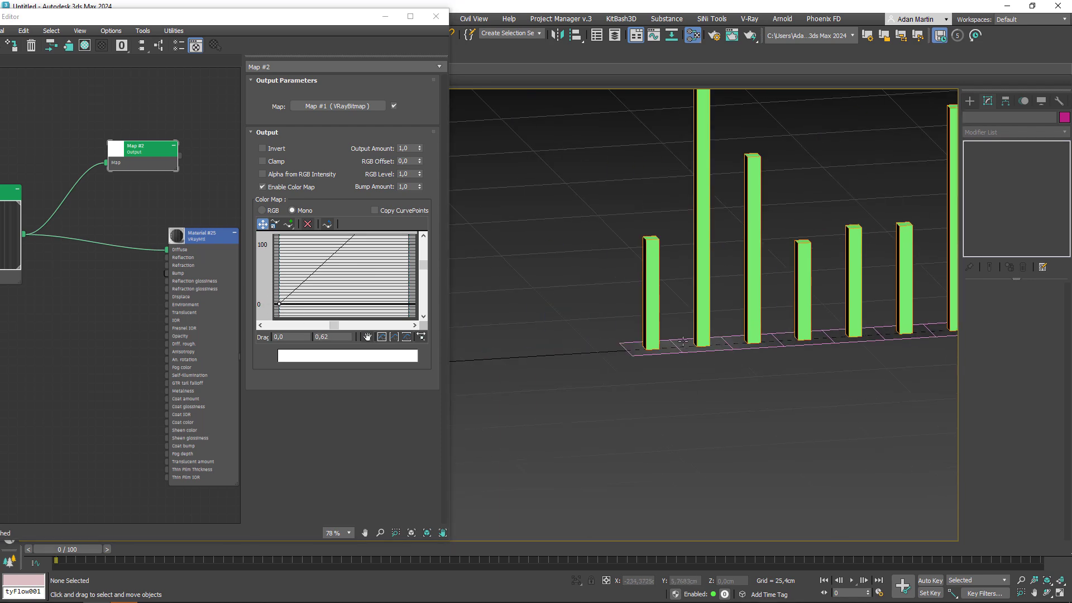
pyautogui.scroll(-3, 716, 275)
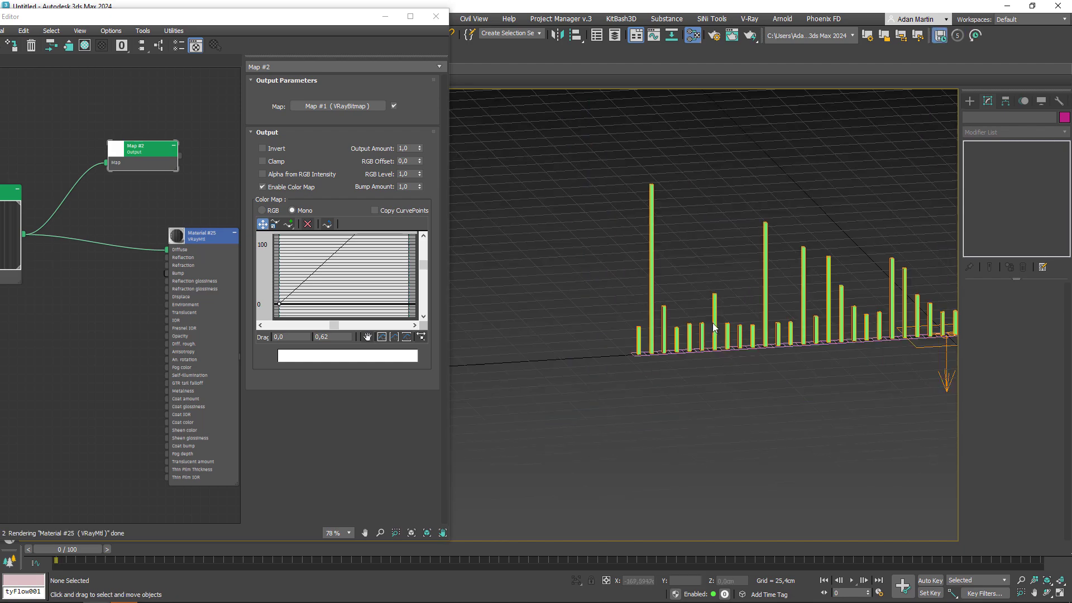
pyautogui.scroll(-4, 562, 335)
pyautogui.scroll(3, 520, 336)
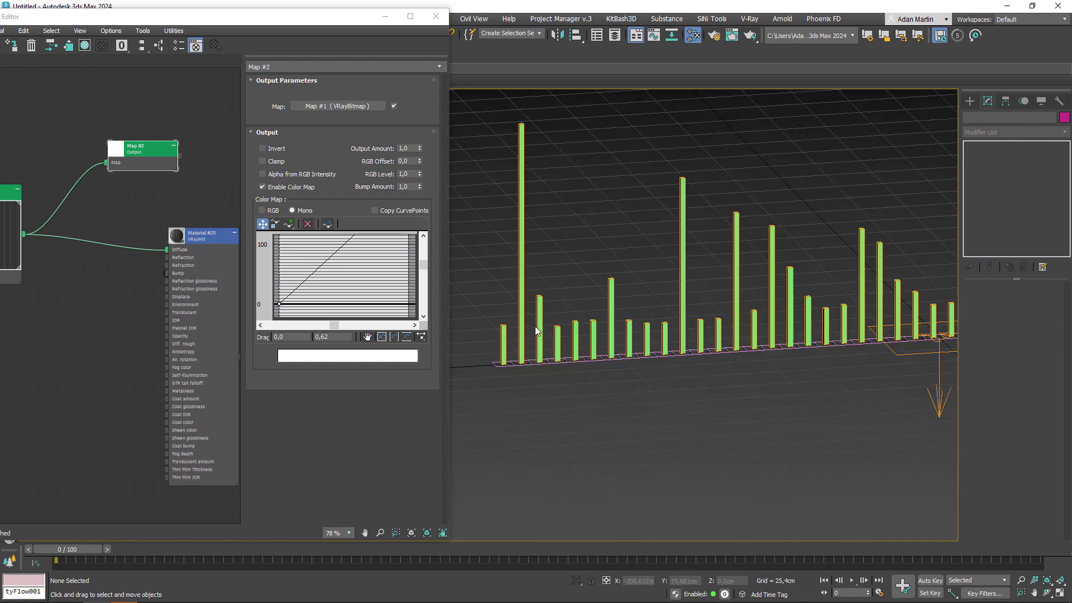
pyautogui.scroll(2, 493, 339)
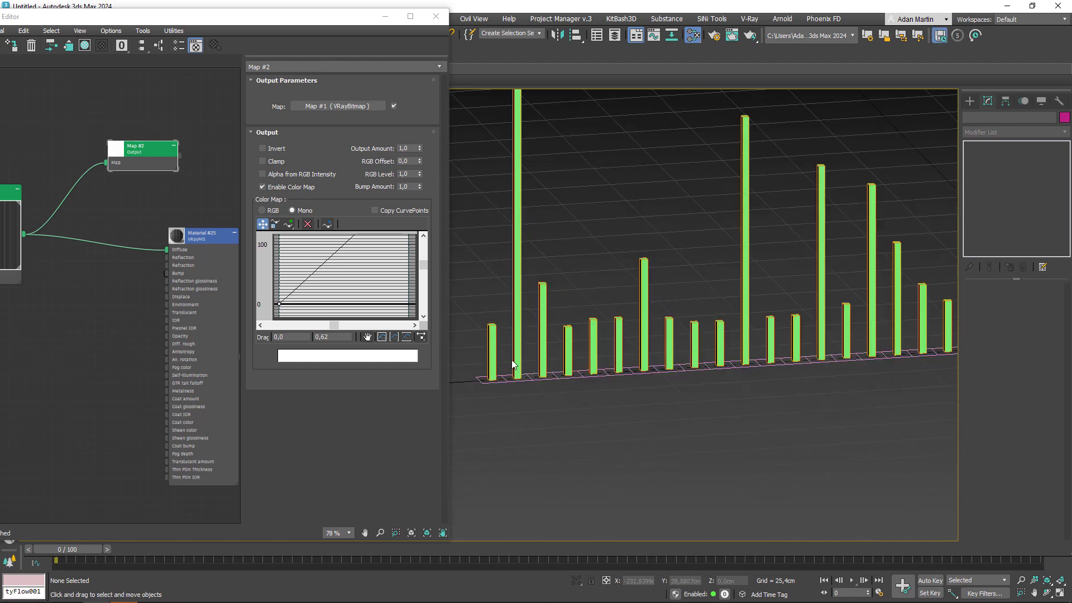
pyautogui.moveTo(280, 304); pyautogui.dragTo(277, 307)
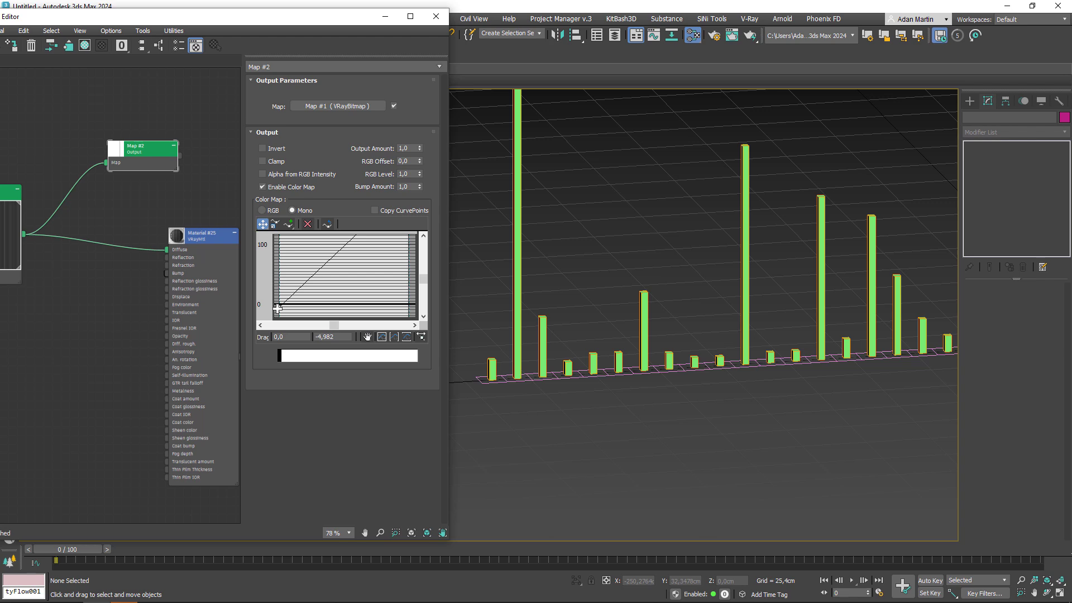
pyautogui.moveTo(277, 307); pyautogui.dragTo(277, 306)
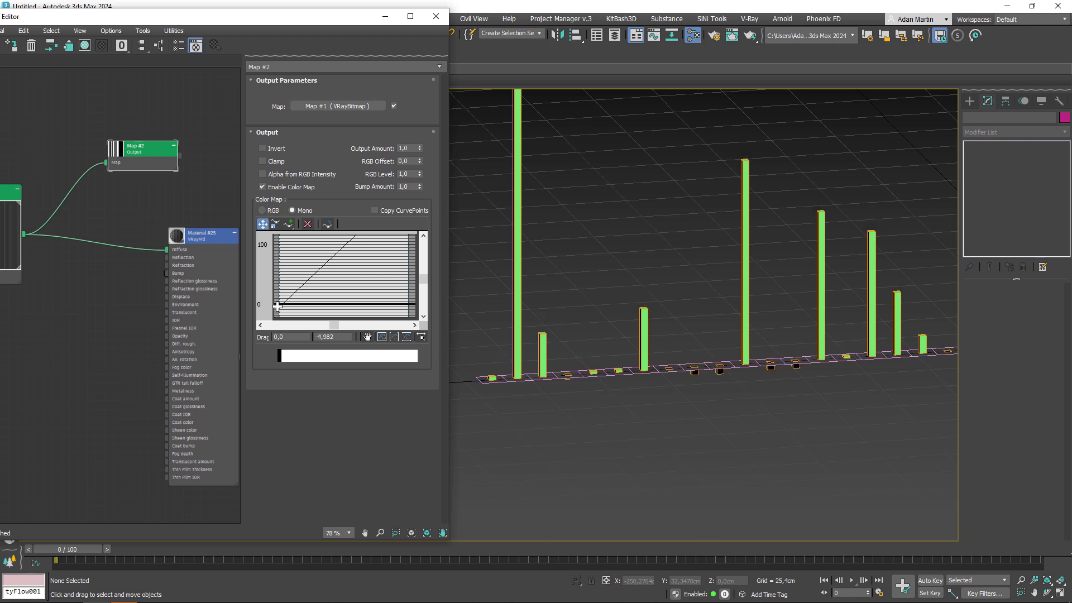
pyautogui.doubleClick(330, 337)
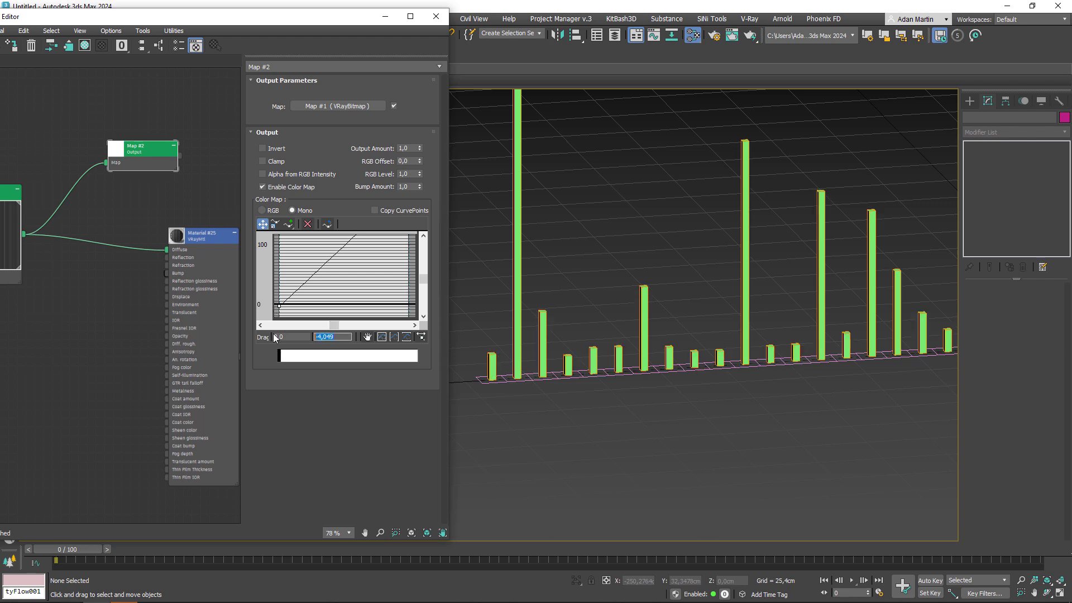
pyautogui.write('-5')
pyautogui.press('Return')
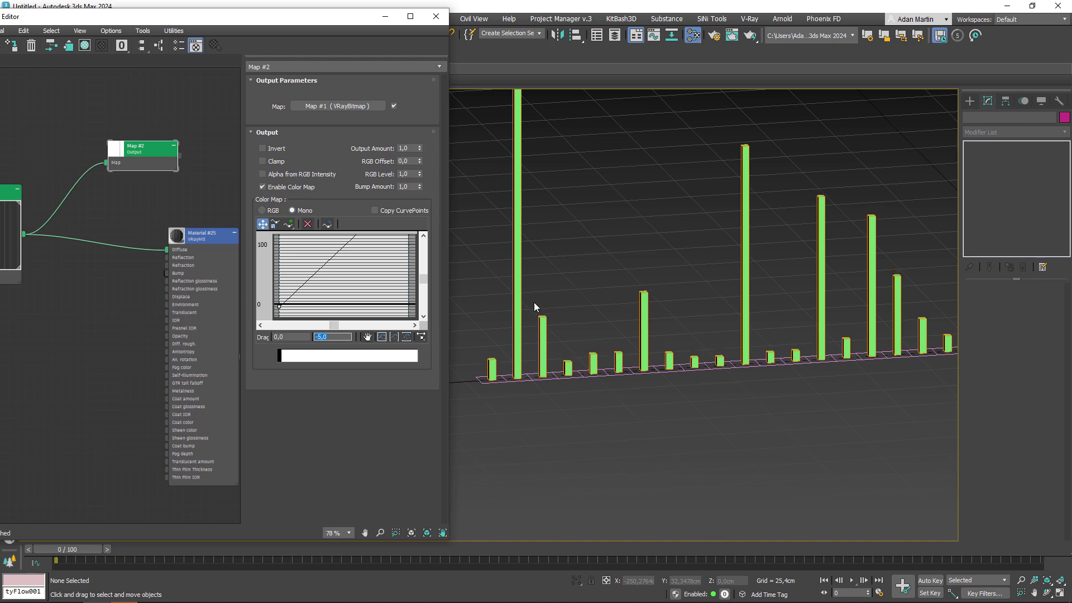
# Orbit and pan the viewport to review the steeper bar heights.
pyautogui.keyDown('alt'); pyautogui.moveTo(534, 307); pyautogui.dragTo(784, 376, button='middle'); pyautogui.keyUp('alt')
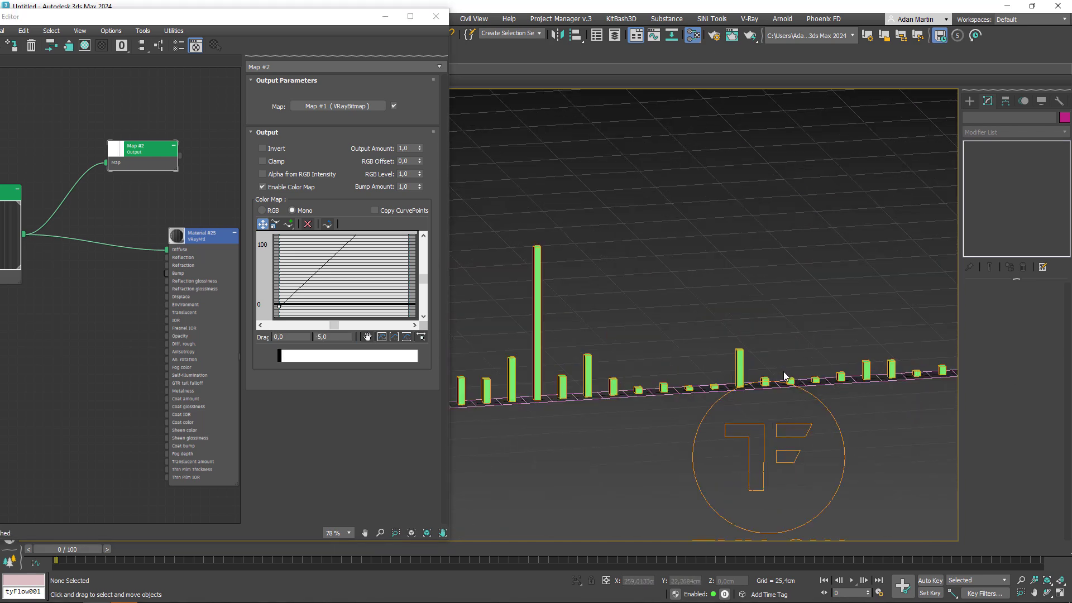
pyautogui.scroll(4, 784, 375)
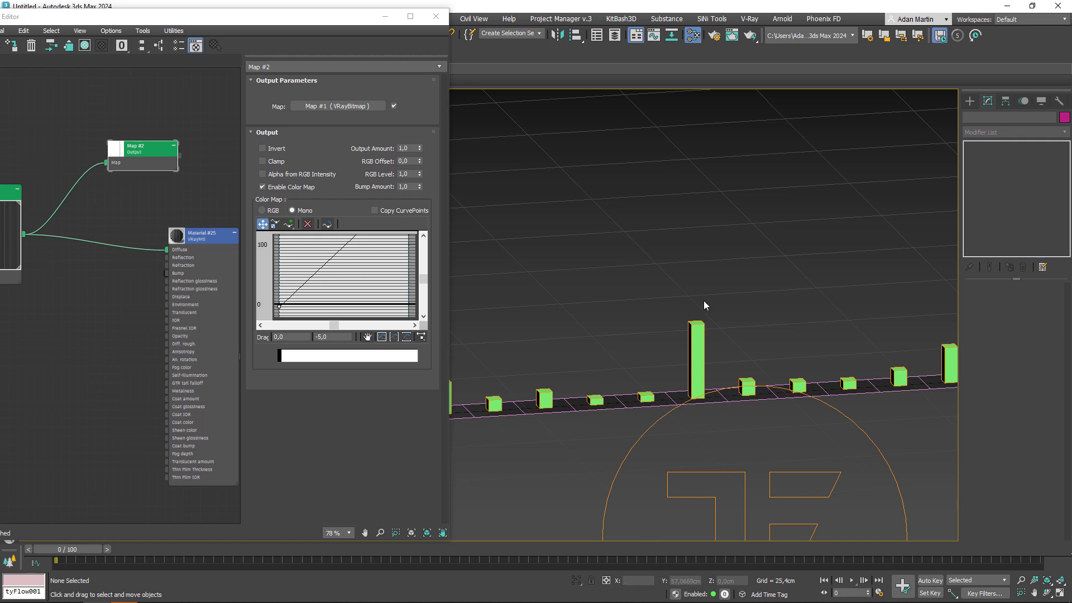
pyautogui.scroll(-1, 363, 292)
pyautogui.scroll(-1, 381, 287)
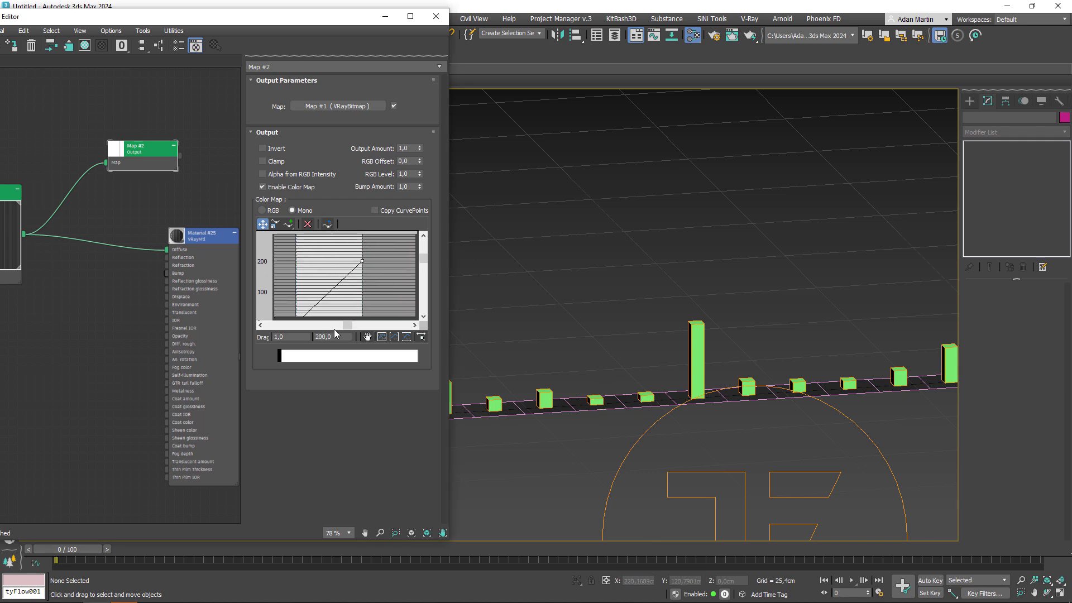
pyautogui.scroll(-6, 662, 309)
pyautogui.moveTo(558, 337); pyautogui.dragTo(763, 326, button='middle')
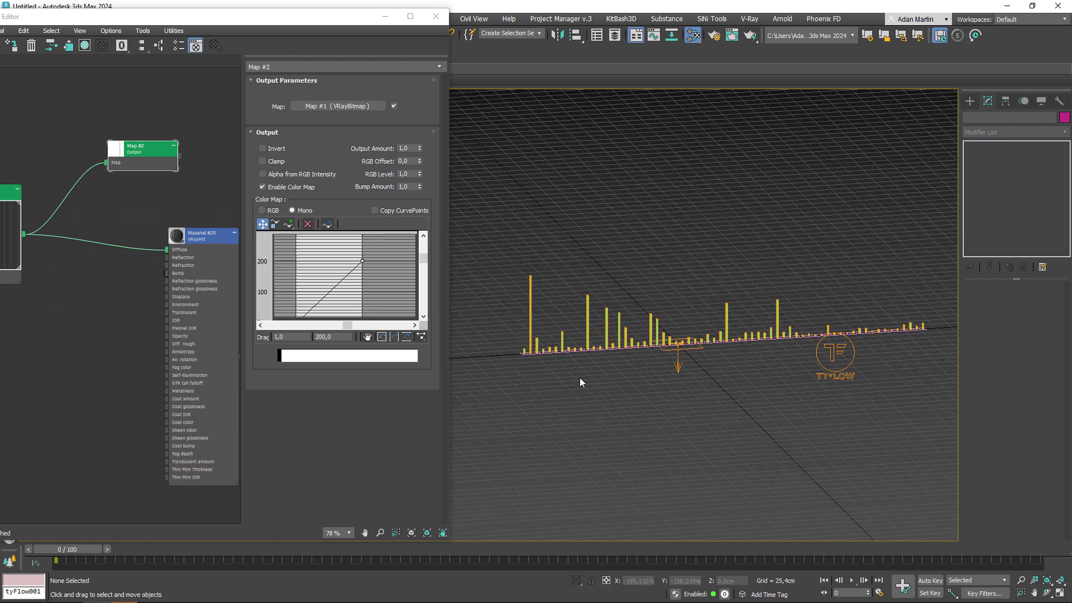
pyautogui.scroll(6, 566, 334)
pyautogui.scroll(1, 638, 307)
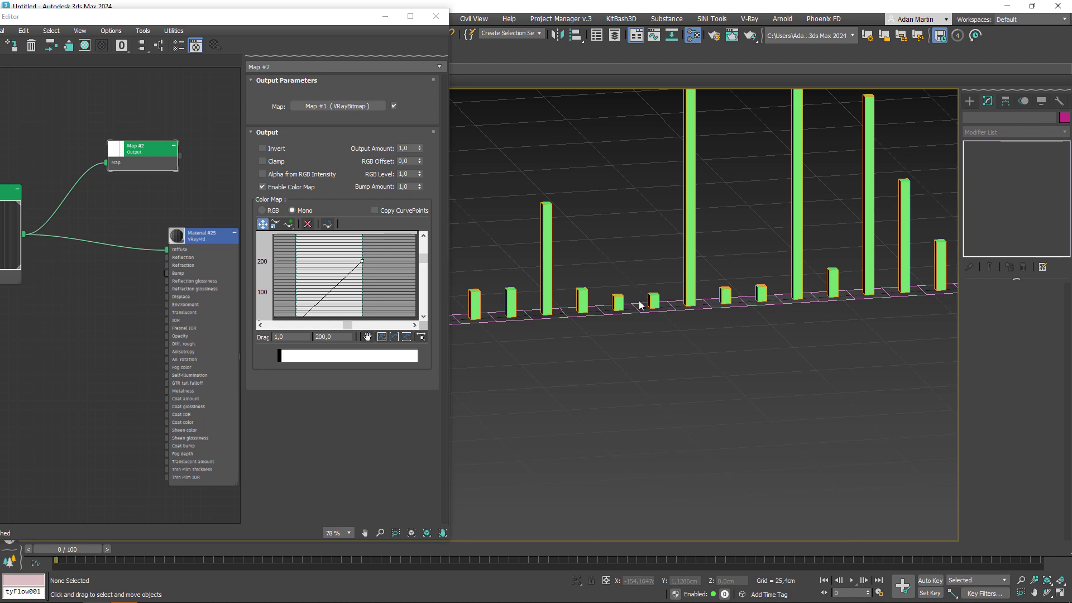
# Close the material editor, frame the whole bar row, and select the tyFlow object.
pyautogui.click(436, 17)
pyautogui.moveTo(730, 347); pyautogui.dragTo(386, 373, button='middle')
pyautogui.scroll(-3, 907, 350)
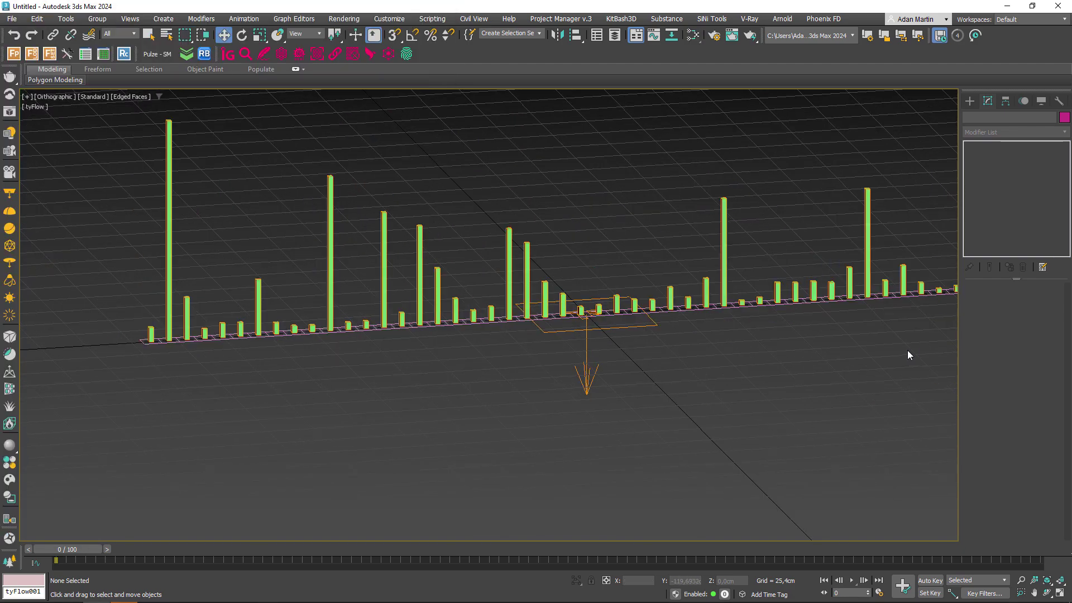
pyautogui.scroll(-2, 854, 344)
pyautogui.moveTo(854, 344); pyautogui.dragTo(757, 349, button='middle')
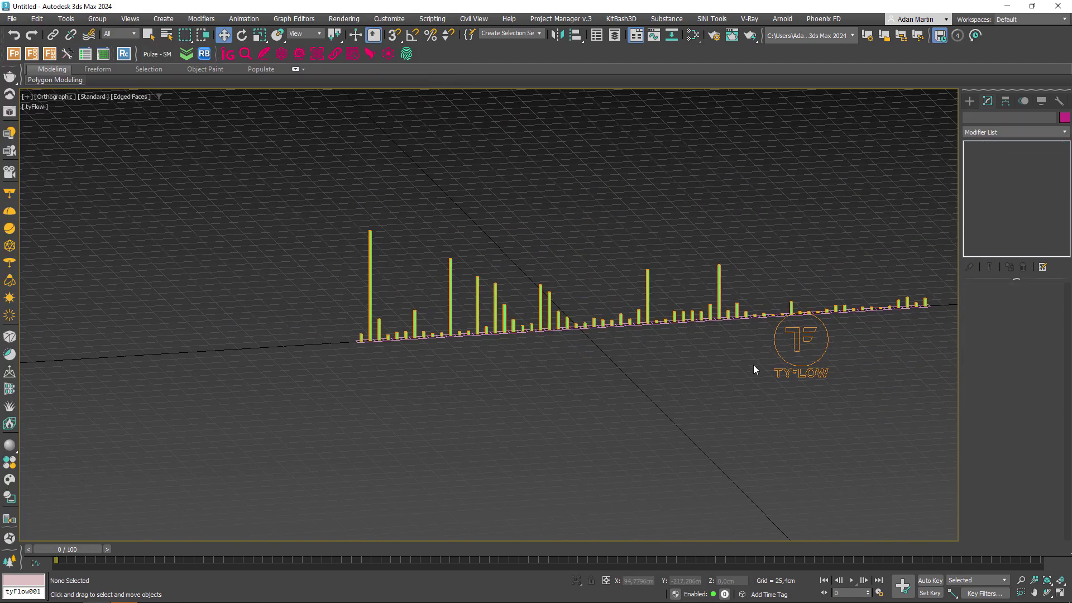
pyautogui.click(793, 352)
# In the tyFlow editor, scale the bars with linked X/Y/Z to about 339%.
pyautogui.click(1024, 323)
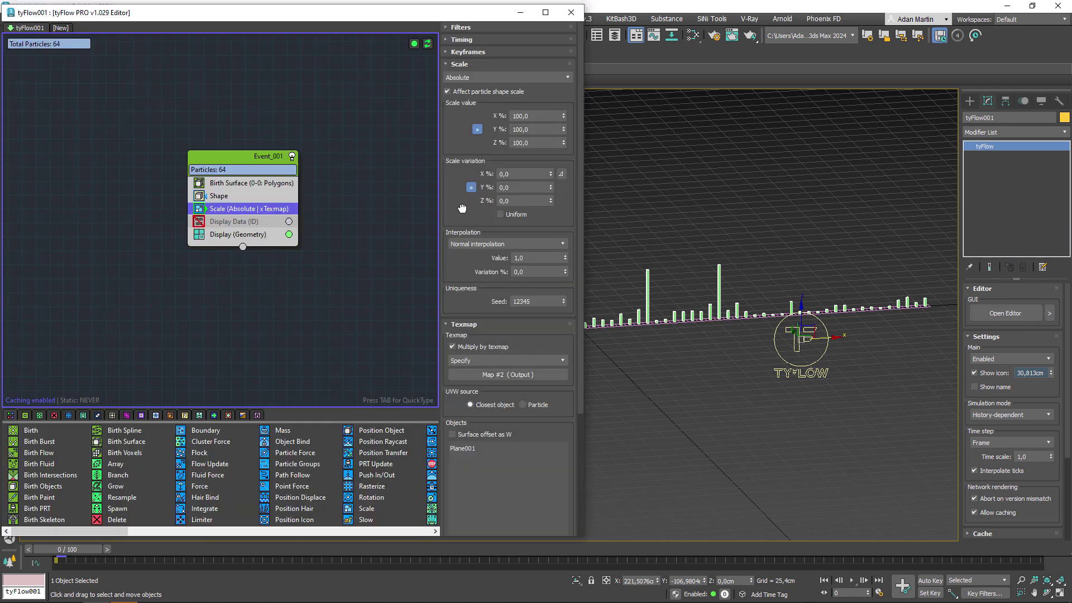
pyautogui.scroll(-2, 461, 208)
pyautogui.scroll(2, 502, 168)
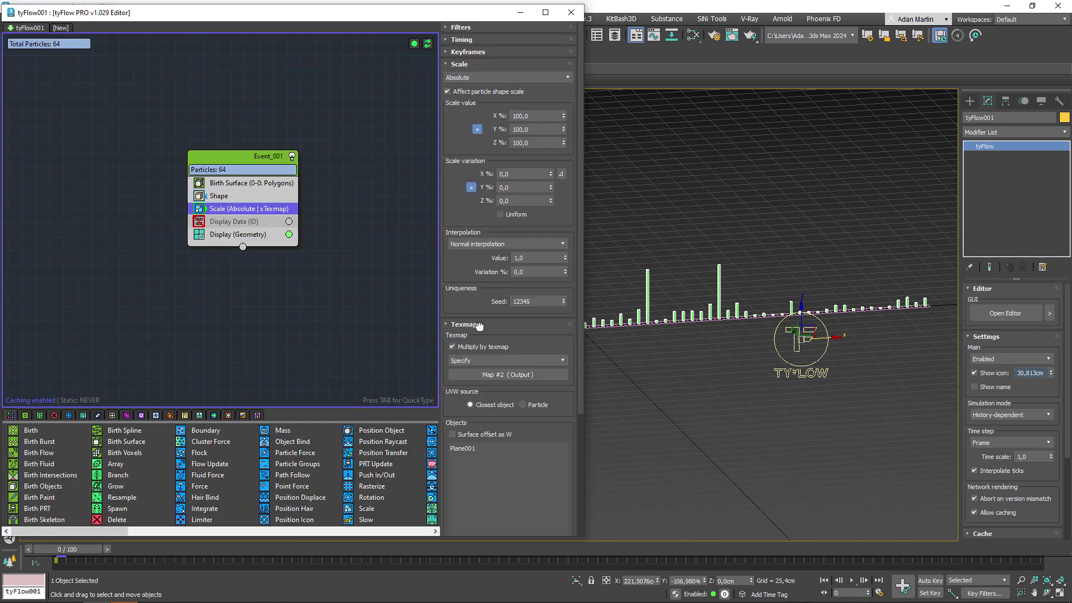
pyautogui.click(477, 129)
pyautogui.click(477, 129)
pyautogui.moveTo(615, 262)
pyautogui.mouseDown(button='middle')
pyautogui.moveTo(758, 286)
pyautogui.moveTo(674, 304)
pyautogui.mouseUp(button='middle')
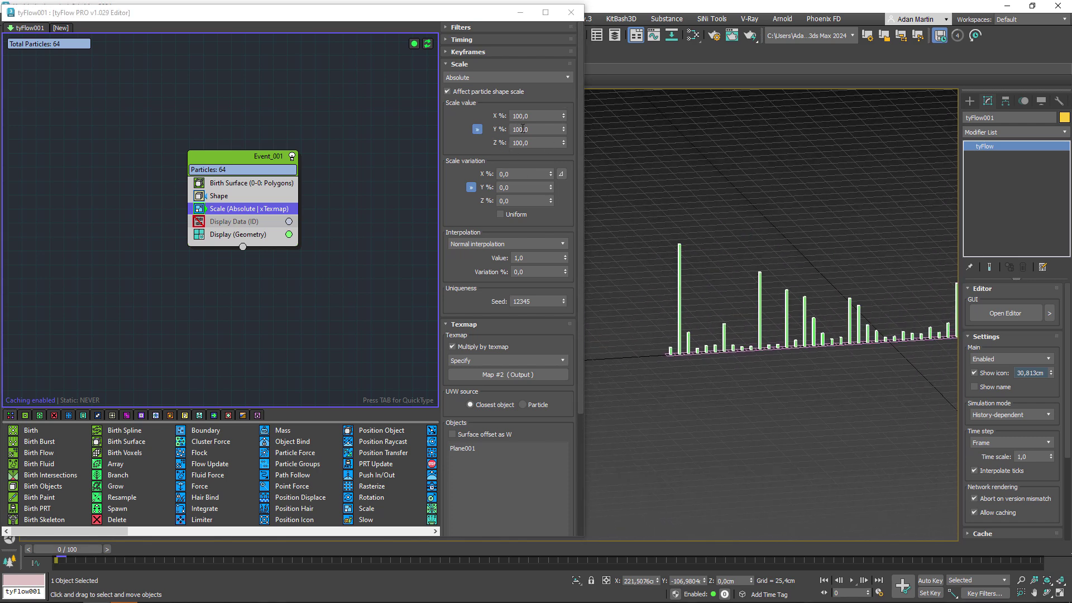
pyautogui.moveTo(563, 118)
pyautogui.mouseDown()
pyautogui.moveTo(523, 213)
pyautogui.moveTo(529, 172)
pyautogui.moveTo(535, 254)
pyautogui.moveTo(535, 232)
pyautogui.mouseUp()
pyautogui.rightClick(535, 233)
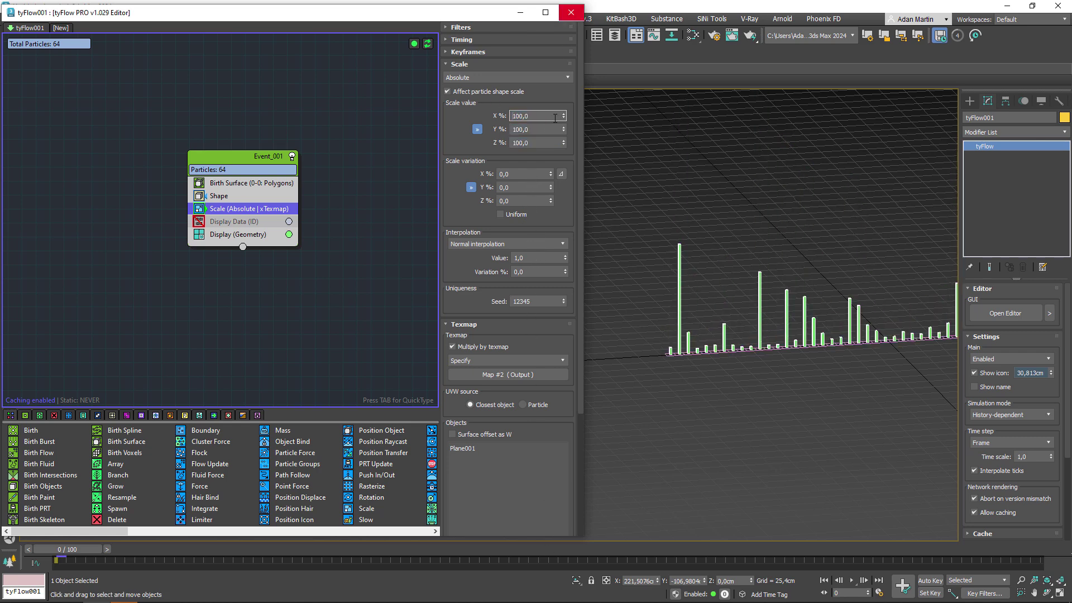
pyautogui.moveTo(565, 142)
pyautogui.mouseDown()
pyautogui.moveTo(578, 403)
pyautogui.moveTo(591, 344)
pyautogui.moveTo(588, 273)
pyautogui.mouseUp()
# In a shaded front view, raise the uniform bar scale to about 359.5% and close the editor.
pyautogui.scroll(-3, 772, 410)
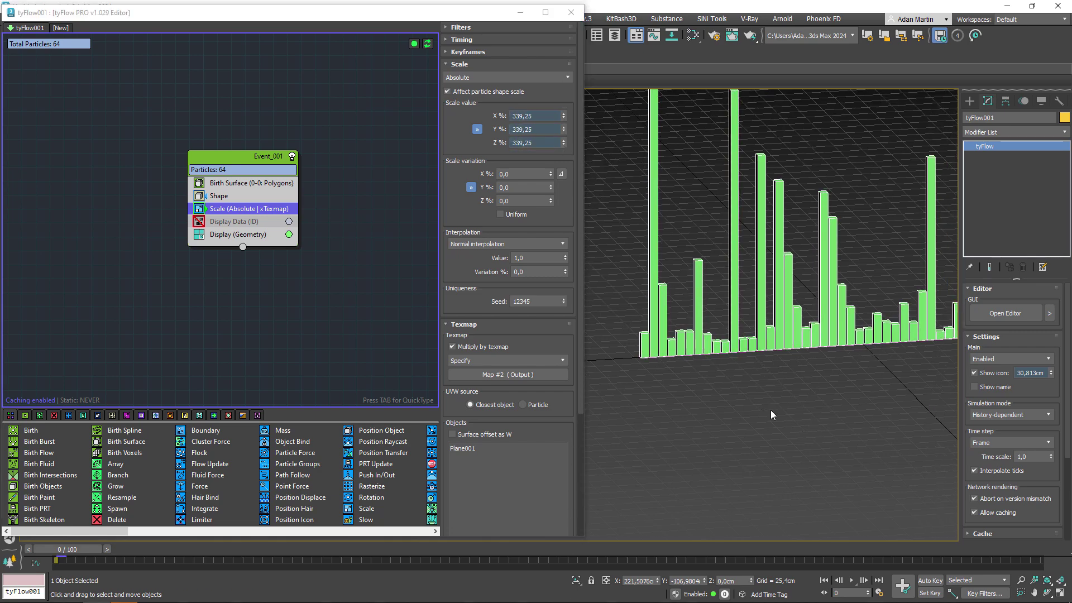
pyautogui.moveTo(771, 410)
pyautogui.mouseDown(button='middle')
pyautogui.moveTo(692, 392)
pyautogui.moveTo(502, 150)
pyautogui.mouseUp(button='middle')
pyautogui.press('f')
pyautogui.press('F3')
pyautogui.scroll(4, 699, 380)
pyautogui.scroll(-1, 815, 414)
pyautogui.press('F3')
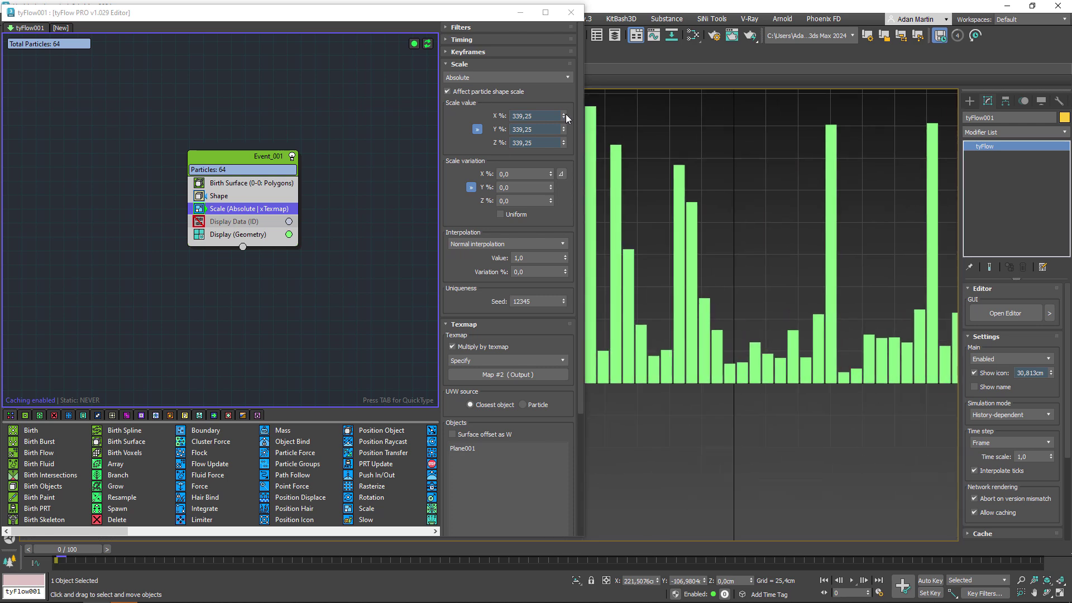
pyautogui.moveTo(564, 115); pyautogui.dragTo(562, 70)
pyautogui.scroll(-3, 789, 306)
pyautogui.scroll(-2, 789, 306)
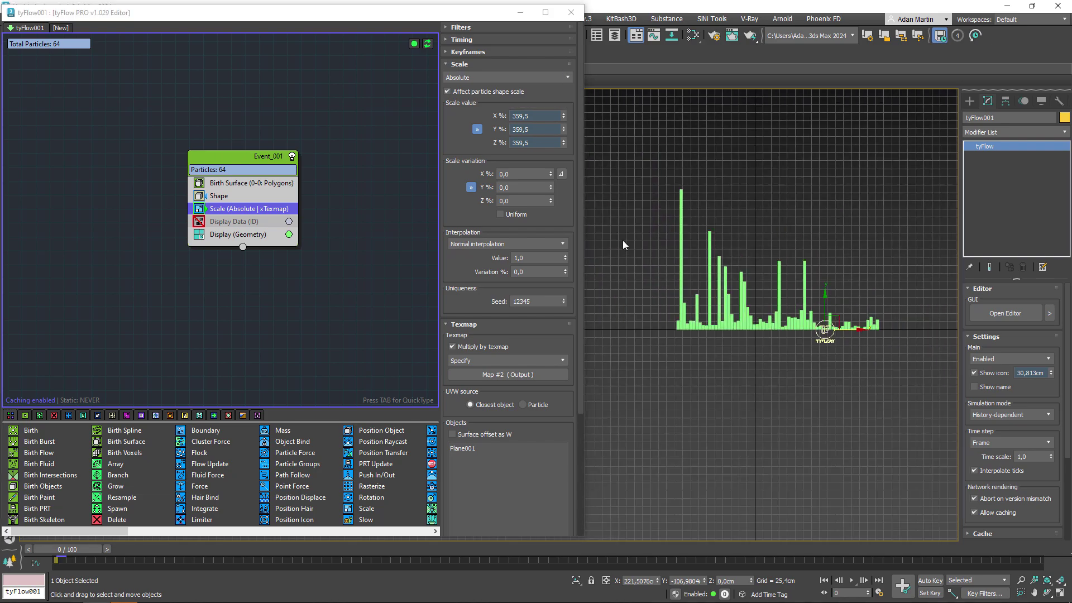
pyautogui.click(574, 18)
pyautogui.moveTo(709, 352)
pyautogui.keyDown('alt'); pyautogui.mouseDown(button='middle')
pyautogui.moveTo(735, 327)
pyautogui.moveTo(642, 366)
pyautogui.mouseUp(button='middle'); pyautogui.keyUp('alt')
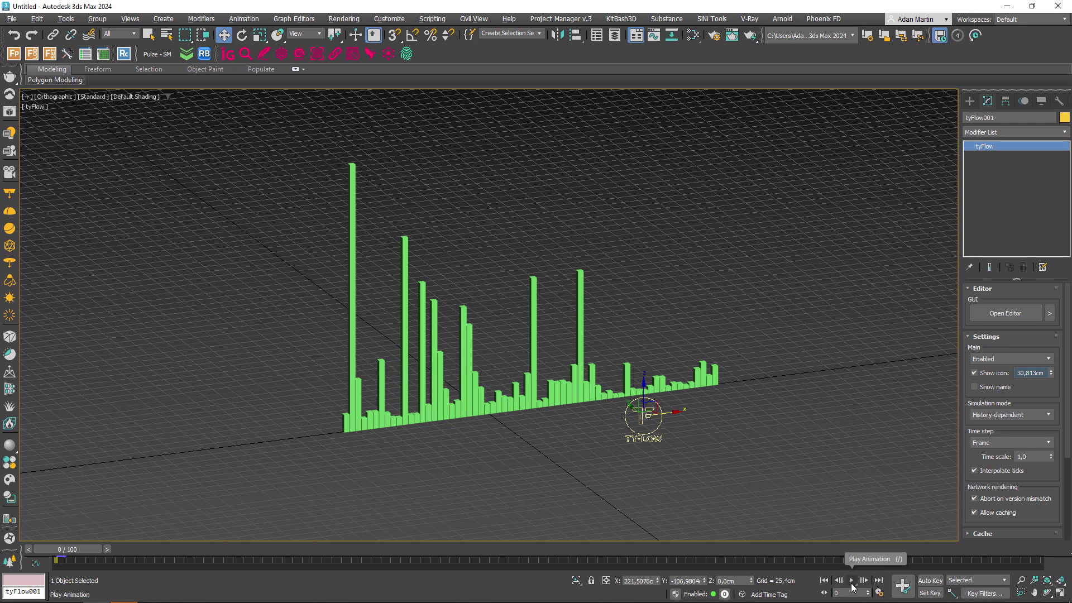
# Set a custom 25 fps frame rate in Time Configuration, then reopen the Mini Curve Editor.
pyautogui.click(38, 561)
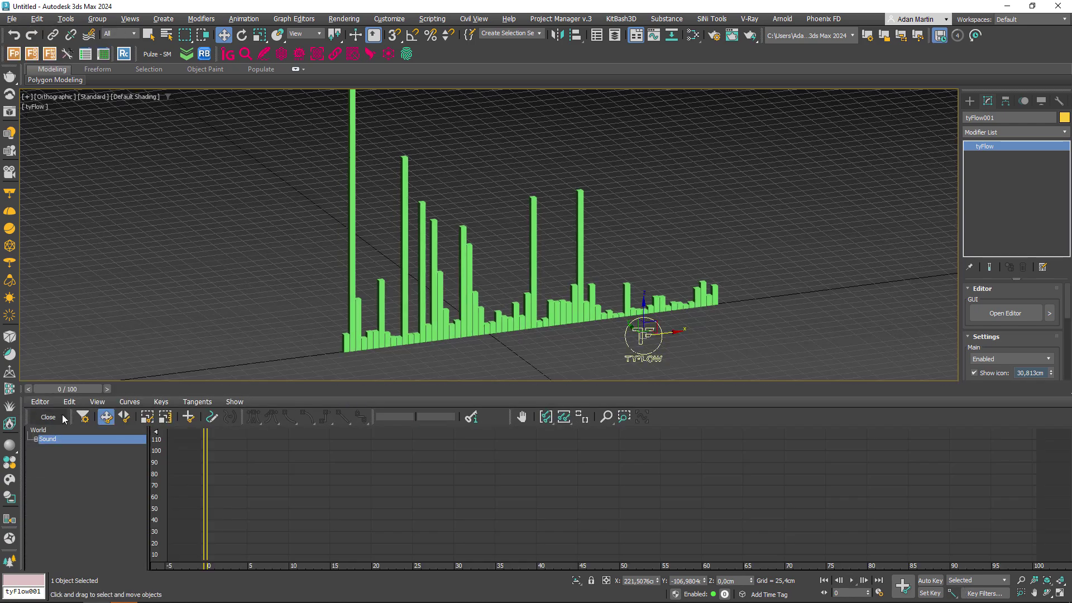
pyautogui.click(47, 419)
pyautogui.click(884, 589)
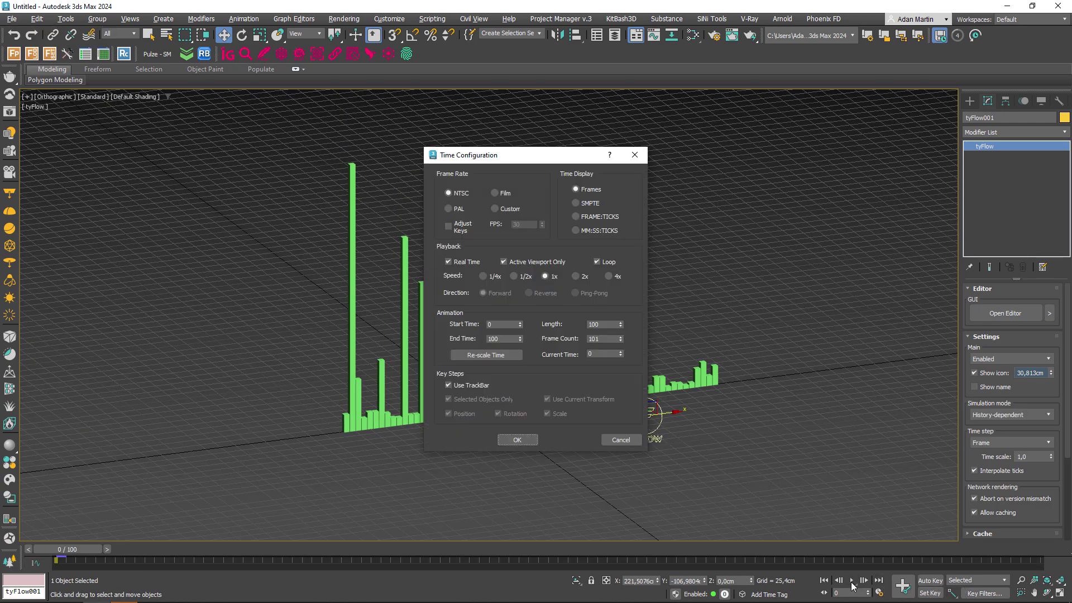
pyautogui.click(510, 208)
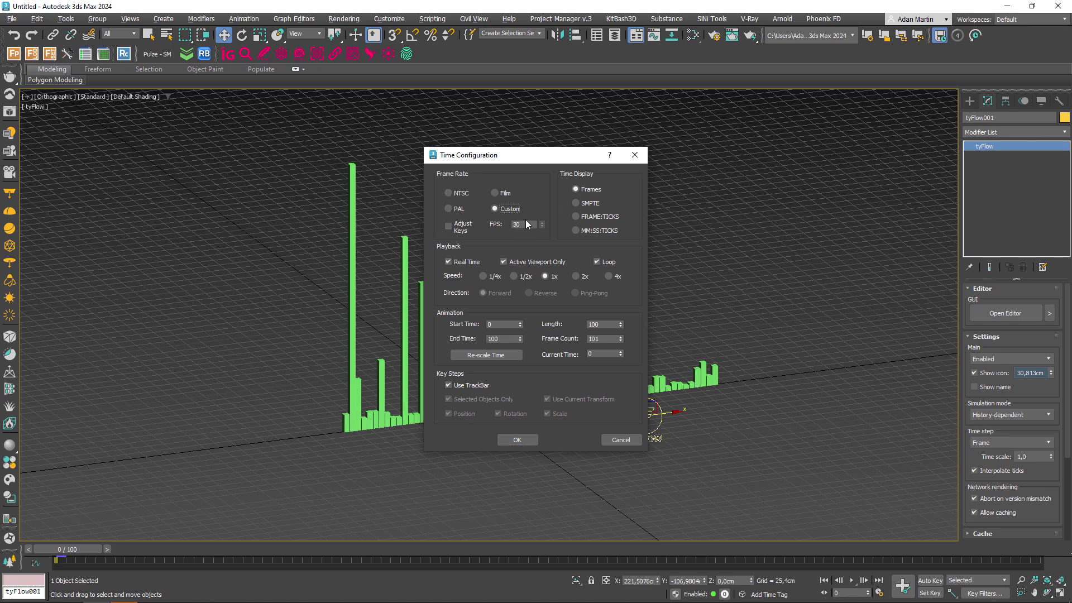
pyautogui.write('25')
pyautogui.press('Return')
pyautogui.click(515, 436)
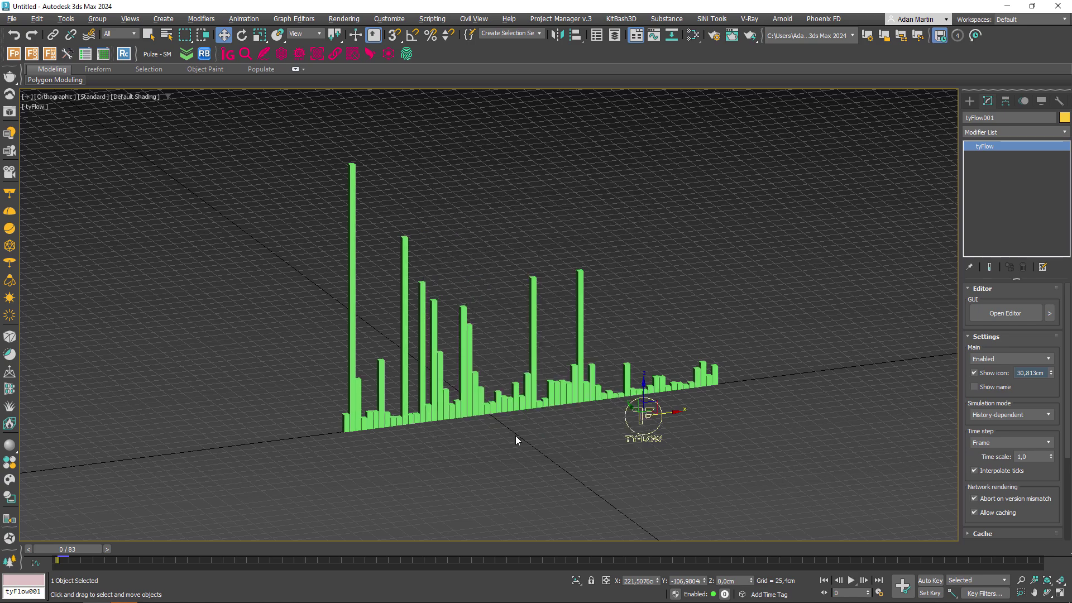
pyautogui.click(34, 563)
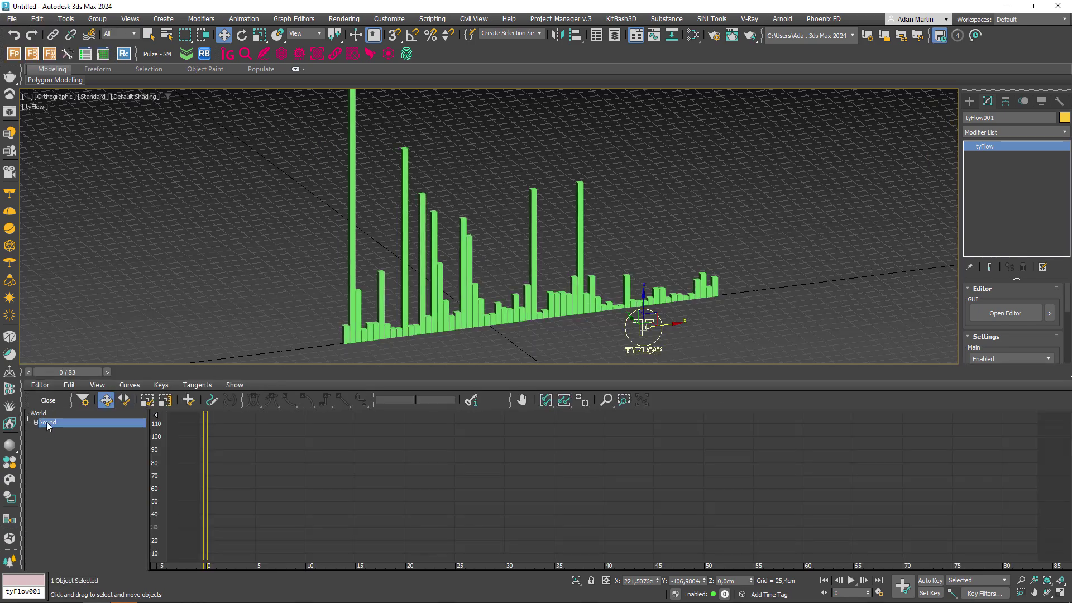
# Review the Sound track's ProSound settings and play the bar animation with the wav soundtrack.
pyautogui.doubleClick(47, 423)
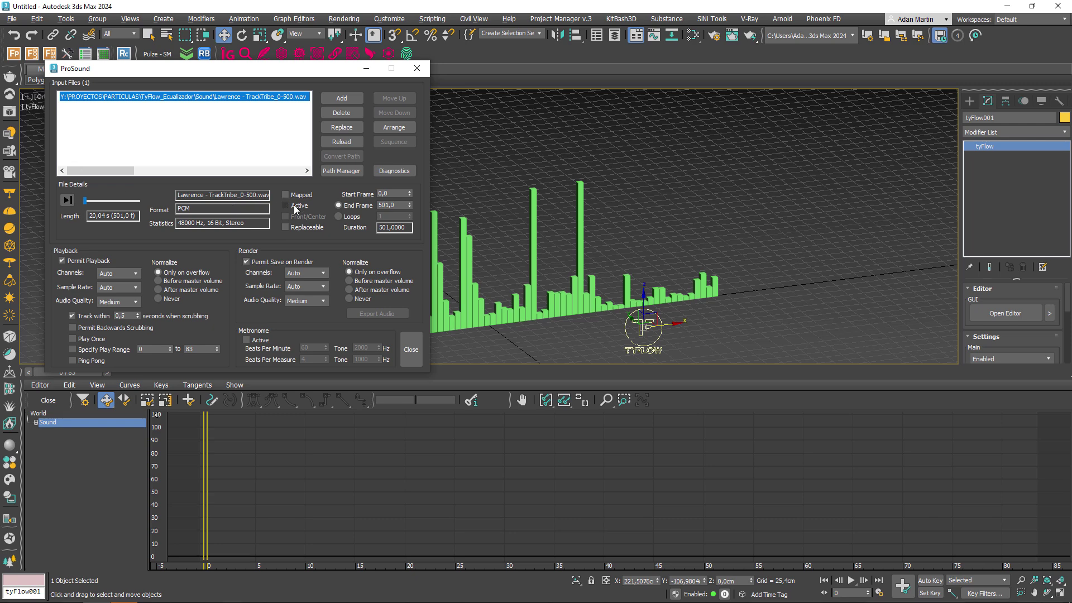
pyautogui.click(411, 350)
pyautogui.click(851, 581)
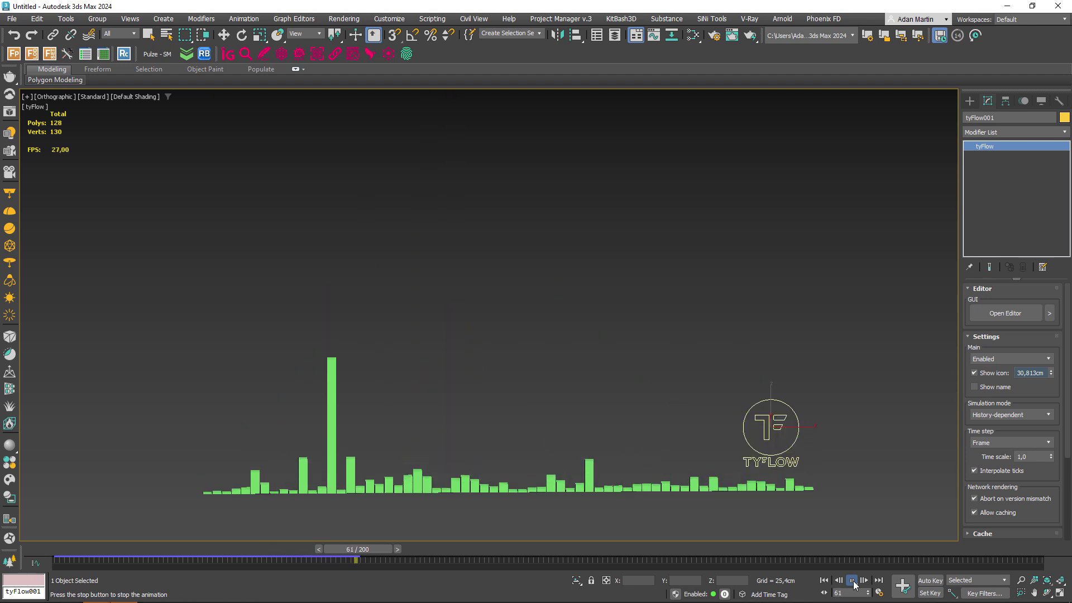
pyautogui.scroll(-3, 547, 502)
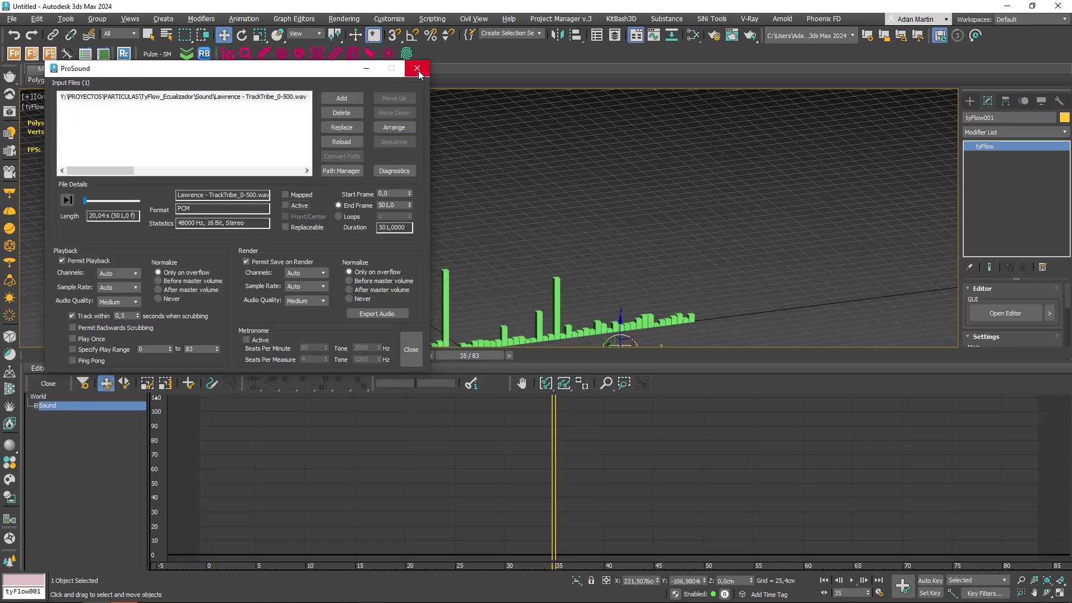
pyautogui.click(417, 69)
# Close the curve editor, switch to Perspective view, and rewind to frame 0.
pyautogui.click(48, 384)
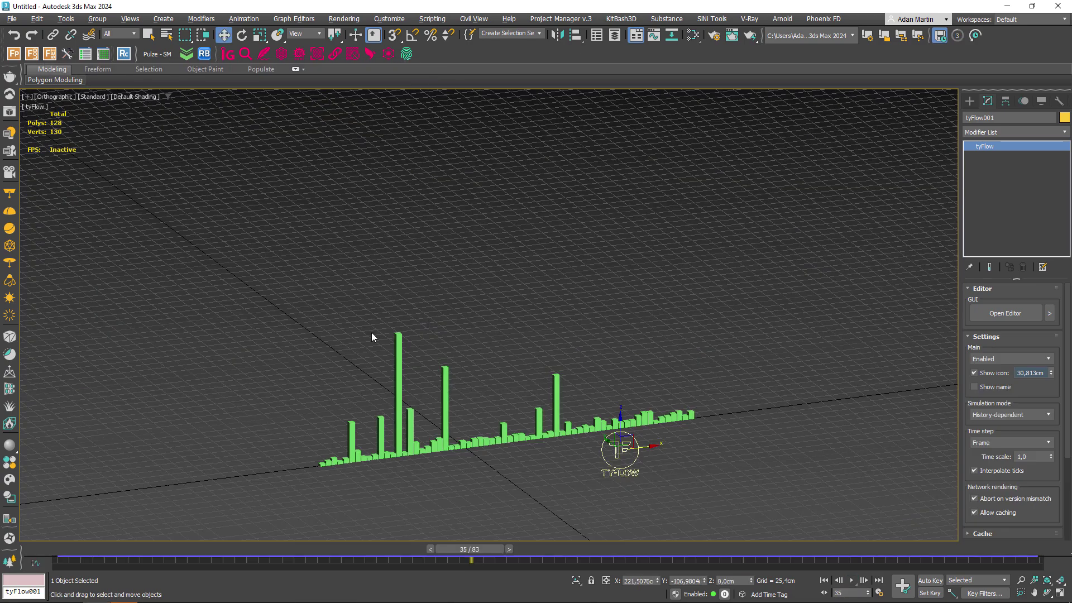
pyautogui.moveTo(371, 335)
pyautogui.keyDown('alt'); pyautogui.mouseDown(button='middle')
pyautogui.moveTo(540, 376)
pyautogui.moveTo(504, 353)
pyautogui.moveTo(514, 397)
pyautogui.moveTo(524, 347)
pyautogui.moveTo(531, 378)
pyautogui.mouseUp(button='middle'); pyautogui.keyUp('alt')
pyautogui.press('p')
pyautogui.scroll(-3, 526, 373)
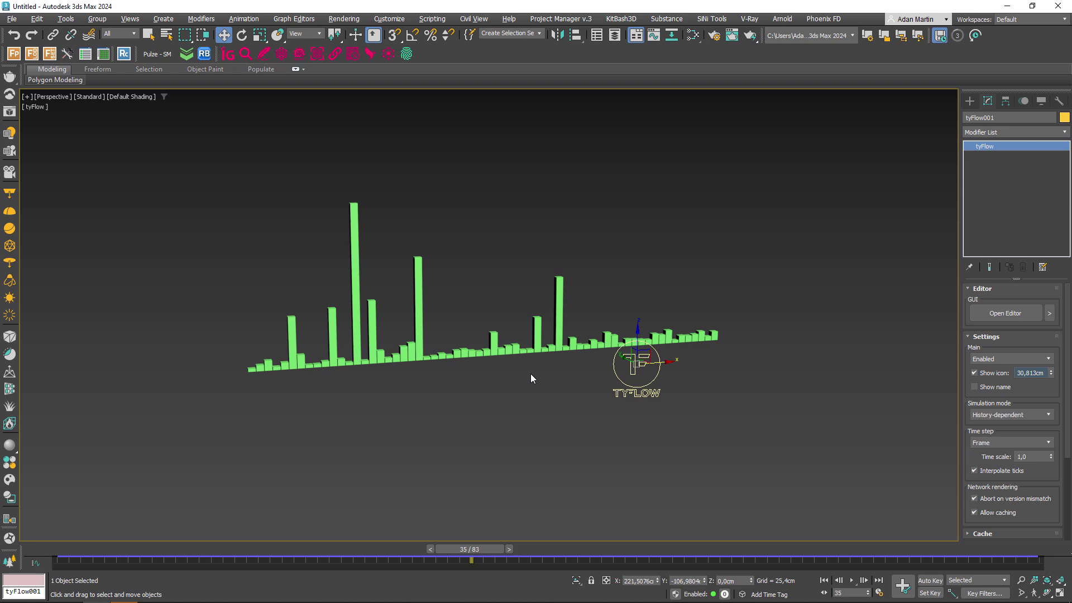
pyautogui.moveTo(117, 549); pyautogui.dragTo(102, 549)
pyautogui.press('w')
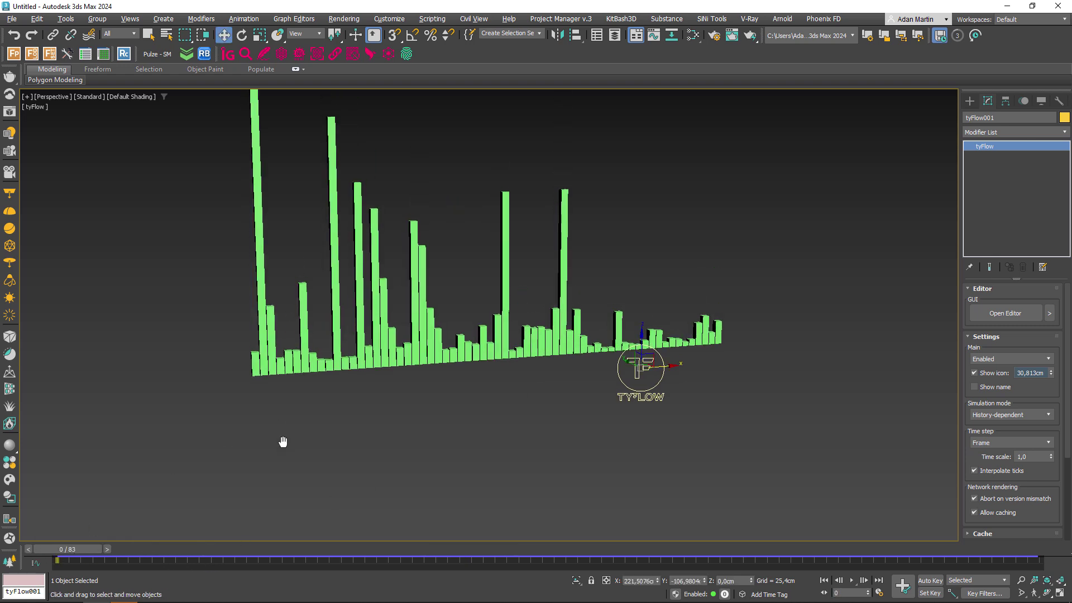
# Frame the bar graph from above and display it in wireframe.
pyautogui.moveTo(280, 438); pyautogui.dragTo(279, 478, button='middle')
pyautogui.scroll(-5, 279, 479)
pyautogui.scroll(5, 300, 467)
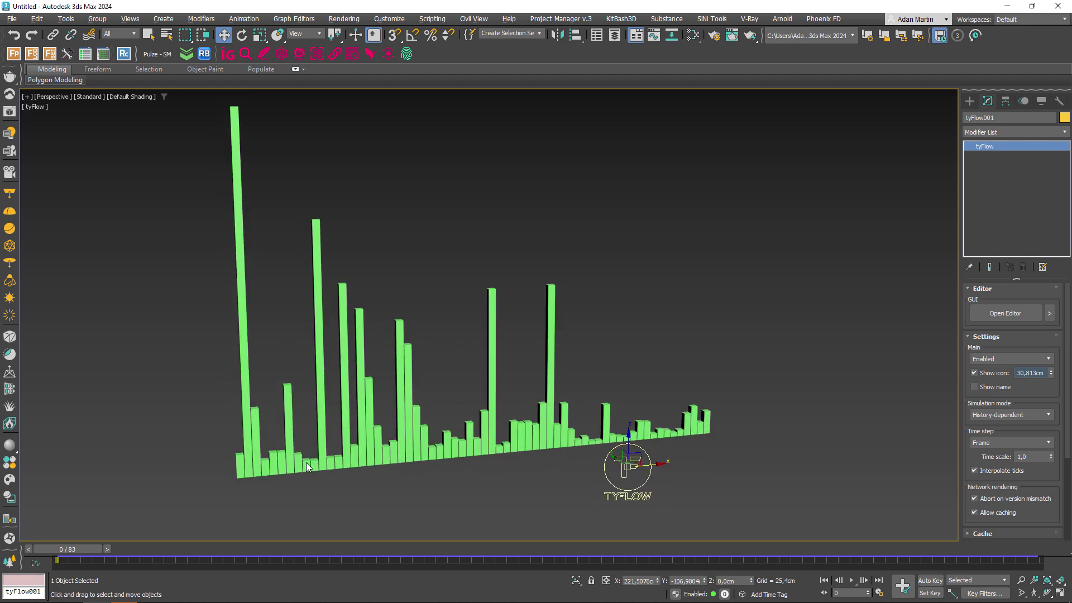
pyautogui.moveTo(575, 461); pyautogui.dragTo(511, 444, button='middle')
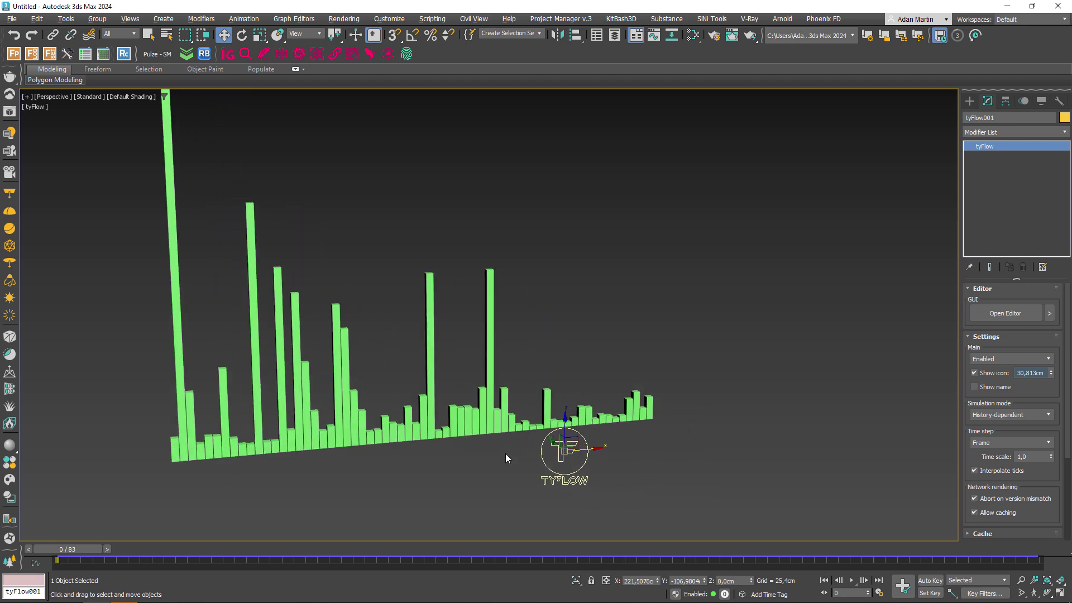
pyautogui.click(487, 459)
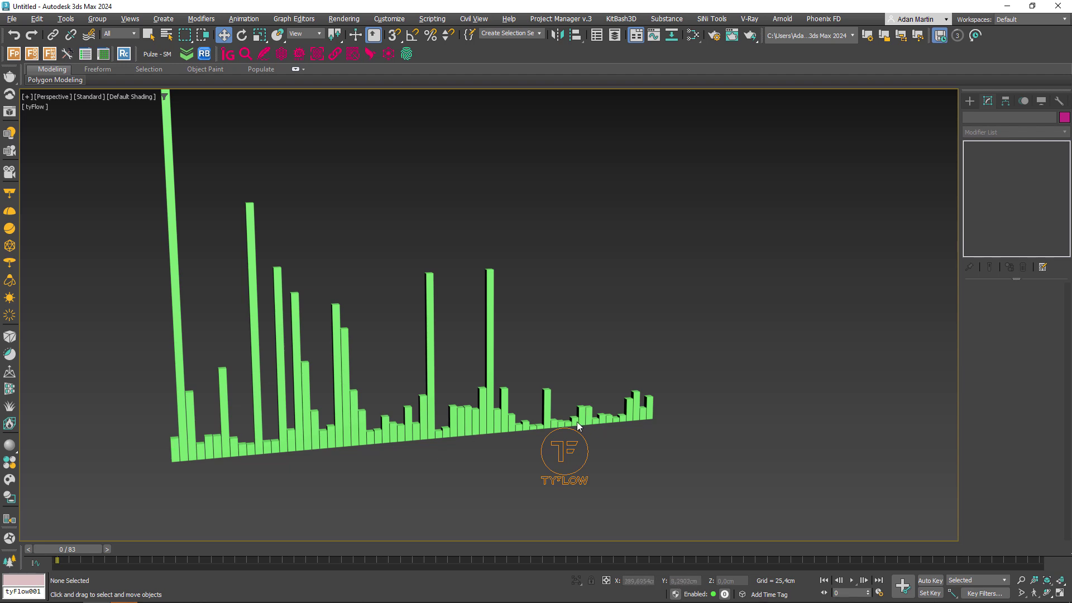
pyautogui.scroll(2, 518, 432)
pyautogui.scroll(3, 518, 432)
pyautogui.scroll(3, 518, 431)
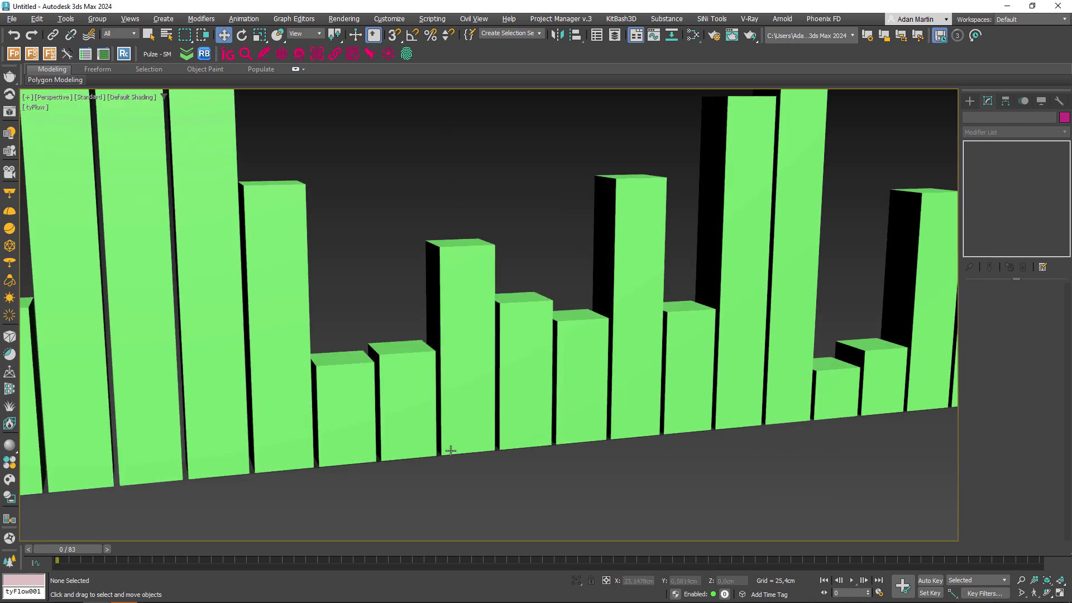
pyautogui.scroll(2, 455, 418)
pyautogui.keyDown('alt'); pyautogui.moveTo(455, 413); pyautogui.dragTo(473, 416, button='middle'); pyautogui.keyUp('alt')
pyautogui.press('F3')
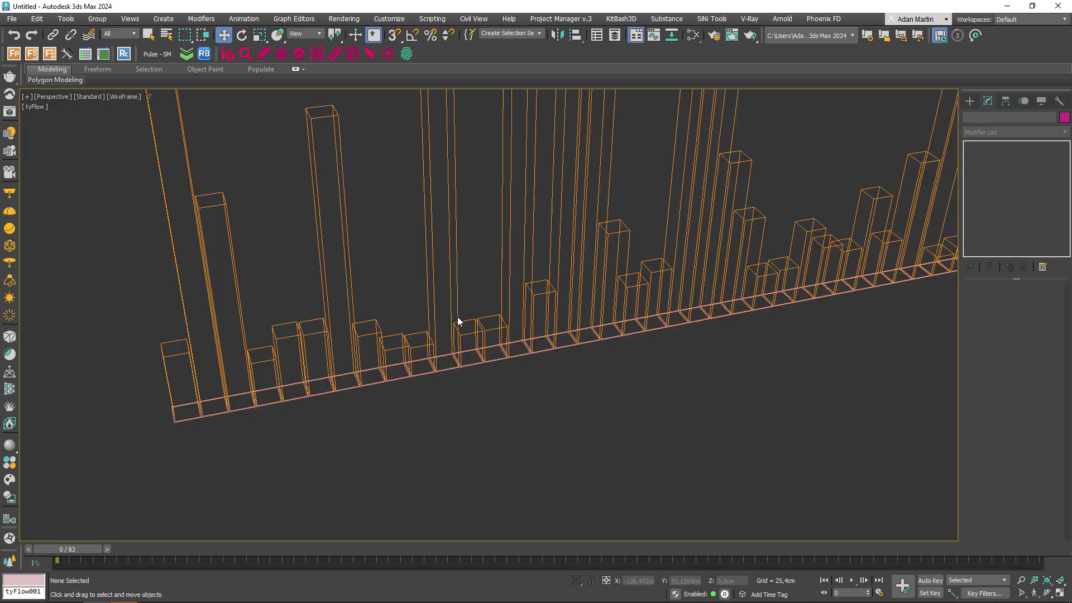
pyautogui.scroll(-5, 577, 385)
# In the tyFlow editor, switch the Shape operator's 3D mesh to Stones.
pyautogui.click(640, 416)
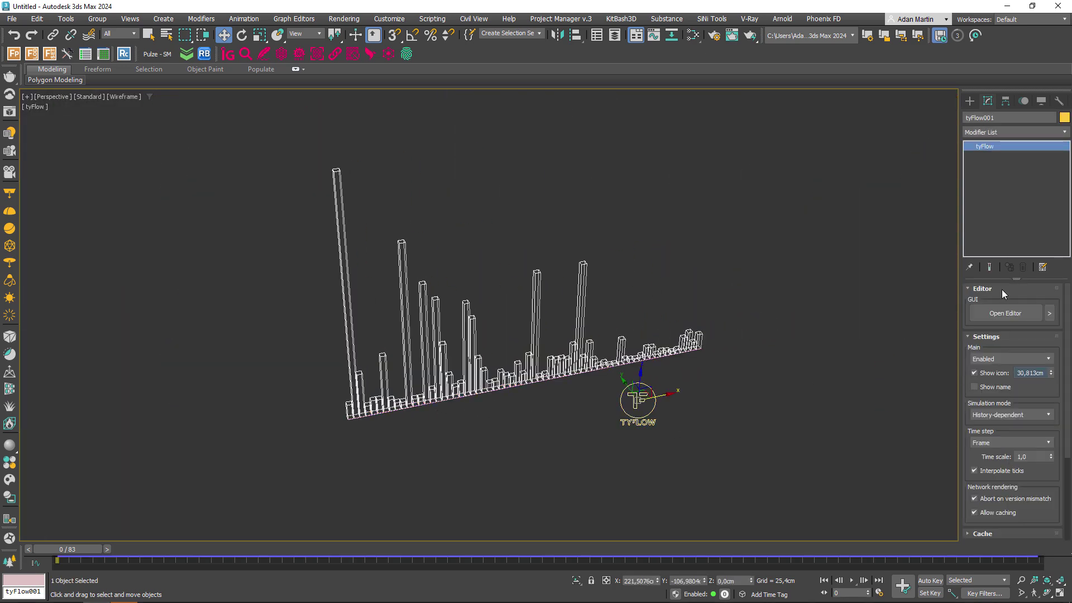
pyautogui.click(1005, 313)
pyautogui.moveTo(914, 312)
pyautogui.keyDown('alt'); pyautogui.mouseDown(button='middle')
pyautogui.moveTo(733, 352)
pyautogui.moveTo(749, 363)
pyautogui.mouseUp(button='middle'); pyautogui.keyUp('alt')
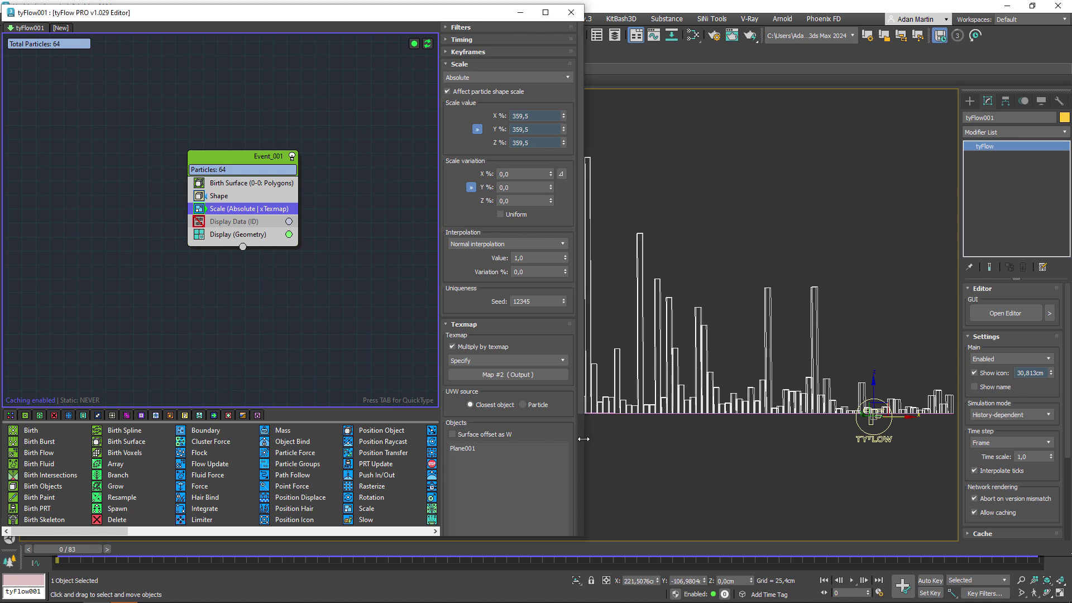
pyautogui.moveTo(582, 444); pyautogui.dragTo(494, 444)
pyautogui.click(219, 195)
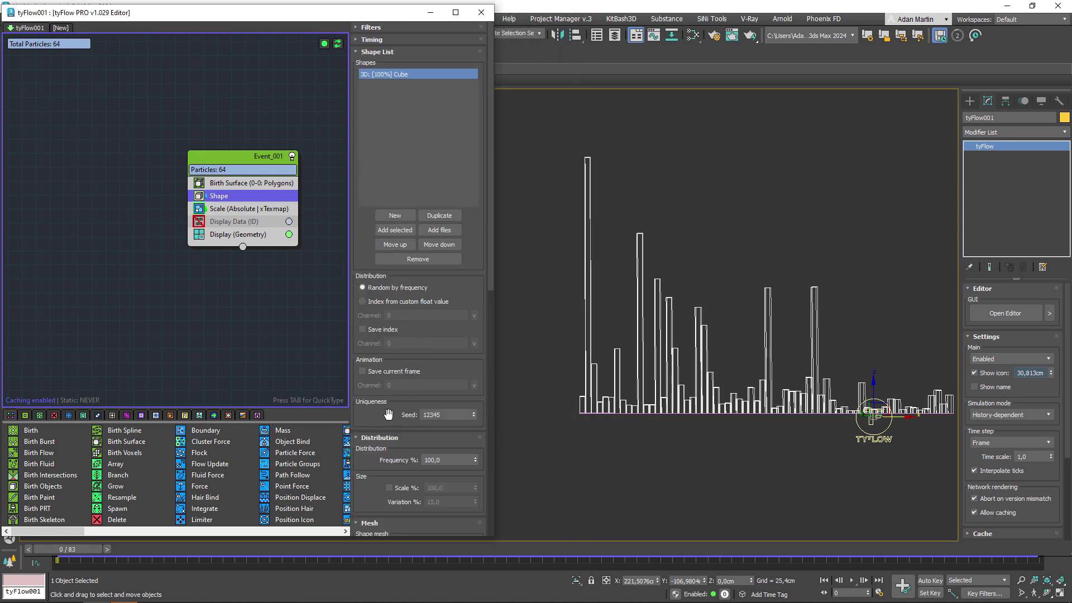
pyautogui.moveTo(388, 414); pyautogui.dragTo(388, 193)
pyautogui.click(430, 338)
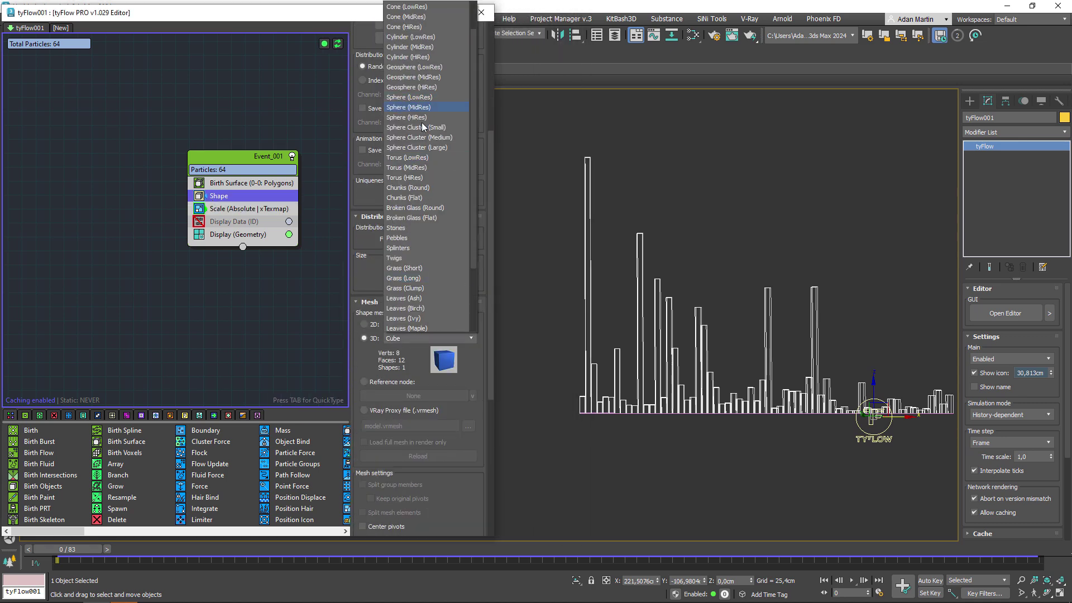
pyautogui.click(413, 228)
pyautogui.keyDown('alt'); pyautogui.moveTo(718, 391); pyautogui.dragTo(687, 390, button='middle'); pyautogui.keyUp('alt')
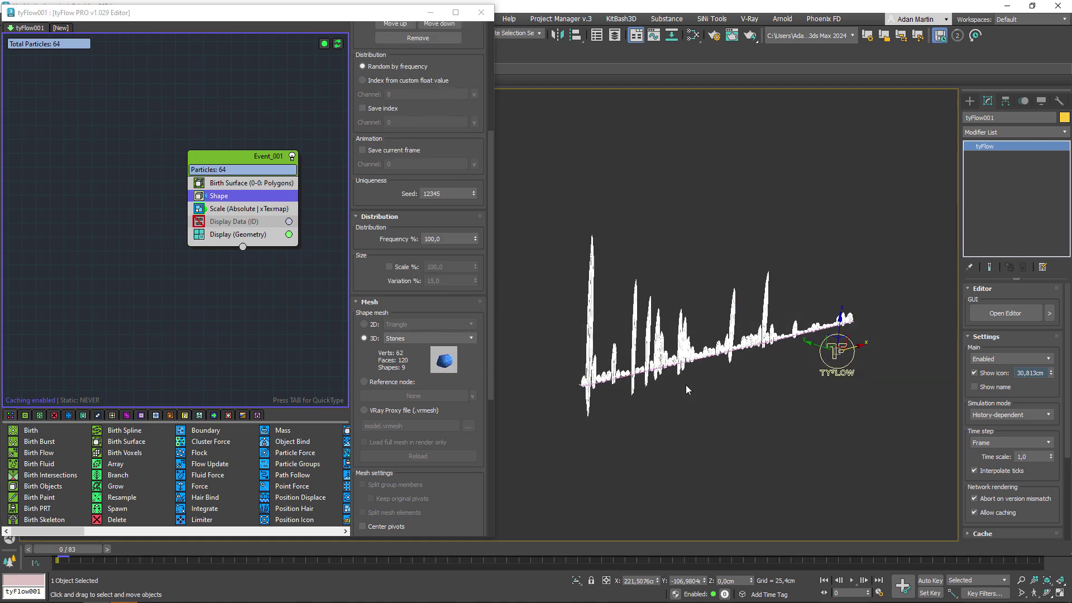
pyautogui.click(715, 409)
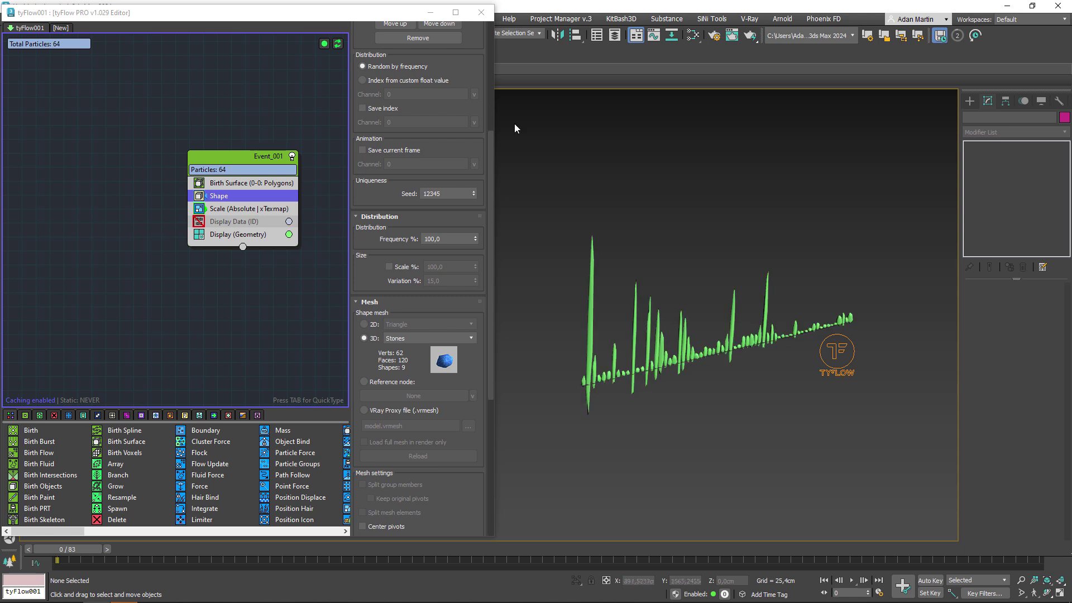
# Change the particle shape to Cylinder (MidRes) and inspect the cylinders up close.
pyautogui.click(429, 338)
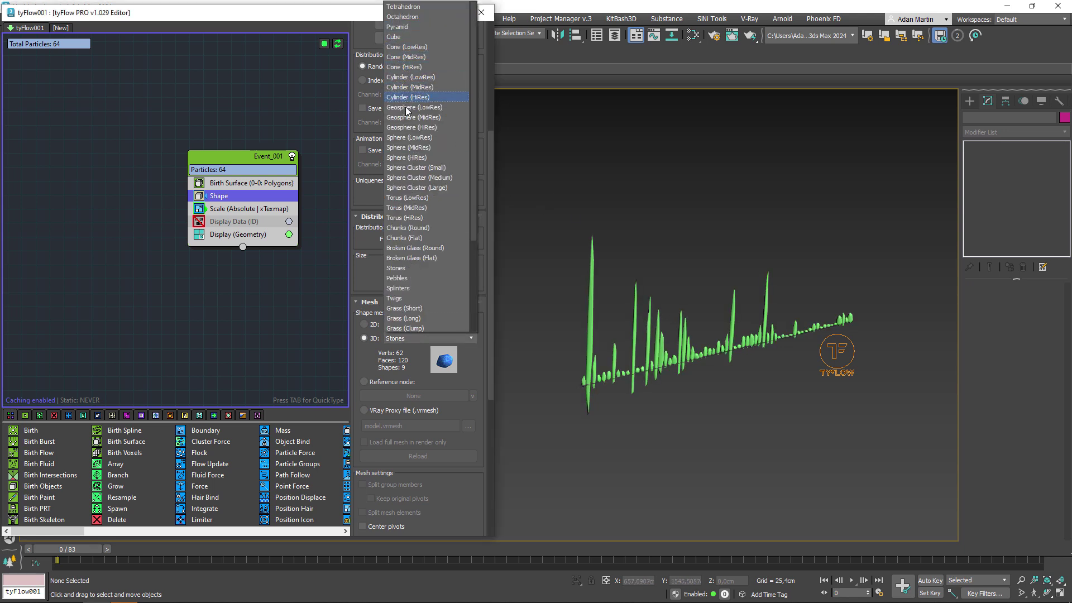
pyautogui.click(408, 87)
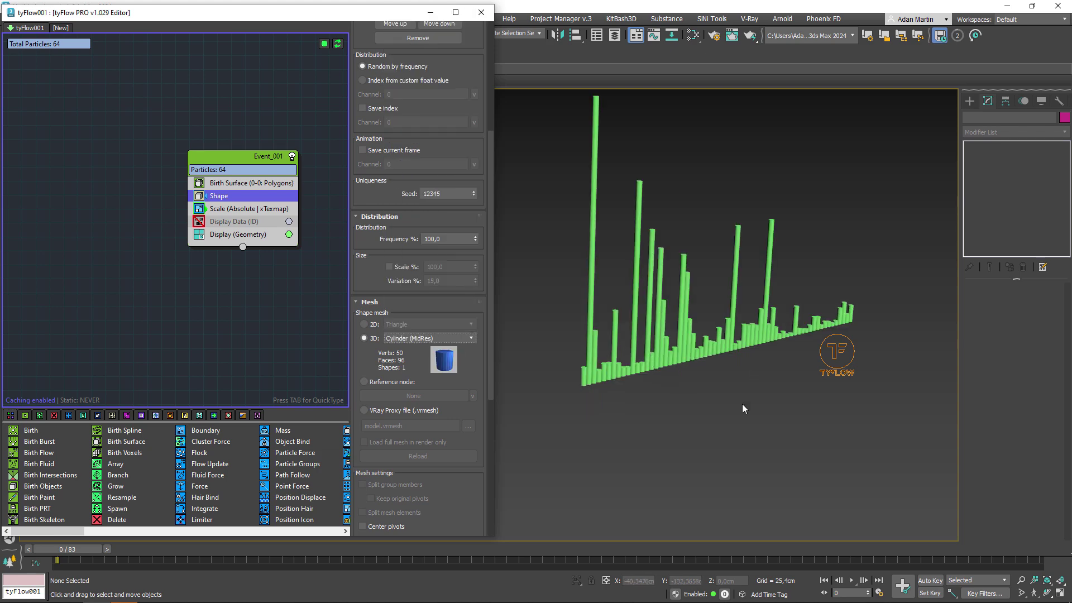
pyautogui.moveTo(743, 409)
pyautogui.keyDown('alt'); pyautogui.mouseDown(button='middle')
pyautogui.moveTo(703, 472)
pyautogui.moveTo(710, 426)
pyautogui.mouseUp(button='middle'); pyautogui.keyUp('alt')
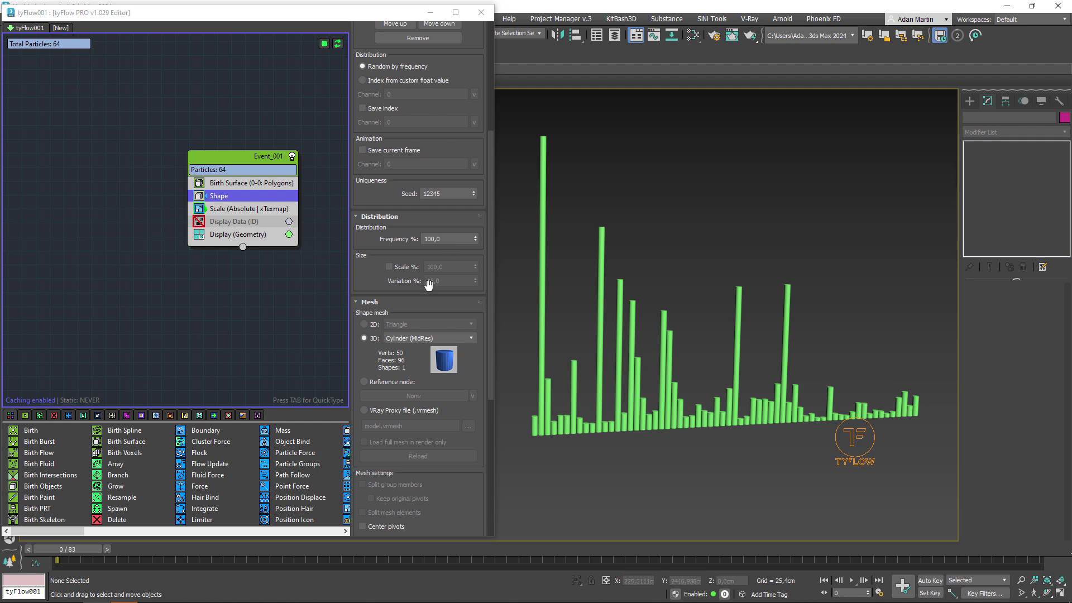
pyautogui.keyDown('alt'); pyautogui.moveTo(615, 268); pyautogui.dragTo(615, 279, button='middle'); pyautogui.keyUp('alt')
pyautogui.scroll(5, 615, 287)
# Add a Bend modifier to the emitter plane Plane001.
pyautogui.press('F3')
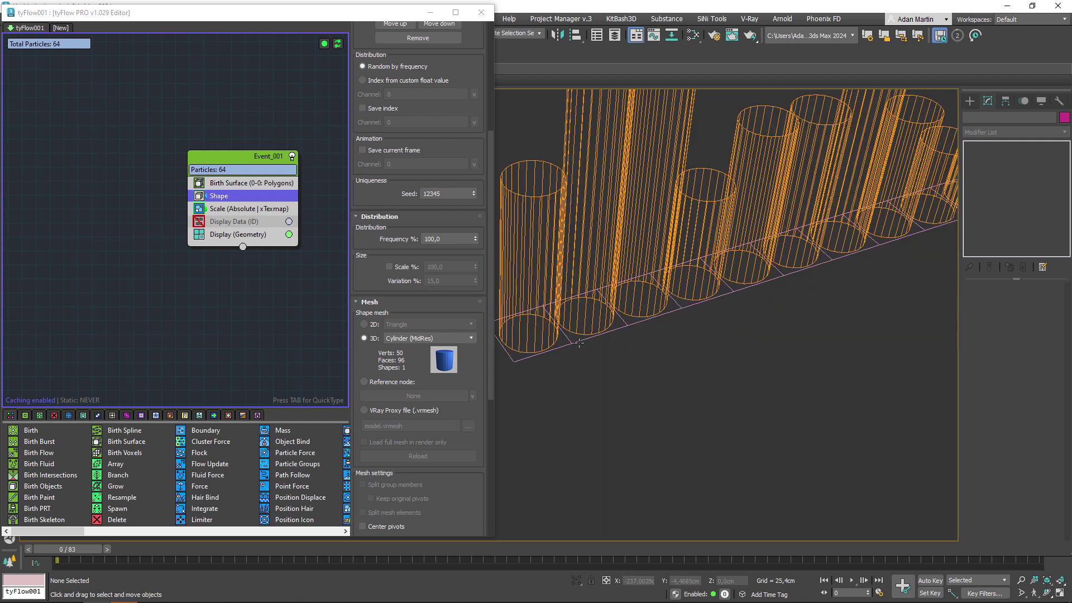
pyautogui.click(579, 343)
pyautogui.click(985, 132)
pyautogui.write('bend')
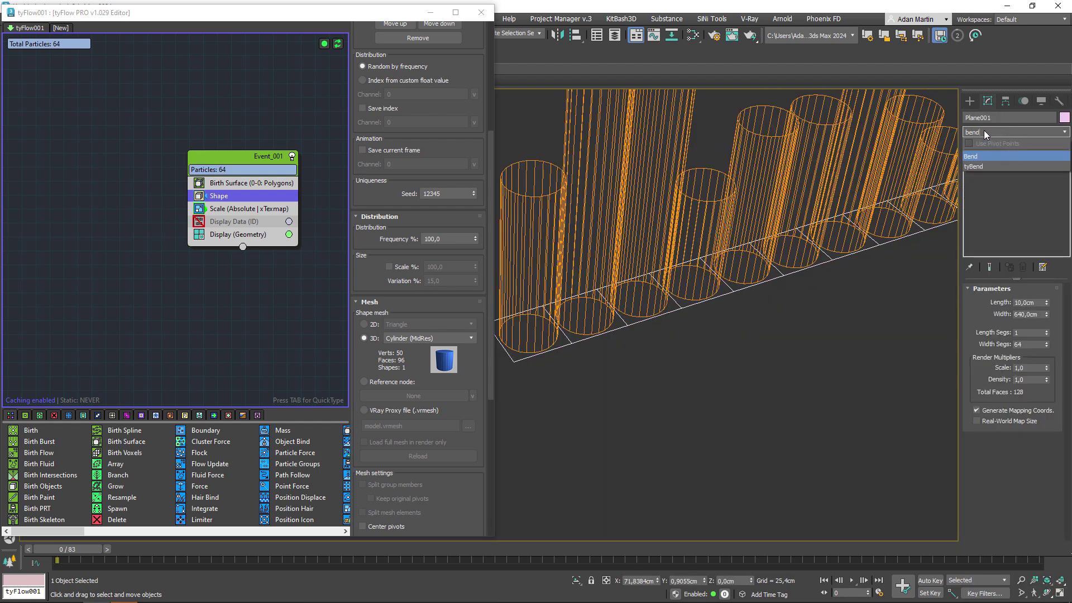
pyautogui.press('Return')
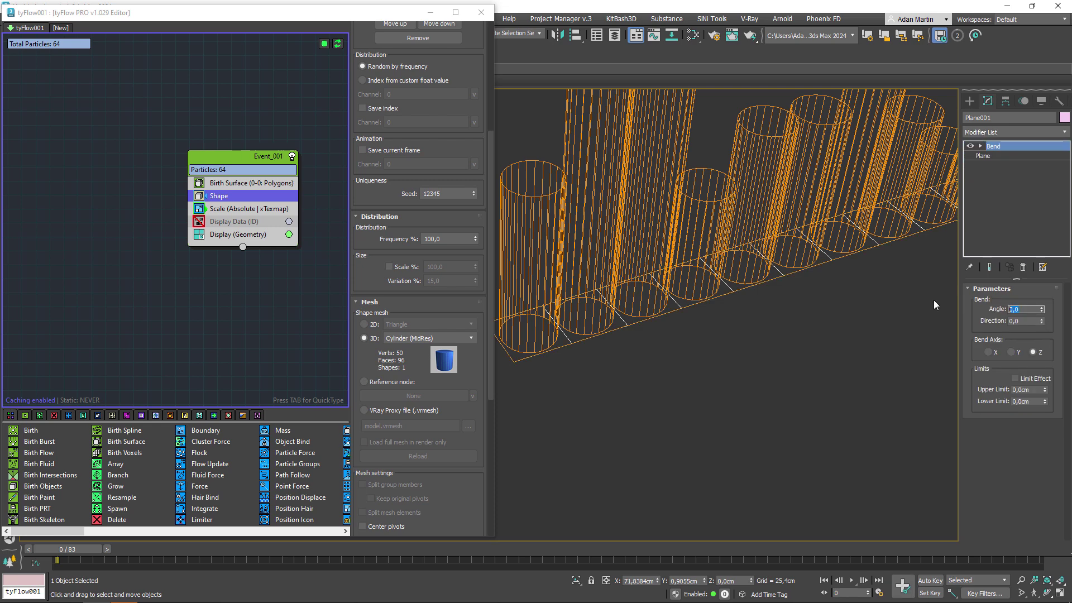
pyautogui.click(481, 12)
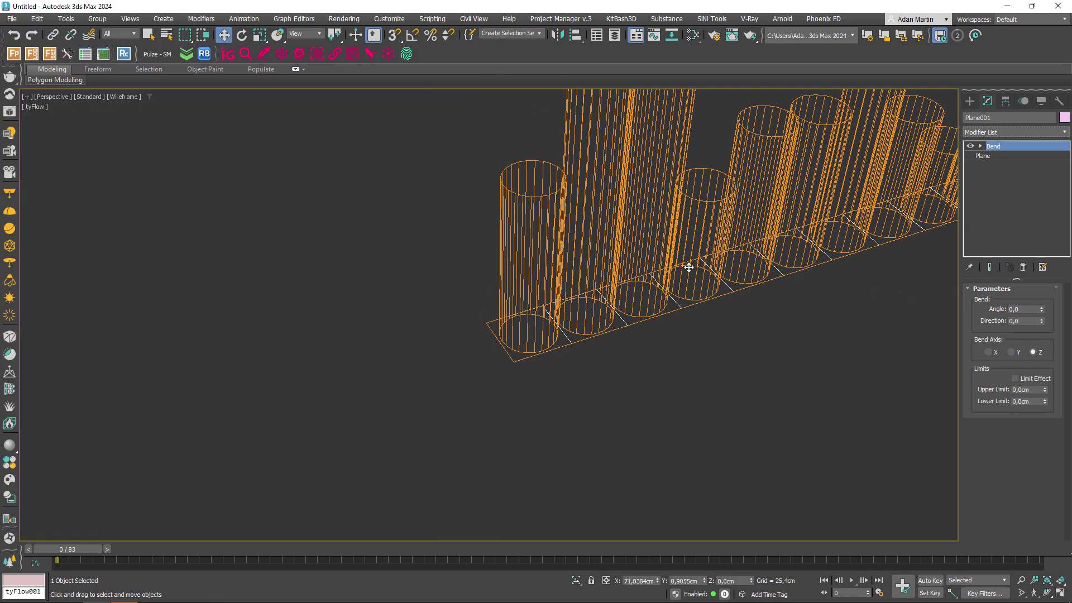
pyautogui.press('f')
# Move the Bend center to the plane's left end, bend 360° on X, and reopen the tyFlow editor.
pyautogui.doubleClick(996, 149)
pyautogui.click(1001, 165)
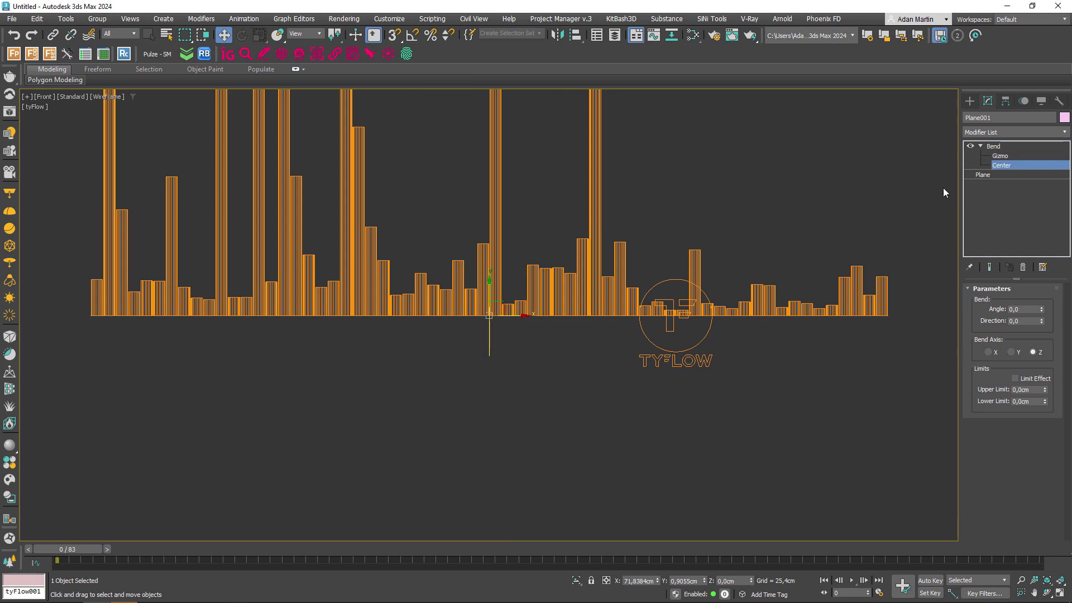
pyautogui.moveTo(295, 327); pyautogui.dragTo(417, 344, button='middle')
pyautogui.moveTo(636, 332); pyautogui.dragTo(212, 332)
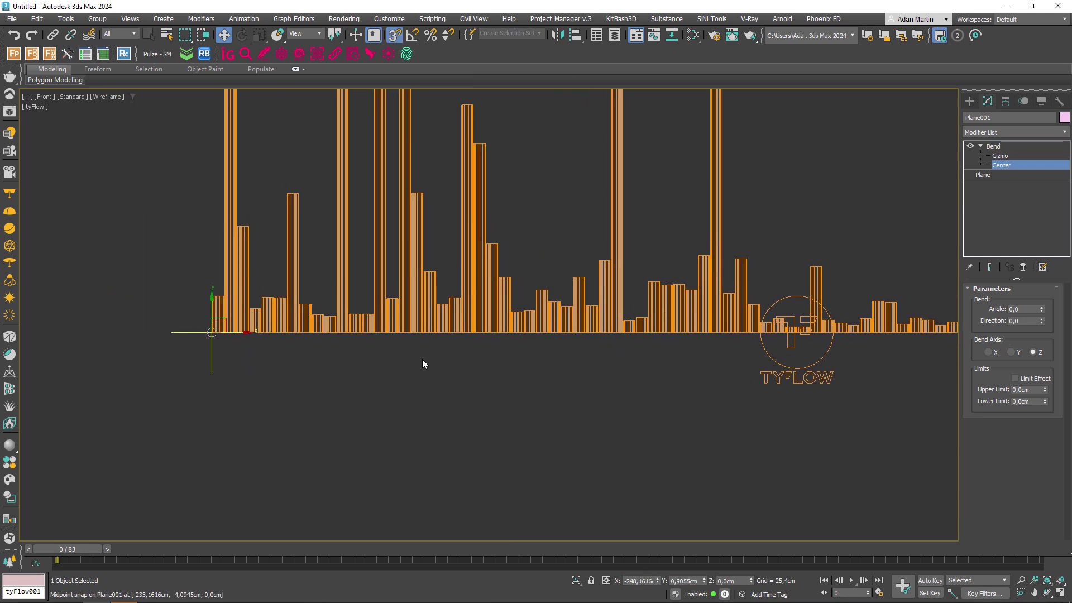
pyautogui.click(993, 147)
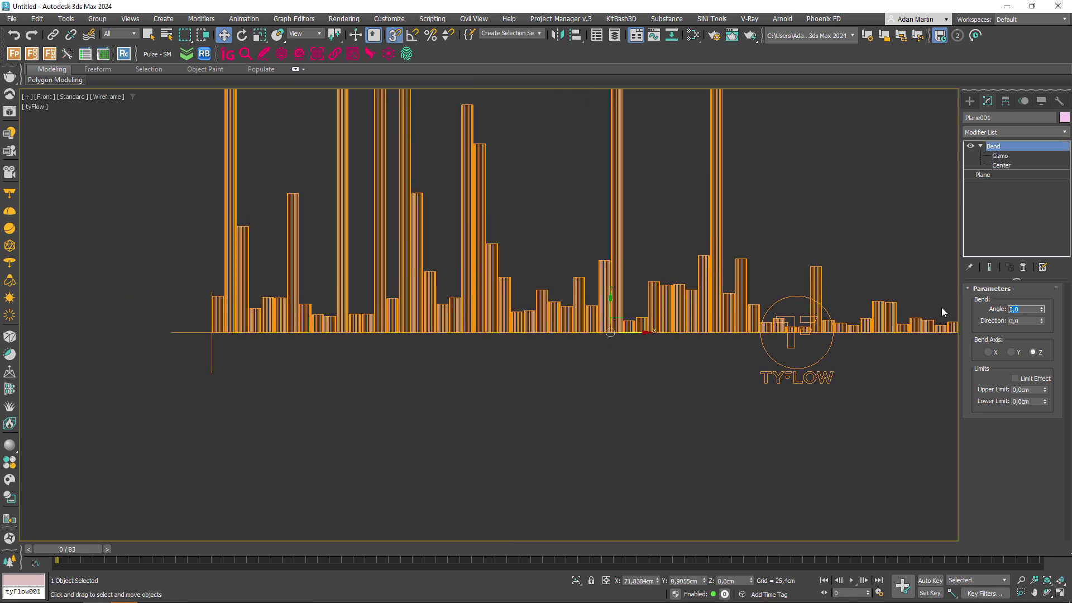
pyautogui.click(1025, 308)
pyautogui.write('360')
pyautogui.click(1012, 352)
pyautogui.moveTo(579, 335)
pyautogui.keyDown('alt'); pyautogui.mouseDown(button='middle')
pyautogui.moveTo(787, 305)
pyautogui.moveTo(495, 311)
pyautogui.moveTo(558, 391)
pyautogui.mouseUp(button='middle'); pyautogui.keyUp('alt')
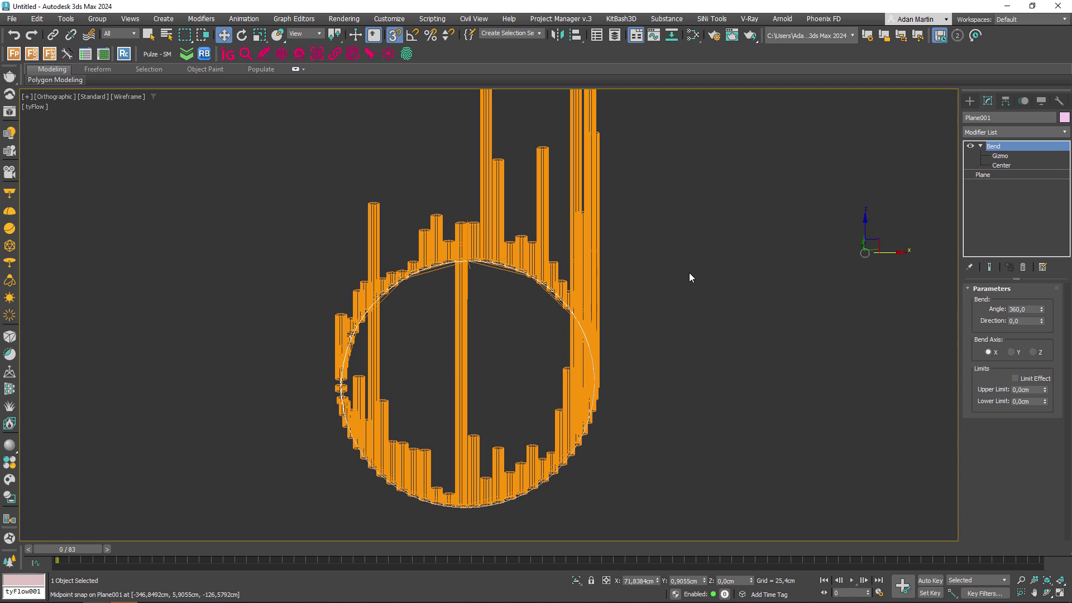
pyautogui.scroll(-2, 558, 282)
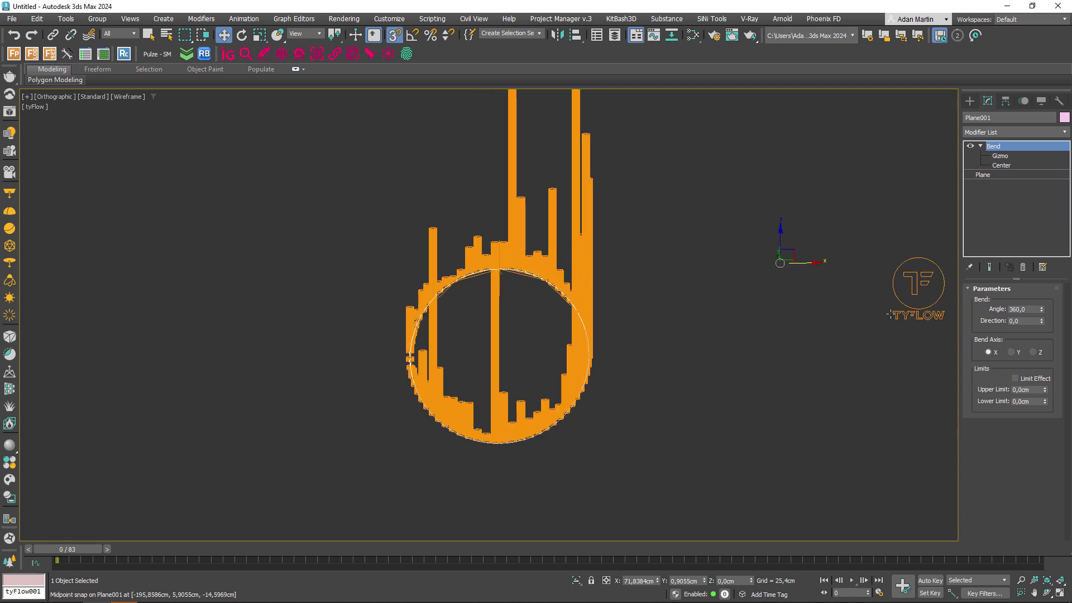
pyautogui.click(918, 285)
pyautogui.click(1005, 313)
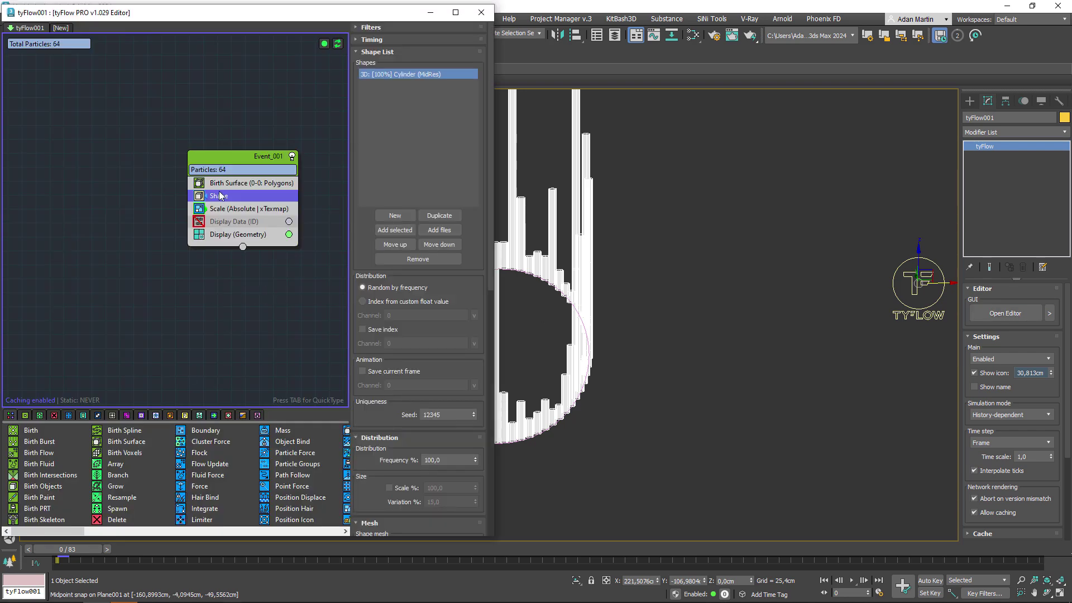
# Add a Rotation operator aligned to Plane001's surface, using Surface face normal as up vector.
pyautogui.press('Tab')
pyautogui.write('ro')
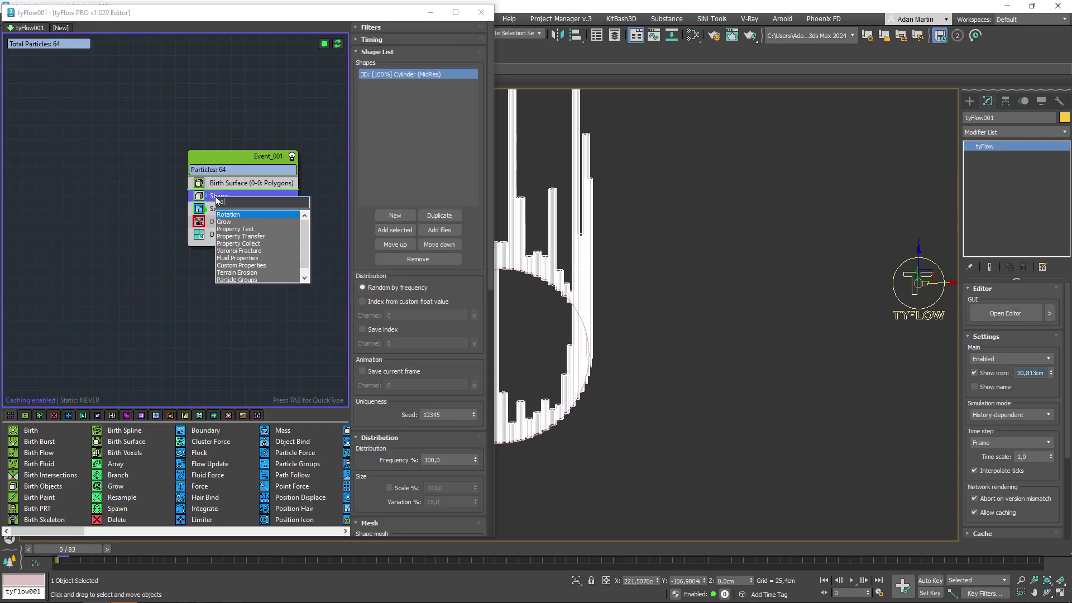
pyautogui.write('ta')
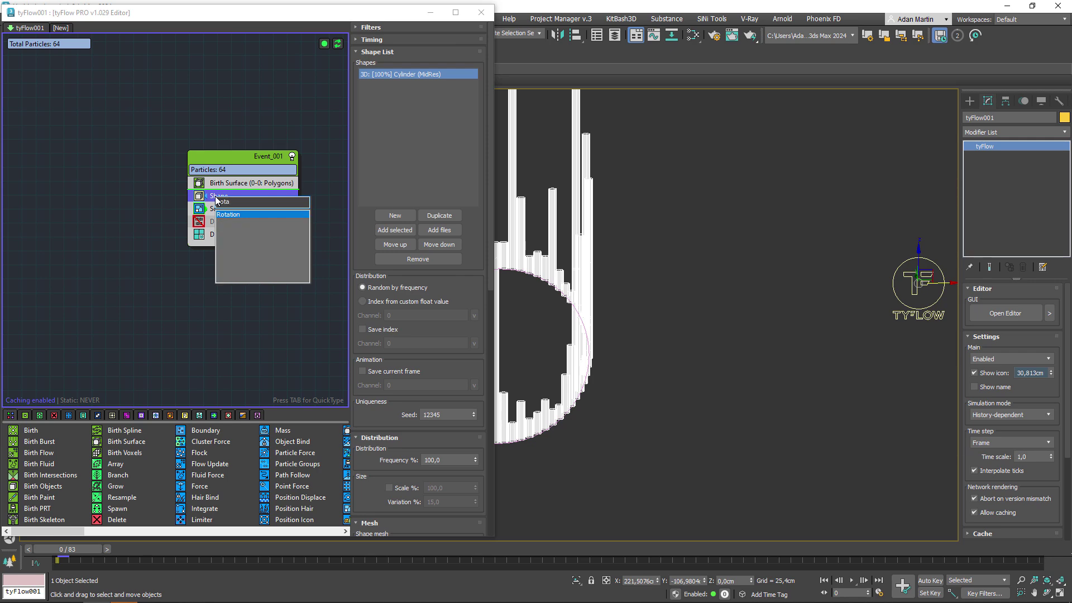
pyautogui.press('Return')
pyautogui.click(413, 87)
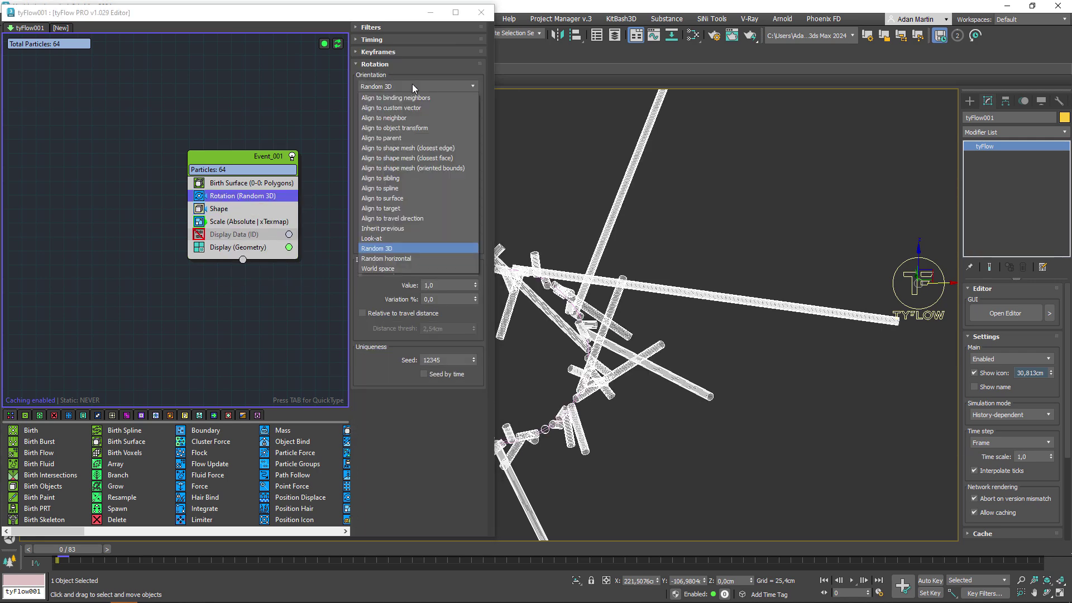
pyautogui.click(386, 198)
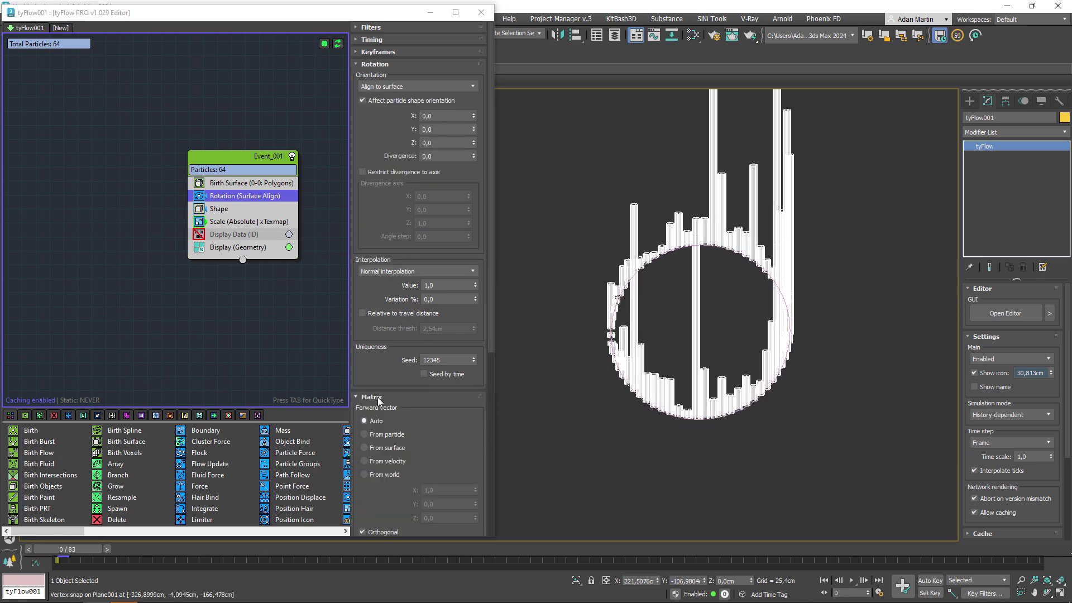
pyautogui.scroll(-5, 382, 369)
pyautogui.click(396, 433)
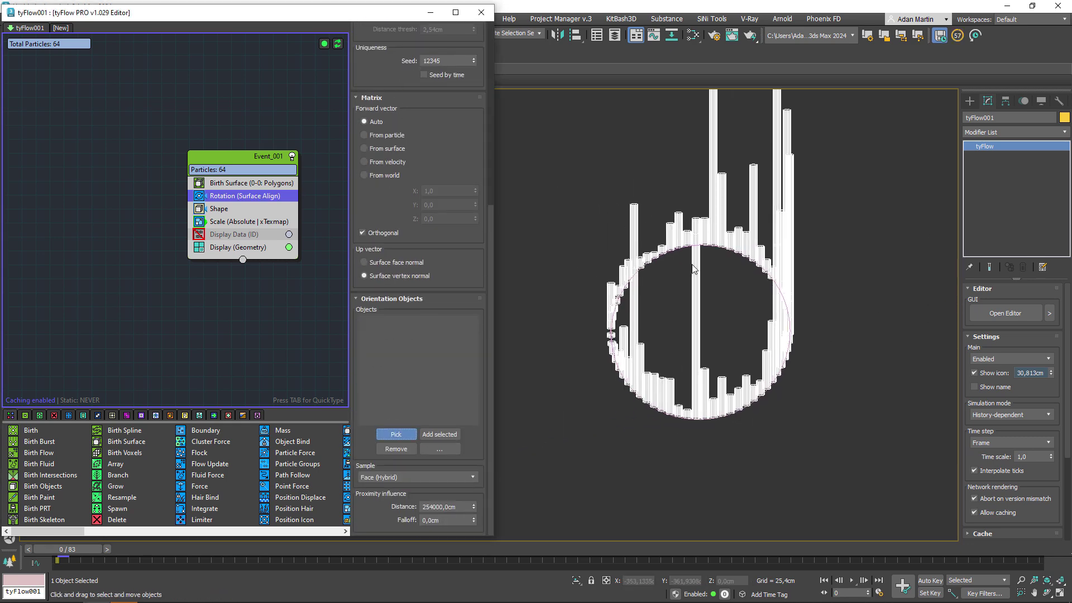
pyautogui.click(661, 254)
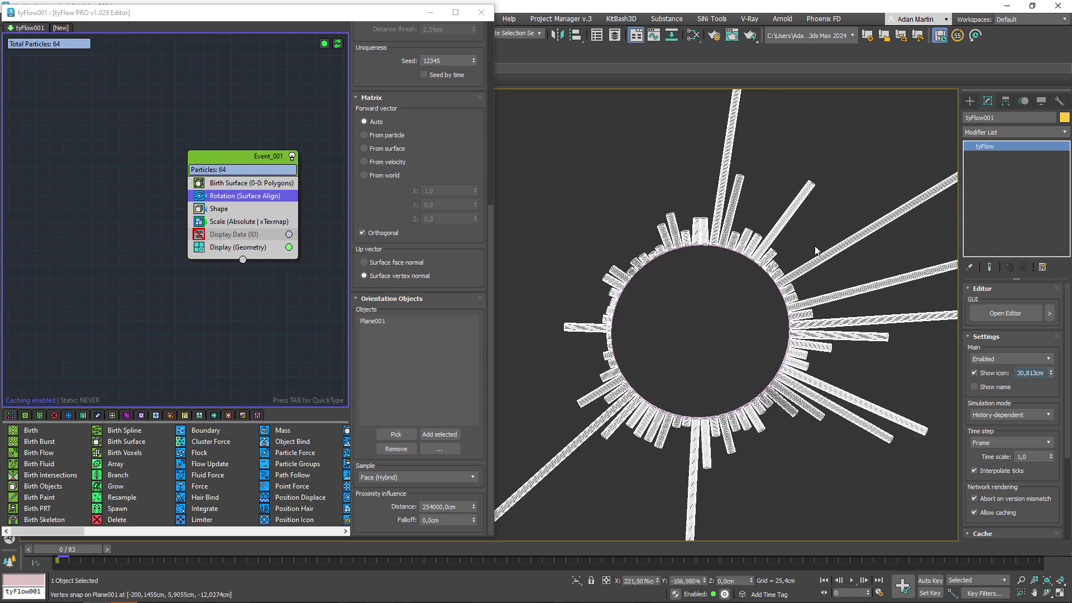
pyautogui.click(390, 266)
pyautogui.scroll(3, 667, 248)
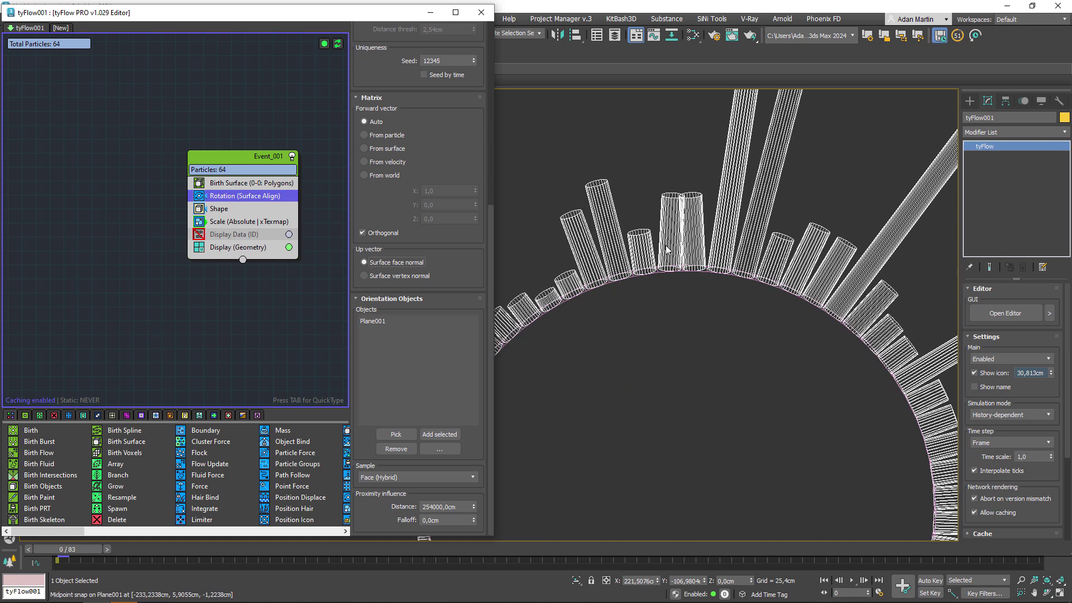
pyautogui.scroll(3, 684, 279)
# Add an Edit Poly modifier on top of Plane001's Bend.
pyautogui.click(675, 259)
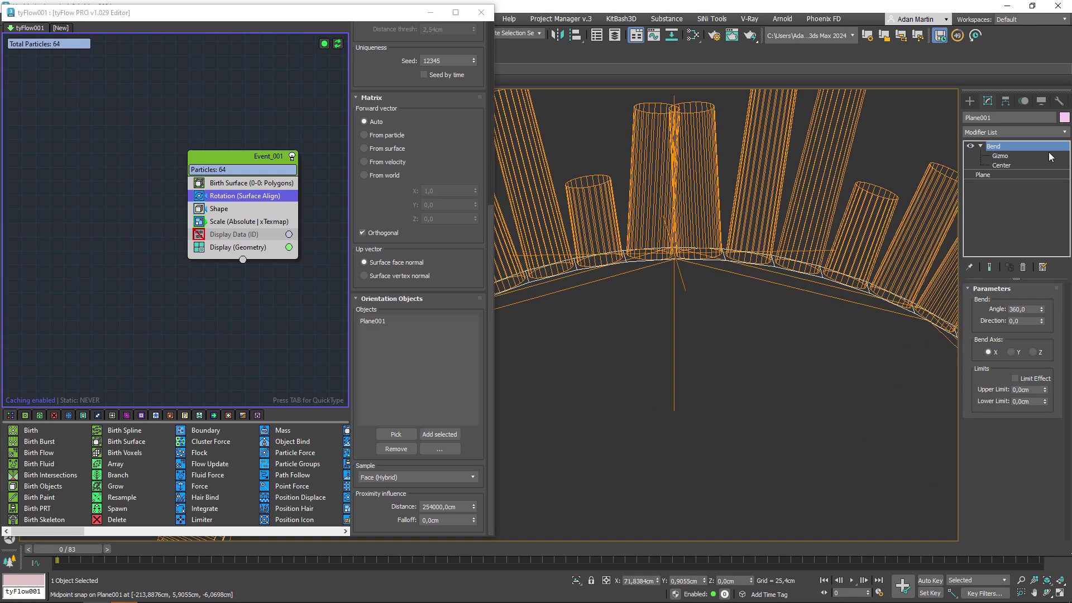
pyautogui.click(1015, 132)
pyautogui.write('edit')
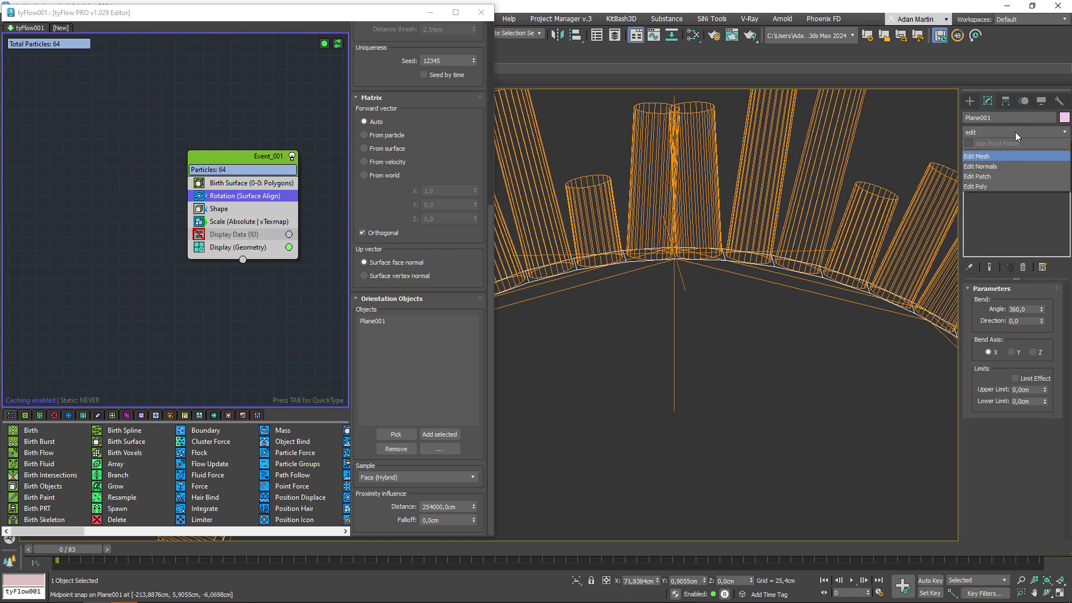
pyautogui.press('Down')
pyautogui.press('Down')
pyautogui.press('Down')
pyautogui.press('Return')
# Box-select the ring's seam vertices in Vertex mode, exit it, and close the tyFlow editor.
pyautogui.press('1')
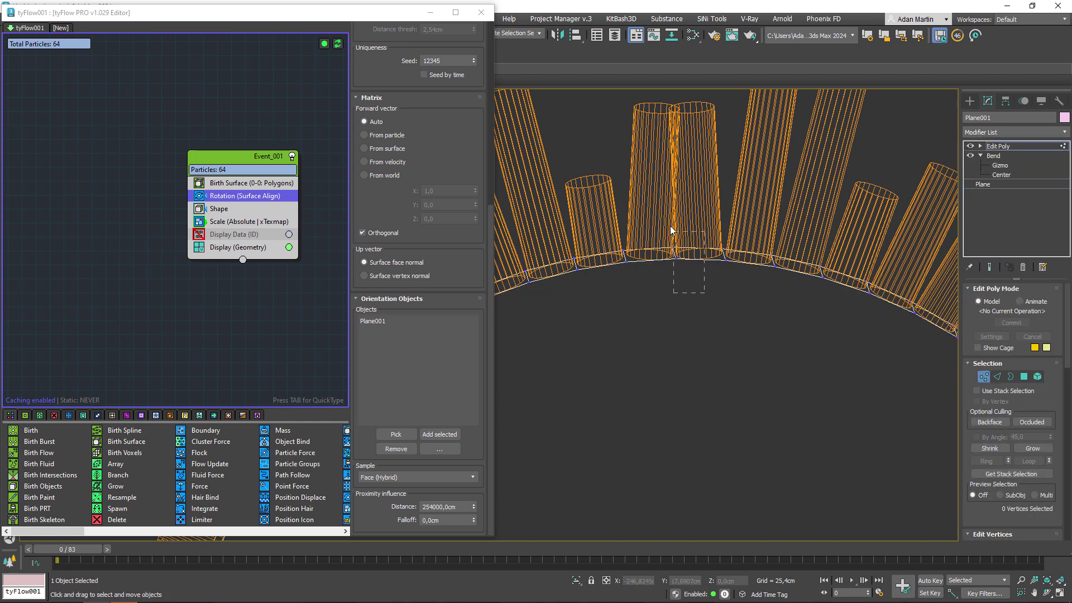
pyautogui.moveTo(670, 248); pyautogui.dragTo(703, 288)
pyautogui.moveTo(1052, 462); pyautogui.dragTo(1052, 295)
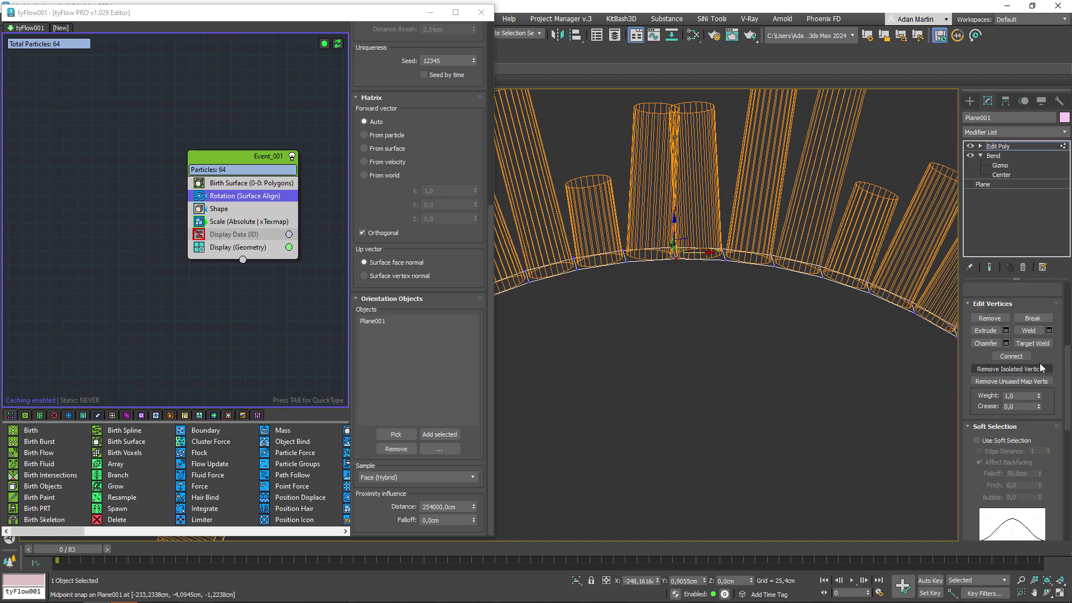
pyautogui.press('1')
pyautogui.moveTo(727, 360)
pyautogui.mouseDown(button='middle')
pyautogui.moveTo(682, 306)
pyautogui.moveTo(685, 329)
pyautogui.mouseUp(button='middle')
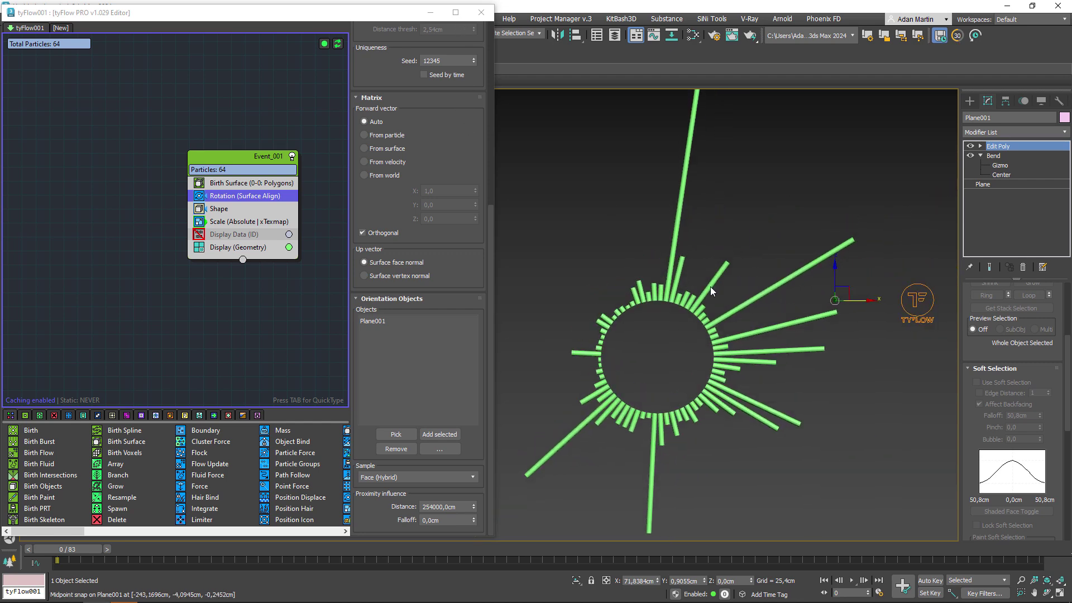
pyautogui.scroll(-2, 712, 291)
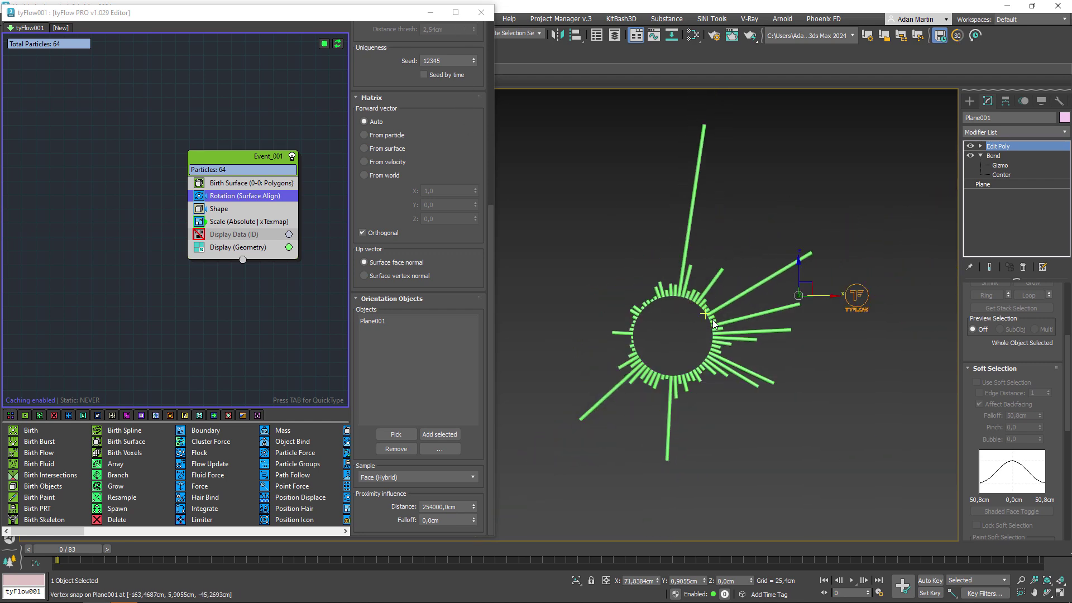
pyautogui.click(481, 12)
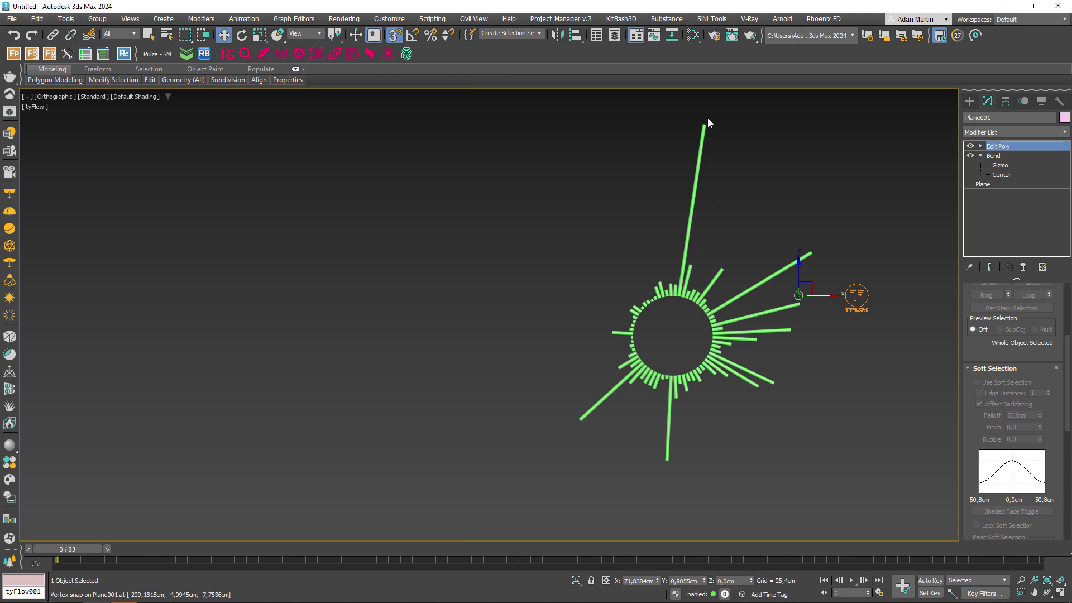
# In the material editor, lower the Output colour curve's end point to 100.
pyautogui.press('m')
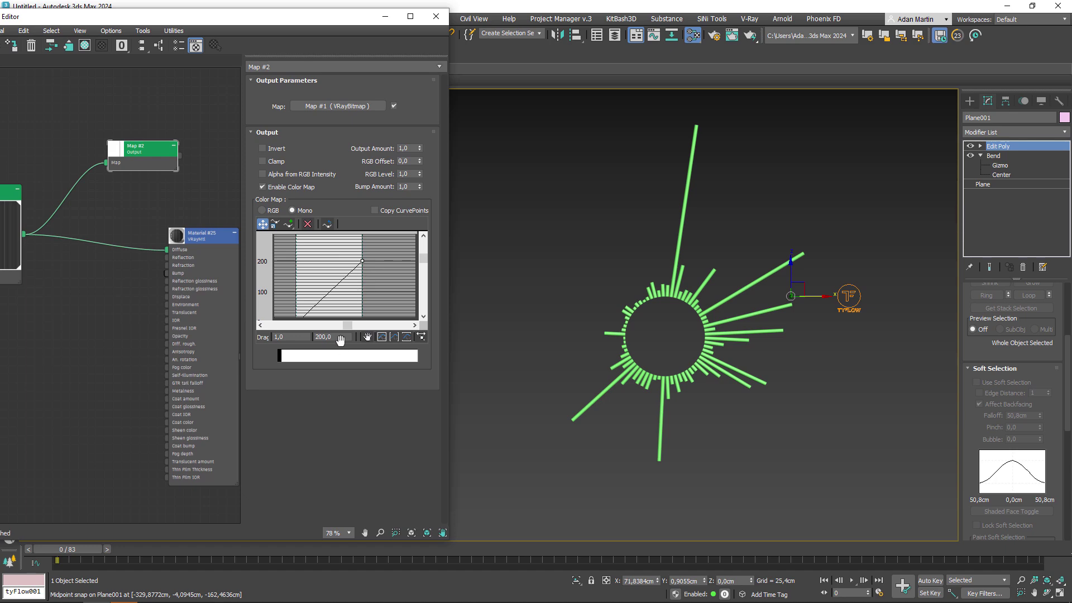
pyautogui.click(333, 336)
pyautogui.write('100')
pyautogui.press('Return')
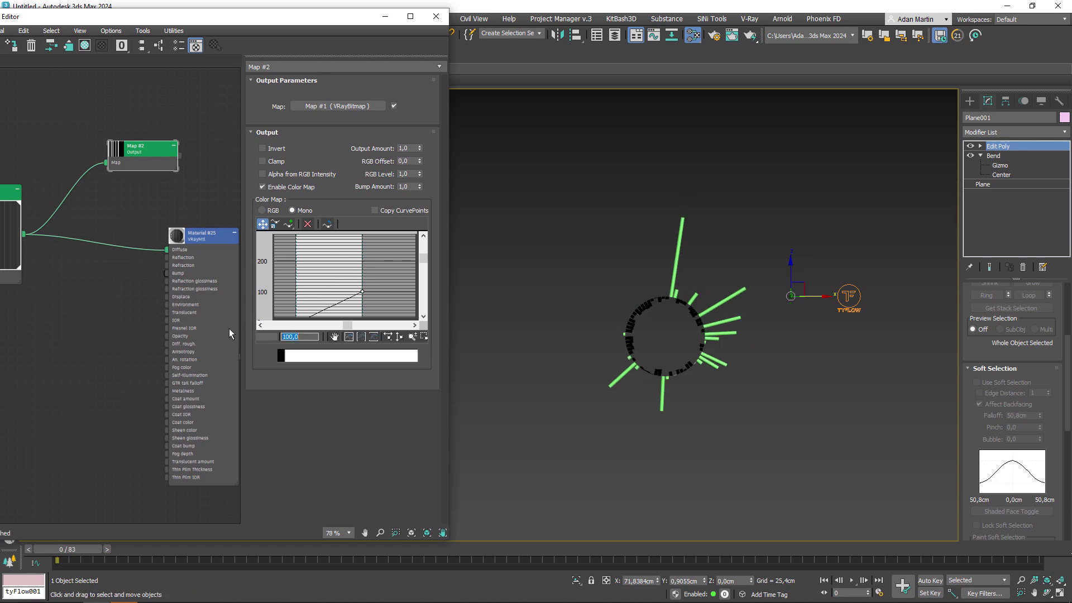
pyautogui.moveTo(302, 318); pyautogui.dragTo(353, 272, button='middle')
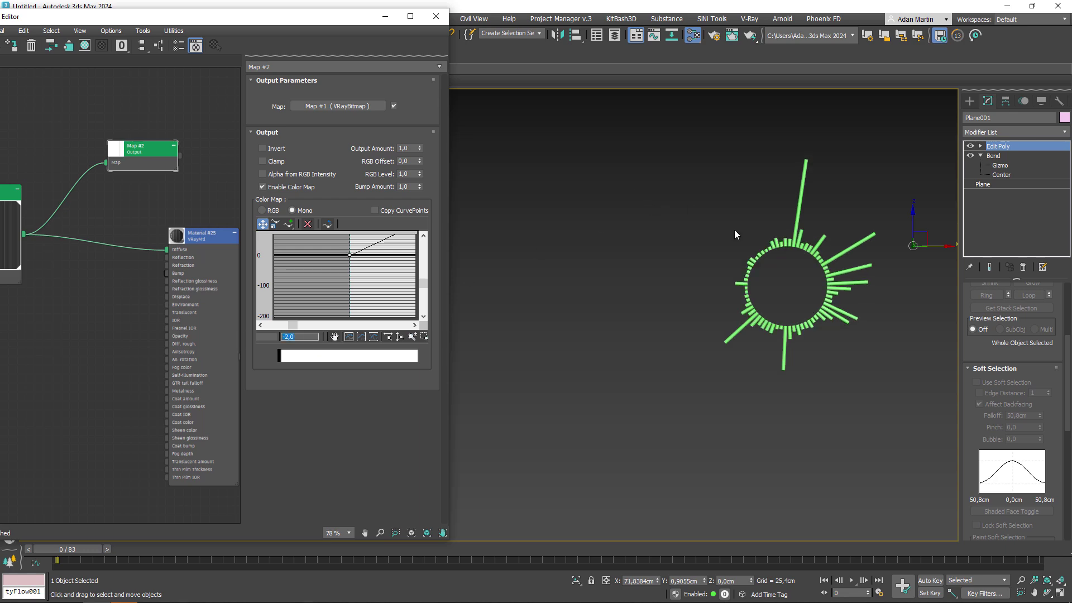
# Set the curve's end point to 50 and its start point to 0.
pyautogui.click(349, 336)
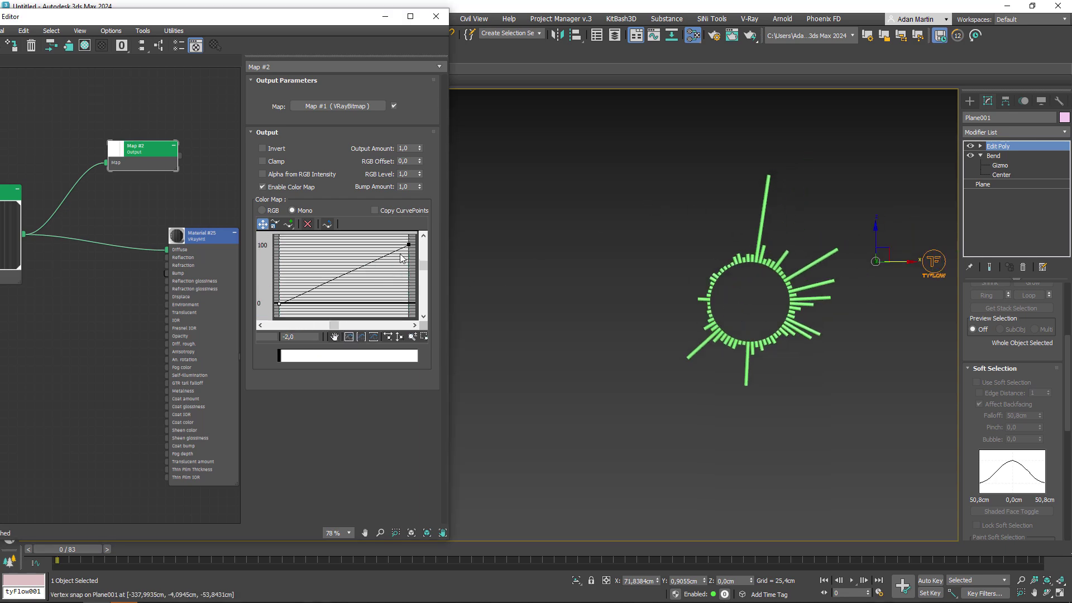
pyautogui.write('50')
pyautogui.press('Return')
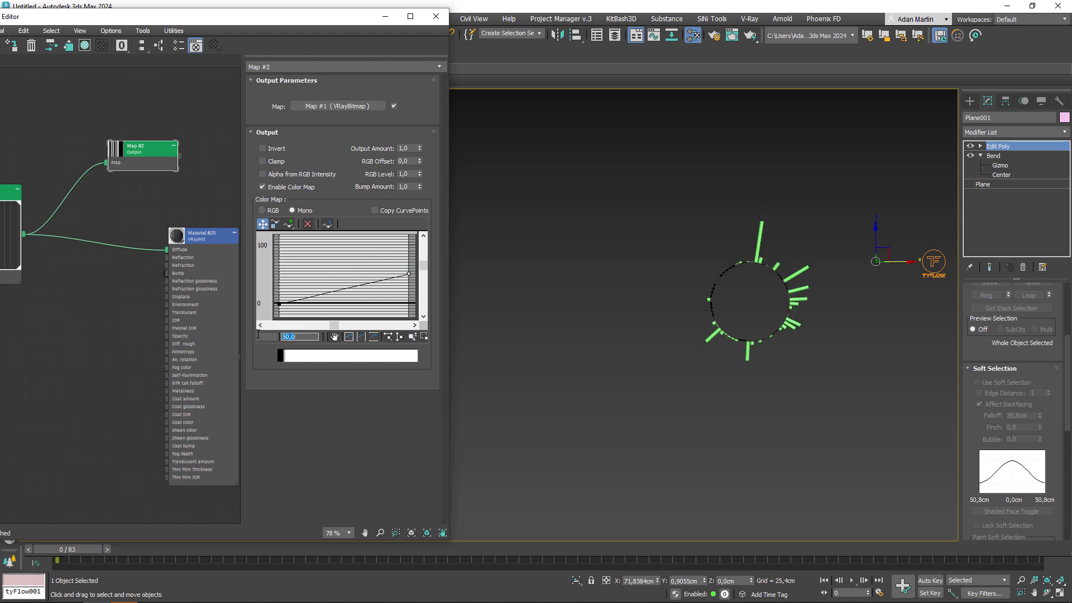
pyautogui.moveTo(295, 329); pyautogui.dragTo(266, 288)
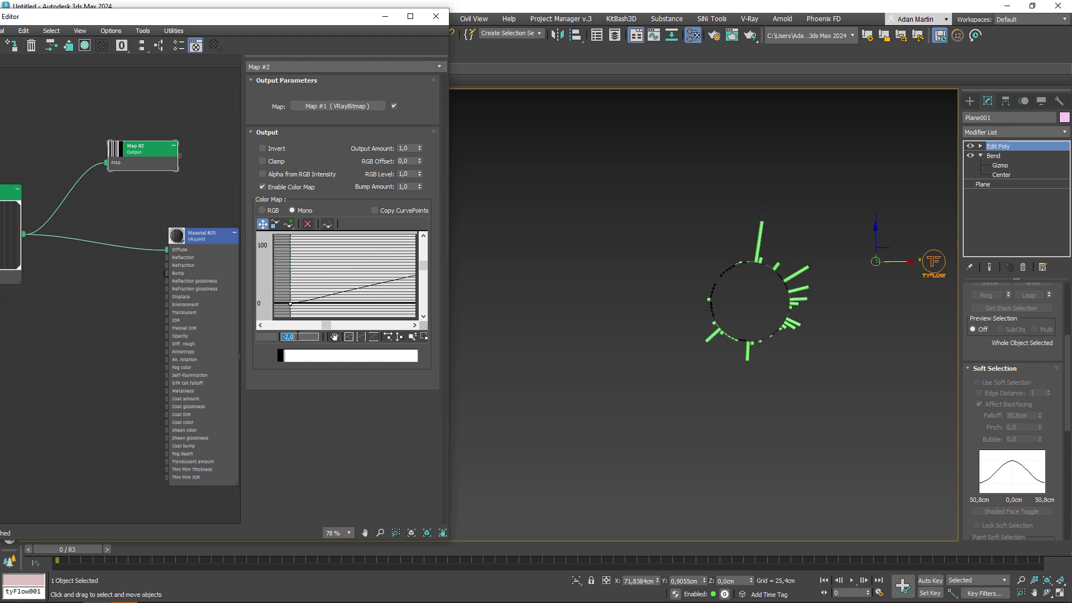
pyautogui.write('0')
pyautogui.press('Return')
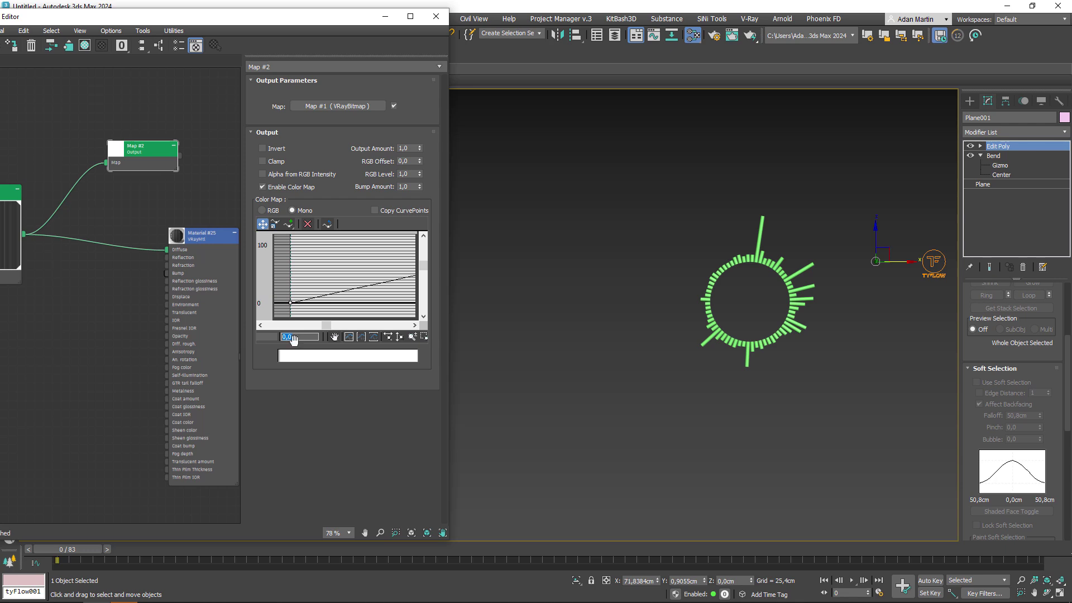
# Recentre the view on the bar ring and play the animation.
pyautogui.moveTo(774, 289); pyautogui.dragTo(656, 302, button='middle')
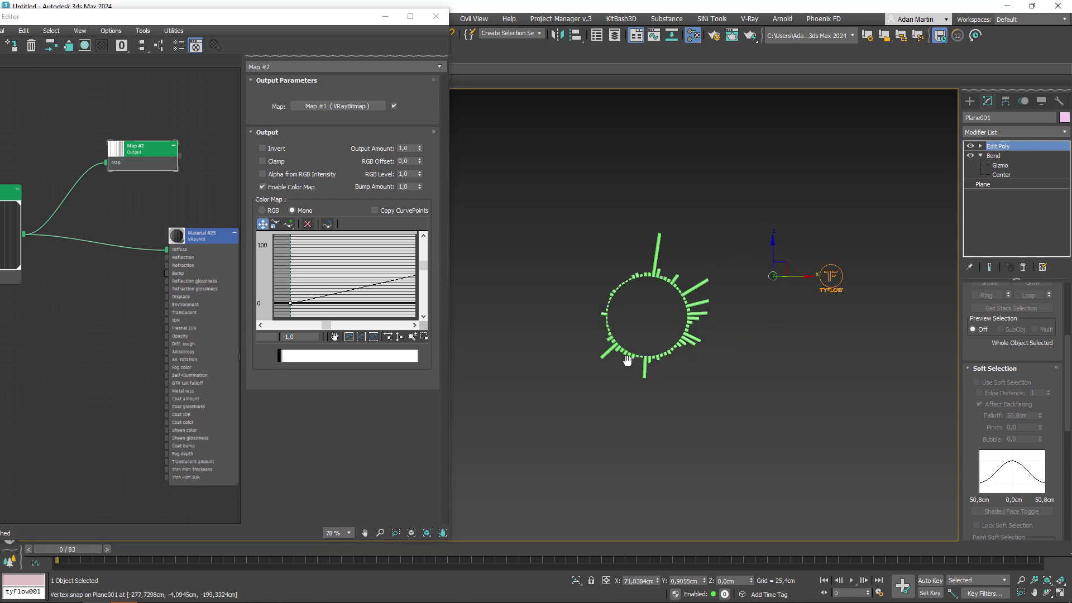
pyautogui.scroll(5, 656, 303)
pyautogui.scroll(1, 672, 308)
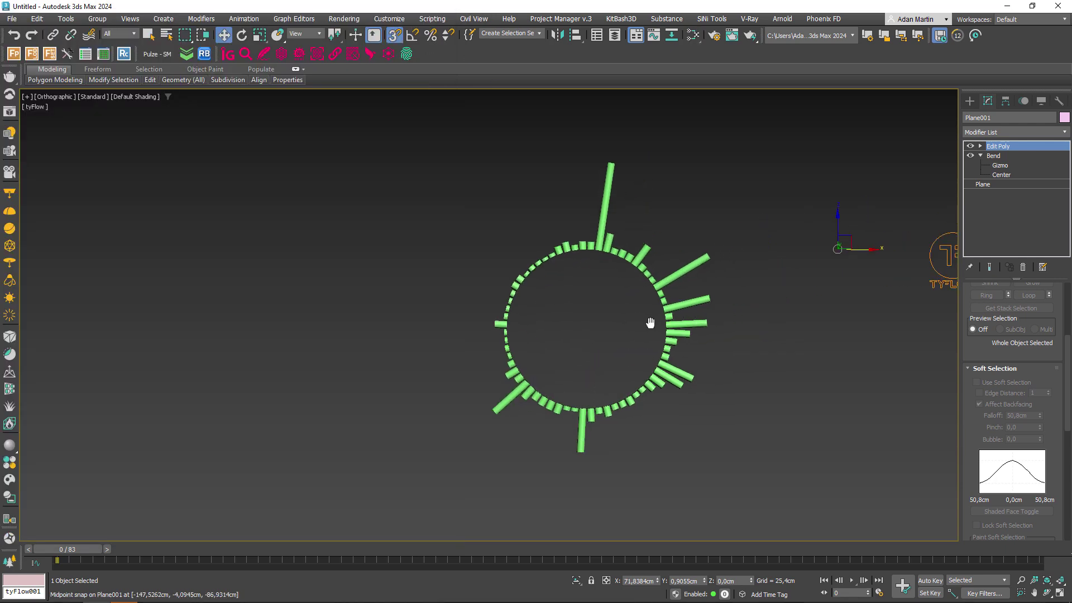
pyautogui.click(861, 581)
pyautogui.moveTo(732, 411); pyautogui.dragTo(604, 390, button='middle')
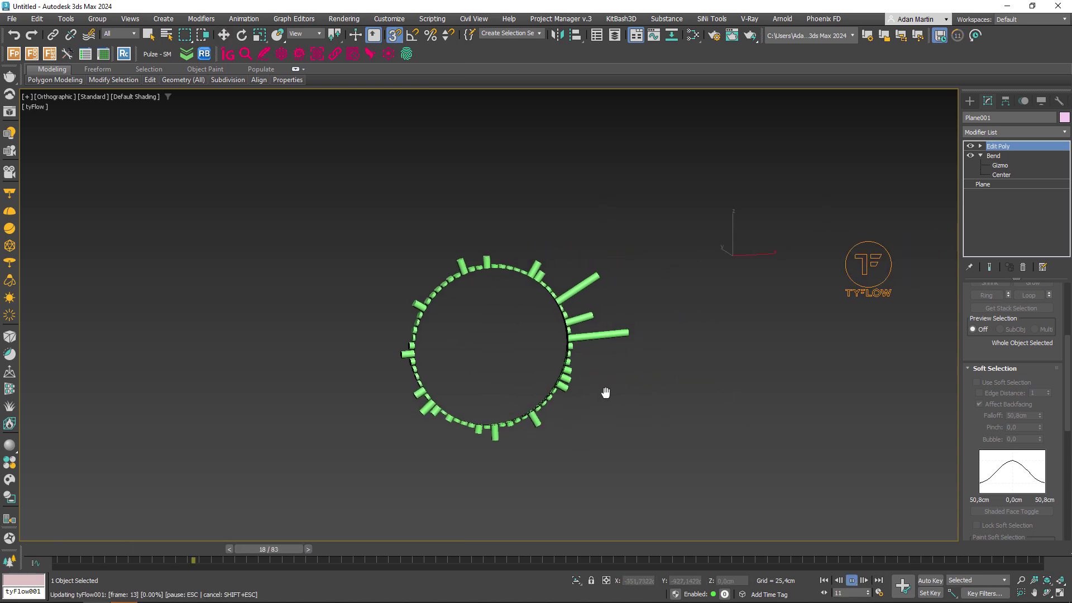